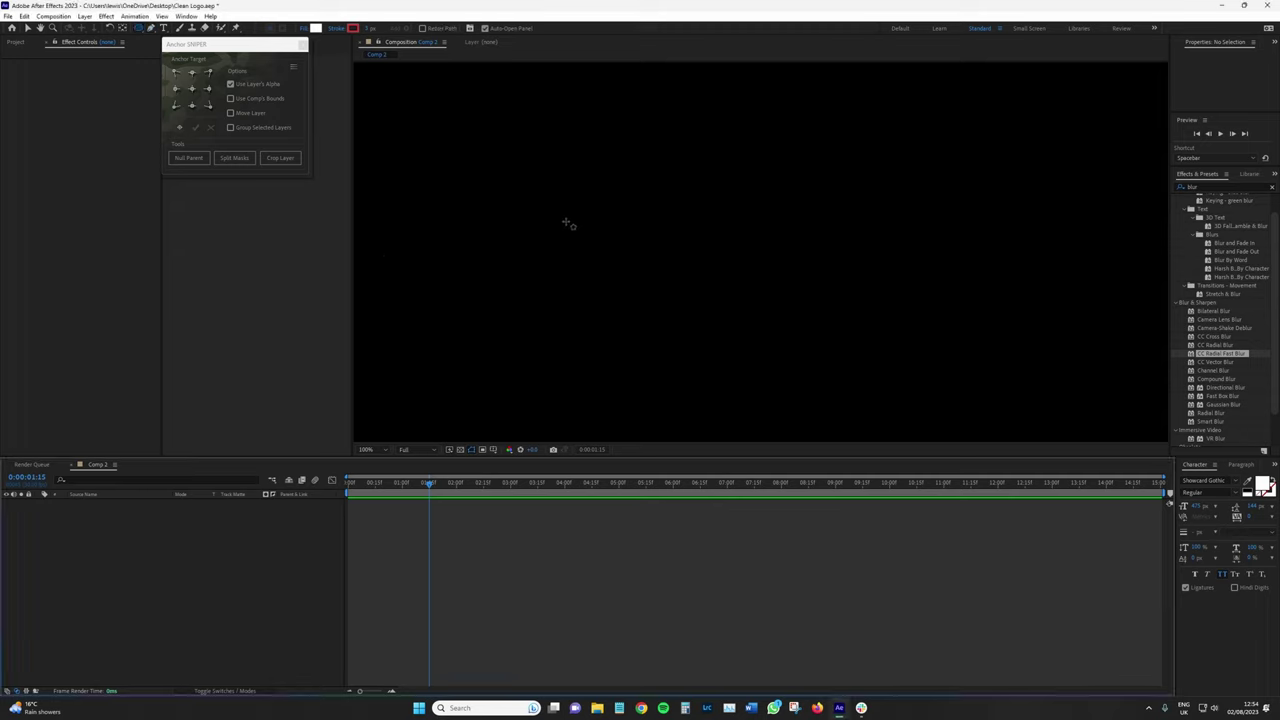
{"action": "mouse_move", "coordinate": [500, 195]}
{"action": "left_mouse_down"}
{"action": "mouse_move", "coordinate": [503, 183]}
{"action": "mouse_move", "coordinate": [760, 253]}
{"action": "left_mouse_up"}
{"action": "left_click_drag", "start_coordinate": [742, 328], "coordinate": [678, 304]}
{"action": "key", "text": "v"}
{"action": "left_click_drag", "start_coordinate": [523, 229], "coordinate": [683, 260]}
{"action": "scroll", "coordinate": [811, 238], "scroll_direction": "down", "scroll_amount": 1}
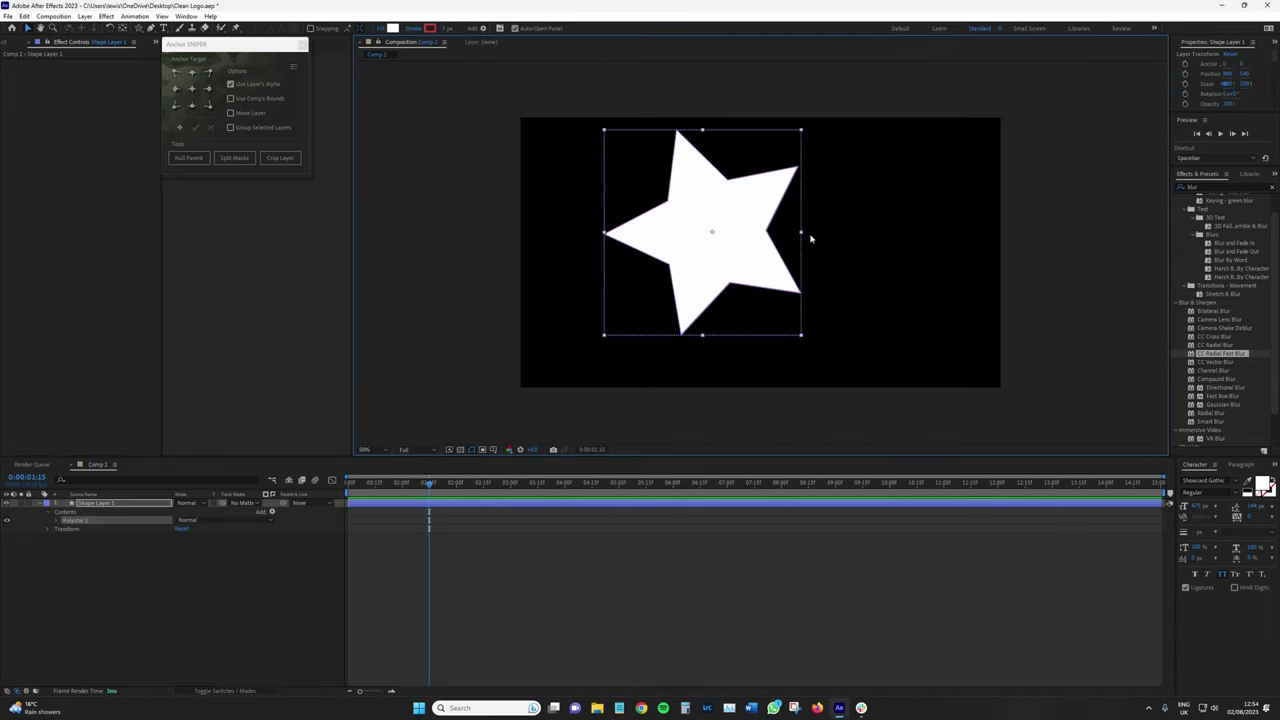
{"action": "left_click", "coordinate": [366, 449]}
{"action": "left_click", "coordinate": [378, 482]}
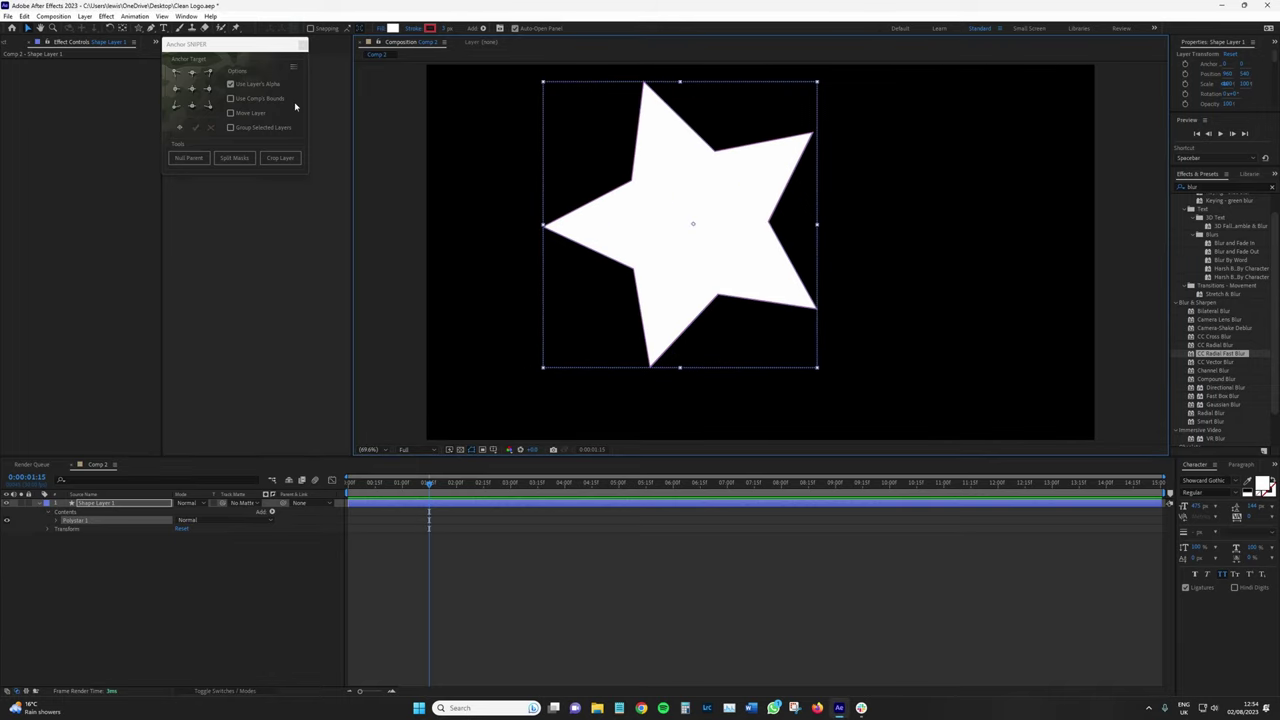
{"action": "key", "text": "Delete"}
- Draw a large circle around the middle of the composition and size it to fit within the frame height
{"action": "key", "text": "q"}
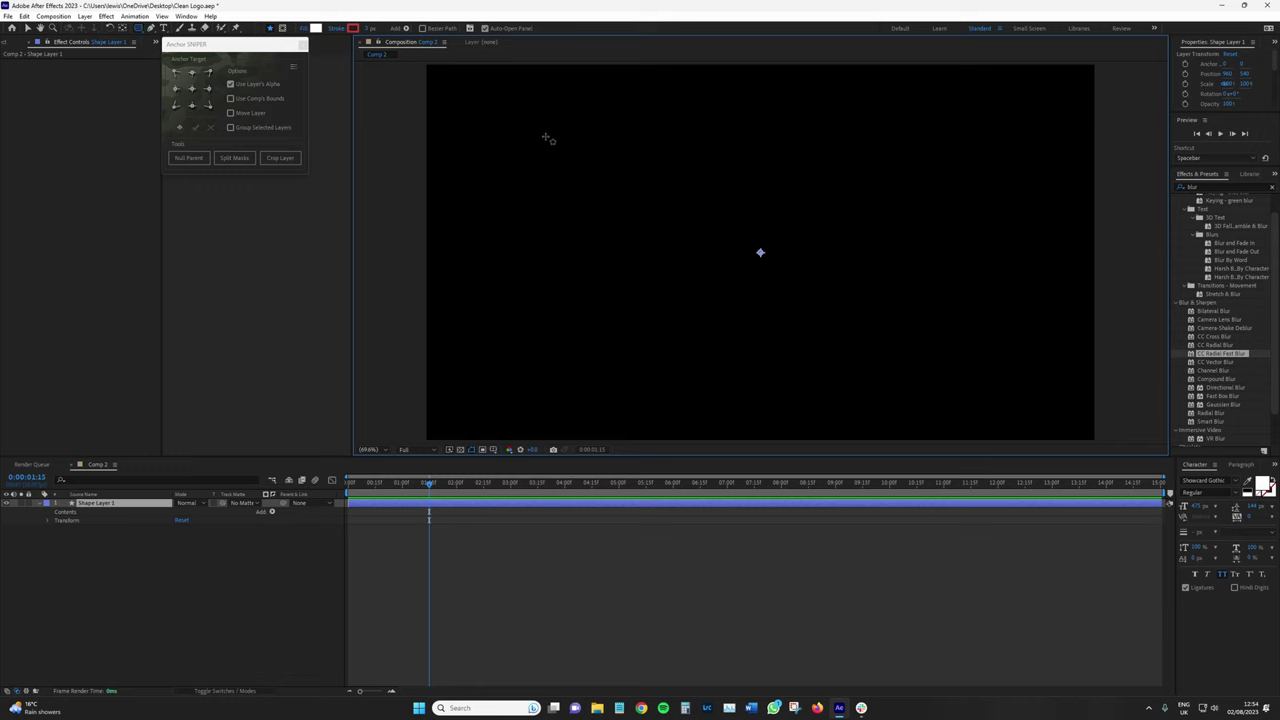
{"action": "mouse_move", "coordinate": [613, 152]}
{"action": "left_mouse_down"}
{"action": "mouse_move", "coordinate": [872, 410]}
{"action": "mouse_move", "coordinate": [784, 323]}
{"action": "mouse_move", "coordinate": [845, 384]}
{"action": "mouse_move", "coordinate": [836, 362]}
{"action": "left_mouse_up"}
{"action": "key", "text": "v"}
{"action": "key", "text": "comma"}
{"action": "left_click_drag", "start_coordinate": [775, 316], "coordinate": [791, 302]}
{"action": "key", "text": "period"}
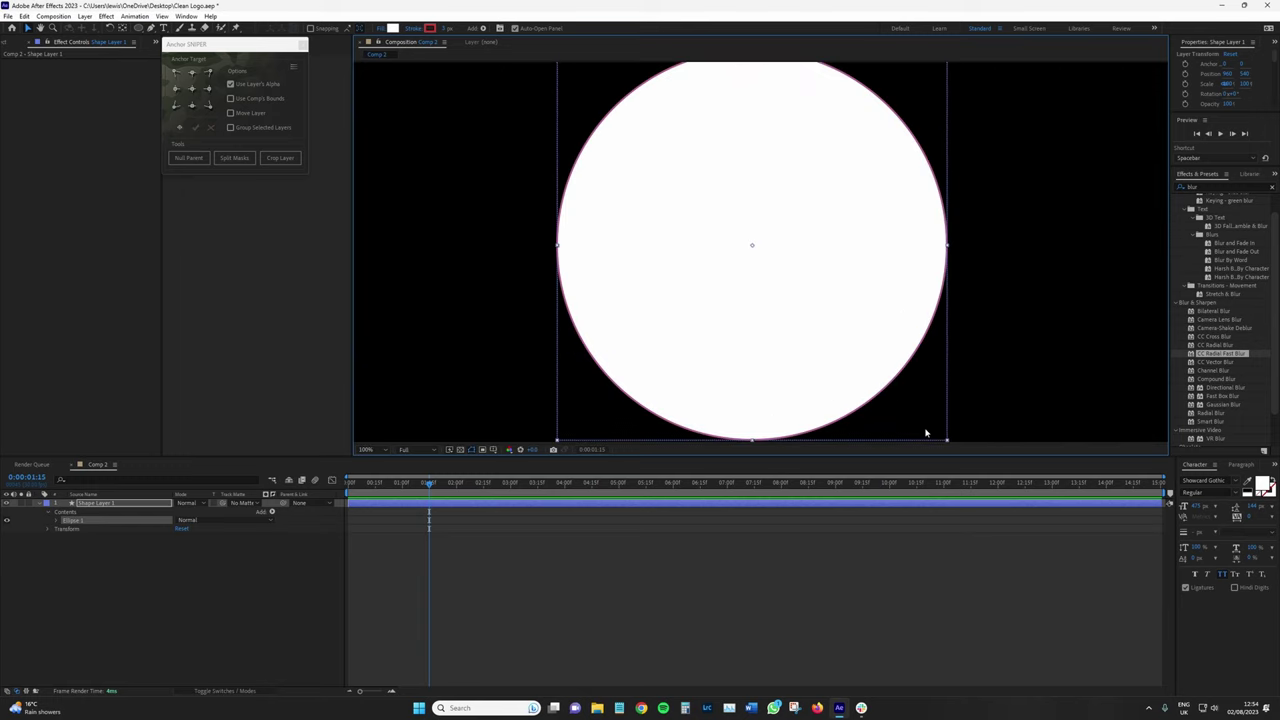
{"action": "left_click_drag", "start_coordinate": [946, 441], "coordinate": [921, 413]}
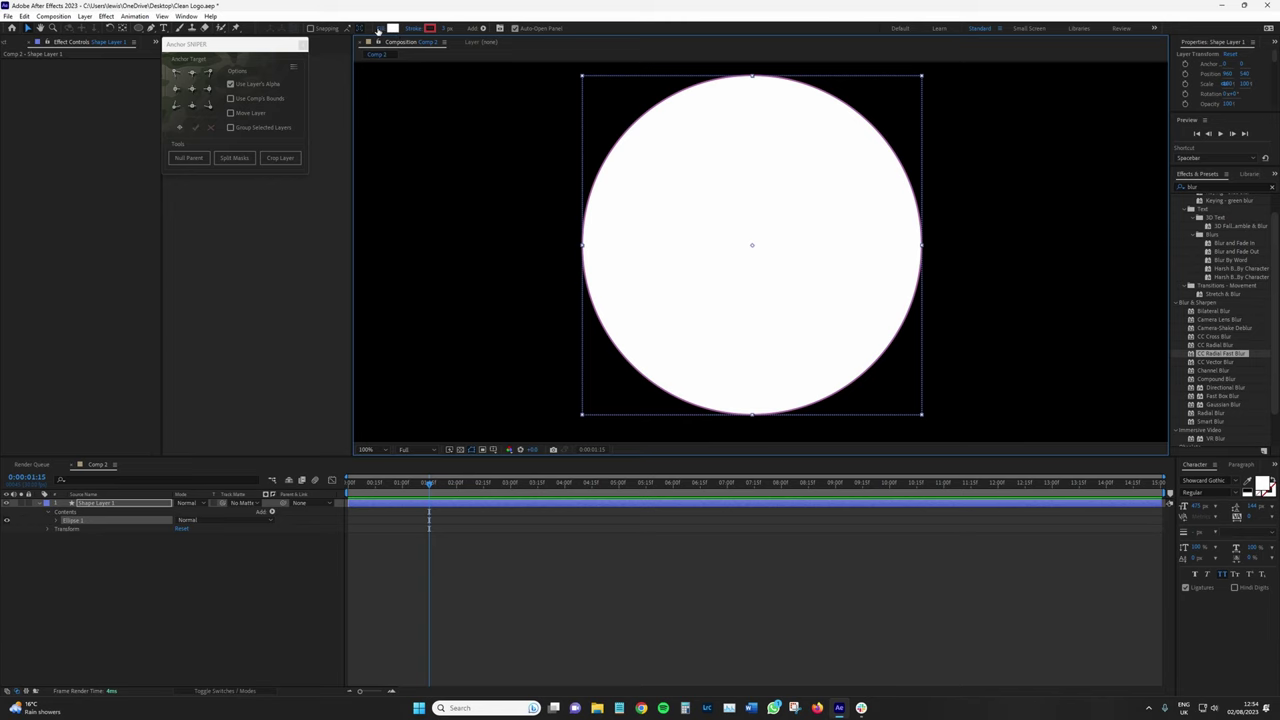
- Set the circle's fill to solid red and its stroke to None
{"action": "left_click", "coordinate": [381, 30]}
{"action": "key", "text": "Escape"}
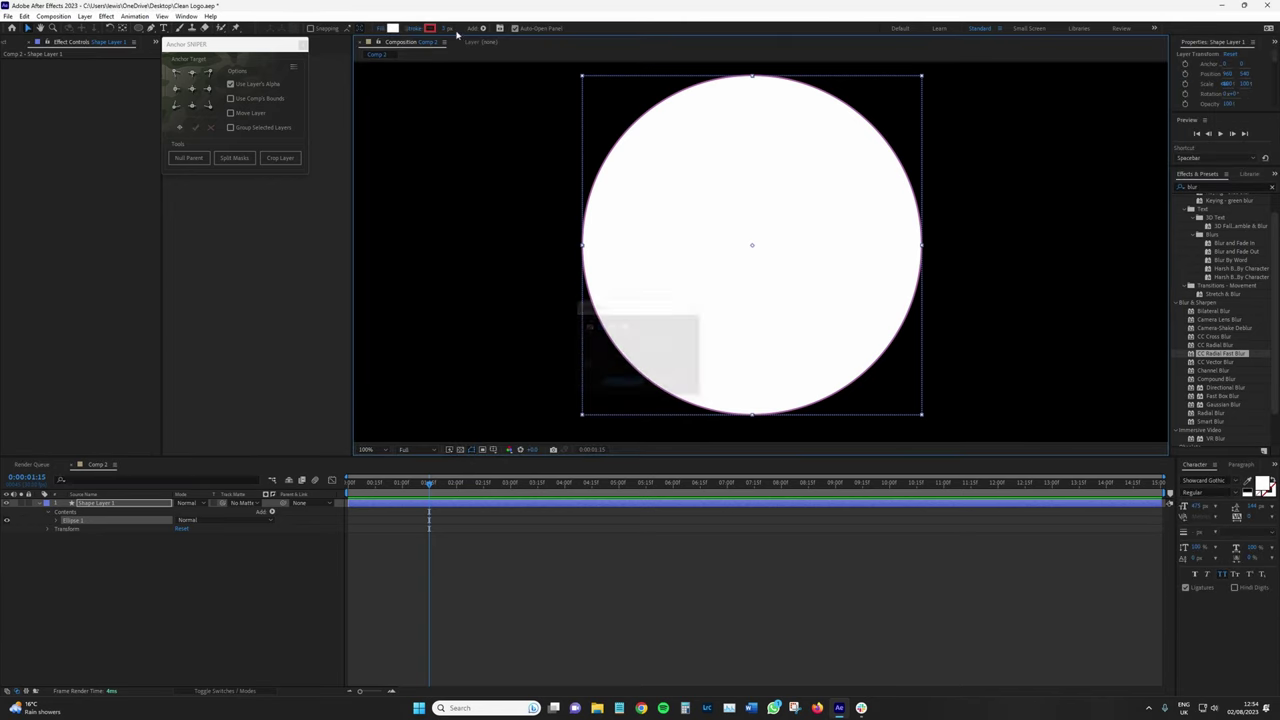
{"action": "left_click", "coordinate": [392, 28]}
{"action": "left_click", "coordinate": [277, 220]}
{"action": "left_click", "coordinate": [392, 212]}
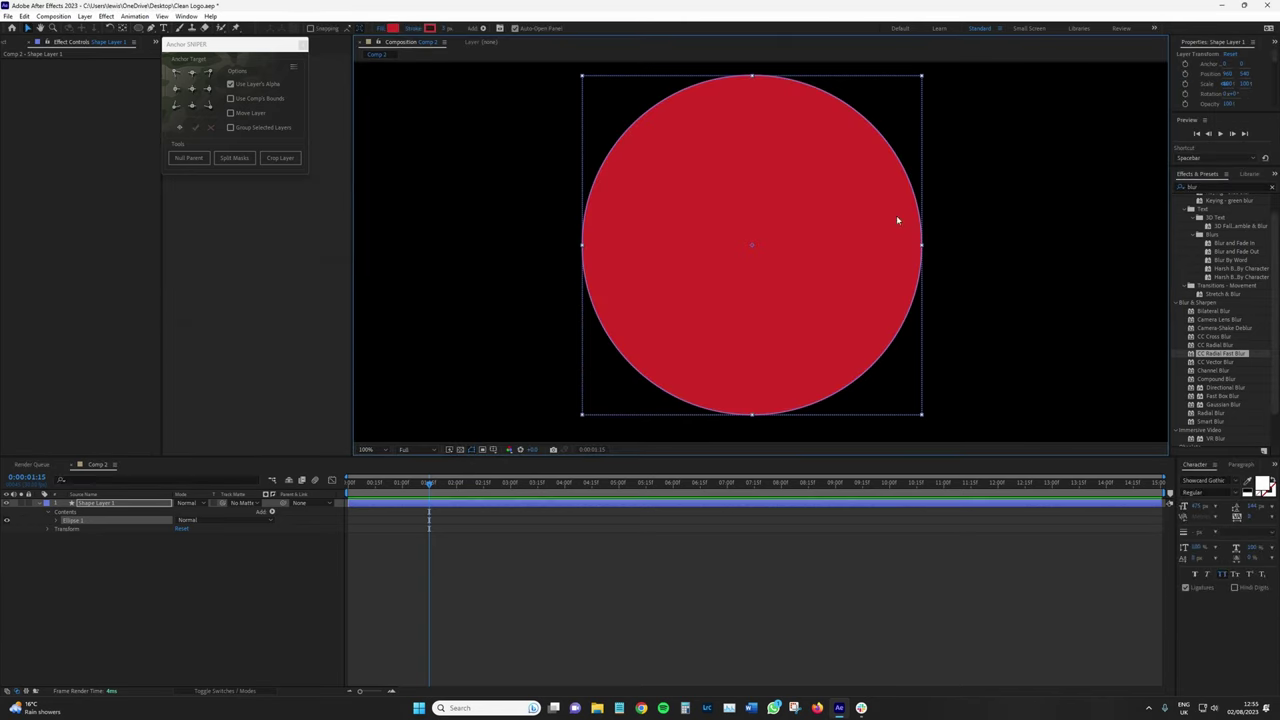
{"action": "left_click", "coordinate": [412, 28]}
{"action": "left_click", "coordinate": [589, 328]}
{"action": "left_click", "coordinate": [623, 384]}
{"action": "left_click", "coordinate": [95, 622]}
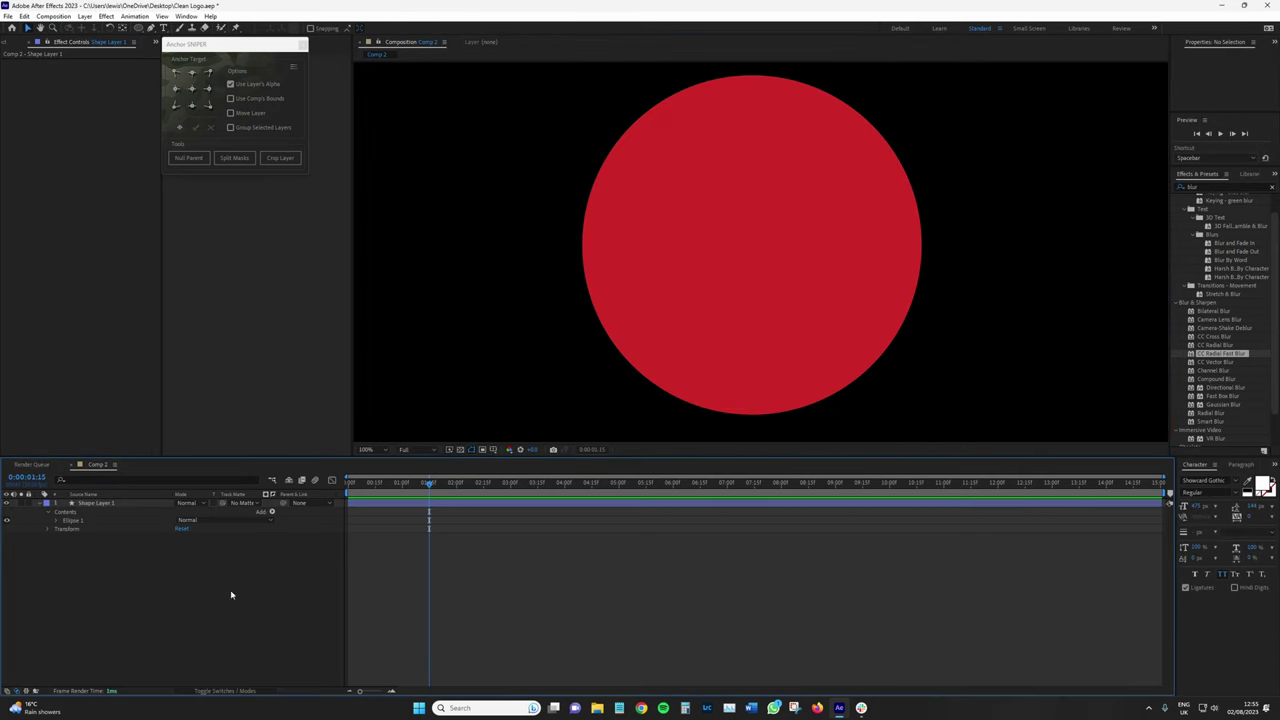
- Rename the circle's shape layer as Background Layer
{"action": "left_click", "coordinate": [110, 503]}
{"action": "right_click", "coordinate": [108, 503]}
{"action": "left_click", "coordinate": [136, 476]}
{"action": "type", "text": "R"}
{"action": "type", "text": "ackground Layer"}
{"action": "key", "text": "Return"}
- Duplicate Background Layer and give the copy no fill and a solid red stroke
{"action": "key", "text": "ctrl+d"}
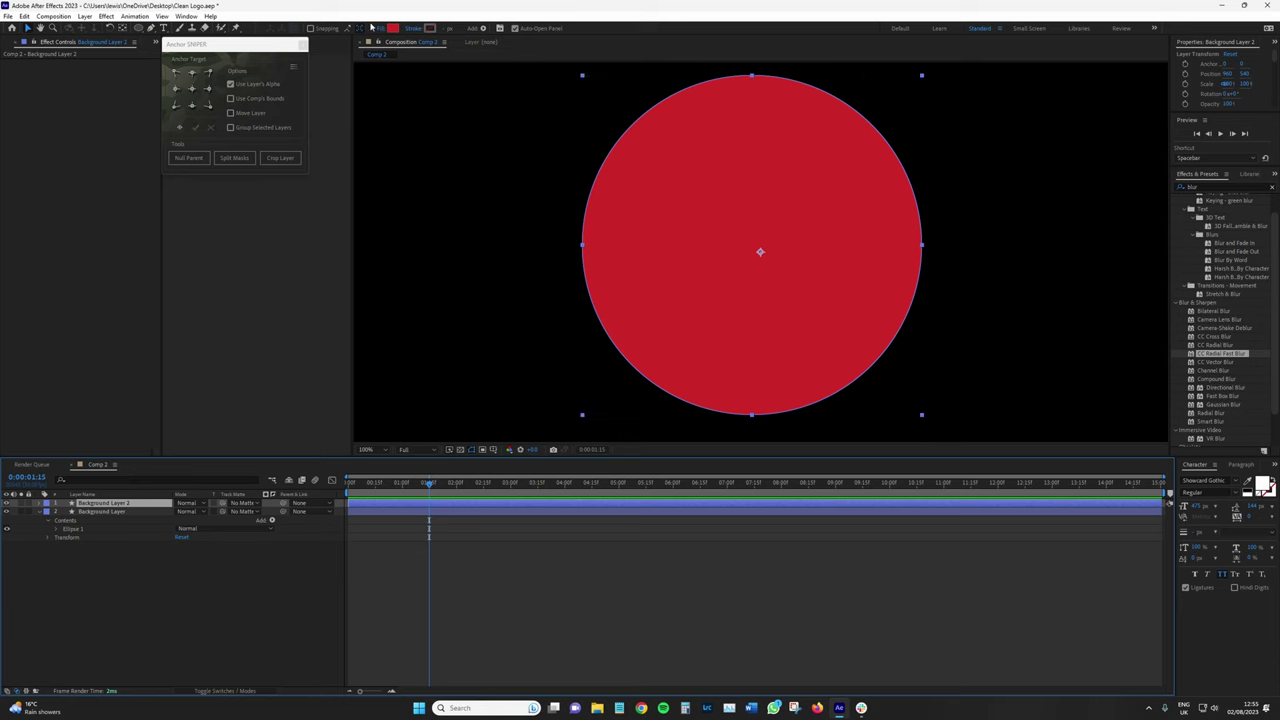
{"action": "left_click", "coordinate": [380, 28]}
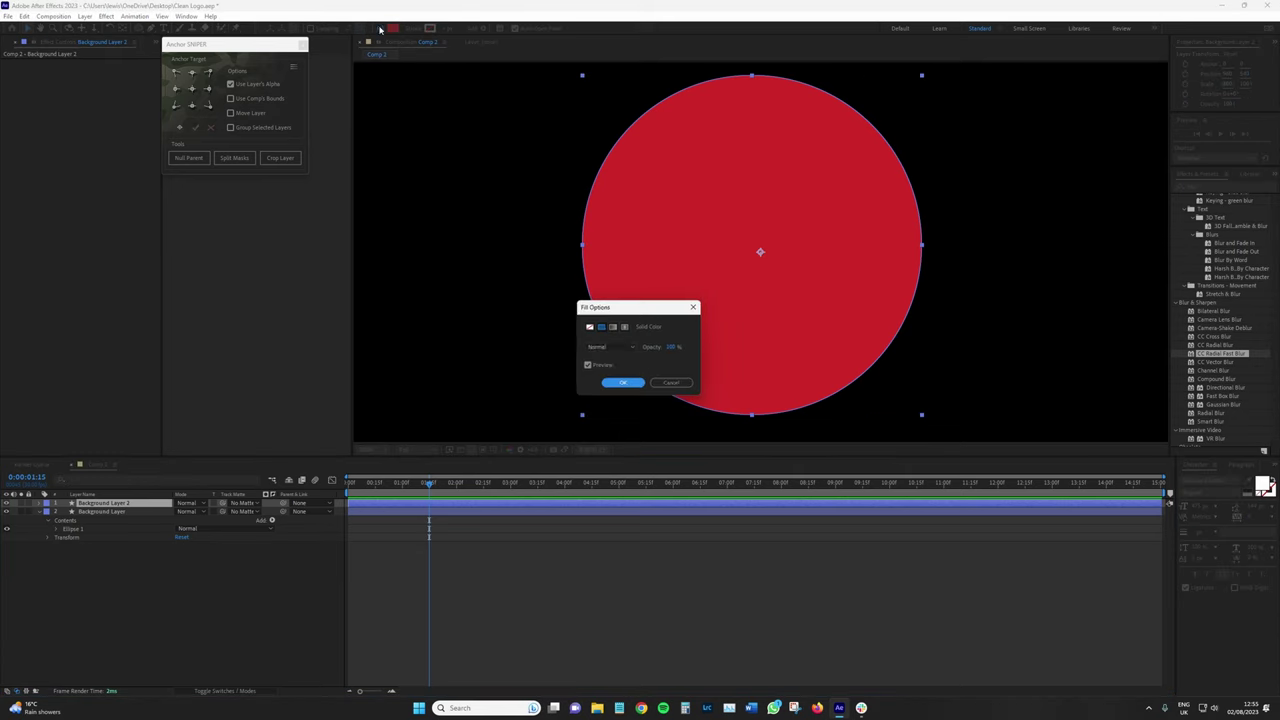
{"action": "left_click", "coordinate": [623, 385]}
{"action": "left_click", "coordinate": [415, 28]}
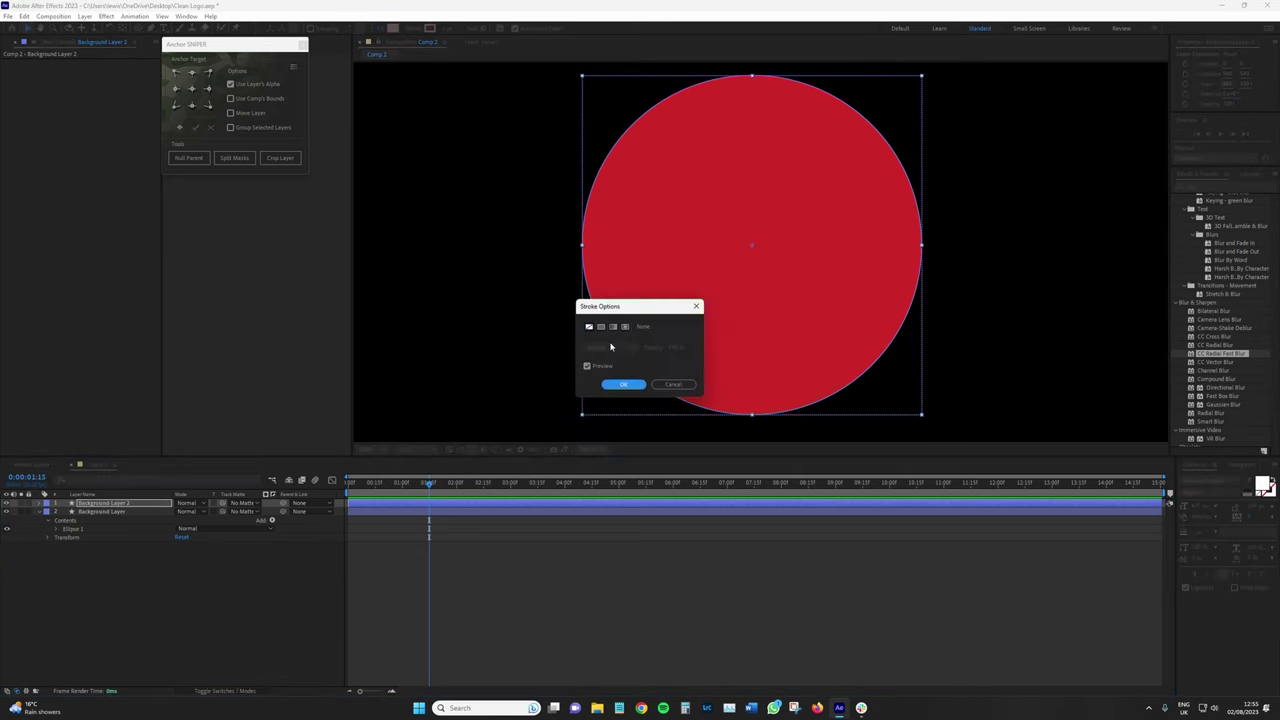
{"action": "left_click", "coordinate": [630, 386]}
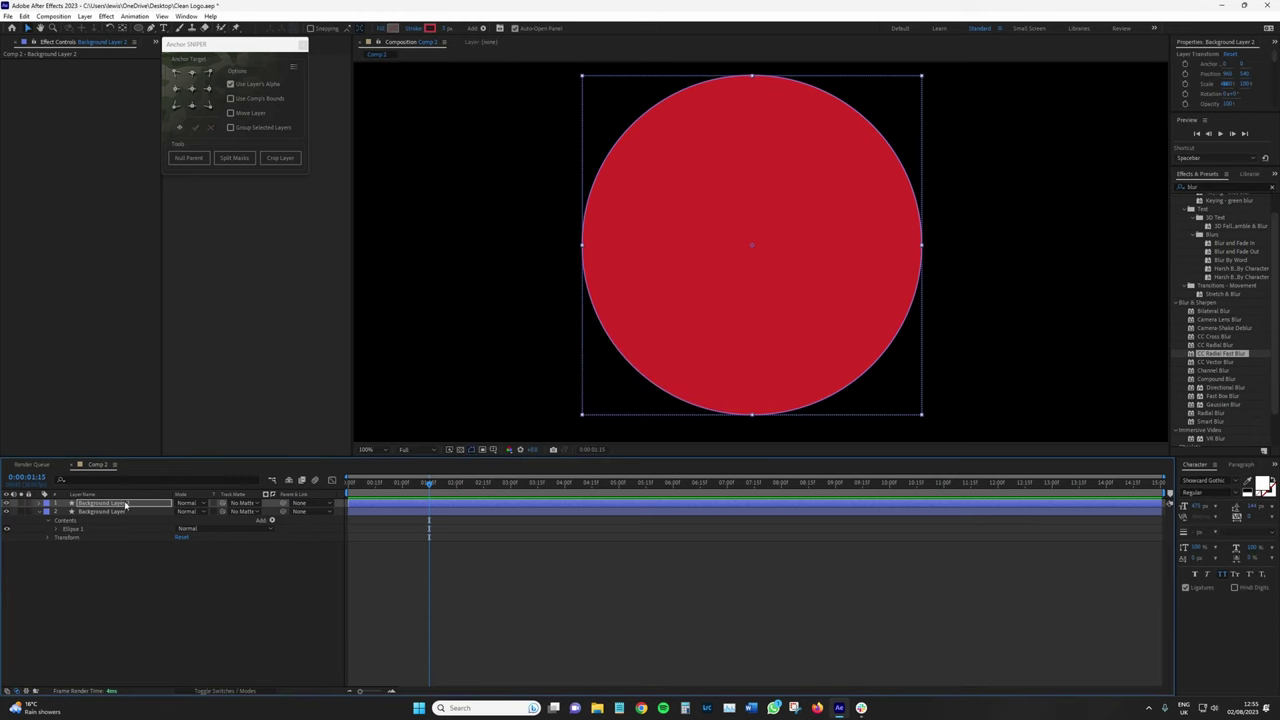
- Set the outlined circle's scale to 104% so that it forms a ring around the red circle
{"action": "key", "text": "s"}
{"action": "left_click", "coordinate": [190, 511]}
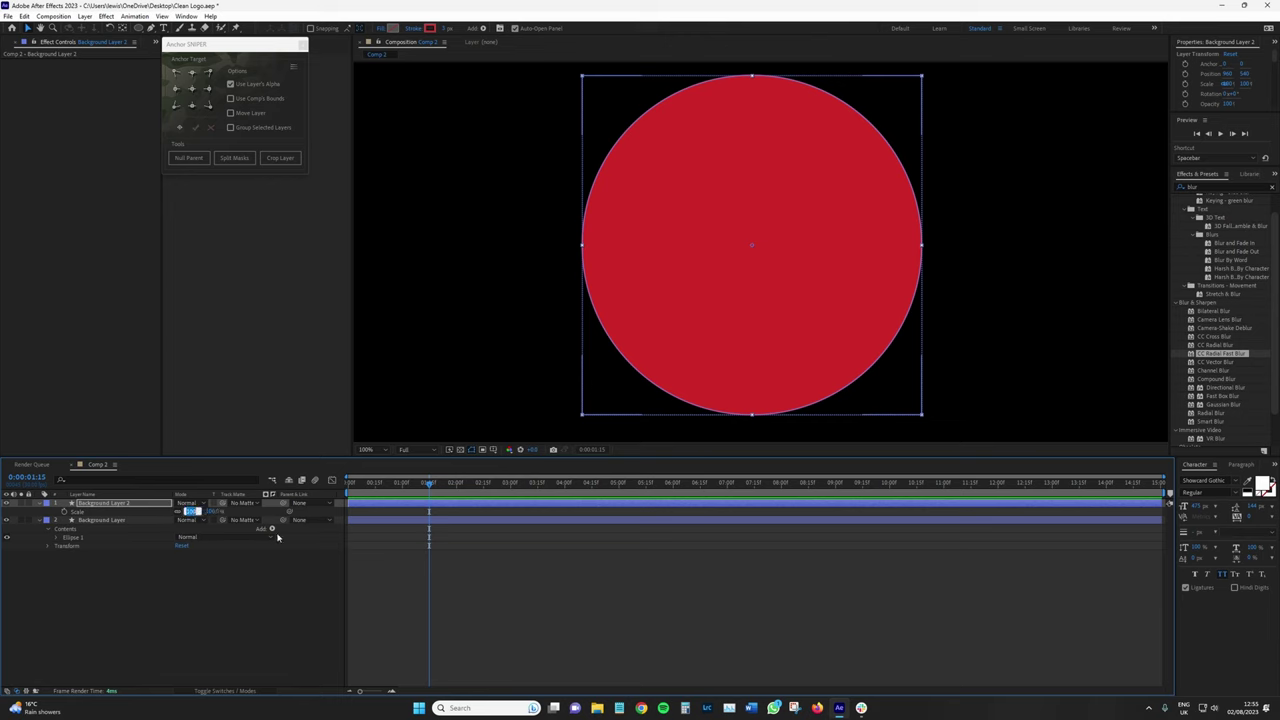
{"action": "type", "text": "10"}
{"action": "key", "text": "Return"}
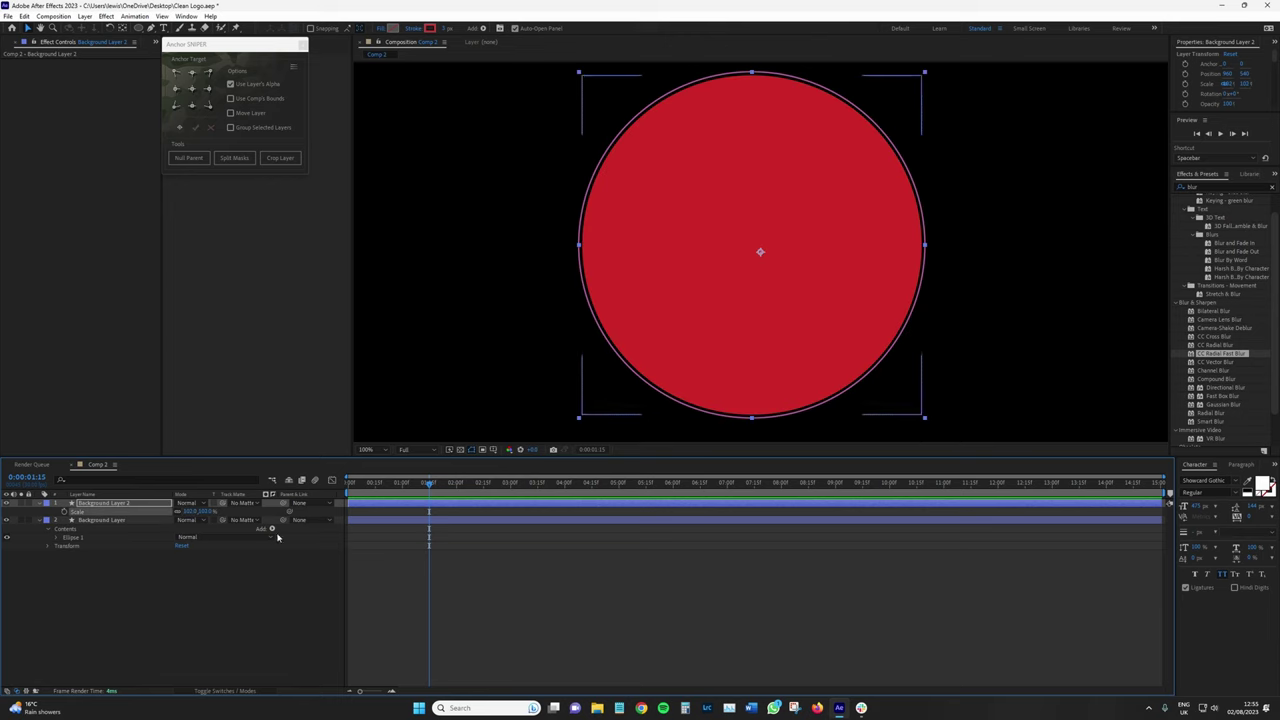
{"action": "left_click", "coordinate": [217, 660]}
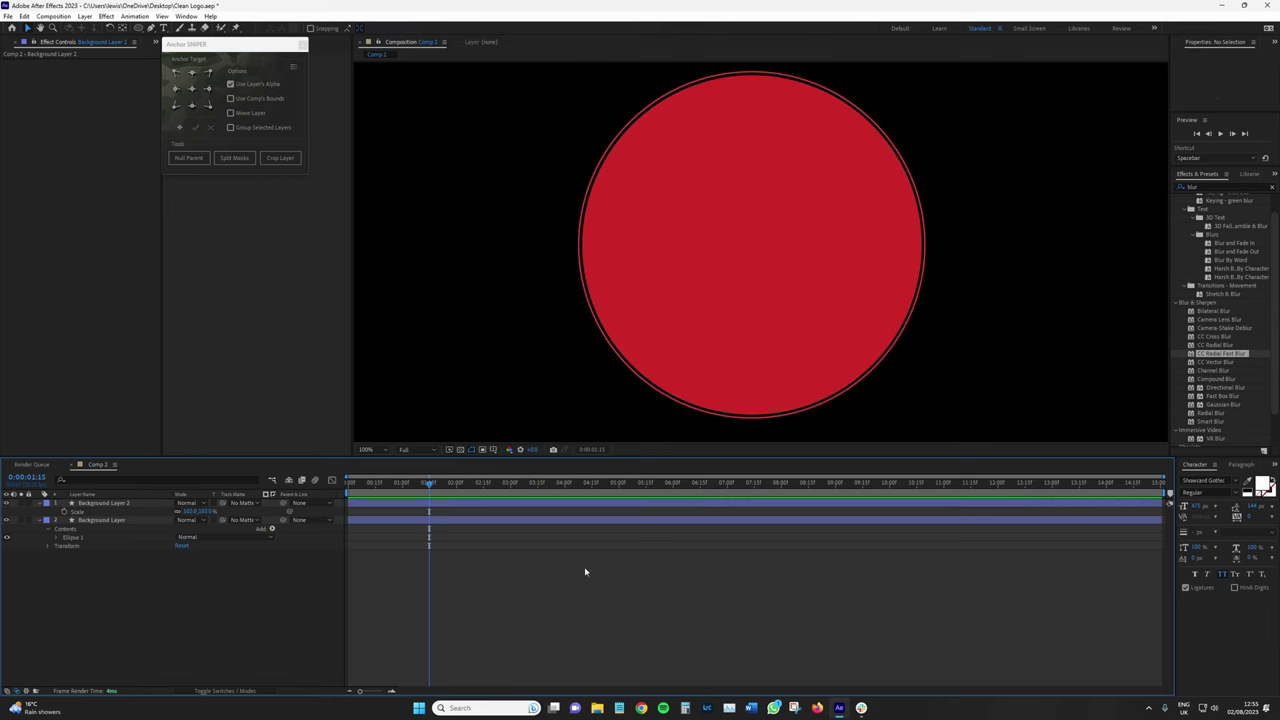
{"action": "left_click", "coordinate": [560, 502]}
{"action": "left_click", "coordinate": [190, 511]}
{"action": "type", "text": "104"}
{"action": "key", "text": "Return"}
{"action": "left_click", "coordinate": [163, 600]}
{"action": "scroll", "coordinate": [646, 291], "scroll_direction": "down", "scroll_amount": 1}
{"action": "scroll", "coordinate": [644, 297], "scroll_direction": "up", "scroll_amount": 1}
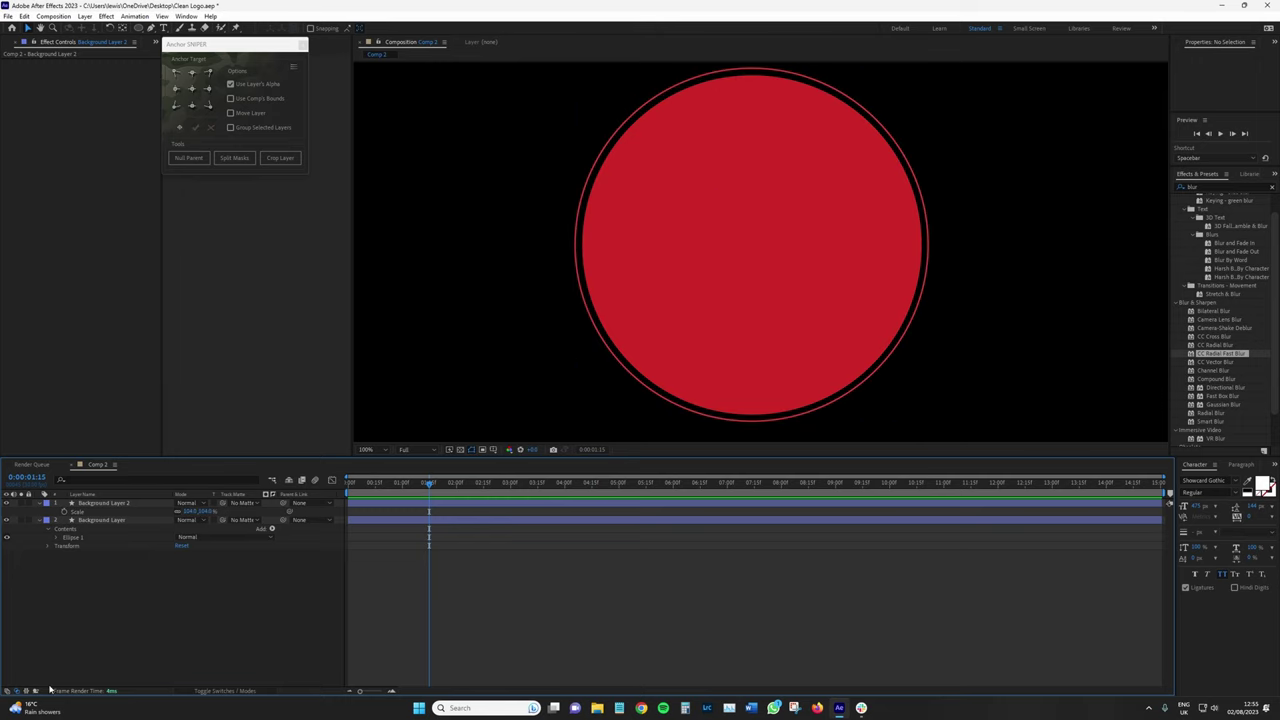
- Rename the outlined circle's layer as Background Stroke and hide it
{"action": "left_click", "coordinate": [29, 531]}
{"action": "left_click", "coordinate": [106, 503]}
{"action": "right_click", "coordinate": [106, 503]}
{"action": "left_click", "coordinate": [134, 477]}
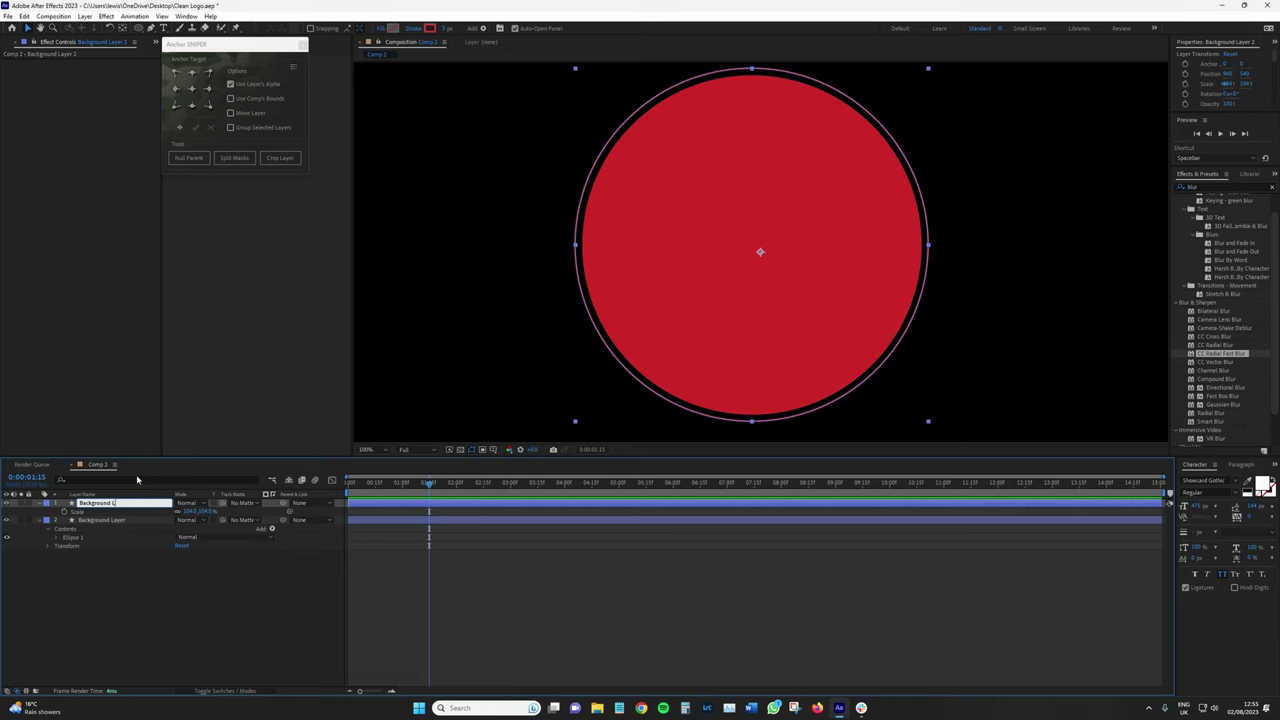
{"action": "type", "text": "Background Stroke"}
{"action": "key", "text": "Return"}
{"action": "left_click", "coordinate": [43, 603]}
{"action": "left_click", "coordinate": [7, 503]}
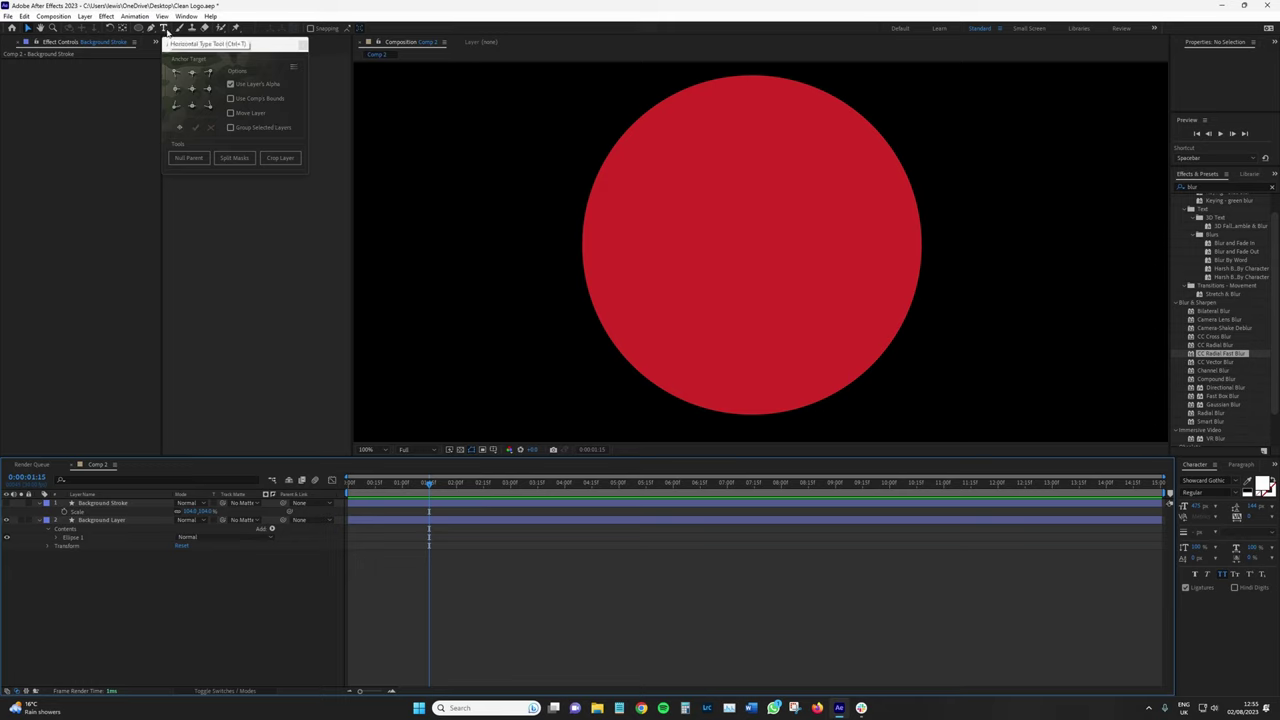
- Add a white letter Z as text and move it over the middle of the red circle
{"action": "left_click", "coordinate": [165, 28]}
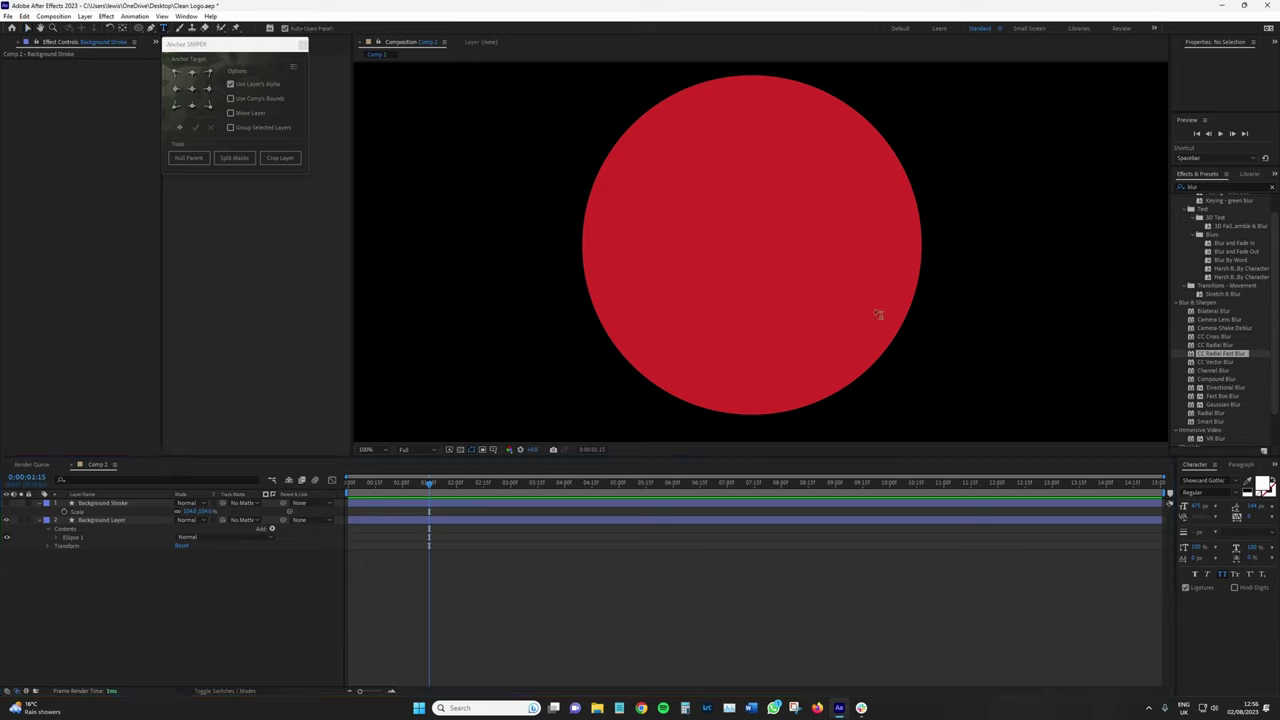
{"action": "left_click", "coordinate": [721, 261]}
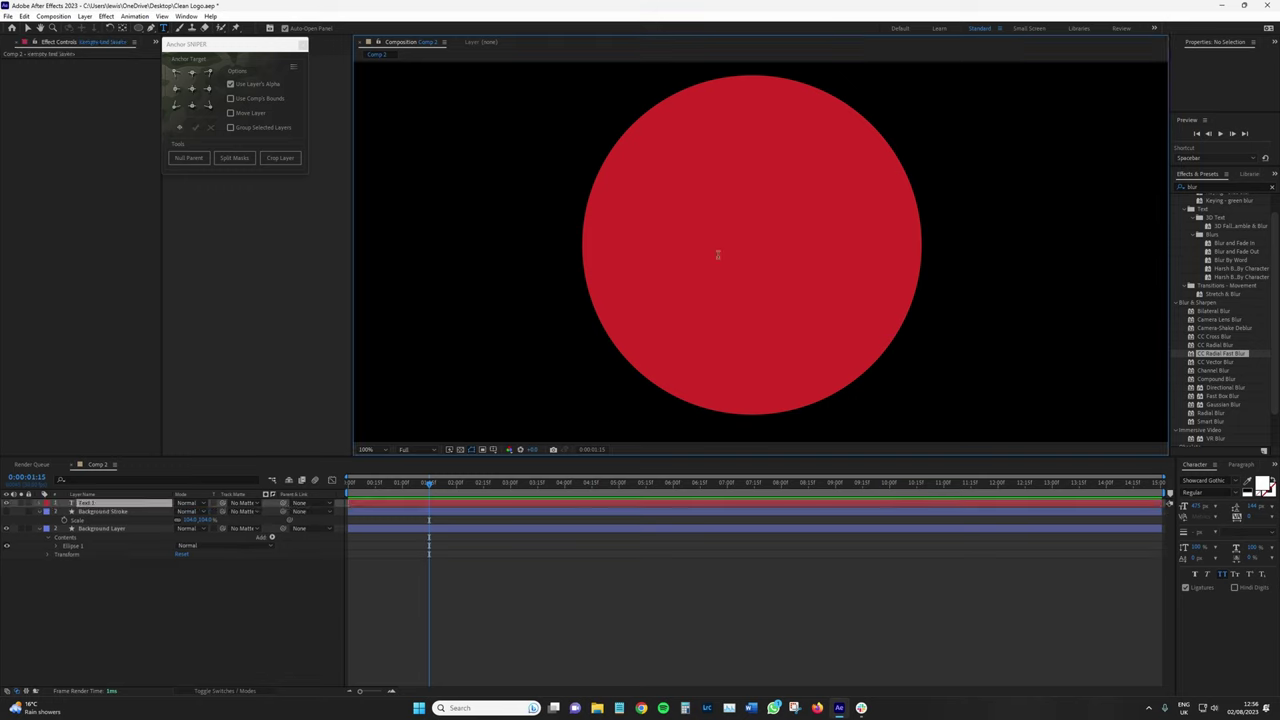
{"action": "type", "text": "Z"}
{"action": "left_click", "coordinate": [27, 28]}
{"action": "left_click_drag", "start_coordinate": [766, 194], "coordinate": [765, 280]}
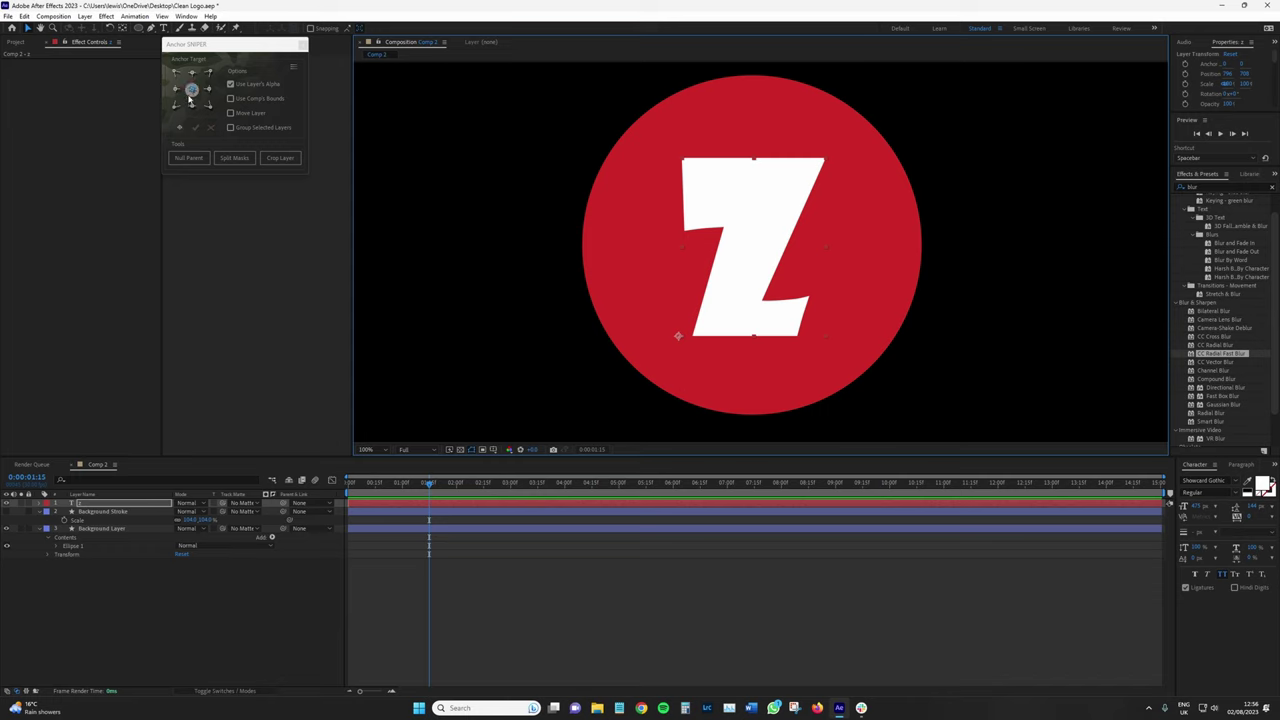
- Centre the letter's anchor point on its content and nudge the letter slightly within the circle
{"action": "left_click", "coordinate": [192, 88]}
{"action": "left_click_drag", "start_coordinate": [765, 309], "coordinate": [769, 312]}
{"action": "scroll", "coordinate": [769, 350], "scroll_direction": "down", "scroll_amount": 1}
{"action": "scroll", "coordinate": [768, 349], "scroll_direction": "up", "scroll_amount": 1}
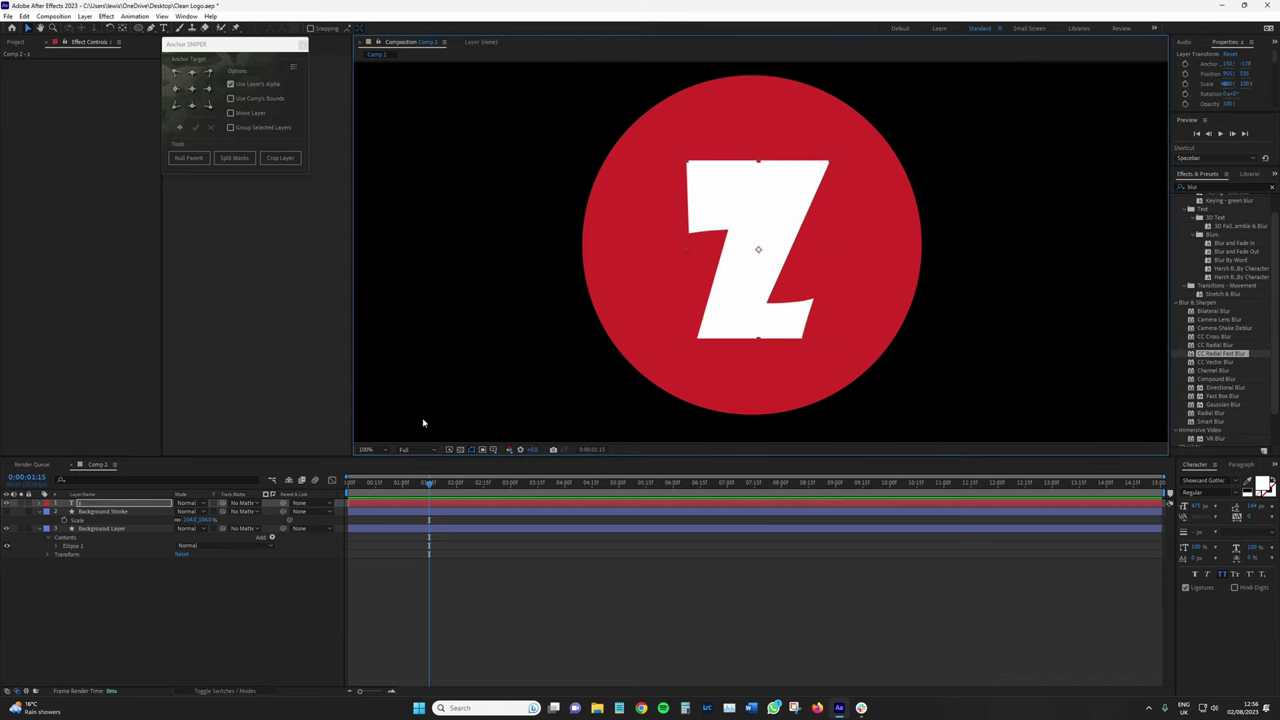
{"action": "key", "text": "a"}
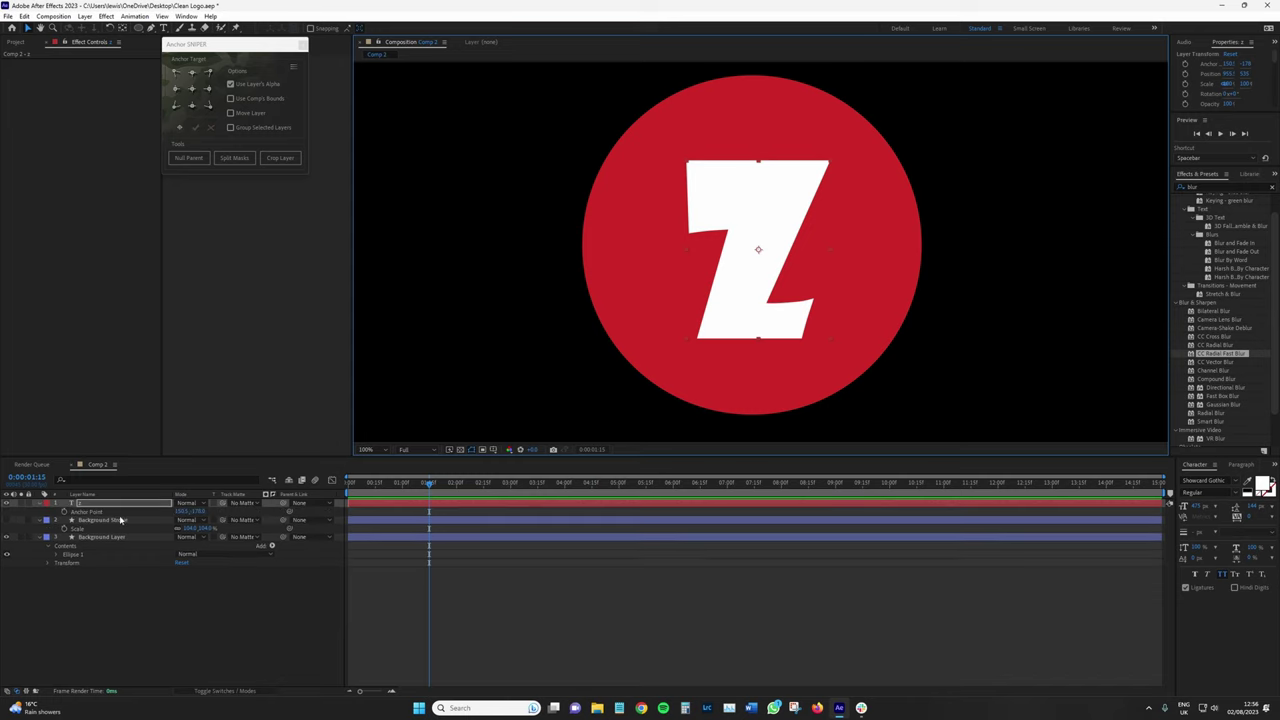
{"action": "key", "text": "a"}
{"action": "left_click", "coordinate": [123, 594]}
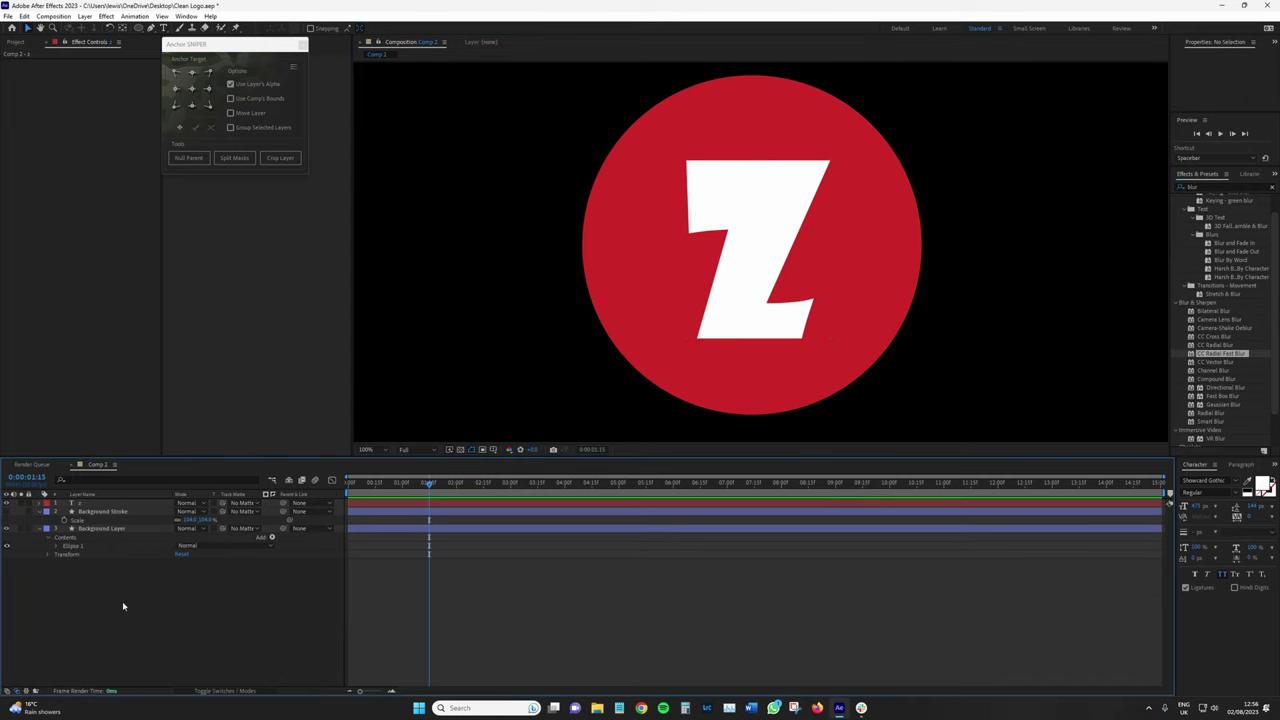
- Duplicate the letter Z layer and pre-compose the original as Logo Effects
{"action": "left_click", "coordinate": [98, 506]}
{"action": "key", "text": "ctrl+d"}
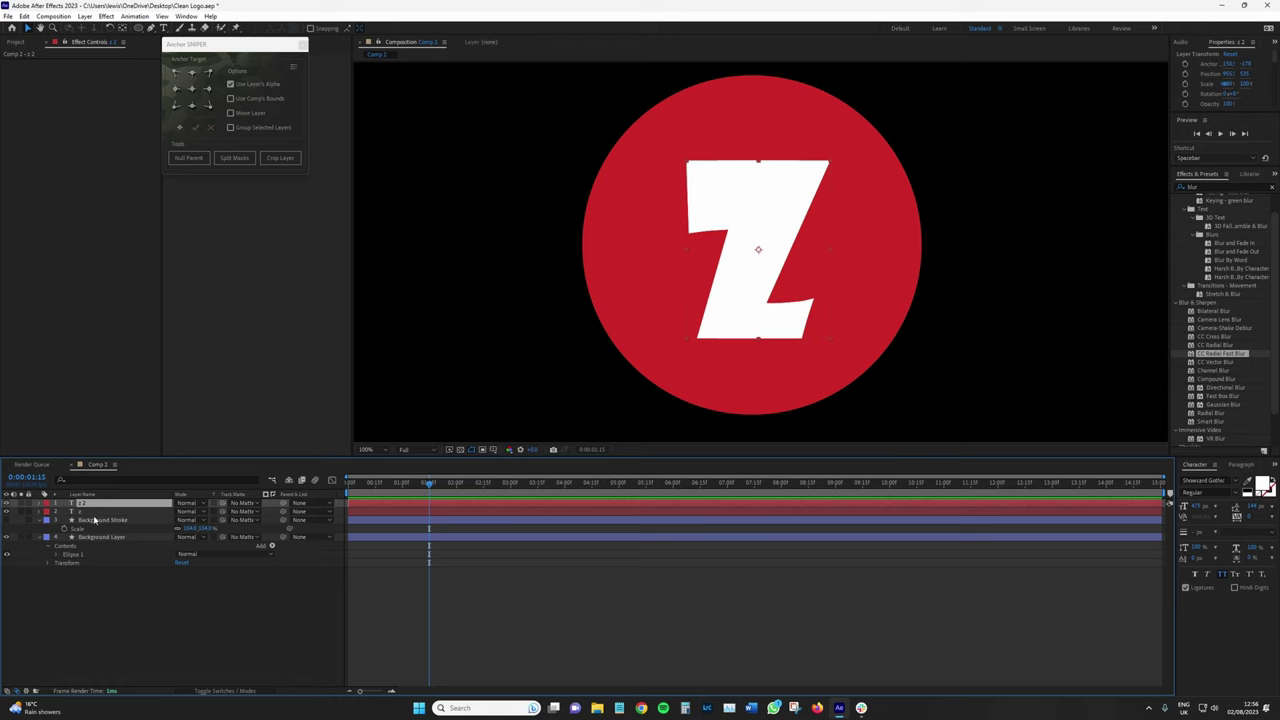
{"action": "left_click", "coordinate": [91, 514]}
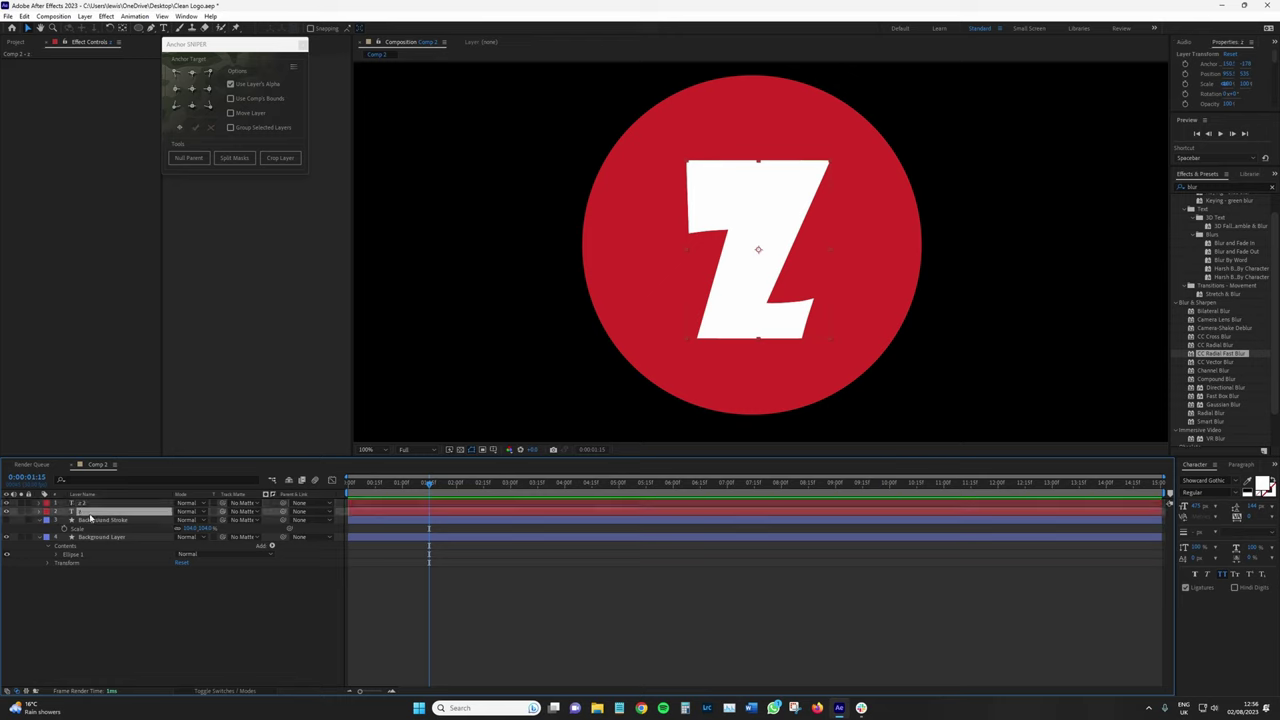
{"action": "right_click", "coordinate": [104, 513]}
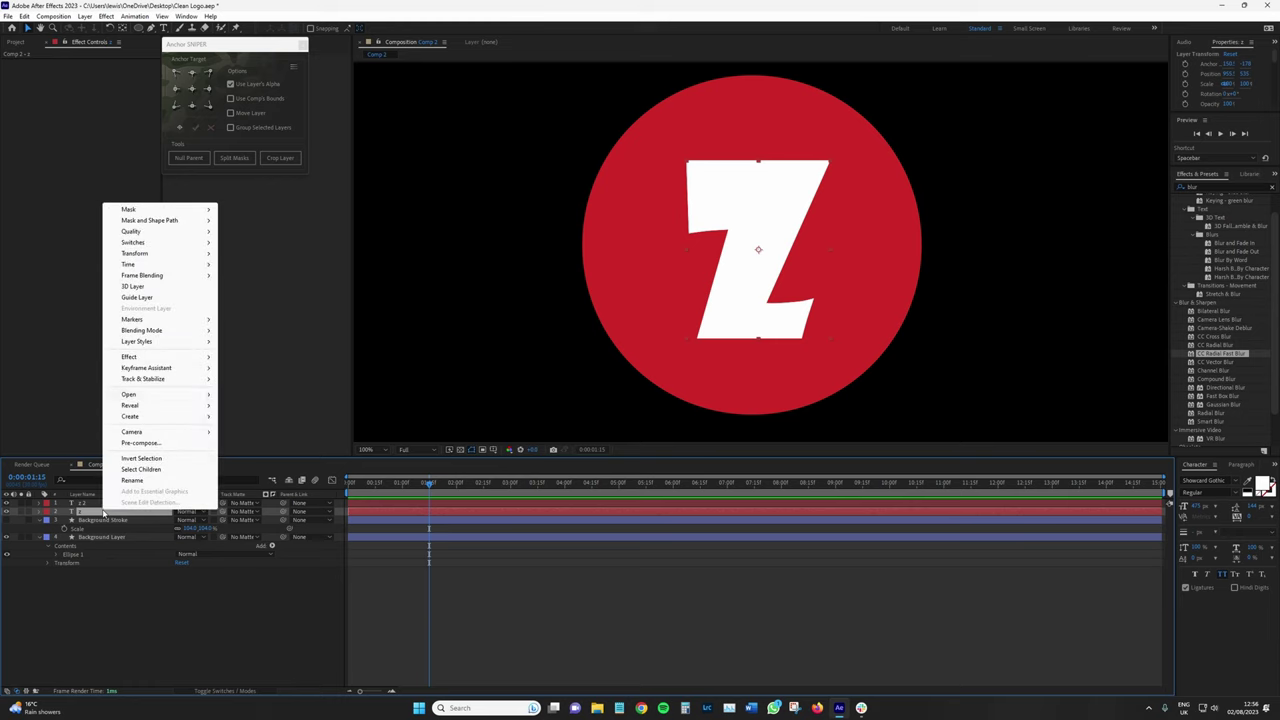
{"action": "left_click", "coordinate": [140, 442]}
{"action": "type", "text": "Logo Effects"}
{"action": "key", "text": "Return"}
- Rename the remaining letter copy as Logo Animated and hide it
{"action": "right_click", "coordinate": [100, 511]}
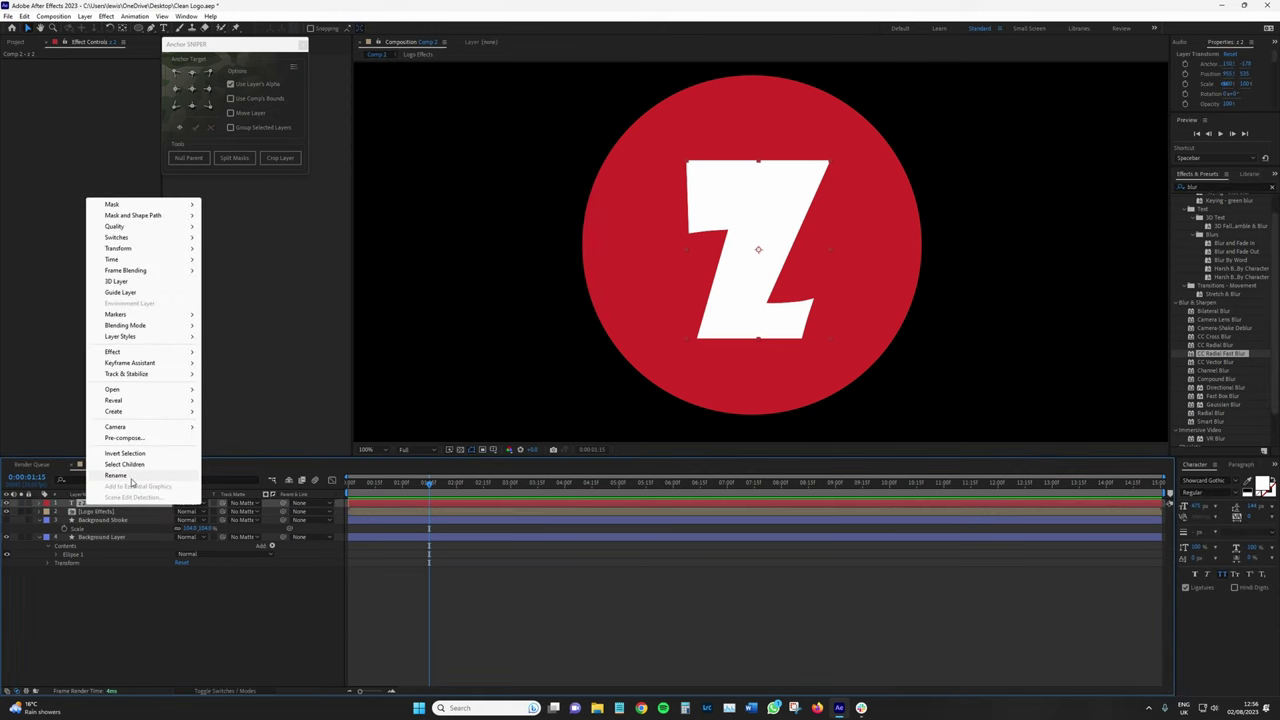
{"action": "left_click", "coordinate": [116, 475]}
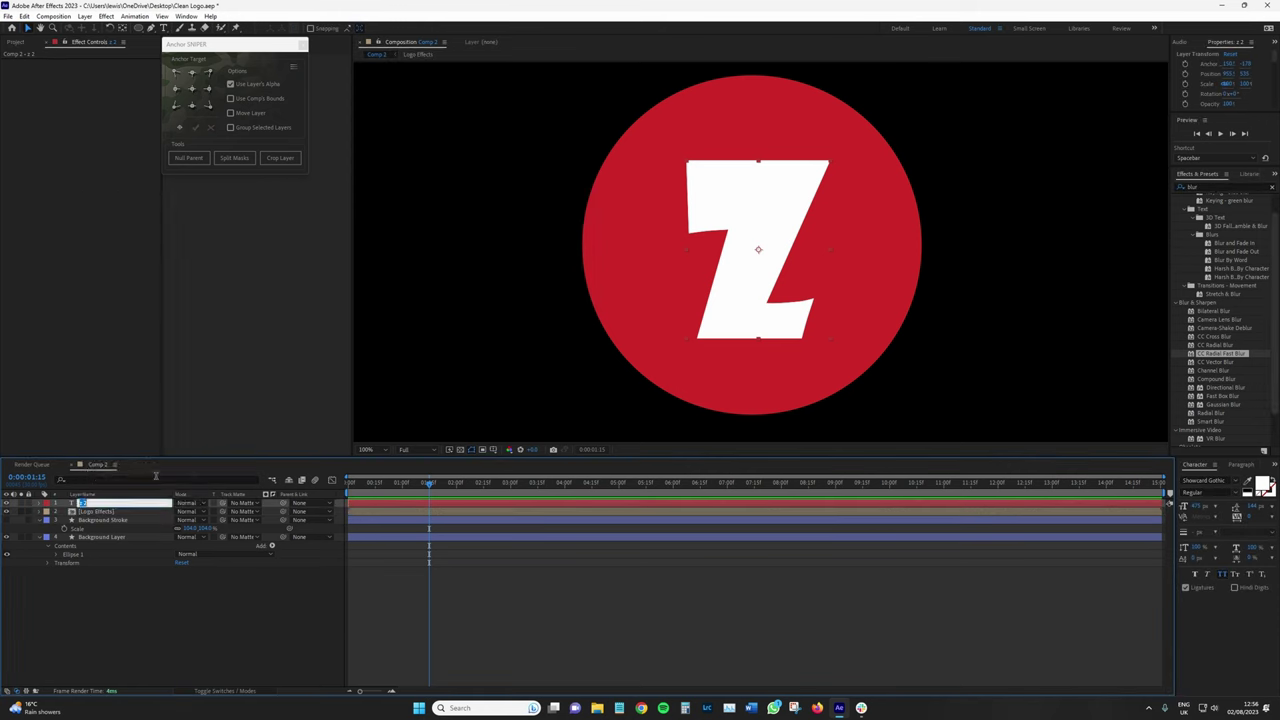
{"action": "type", "text": "Logo Animated"}
{"action": "key", "text": "Return"}
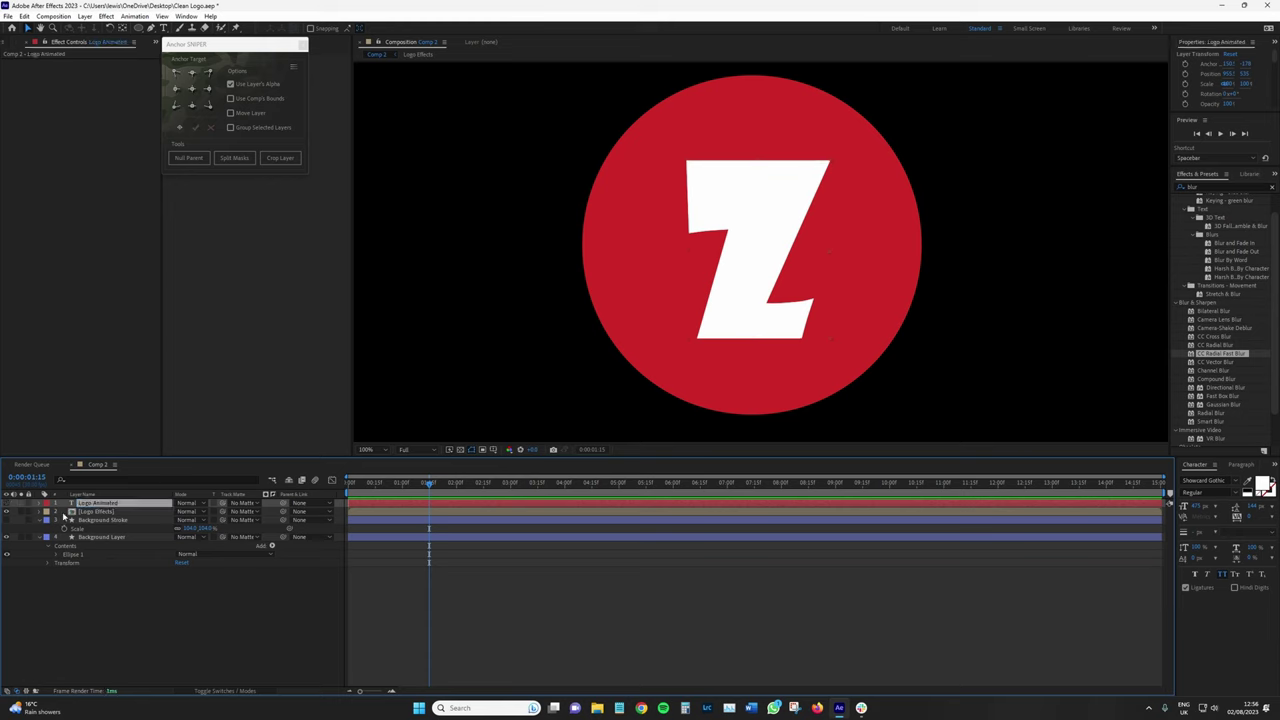
- Set Background Layer's track matte to Logo Effects and invert it to cut the letter out of the circle
{"action": "left_click", "coordinate": [116, 538]}
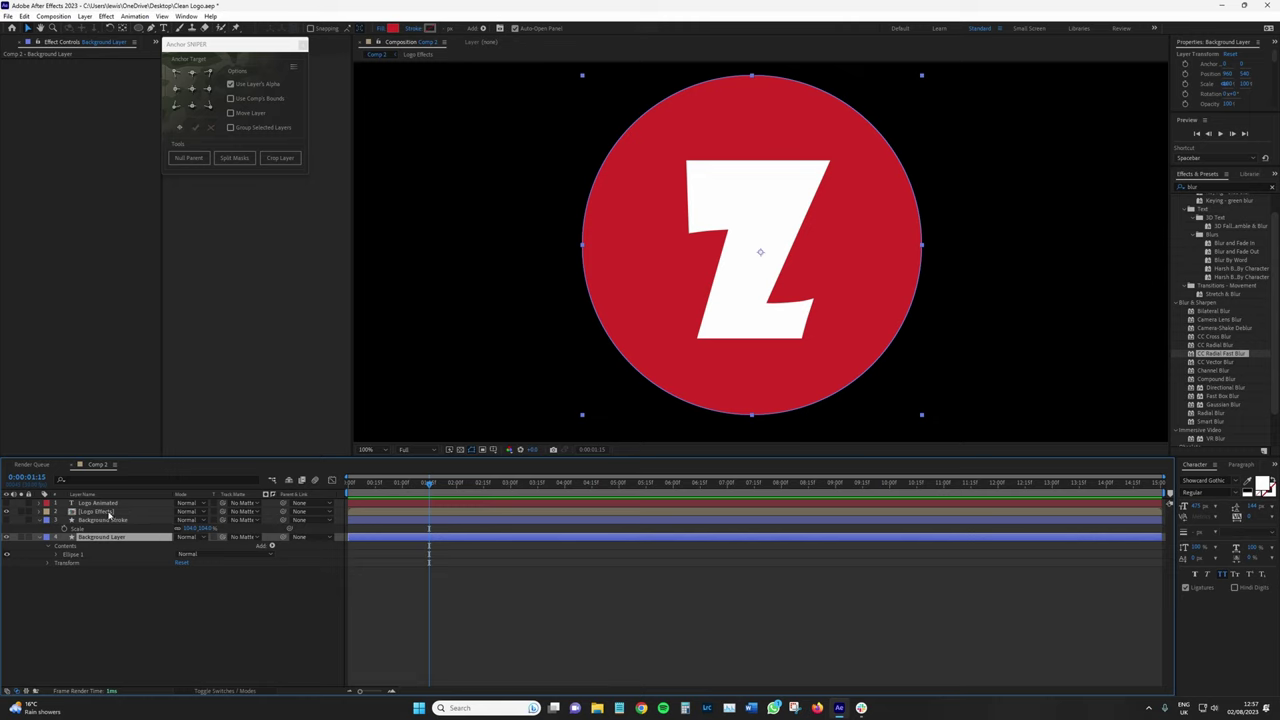
{"action": "left_click", "coordinate": [244, 537]}
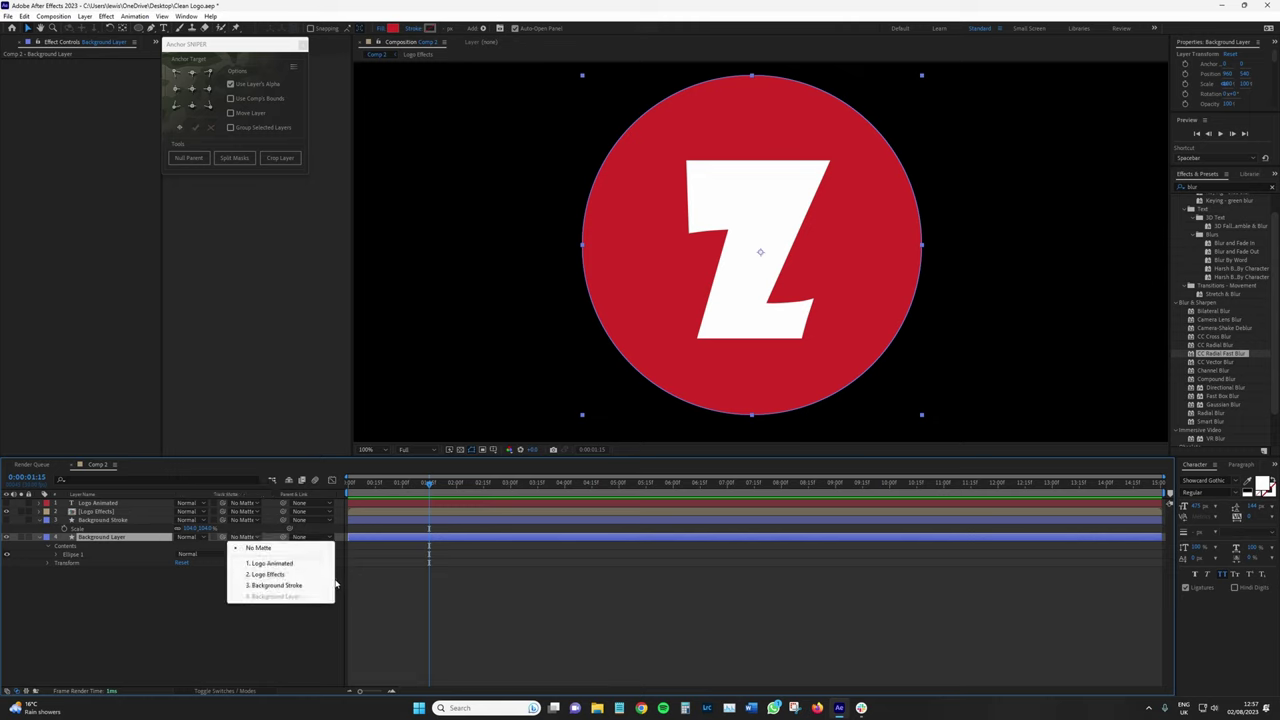
{"action": "left_click", "coordinate": [294, 576]}
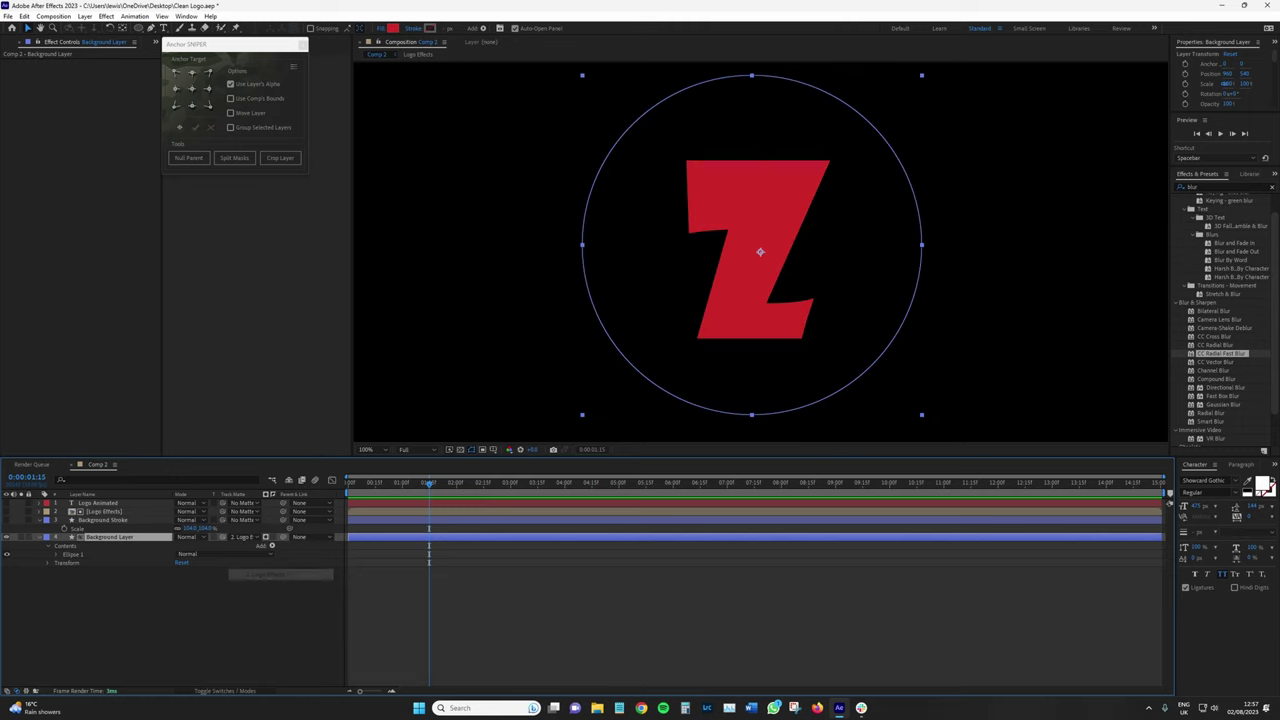
{"action": "left_click", "coordinate": [268, 538]}
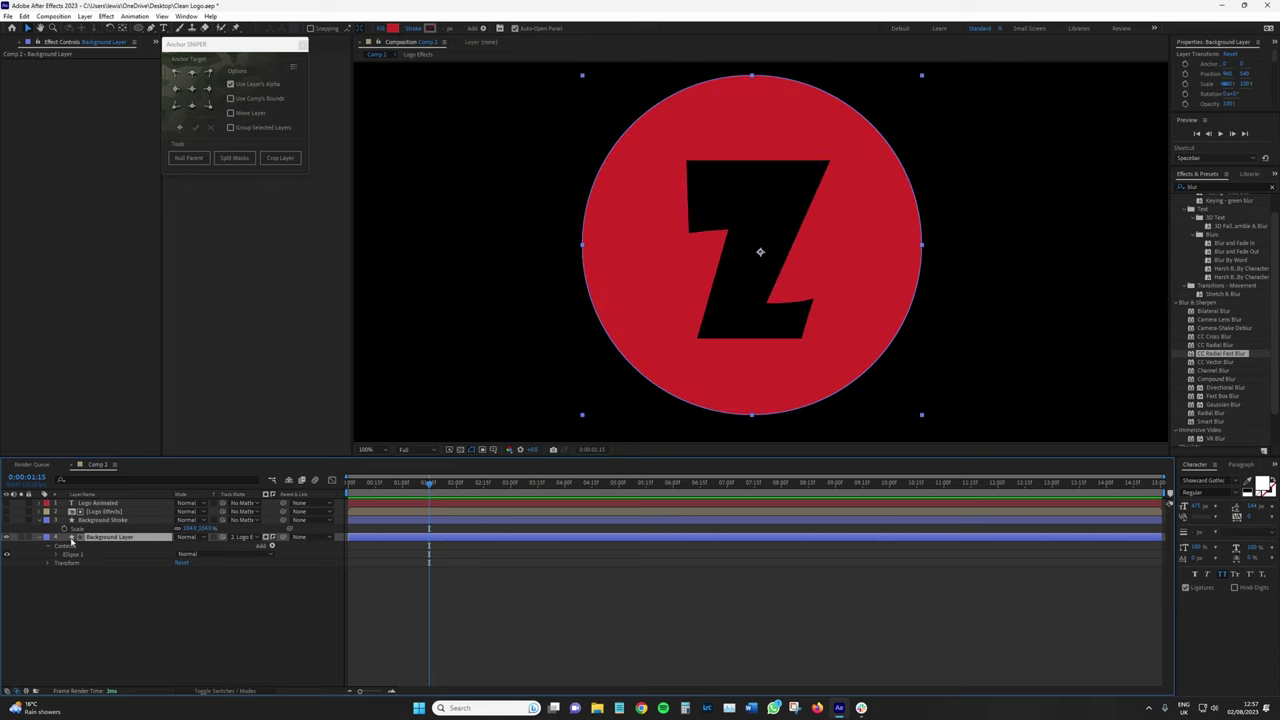
- Rename the pre-composed Logo Effects layer in the timeline as Logo Matte
{"action": "right_click", "coordinate": [108, 511]}
{"action": "left_click", "coordinate": [146, 490]}
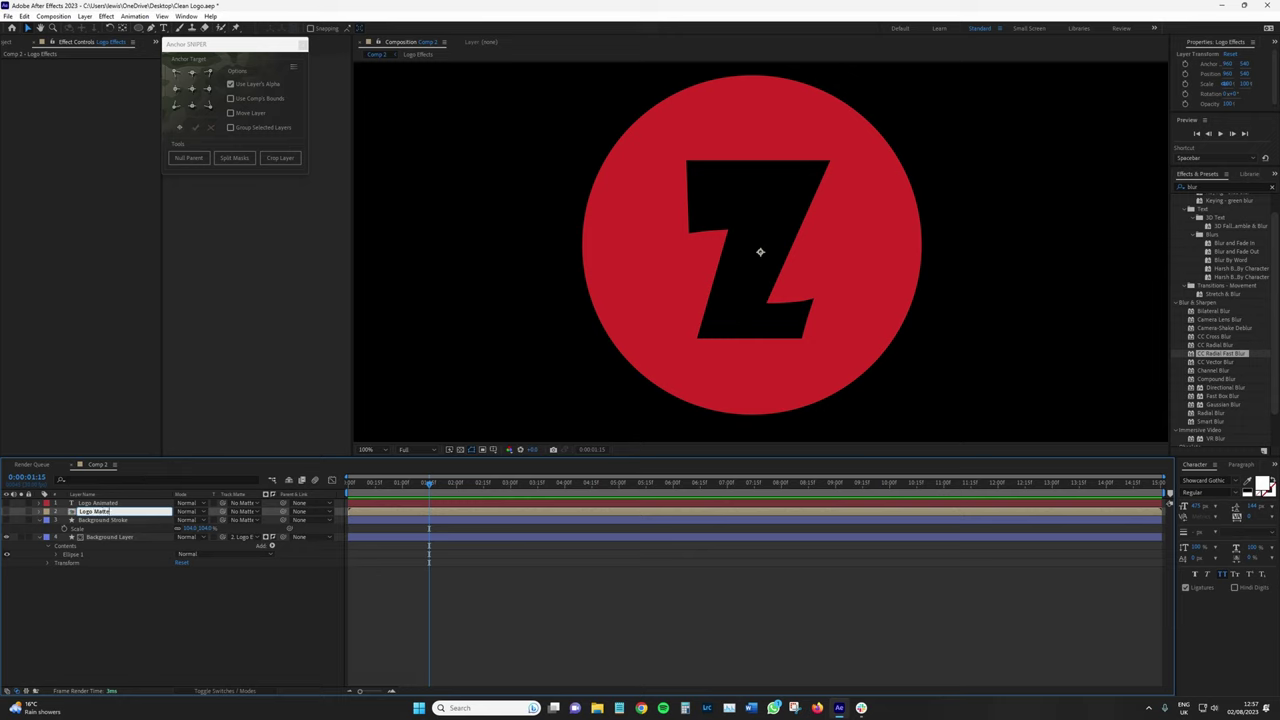
{"action": "type", "text": "Logo Matte"}
{"action": "key", "text": "Return"}
{"action": "left_click", "coordinate": [101, 505]}
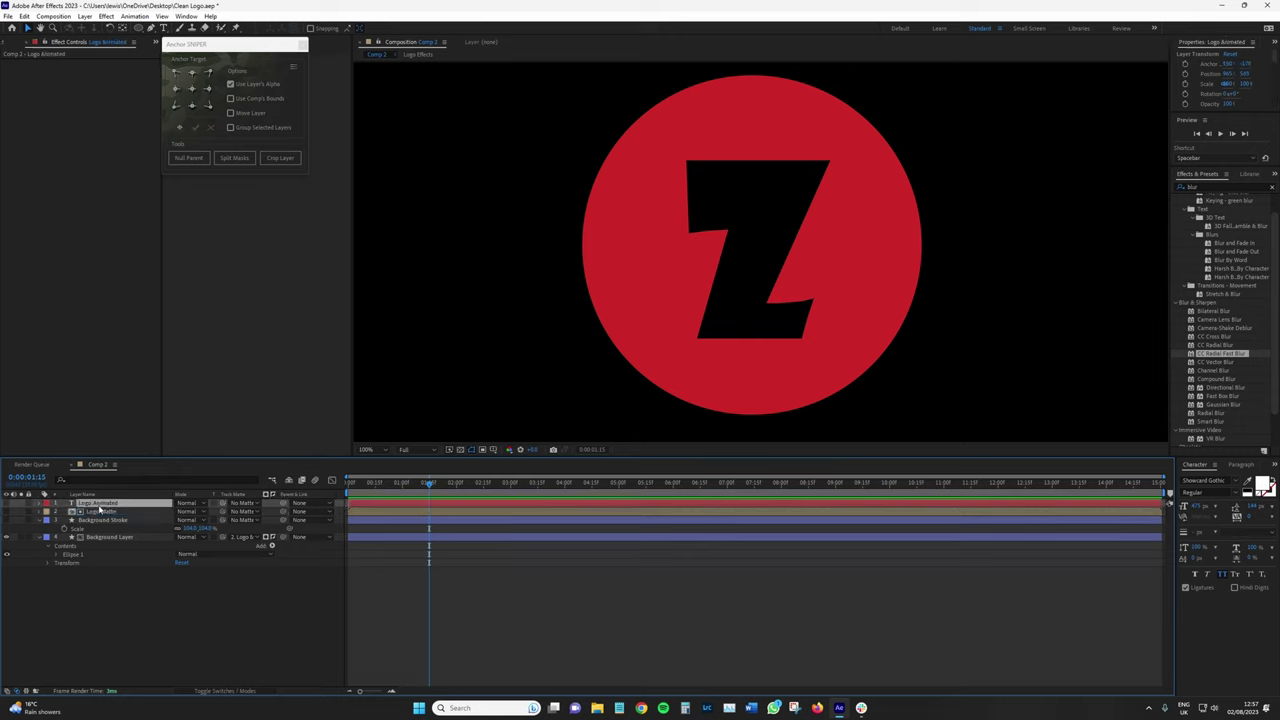
{"action": "mouse_move", "coordinate": [430, 488]}
{"action": "left_mouse_down"}
{"action": "mouse_move", "coordinate": [340, 493]}
{"action": "mouse_move", "coordinate": [483, 492]}
{"action": "mouse_move", "coordinate": [314, 497]}
{"action": "mouse_move", "coordinate": [451, 498]}
{"action": "mouse_move", "coordinate": [429, 505]}
{"action": "left_mouse_up"}
{"action": "scroll", "coordinate": [568, 367], "scroll_direction": "down", "scroll_amount": 1}
{"action": "scroll", "coordinate": [568, 367], "scroll_direction": "up", "scroll_amount": 1}
- Try rotating Background Layer about its Y axis as a 3D layer, and return it to 2D
{"action": "left_click", "coordinate": [105, 538]}
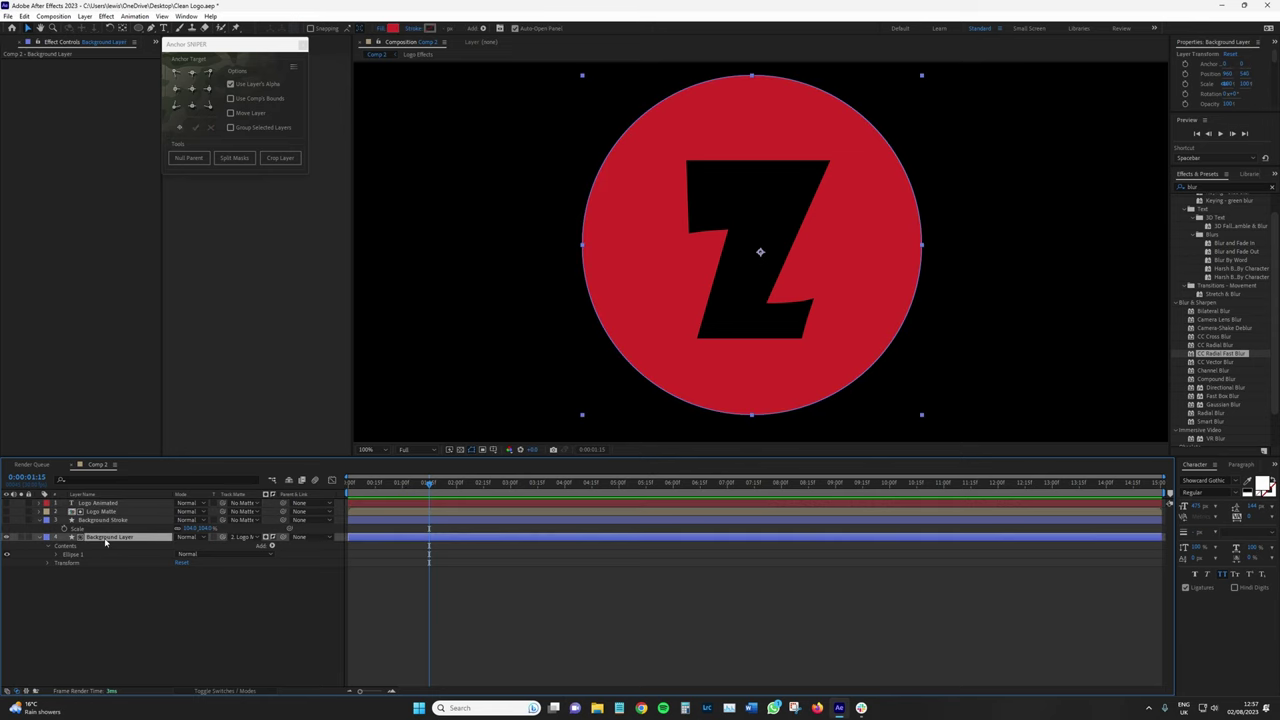
{"action": "left_click", "coordinate": [210, 691]}
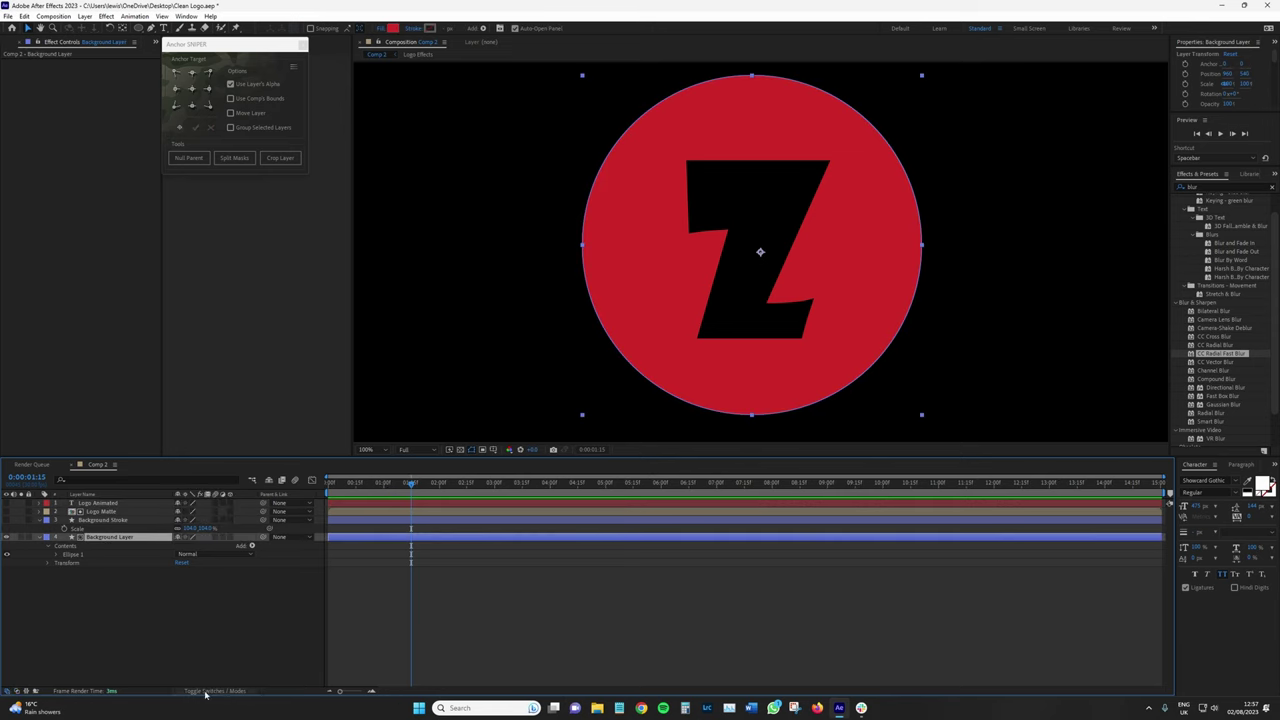
{"action": "left_click", "coordinate": [230, 537]}
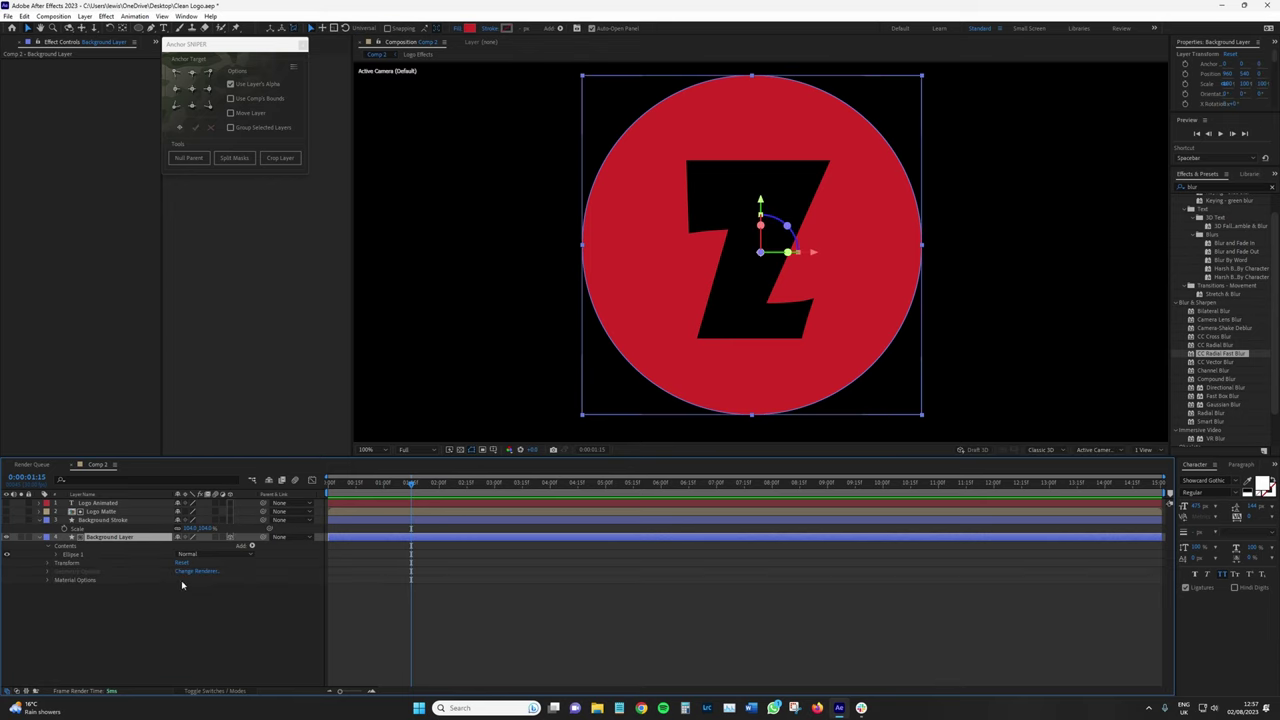
{"action": "key", "text": "r"}
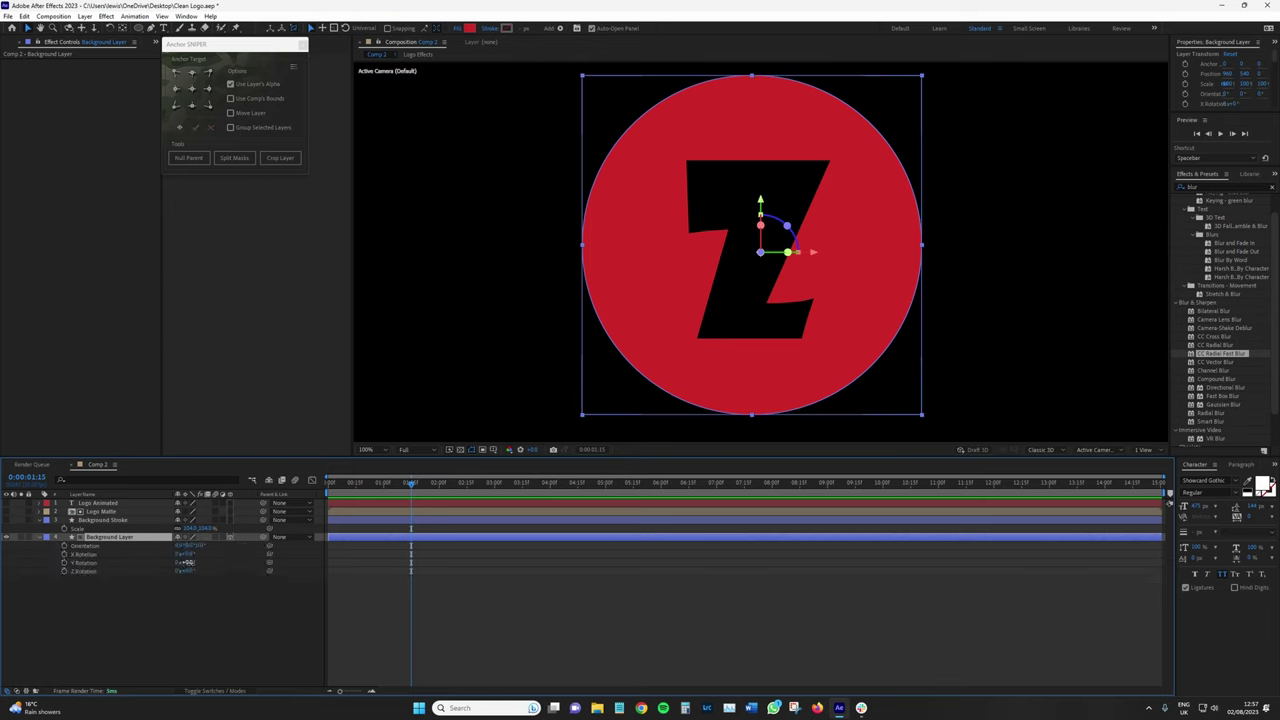
{"action": "left_click_drag", "start_coordinate": [186, 563], "coordinate": [185, 613]}
{"action": "left_click", "coordinate": [230, 537]}
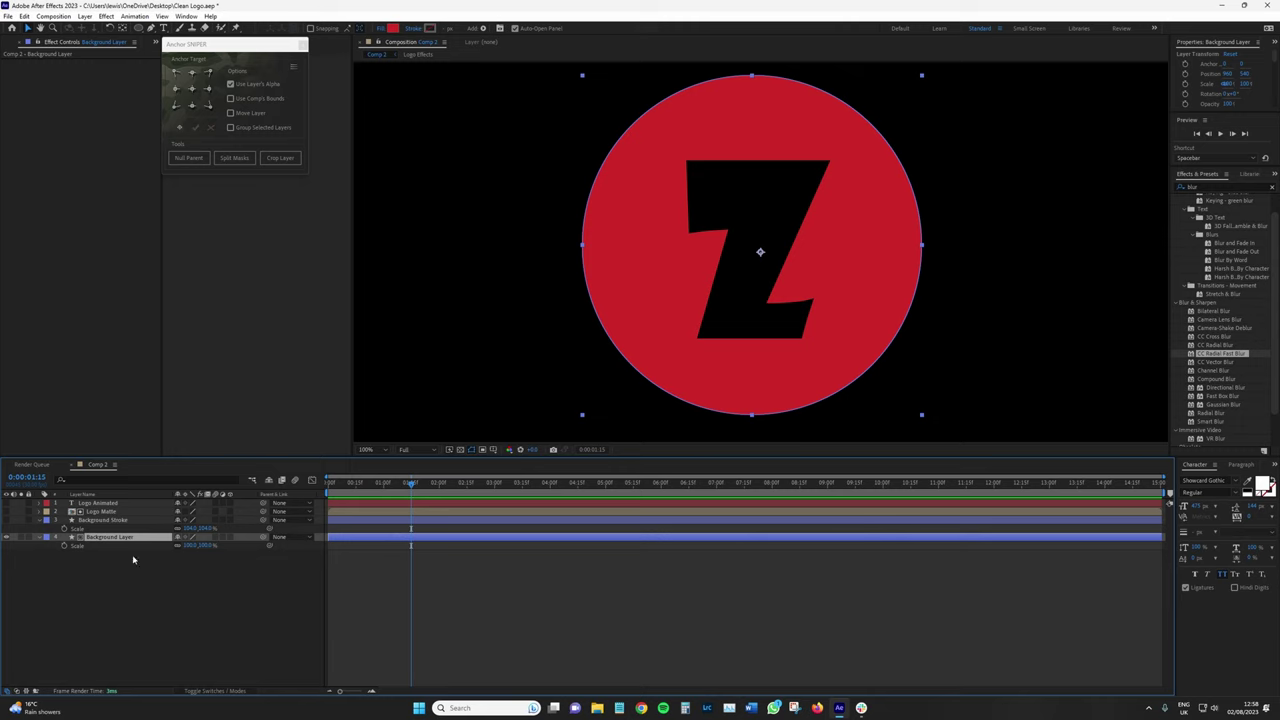
- Remove the track matte from Background Layer by setting it to No Matte
{"action": "left_click", "coordinate": [229, 683]}
{"action": "left_click", "coordinate": [225, 690]}
{"action": "left_click", "coordinate": [243, 537]}
{"action": "left_click", "coordinate": [264, 548]}
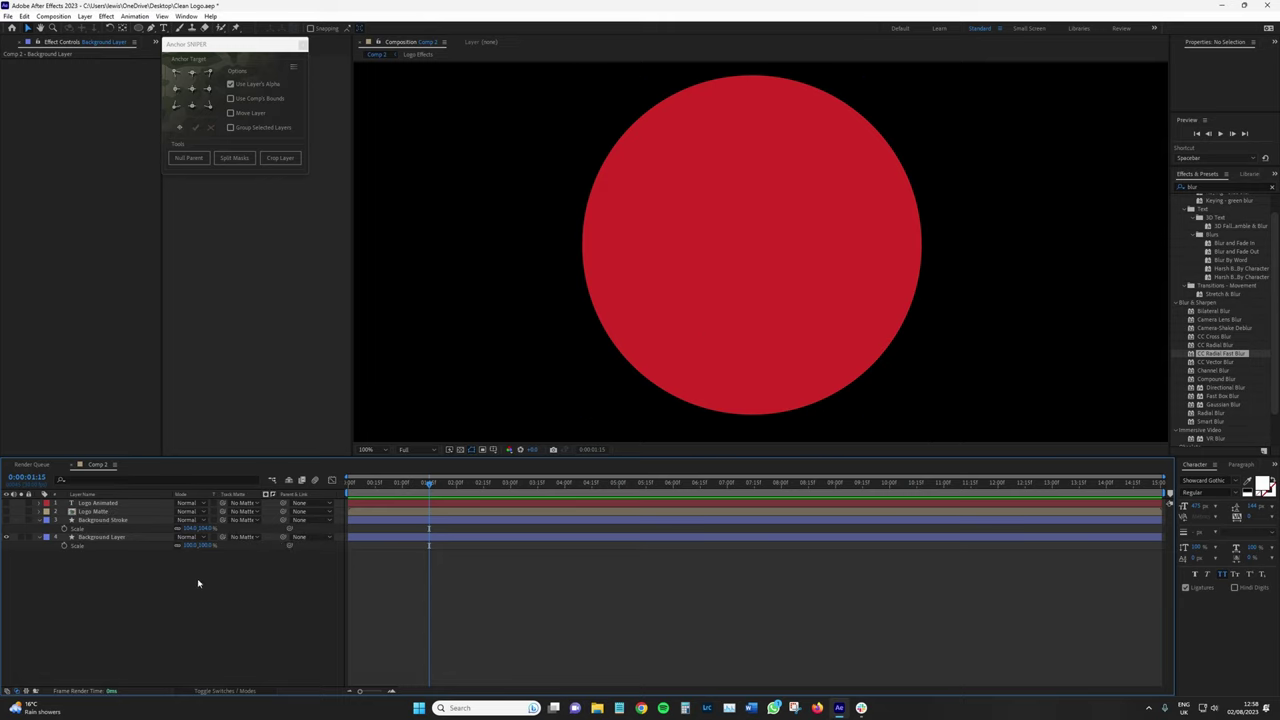
- Unlink the Scale proportions of Background Layer and narrow its horizontal scale to 98%
{"action": "left_click_drag", "start_coordinate": [205, 545], "coordinate": [231, 562]}
{"action": "key", "text": "ctrl+z"}
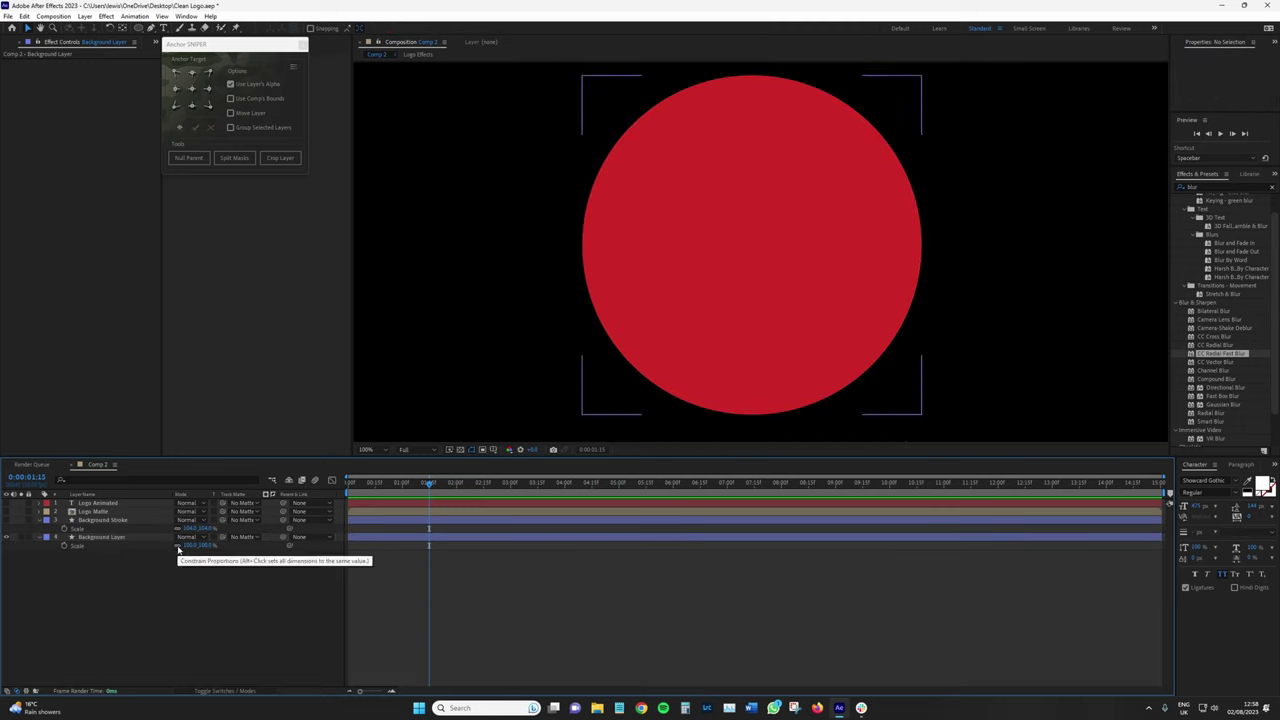
{"action": "left_click", "coordinate": [178, 546]}
{"action": "left_click_drag", "start_coordinate": [183, 554], "coordinate": [247, 589]}
- Draw a small pale pink circle in the upper-left part of Background Layer's red circle and reduce the layer's horizontal scale to 57%
{"action": "key", "text": "q"}
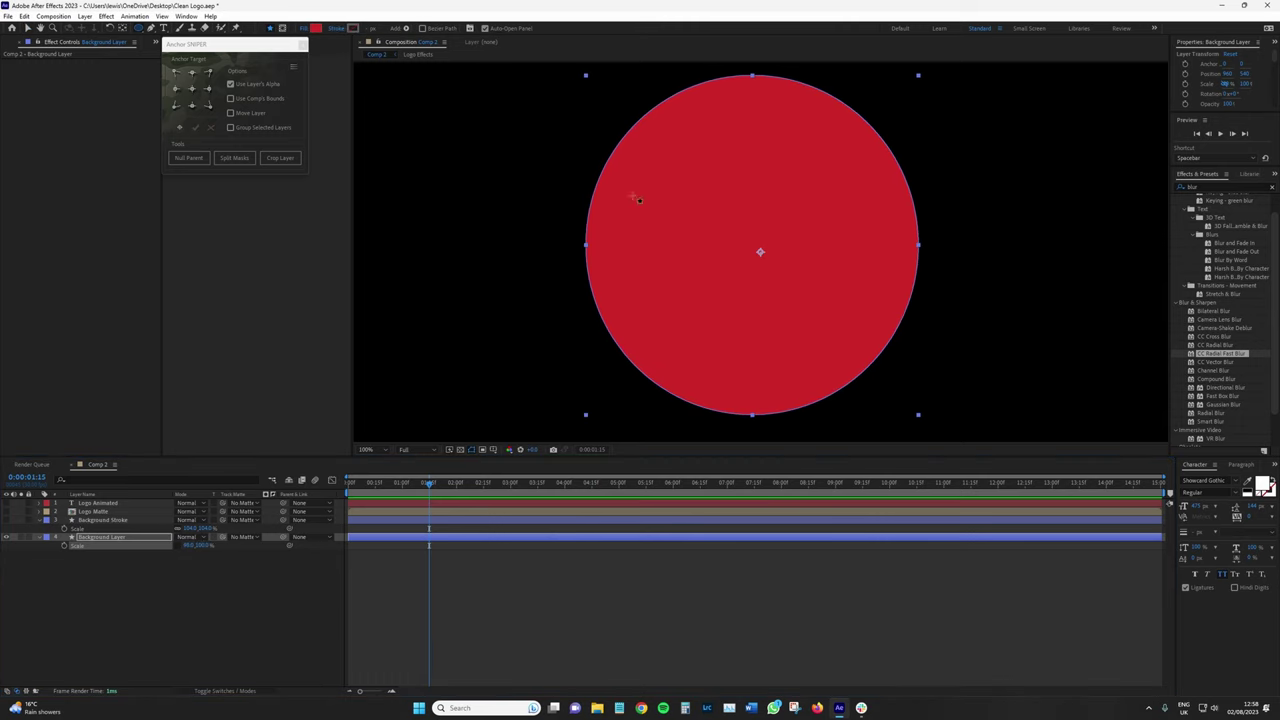
{"action": "left_click_drag", "start_coordinate": [631, 196], "coordinate": [698, 264]}
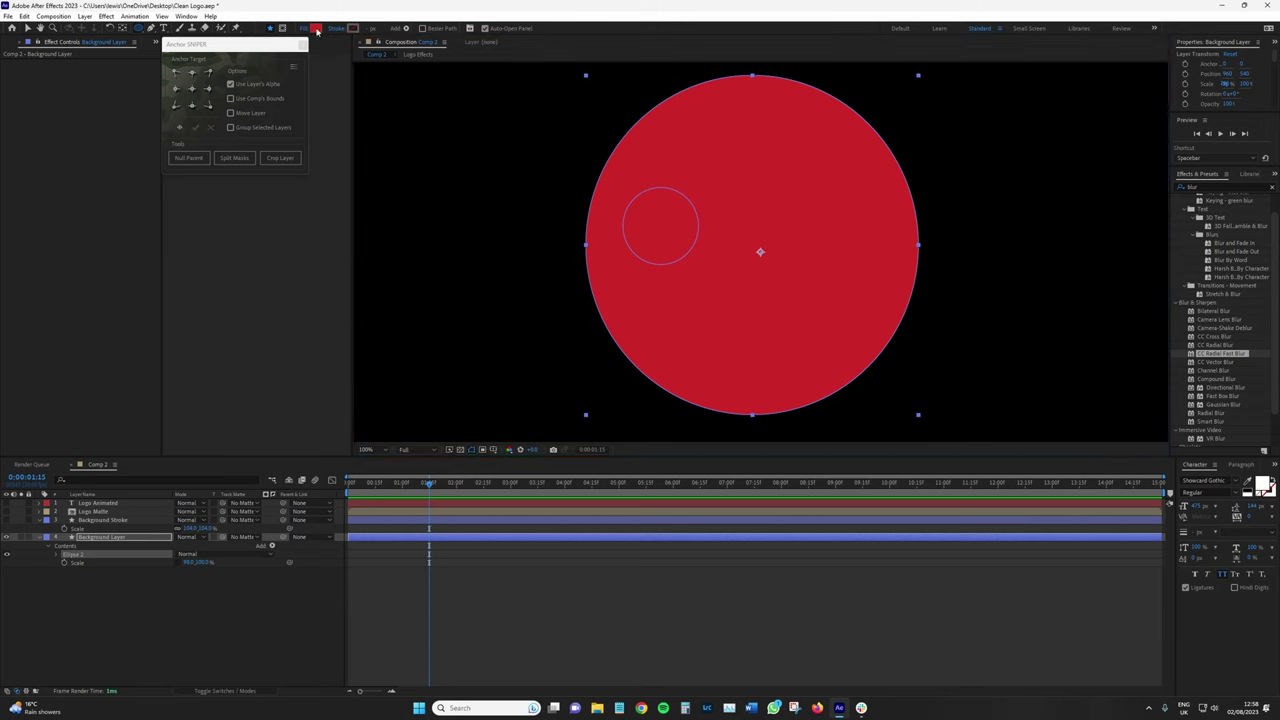
{"action": "left_click", "coordinate": [316, 28]}
{"action": "left_click", "coordinate": [190, 222]}
{"action": "left_click", "coordinate": [391, 214]}
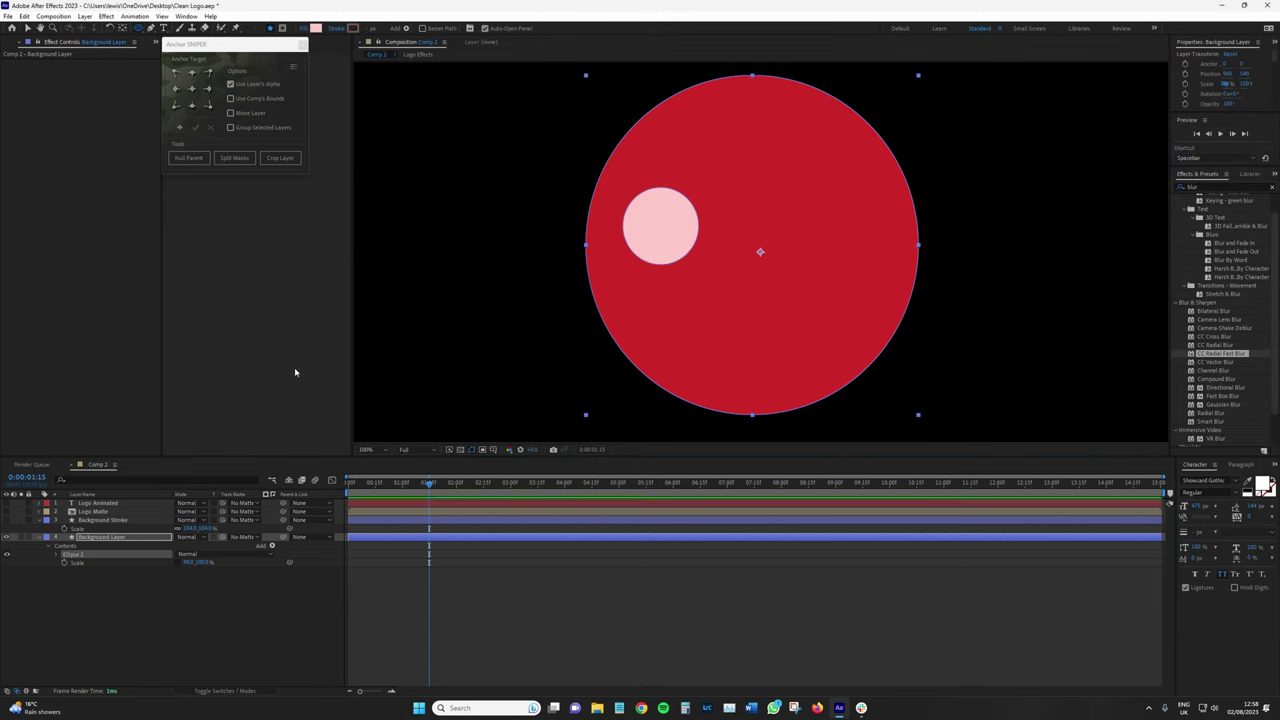
{"action": "left_click_drag", "start_coordinate": [196, 562], "coordinate": [249, 649]}
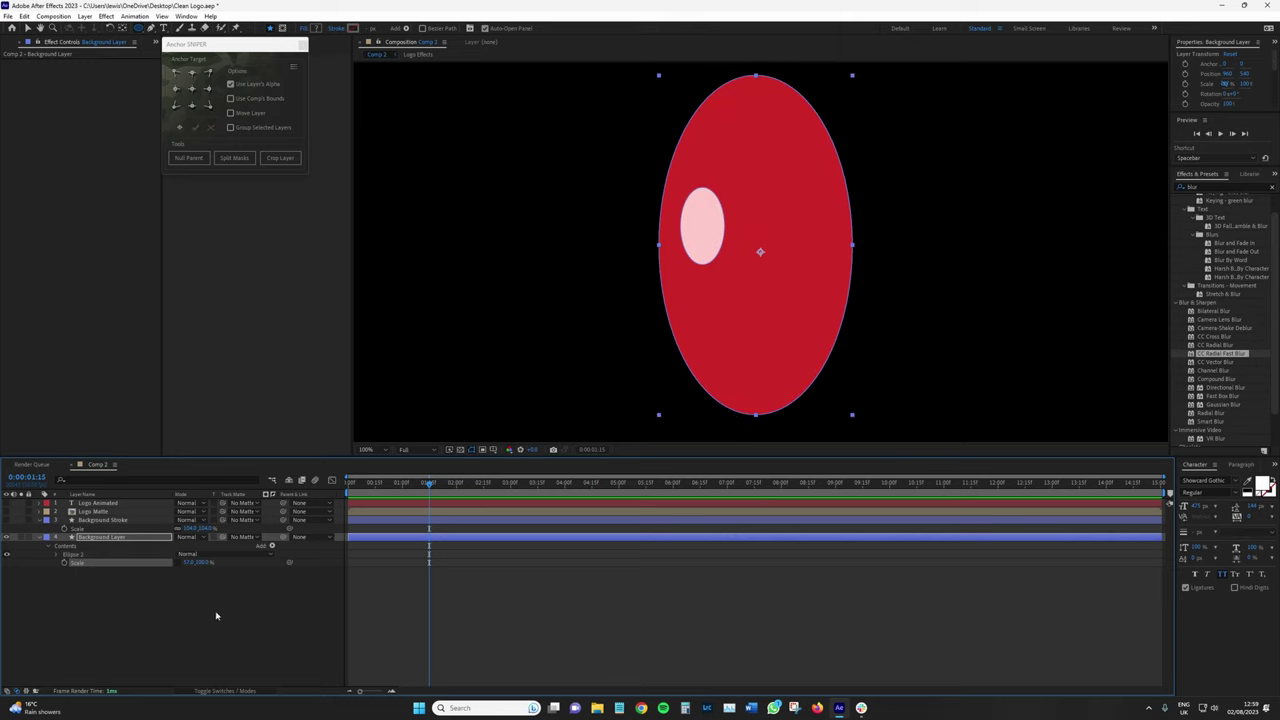
- Delete the small pink circle from Background Layer and set the layer's horizontal scale to 100%
{"action": "left_click", "coordinate": [92, 556]}
{"action": "key", "text": "Delete"}
{"action": "left_click", "coordinate": [91, 548]}
{"action": "key", "text": "u"}
{"action": "key", "text": "s"}
{"action": "left_click", "coordinate": [187, 545]}
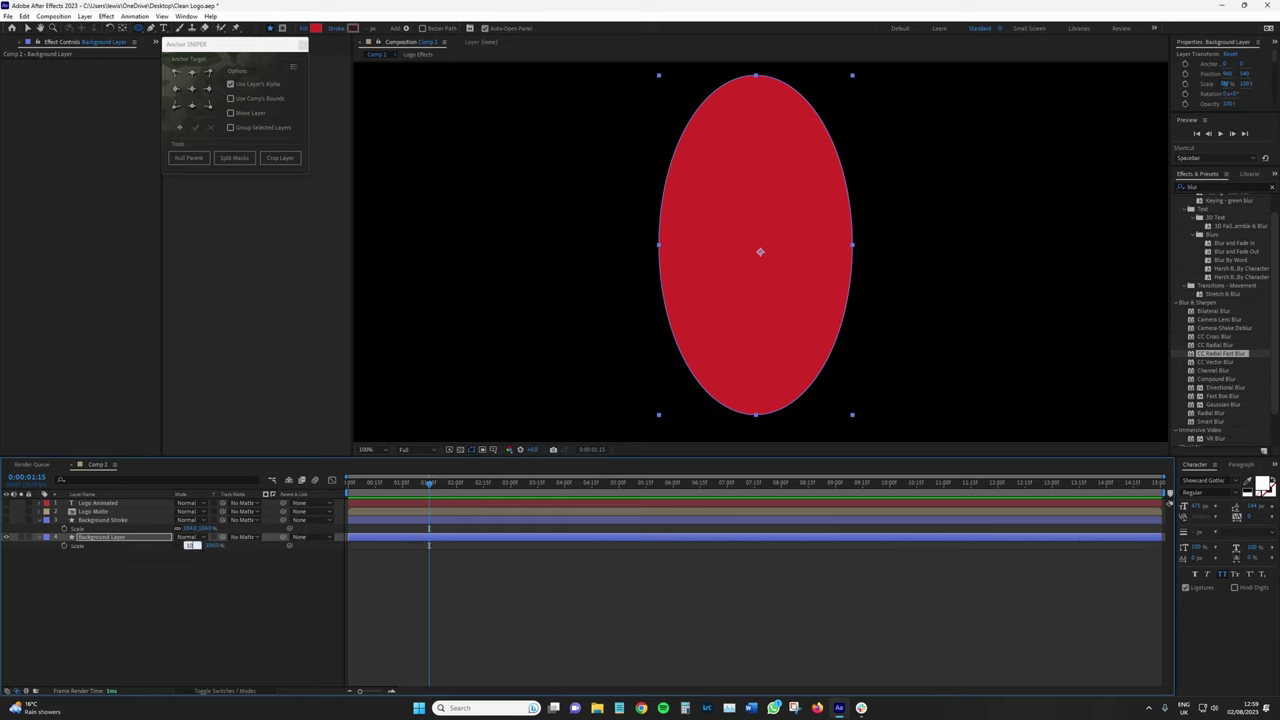
{"action": "type", "text": "100"}
{"action": "key", "text": "Return"}
- Set Background Layer's horizontal scale to 0% at 0:00:00:00 and add a Scale keyframe there
{"action": "left_click_drag", "start_coordinate": [400, 478], "coordinate": [316, 482]}
{"action": "left_click", "coordinate": [314, 643]}
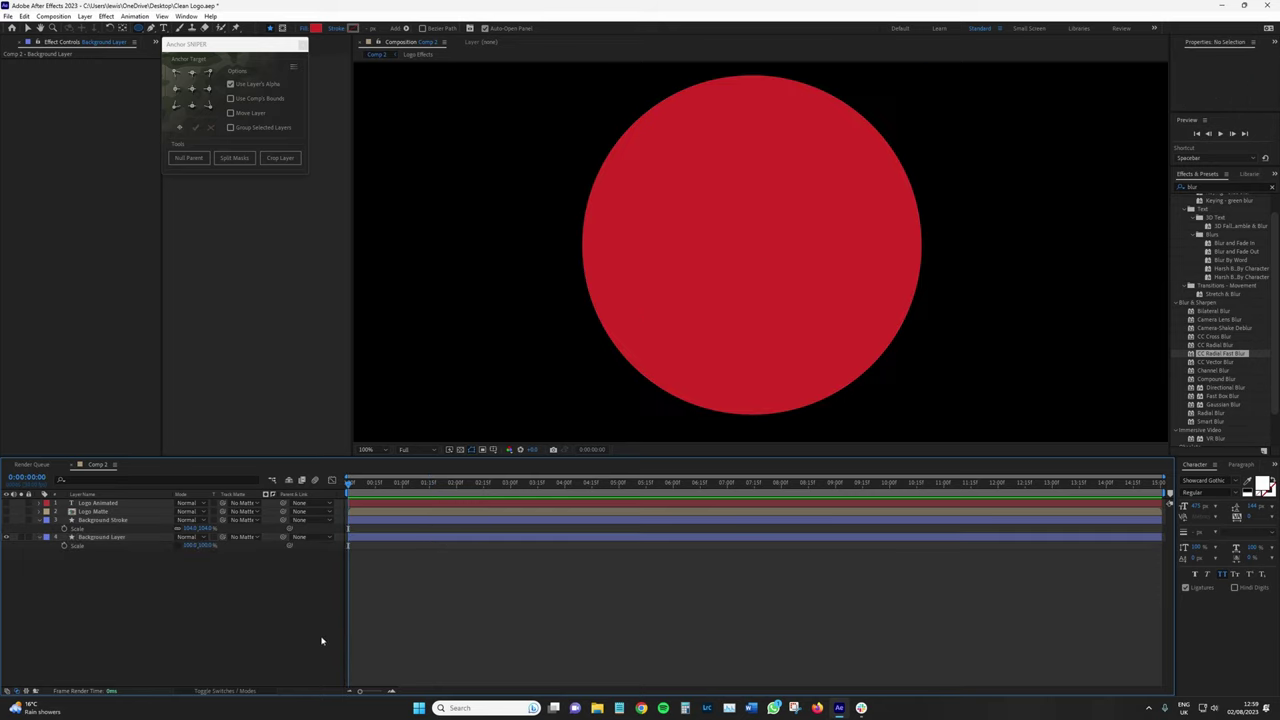
{"action": "left_click", "coordinate": [79, 548]}
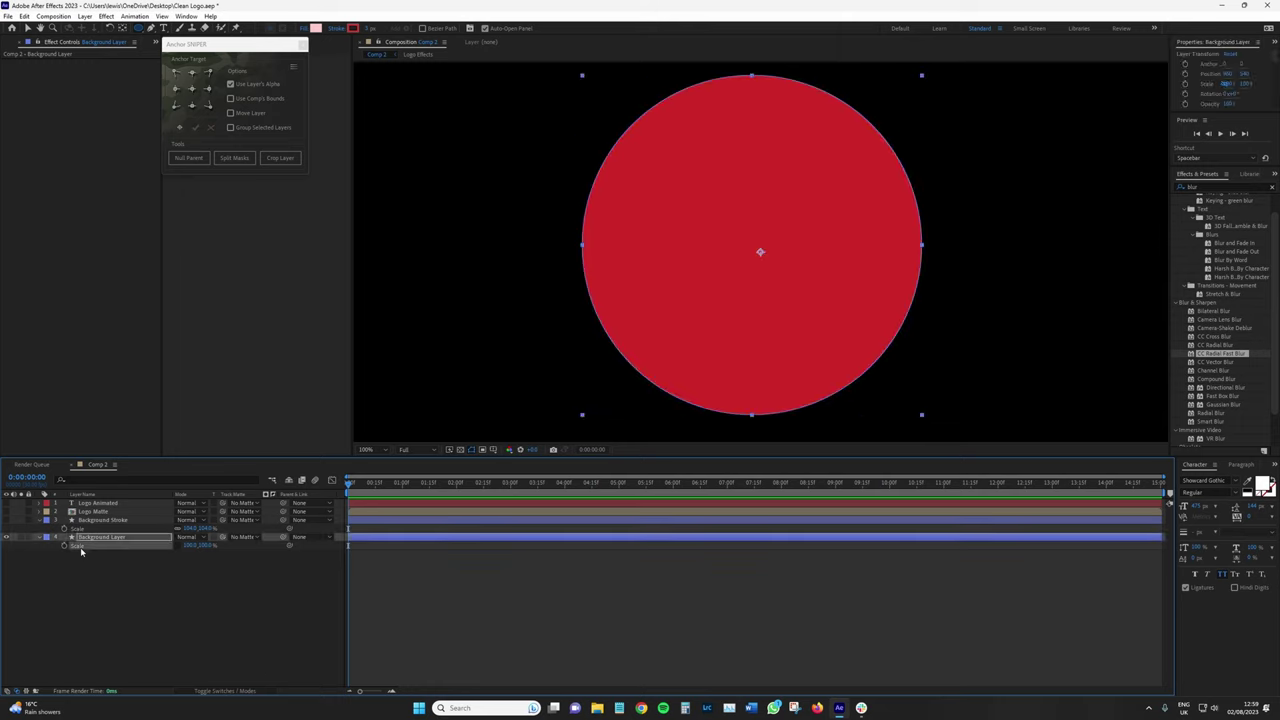
{"action": "left_click", "coordinate": [187, 548]}
{"action": "type", "text": "0"}
{"action": "key", "text": "Return"}
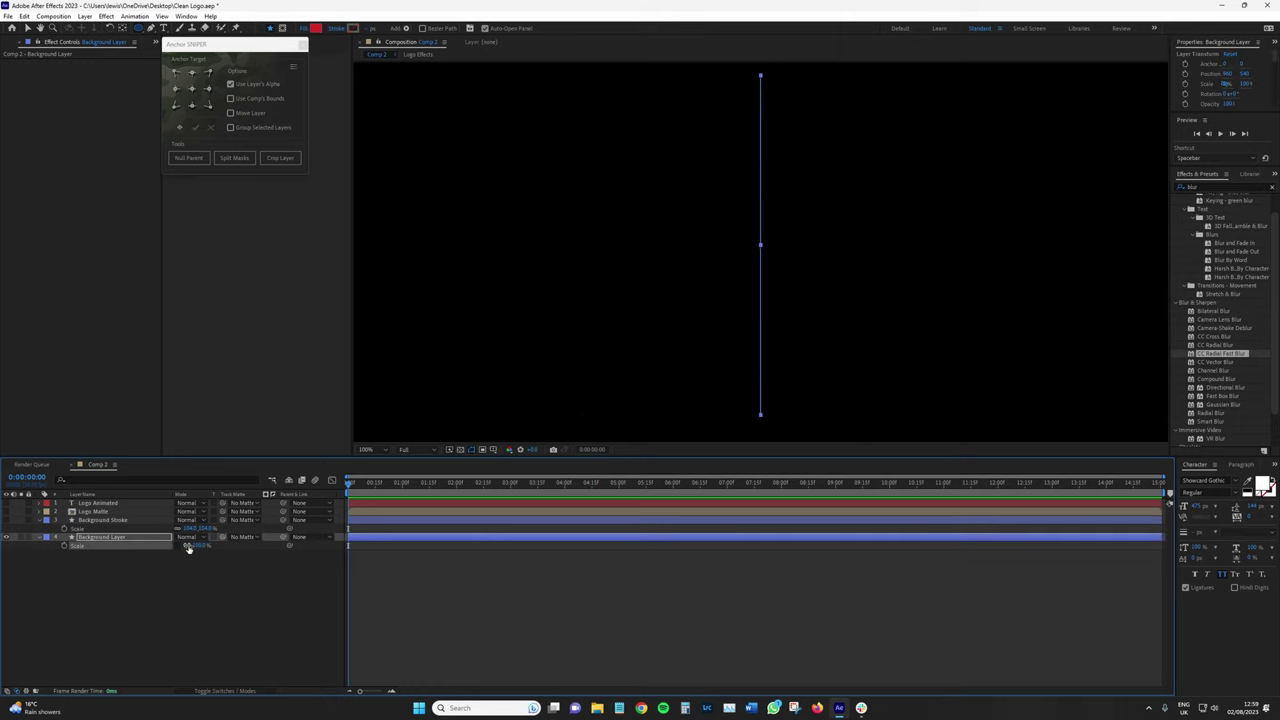
{"action": "left_click", "coordinate": [64, 545]}
- Keyframe Background Layer's horizontal scale at 100% at the one-second mark and preview the animation
{"action": "left_click_drag", "start_coordinate": [383, 485], "coordinate": [402, 486]}
{"action": "left_click", "coordinate": [185, 547]}
{"action": "type", "text": "100"}
{"action": "key", "text": "Return"}
{"action": "key", "text": "space"}
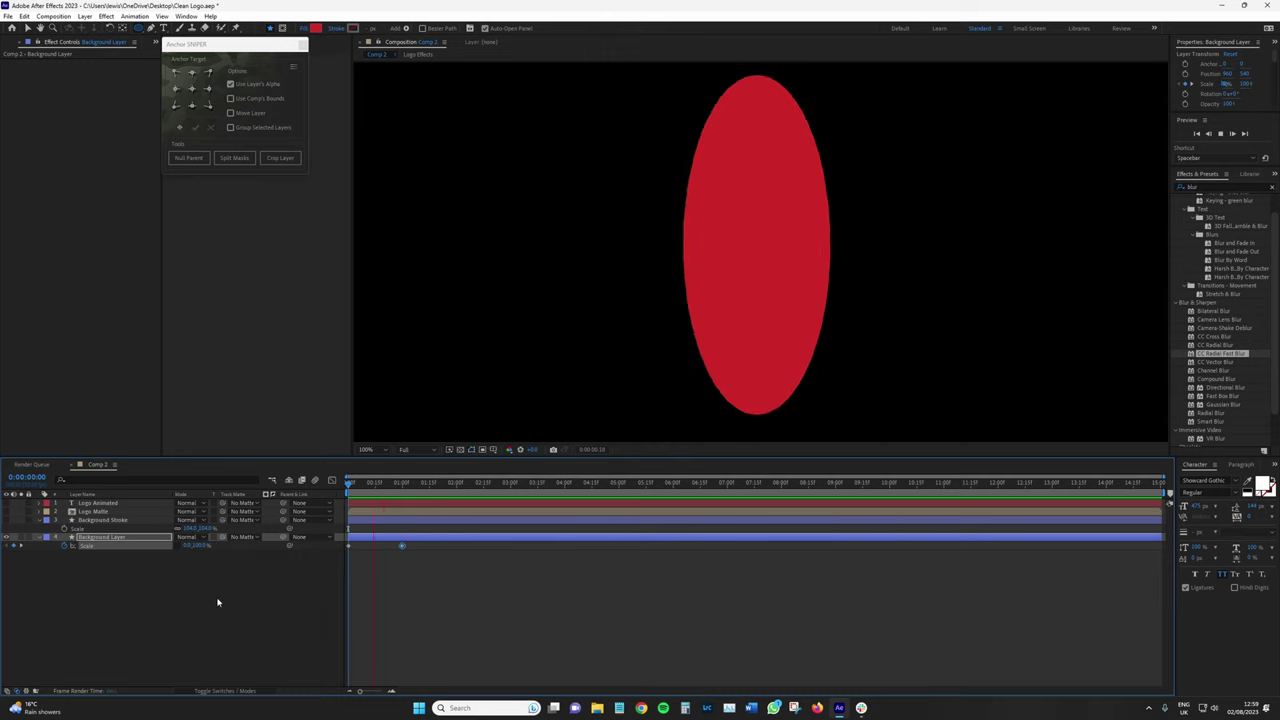
{"action": "key", "text": "space"}
{"action": "left_click_drag", "start_coordinate": [372, 484], "coordinate": [288, 485]}
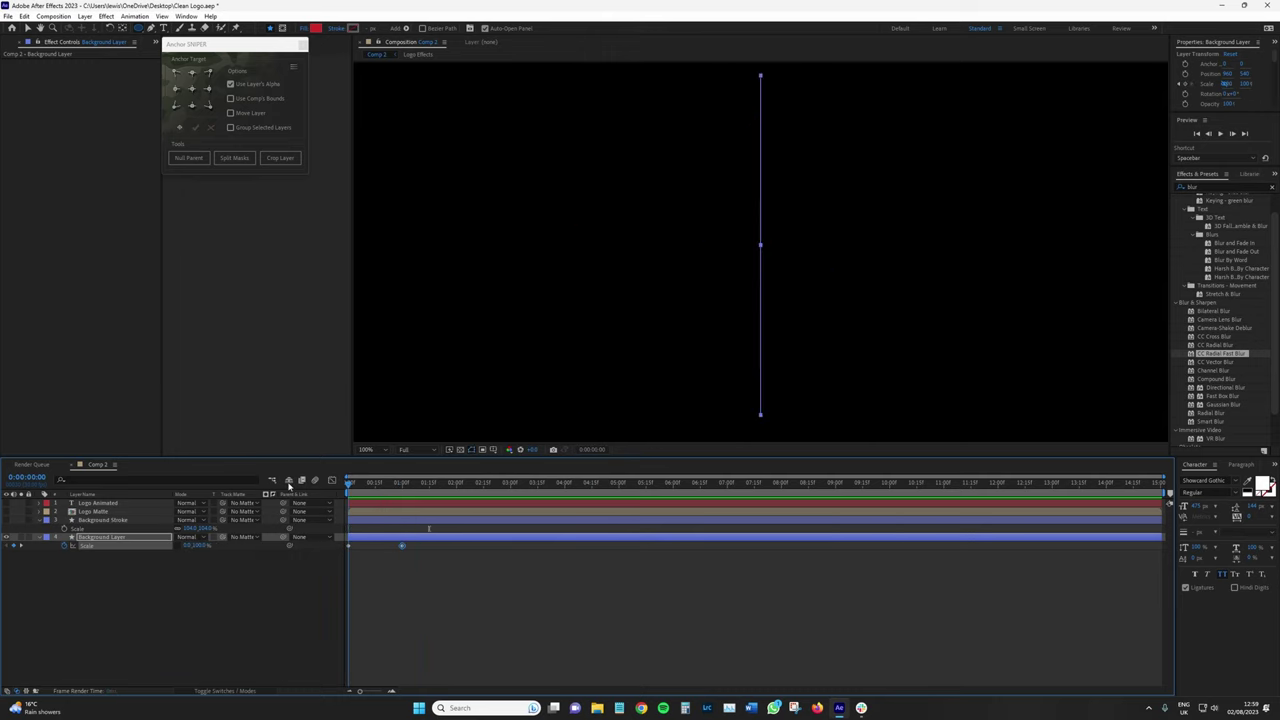
{"action": "key", "text": "space"}
{"action": "key", "text": "space"}
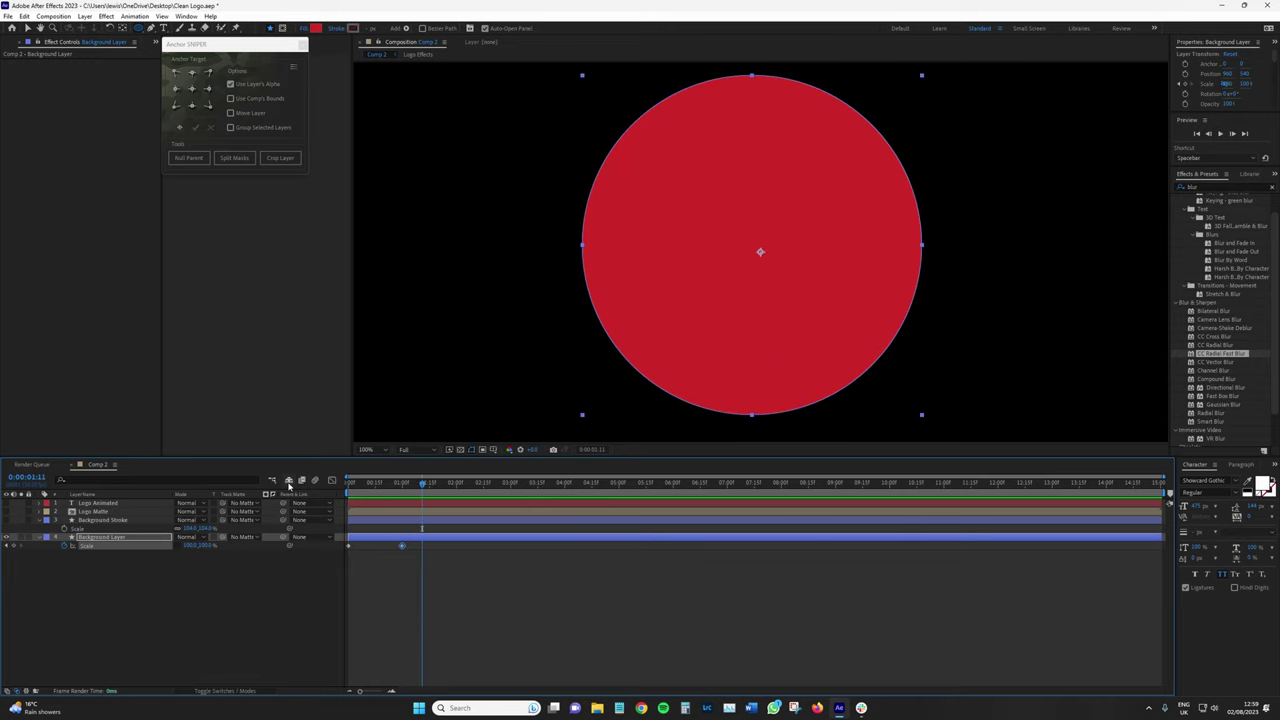
- Apply Easy Ease to both of Background Layer's Scale keyframes and preview the smoothed motion
{"action": "key", "text": "Home"}
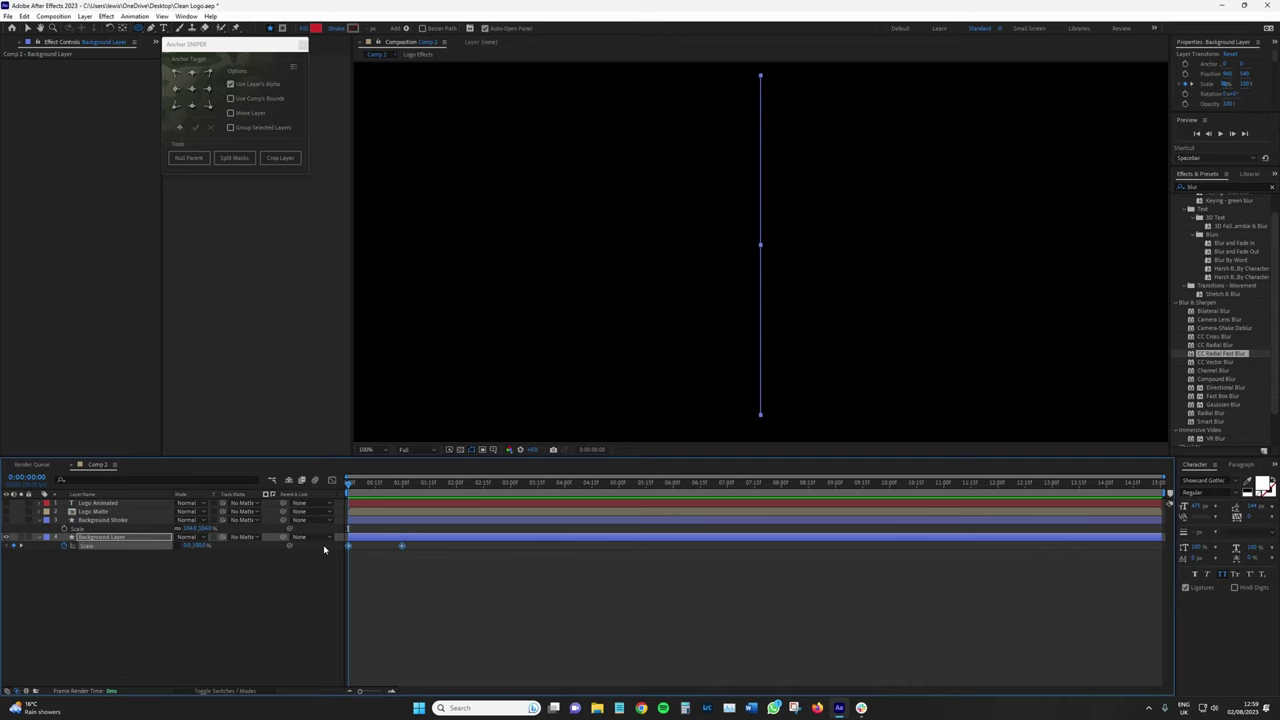
{"action": "key", "text": "F9"}
{"action": "key", "text": "space"}
{"action": "left_click", "coordinate": [421, 486]}
{"action": "key", "text": "space"}
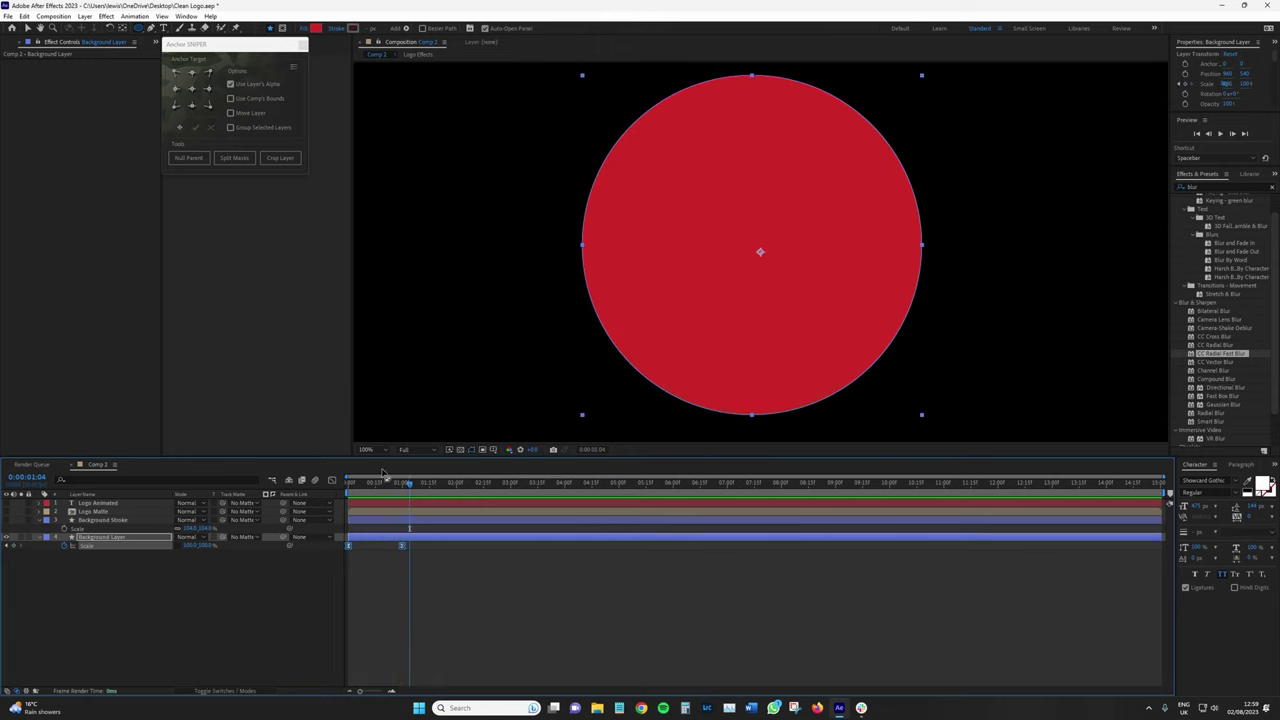
- Set Background Layer's track matte to Logo Matte and park the playhead at 0:00:01:00
{"action": "left_click", "coordinate": [242, 537]}
{"action": "left_click", "coordinate": [286, 574]}
{"action": "left_click_drag", "start_coordinate": [388, 484], "coordinate": [403, 490]}
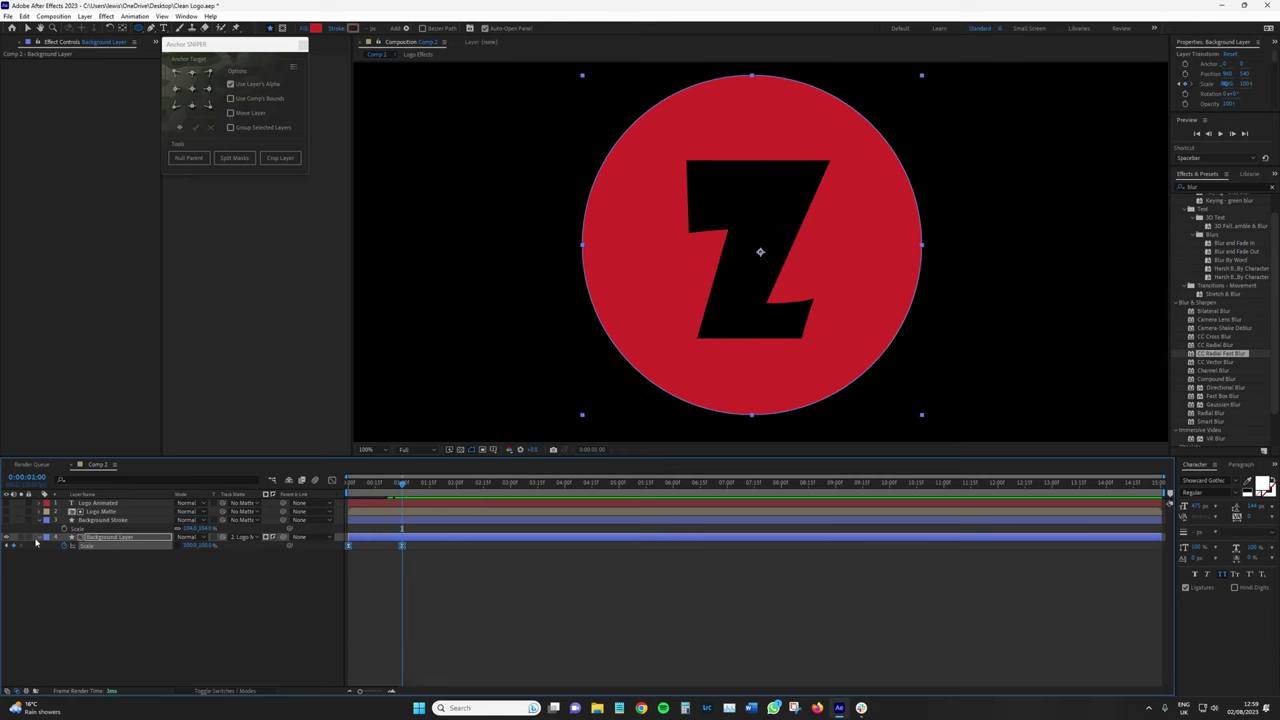
- Copy Background Layer's Scale keyframes onto Logo Matte, shift them to start at 0:00:00:00, and preview the result
{"action": "left_click", "coordinate": [110, 554]}
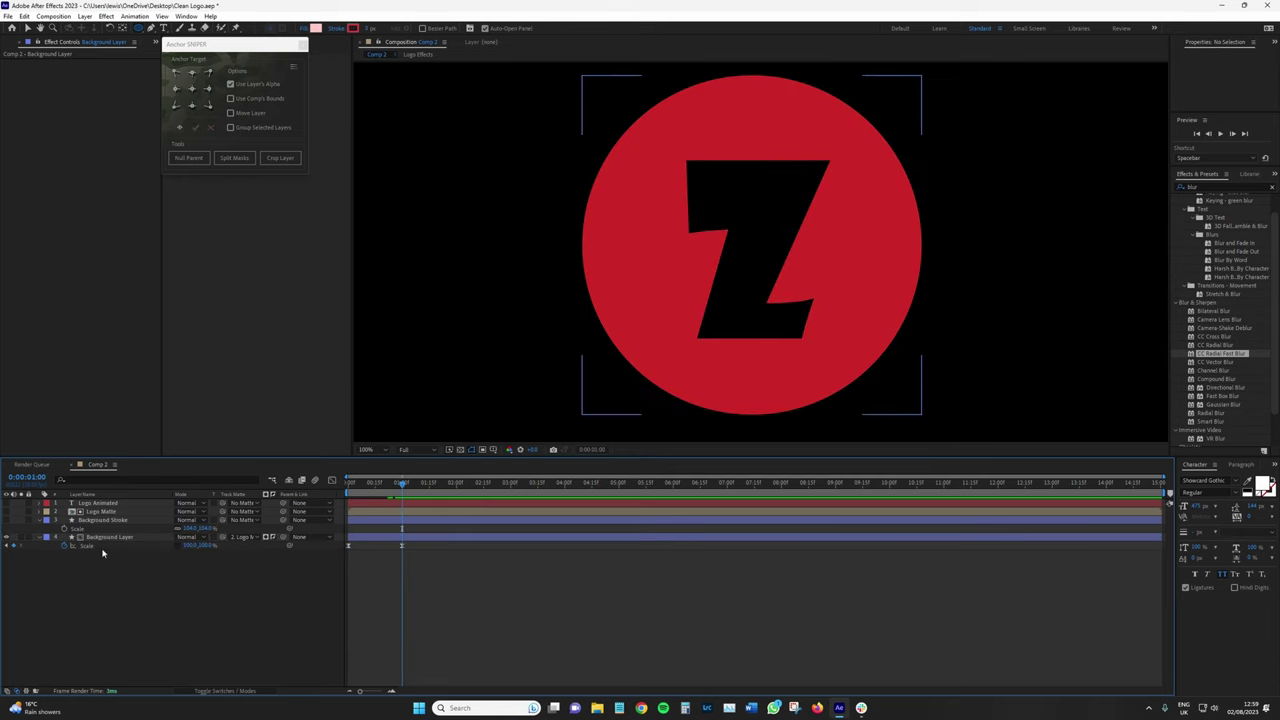
{"action": "left_click", "coordinate": [101, 548]}
{"action": "left_click", "coordinate": [108, 512]}
{"action": "key", "text": "ctrl+v"}
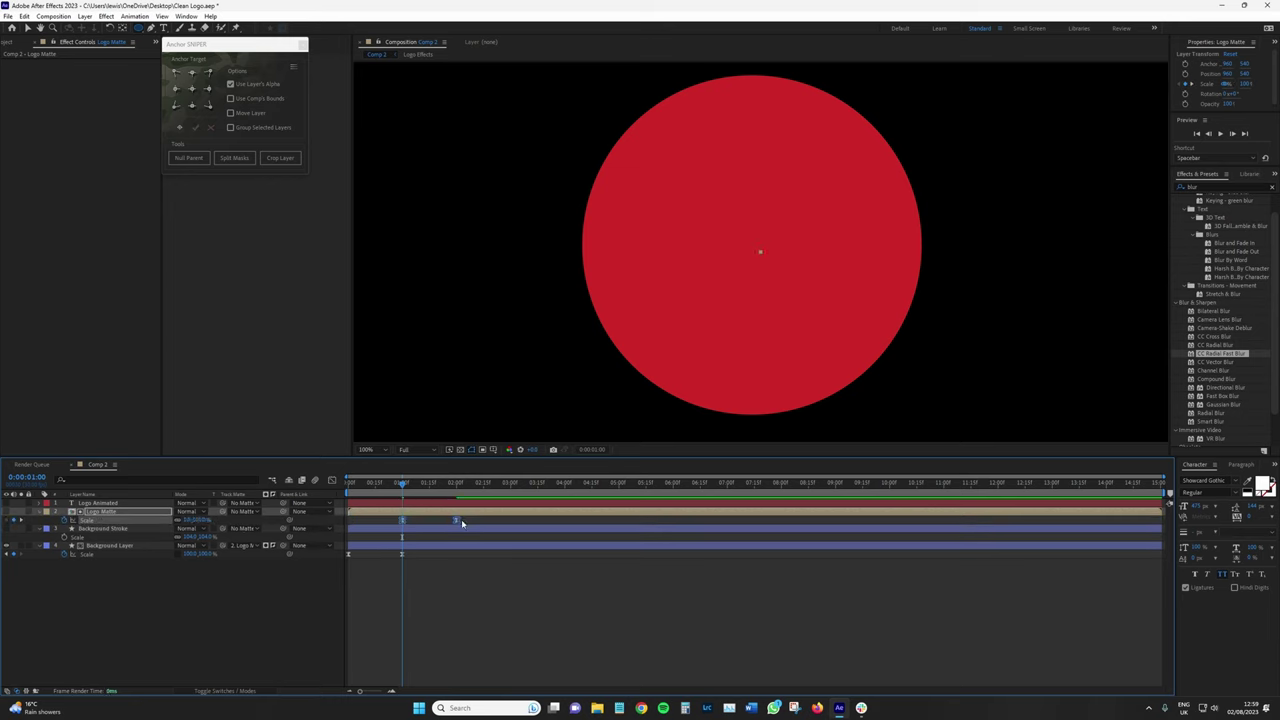
{"action": "left_click_drag", "start_coordinate": [459, 522], "coordinate": [302, 484]}
{"action": "key", "text": "space"}
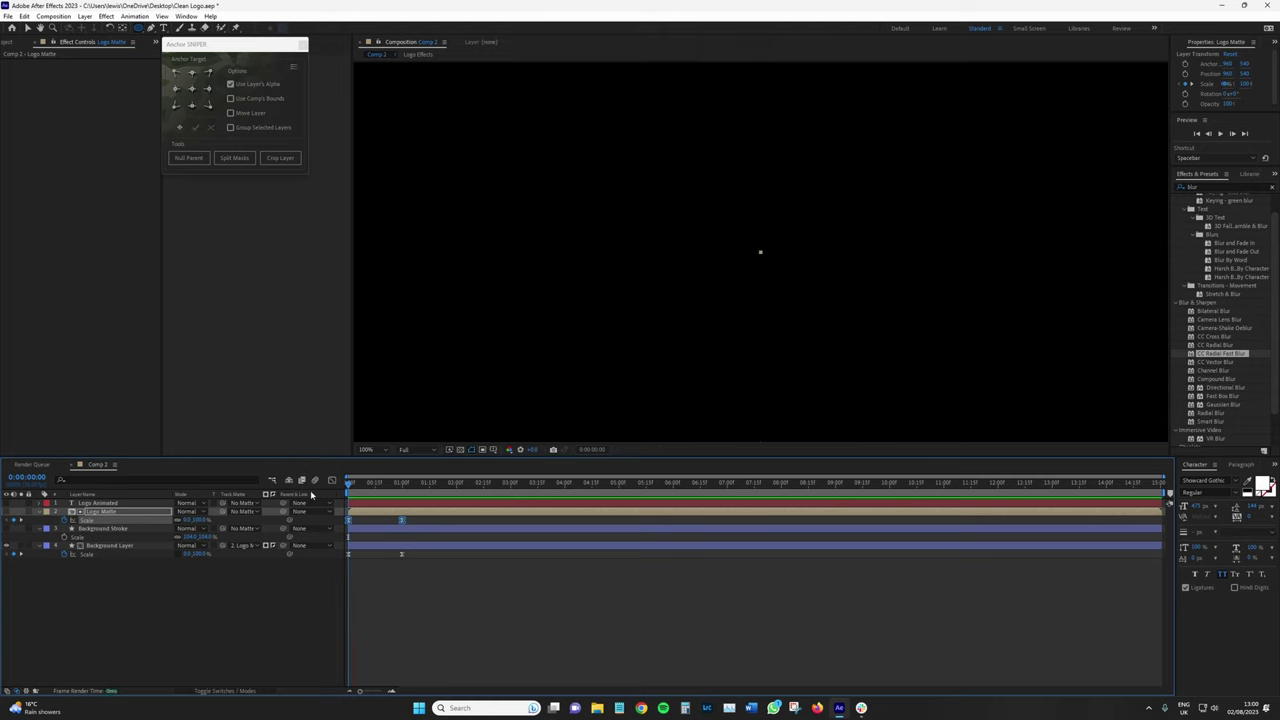
{"action": "left_click", "coordinate": [402, 486]}
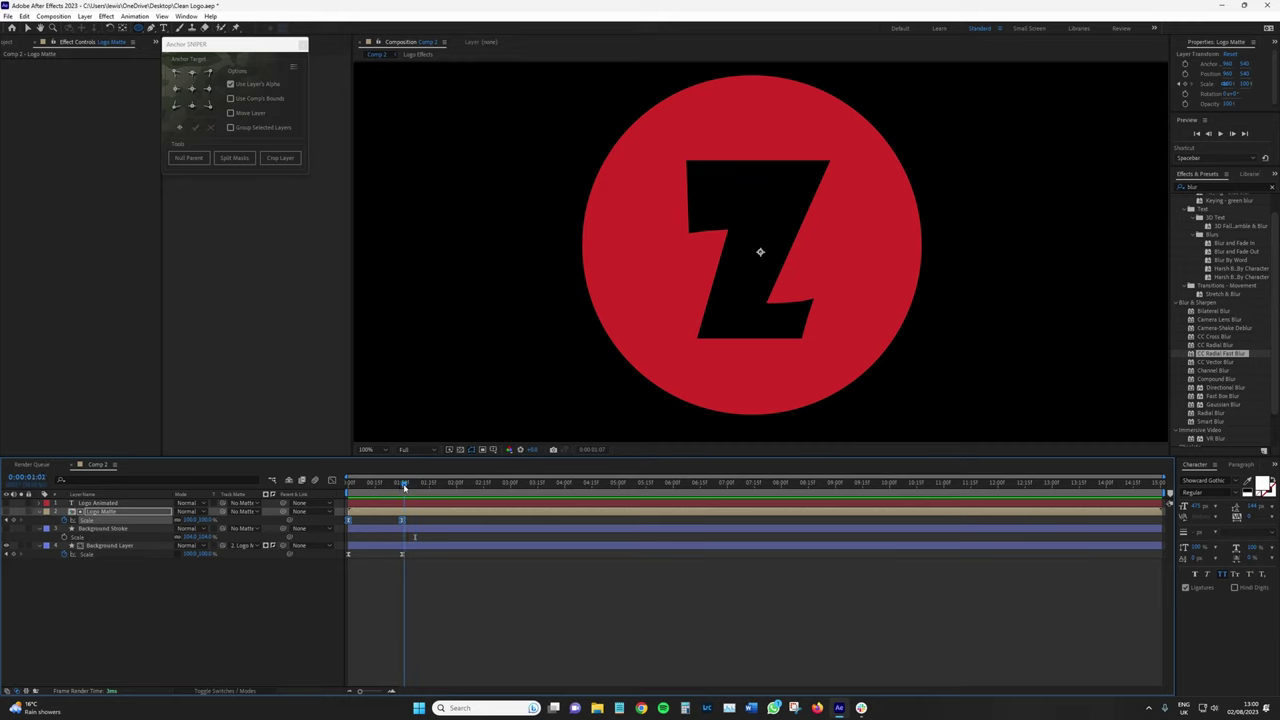
- Show the Logo Animated layer and pre-compose it under the suggested name with all attributes moved
{"action": "left_click", "coordinate": [6, 503]}
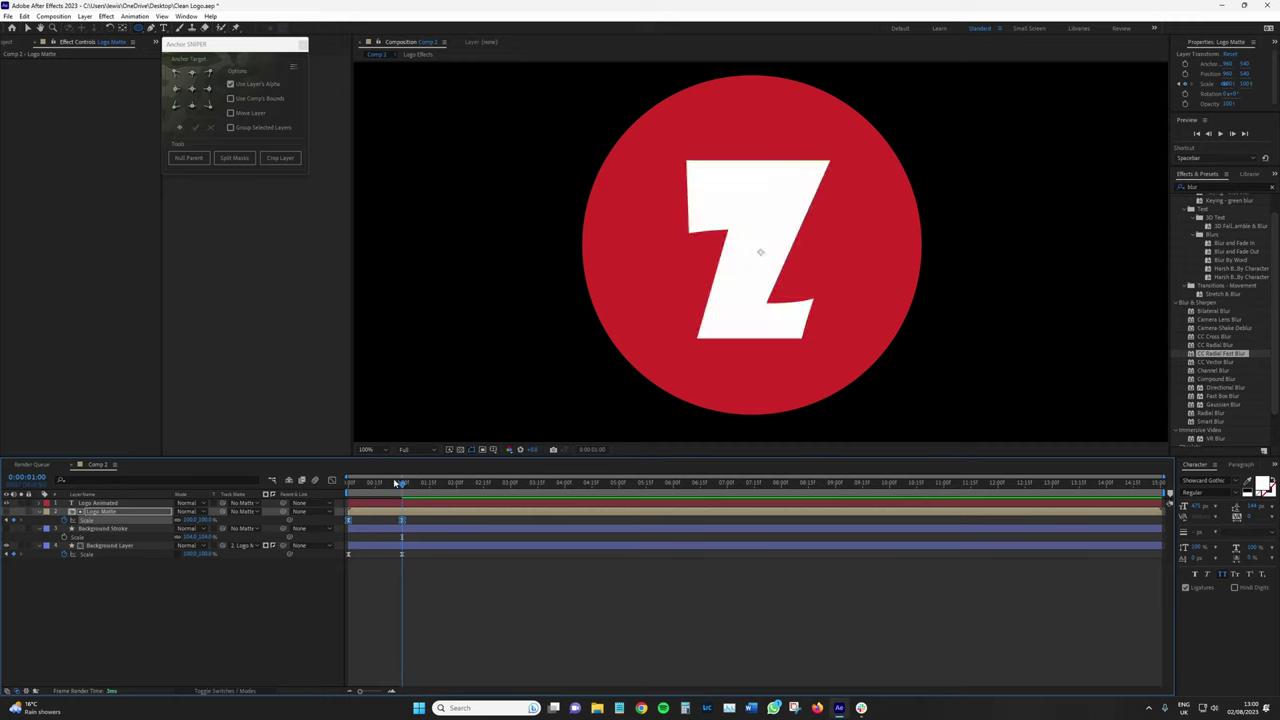
{"action": "mouse_move", "coordinate": [395, 485]}
{"action": "left_mouse_down"}
{"action": "mouse_move", "coordinate": [348, 485]}
{"action": "mouse_move", "coordinate": [402, 485]}
{"action": "left_mouse_up"}
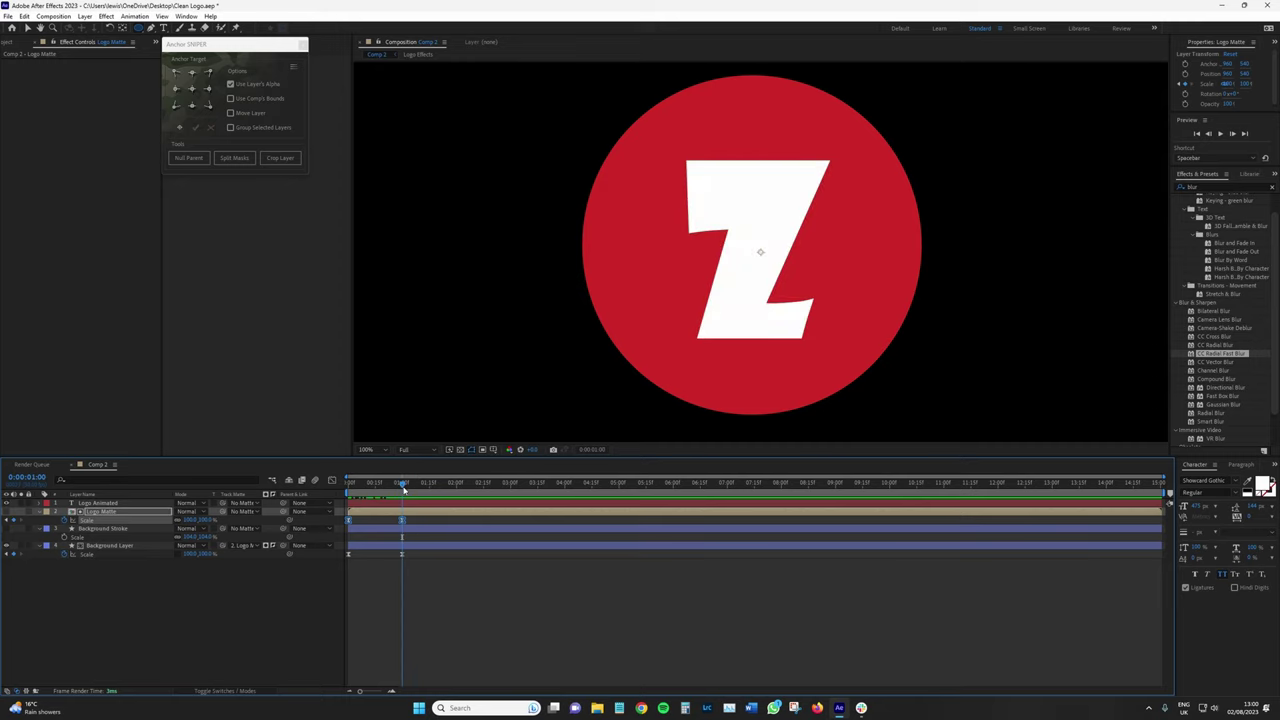
{"action": "left_click", "coordinate": [100, 502]}
{"action": "left_click", "coordinate": [225, 691]}
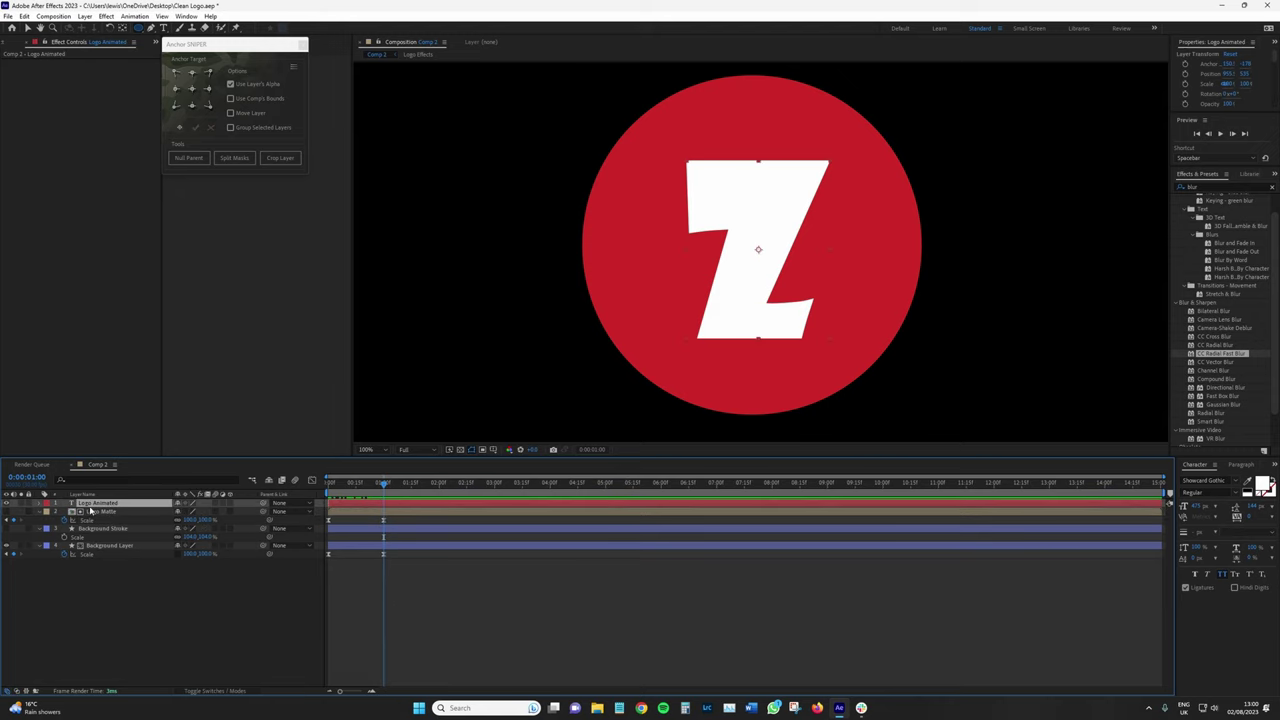
{"action": "right_click", "coordinate": [91, 510]}
{"action": "left_click", "coordinate": [168, 443]}
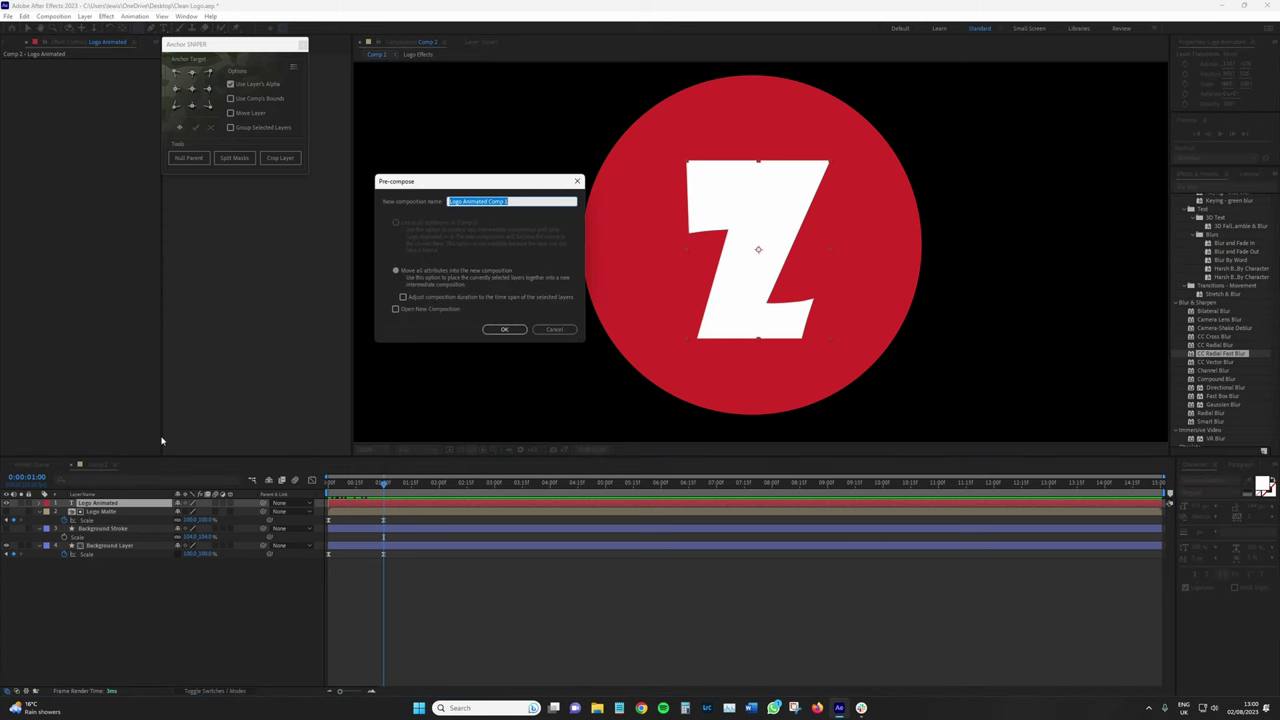
{"action": "key", "text": "Return"}
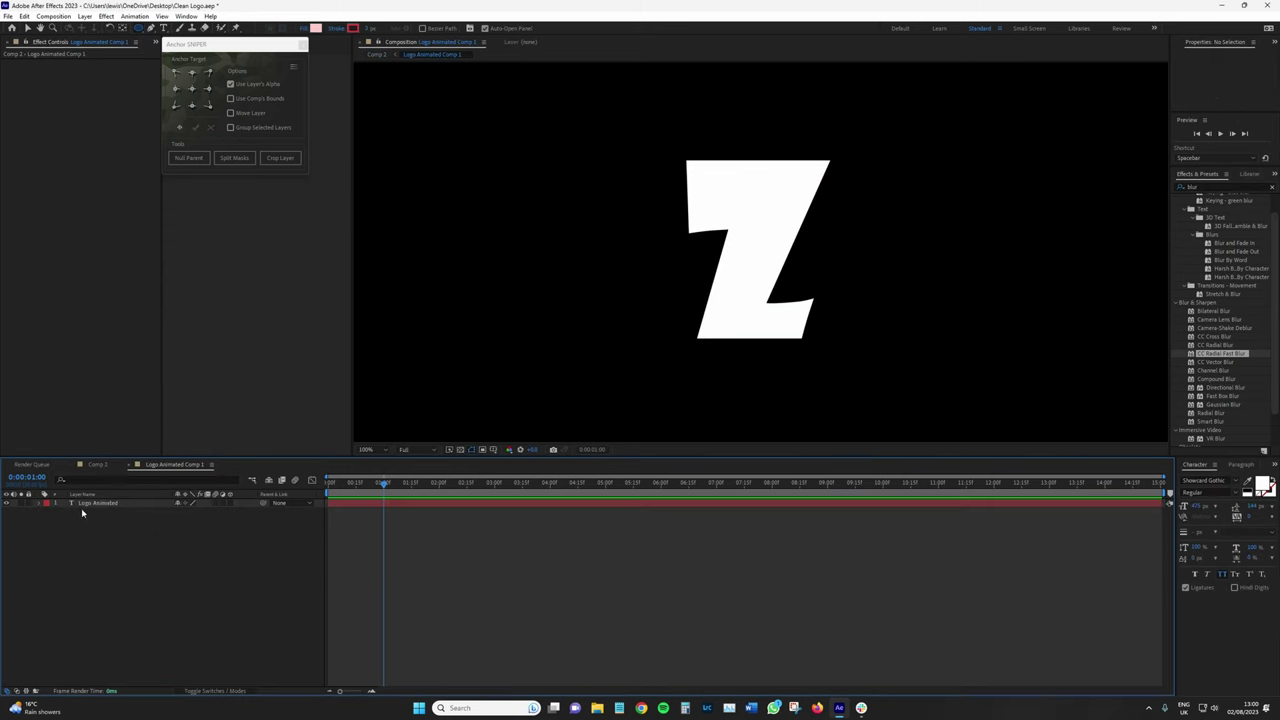
- Make the Logo Animated layer 3D inside its pre-comp, place its anchor point at the letter's top centre, and reveal its Anchor Point property
{"action": "left_click", "coordinate": [230, 502]}
{"action": "left_click", "coordinate": [100, 502]}
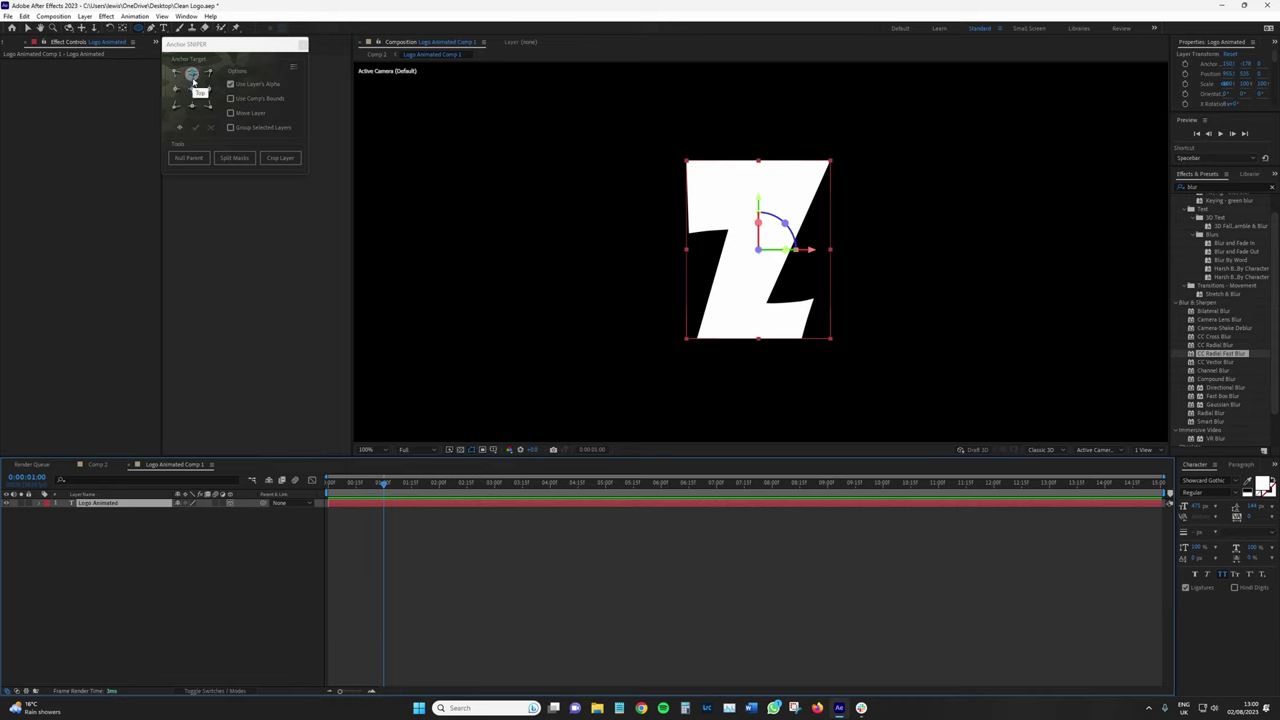
{"action": "left_click", "coordinate": [193, 78]}
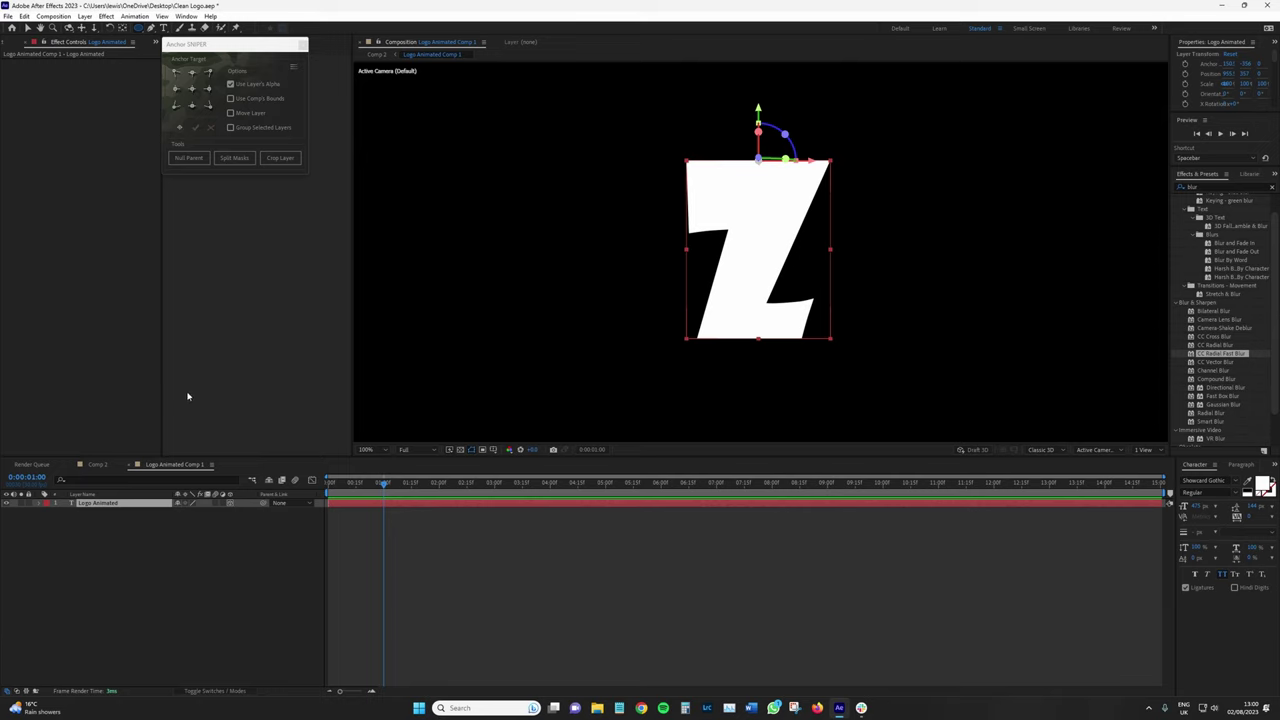
{"action": "key", "text": "a"}
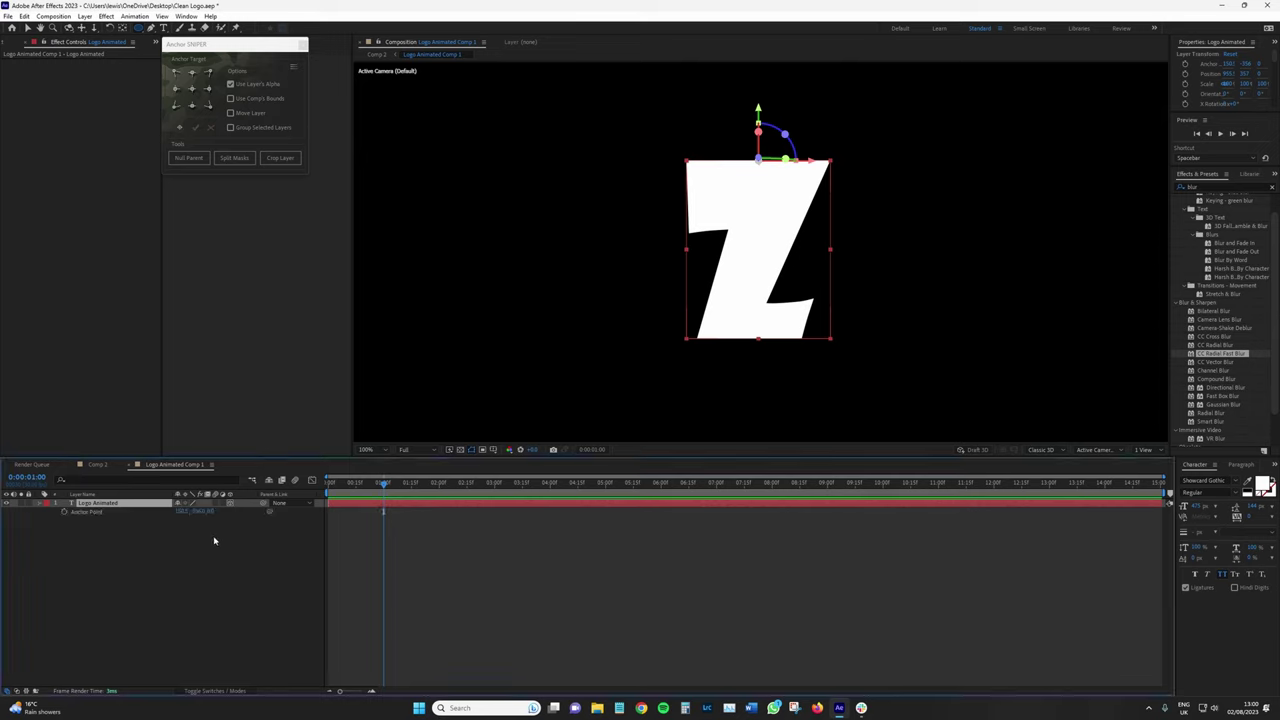
- Try shifting the Logo Animated layer's anchor point, undo it, and place the anchor back at the letter's top centre
{"action": "left_click_drag", "start_coordinate": [204, 511], "coordinate": [242, 541]}
{"action": "left_click_drag", "start_coordinate": [184, 512], "coordinate": [115, 520]}
{"action": "key", "text": "ctrl+z"}
{"action": "key", "text": "ctrl+z"}
{"action": "left_click", "coordinate": [192, 88]}
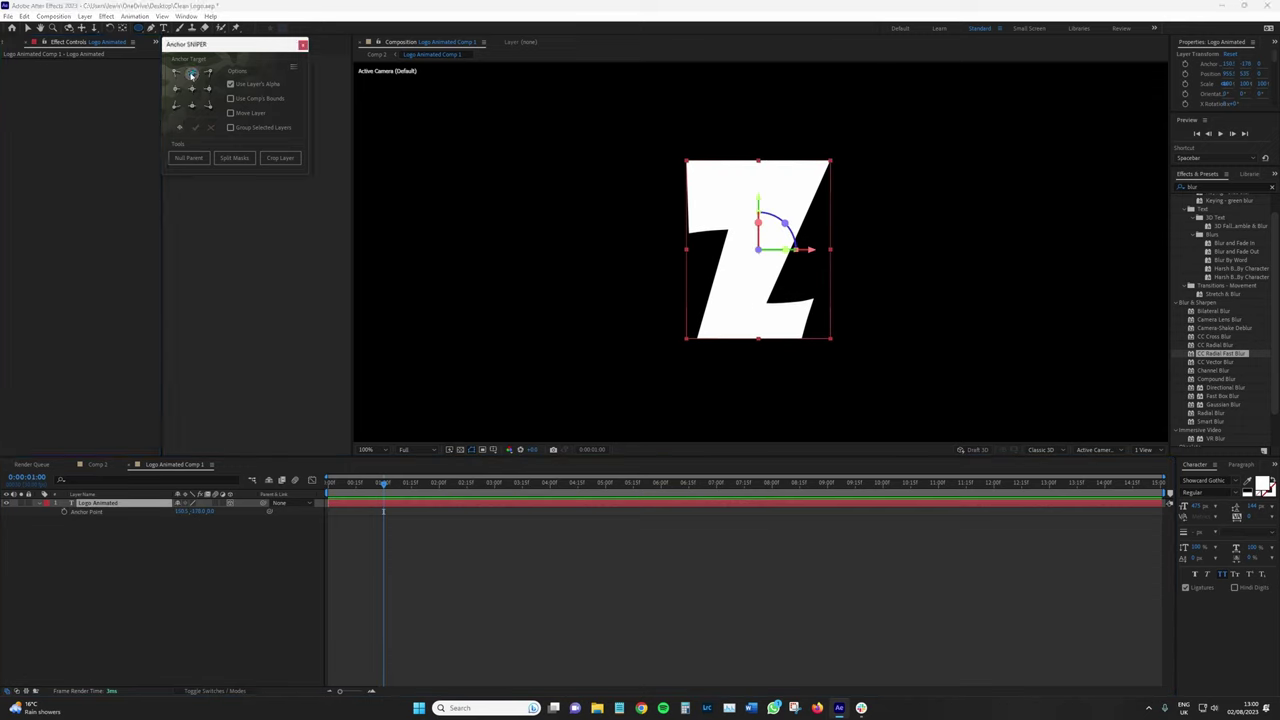
{"action": "left_click", "coordinate": [192, 72]}
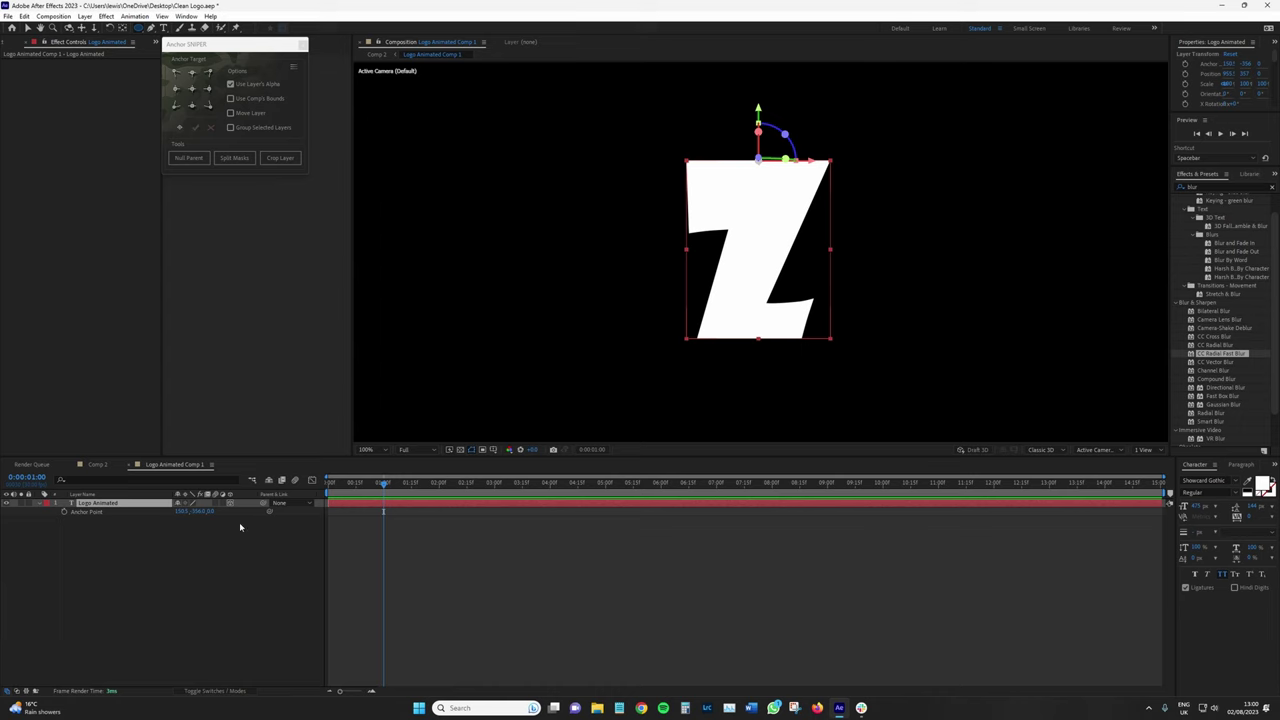
- Keyframe the Logo Animated layer's X Rotation from 94° at 0:00:00:00 to 0° at 0:00:01:00
{"action": "key", "text": "Home"}
{"action": "left_click", "coordinate": [27, 540]}
{"action": "left_click", "coordinate": [84, 513]}
{"action": "key", "text": "r"}
{"action": "left_click_drag", "start_coordinate": [186, 520], "coordinate": [231, 518]}
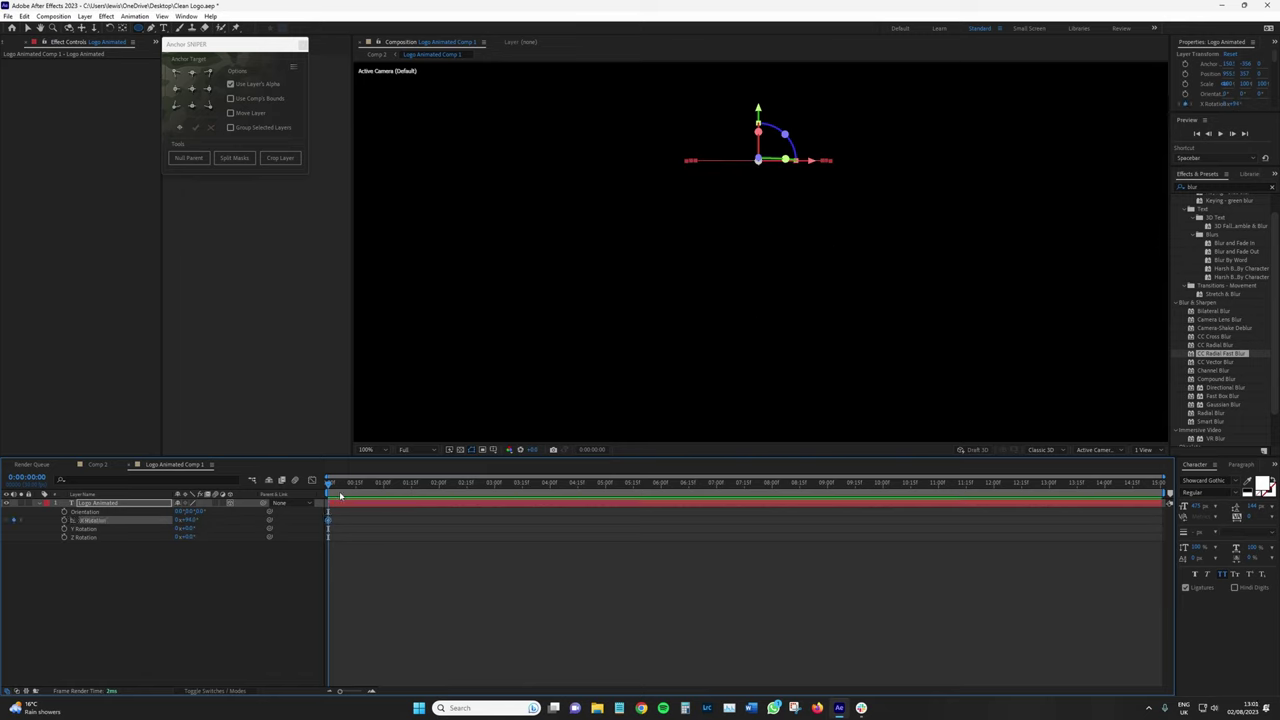
{"action": "left_click_drag", "start_coordinate": [340, 494], "coordinate": [384, 492]}
{"action": "type", "text": "0"}
{"action": "key", "text": "Return"}
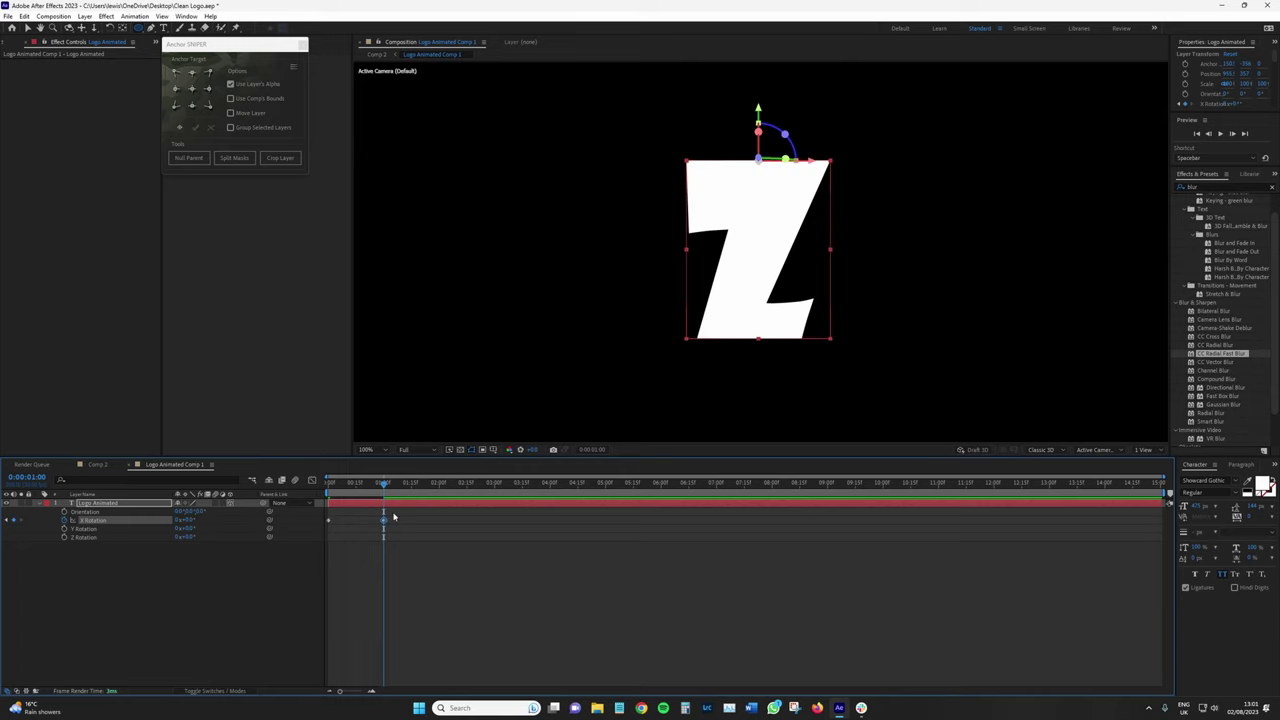
- Shorten the flip by moving the 0° X Rotation keyframe to 0:00:00:19, previewing the timing between adjustments
{"action": "key", "text": "space"}
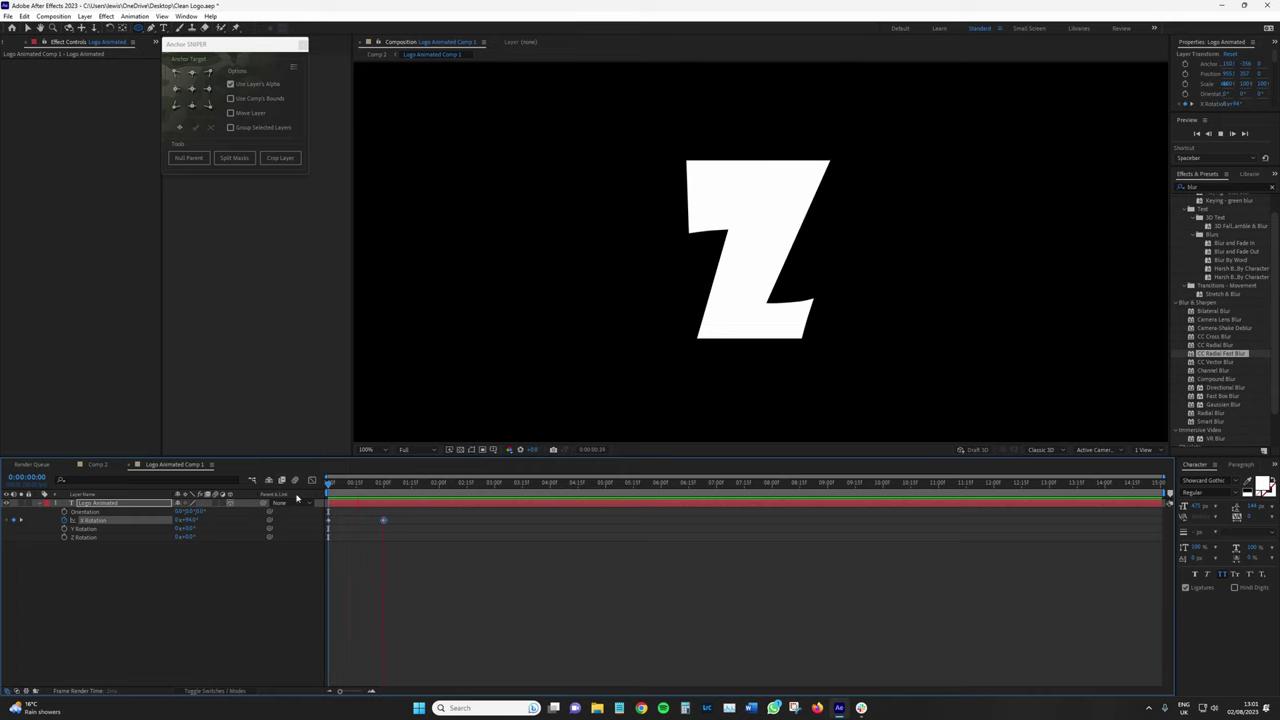
{"action": "left_click_drag", "start_coordinate": [382, 522], "coordinate": [349, 520]}
{"action": "key", "text": "space"}
{"action": "key", "text": "space"}
{"action": "key", "text": "space"}
{"action": "key", "text": "space"}
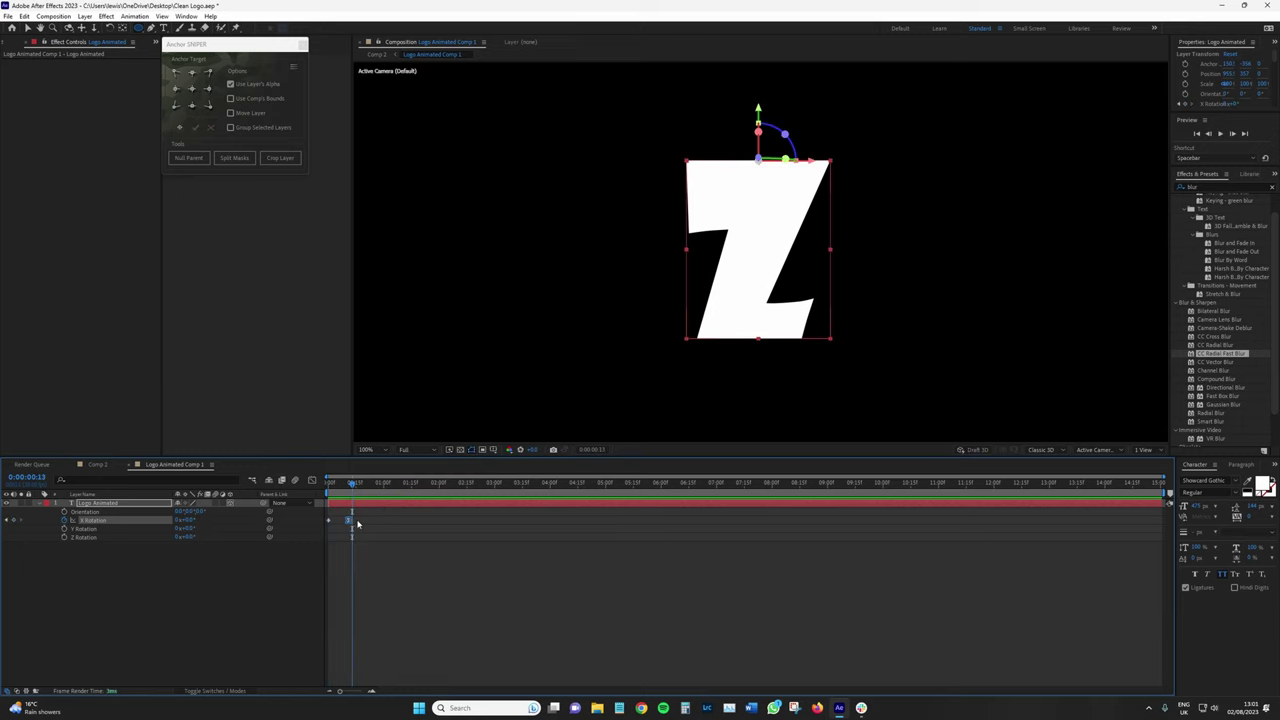
{"action": "left_click_drag", "start_coordinate": [352, 520], "coordinate": [367, 520]}
{"action": "key", "text": "space"}
{"action": "key", "text": "space"}
{"action": "key", "text": "space"}
{"action": "key", "text": "space"}
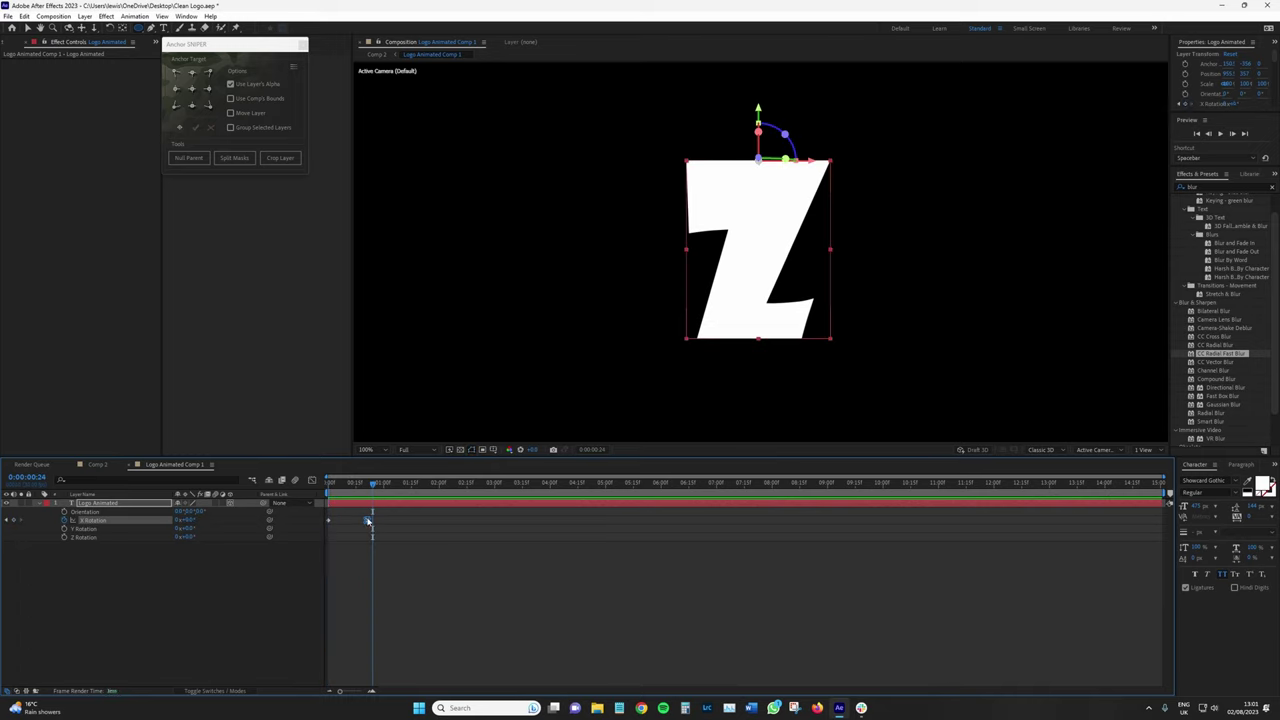
{"action": "left_click_drag", "start_coordinate": [368, 521], "coordinate": [363, 485]}
{"action": "key", "text": "space"}
{"action": "left_click", "coordinate": [367, 485]}
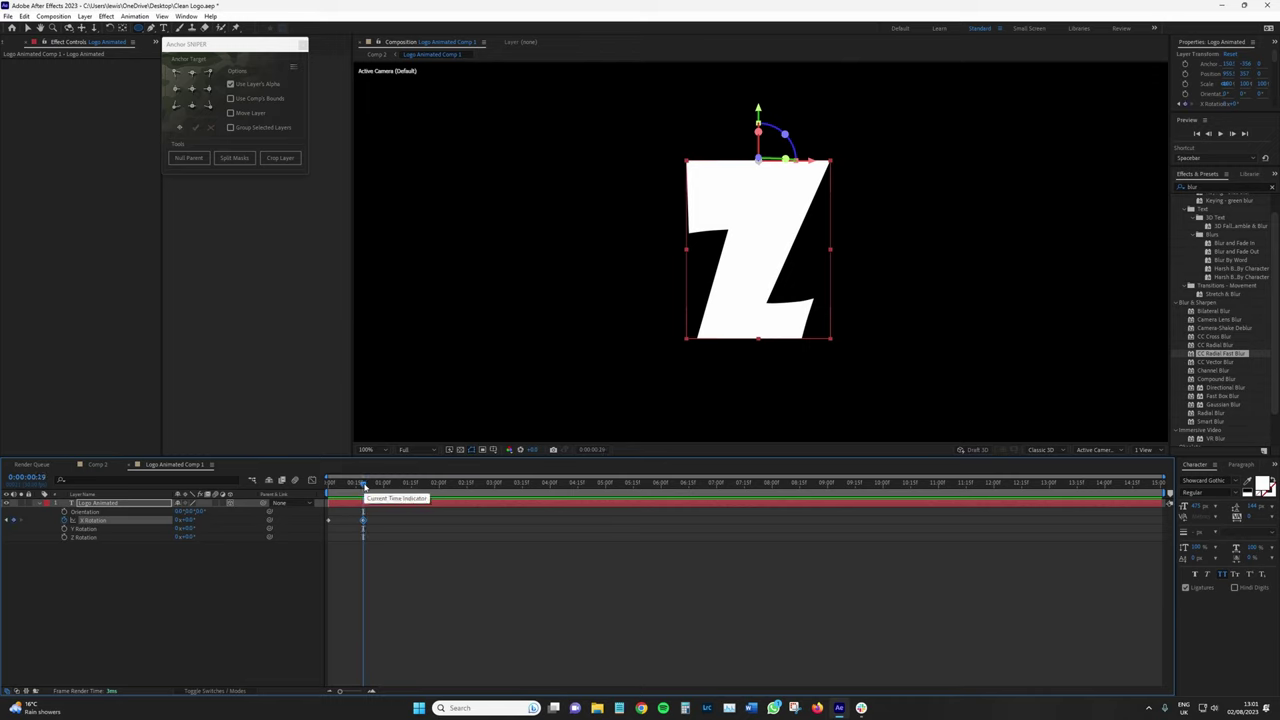
- Begin a bounce after the flip with X Rotation keyframes of 20° and, at 0:00:01:00, -15°
{"action": "left_click_drag", "start_coordinate": [363, 485], "coordinate": [377, 556]}
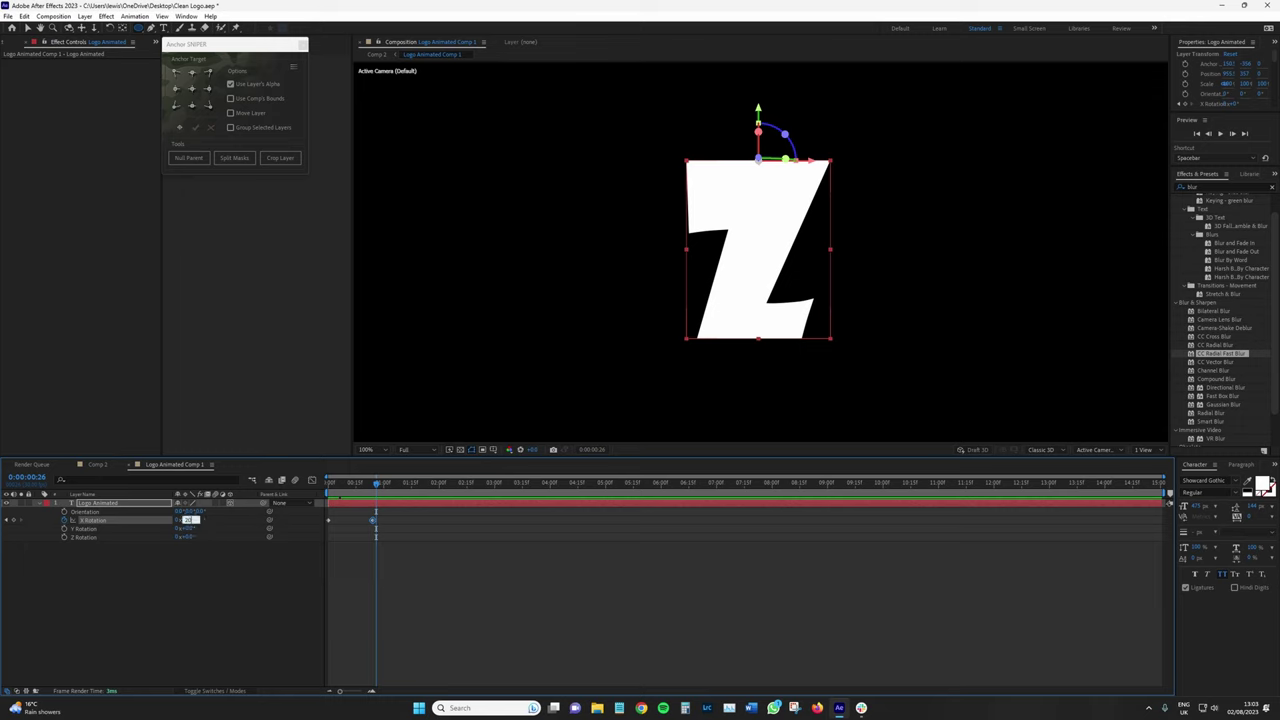
{"action": "key", "text": "Return"}
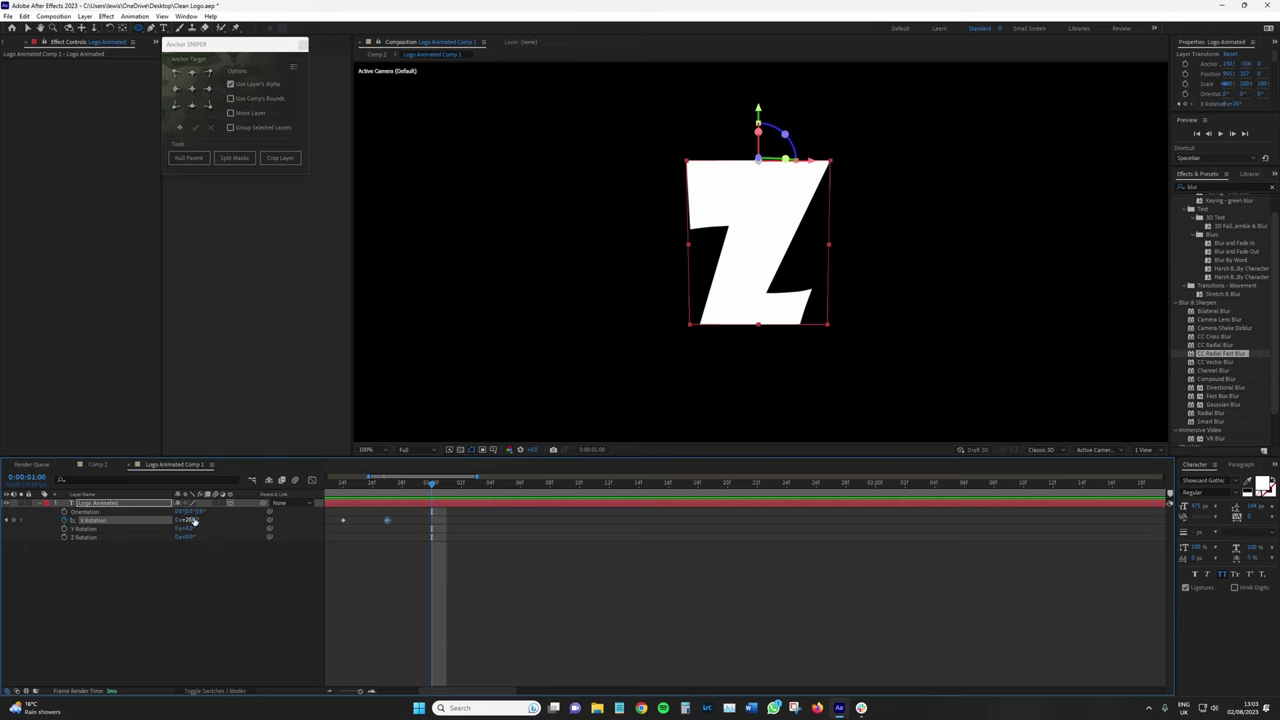
{"action": "left_click", "coordinate": [190, 520]}
{"action": "type", "text": "-15"}
{"action": "key", "text": "Return"}
- Add decreasing X Rotation keyframes of 11° at 0:00:01:03 and -6° at 0:00:01:07
{"action": "left_click", "coordinate": [190, 520]}
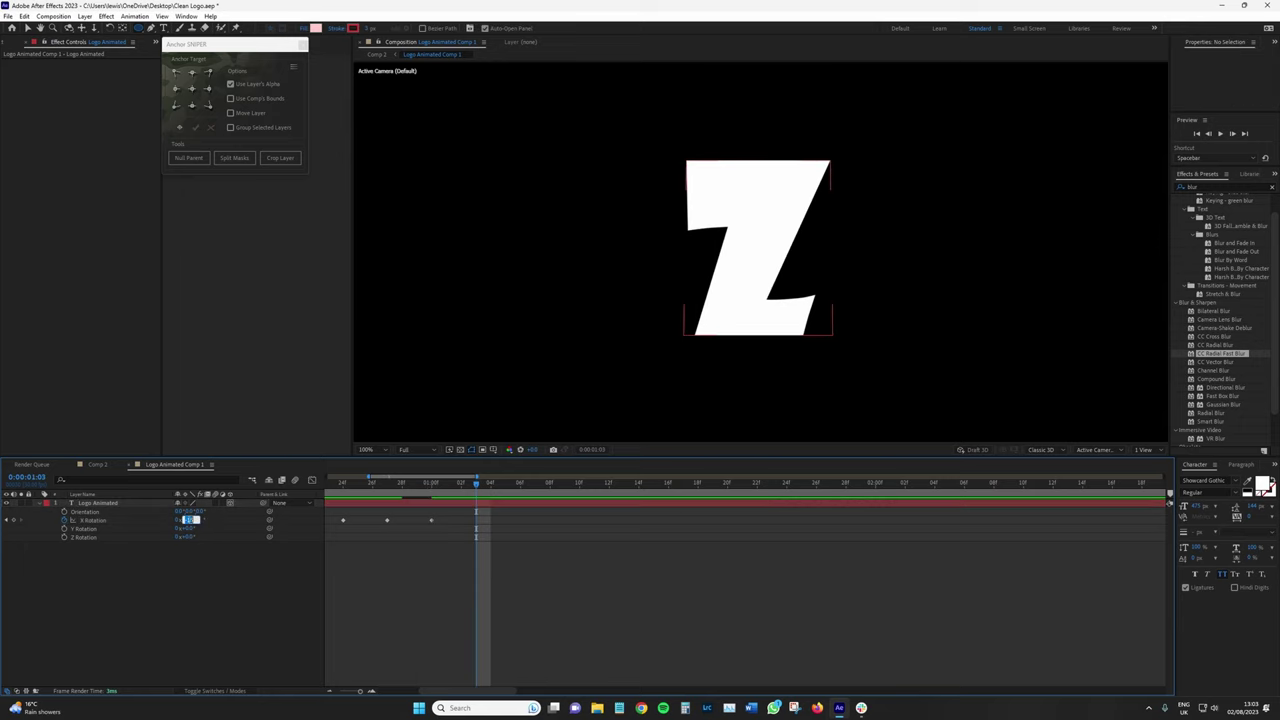
{"action": "type", "text": "11"}
{"action": "key", "text": "Return"}
{"action": "left_click", "coordinate": [189, 520]}
{"action": "type", "text": "-6"}
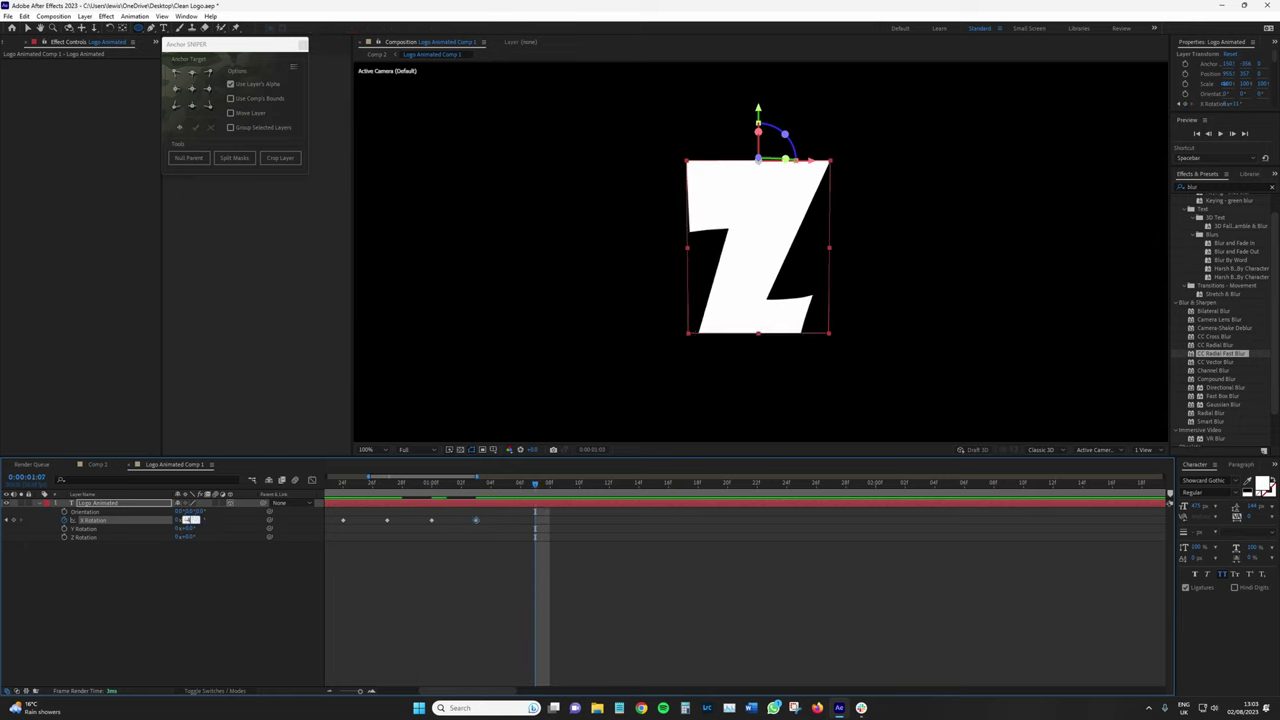
{"action": "key", "text": "Return"}
- Add a small X Rotation swing at 0:00:01:10 and settle the letter at 0° at 0:00:01:12
{"action": "left_click", "coordinate": [579, 485]}
{"action": "left_click_drag", "start_coordinate": [180, 520], "coordinate": [187, 520]}
{"action": "left_click", "coordinate": [607, 485]}
{"action": "left_click", "coordinate": [188, 520]}
{"action": "type", "text": "0"}
{"action": "key", "text": "Return"}
{"action": "scroll", "coordinate": [489, 651], "scroll_direction": "down", "scroll_amount": 3}
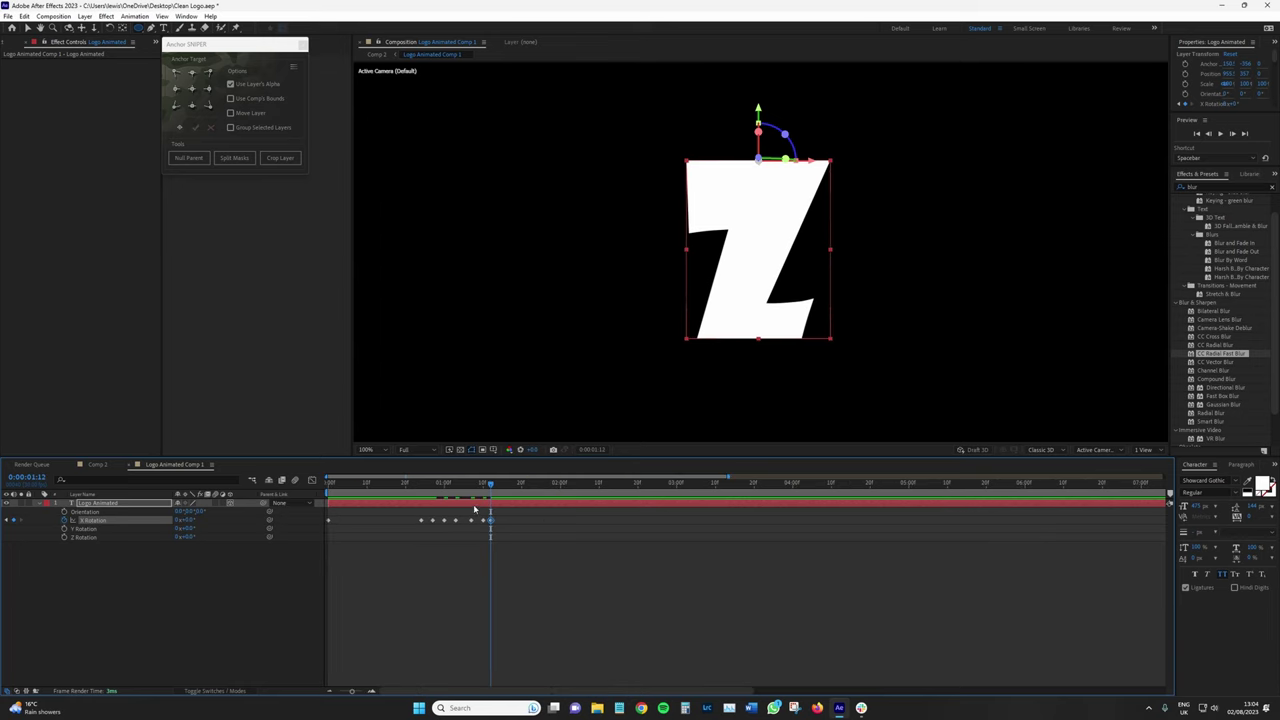
- Spread the bounce keyframes out to end at about 0:00:01:19, apply Easy Ease to them, and preview the motion
{"action": "left_click_drag", "start_coordinate": [470, 487], "coordinate": [326, 494]}
{"action": "key", "text": "space"}
{"action": "left_click_drag", "start_coordinate": [587, 545], "coordinate": [455, 525]}
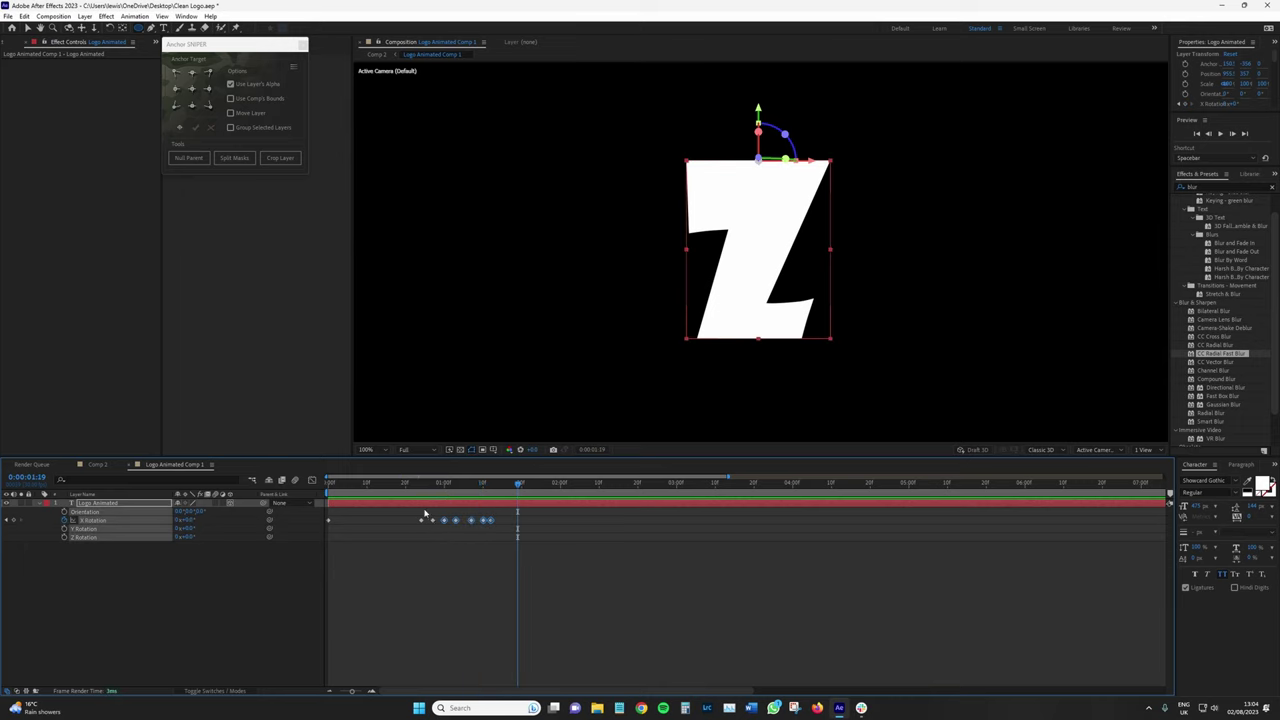
{"action": "left_click_drag", "start_coordinate": [459, 512], "coordinate": [520, 524]}
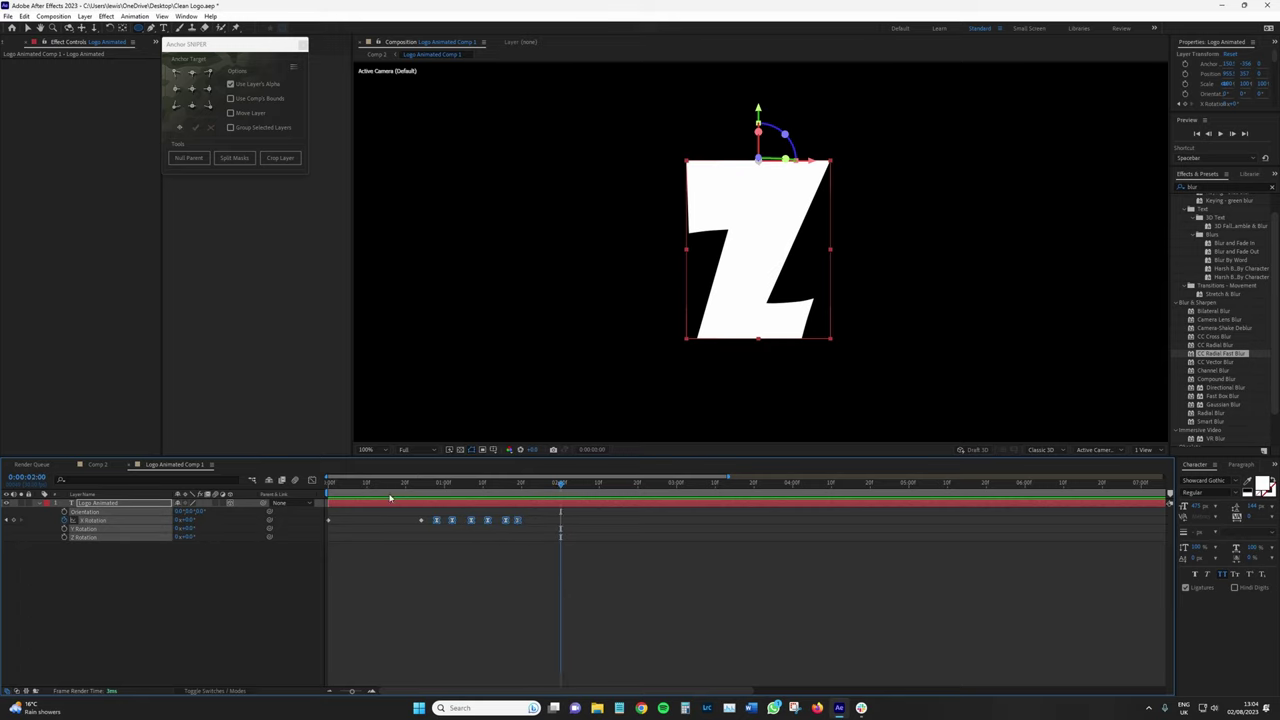
{"action": "left_click_drag", "start_coordinate": [389, 487], "coordinate": [421, 520]}
{"action": "left_click", "coordinate": [421, 520]}
{"action": "key", "text": "space"}
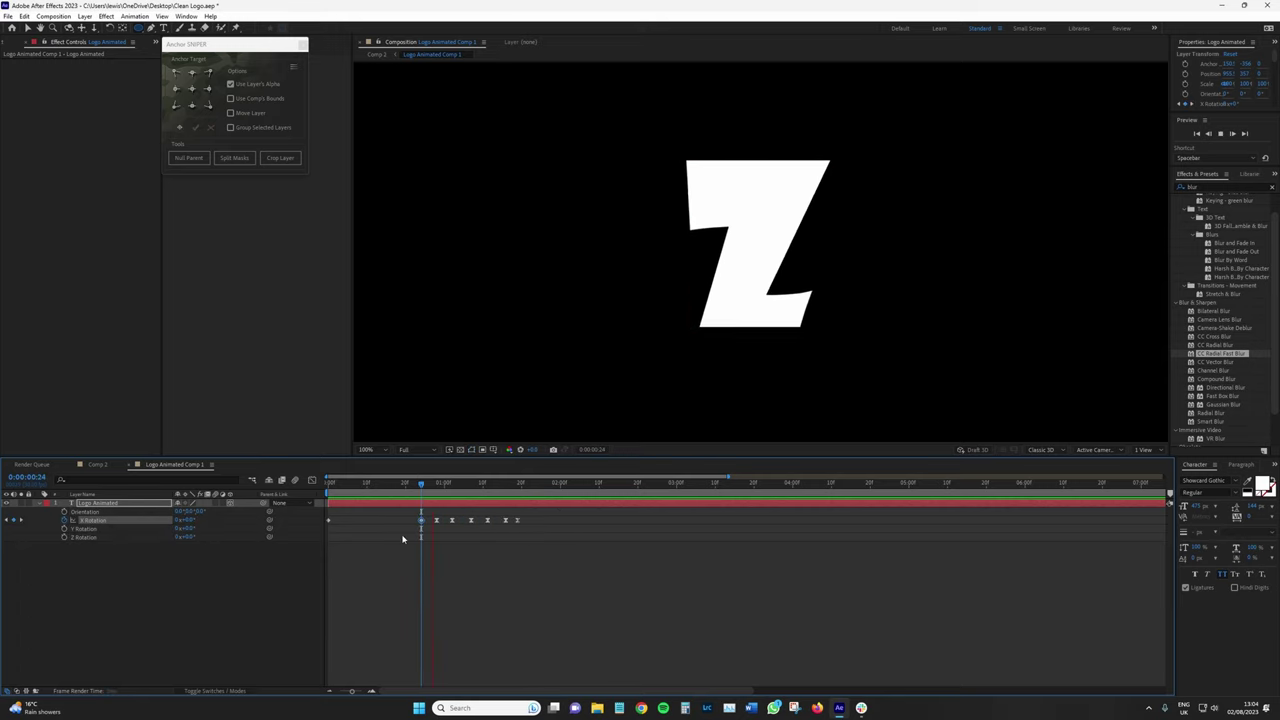
{"action": "key", "text": "space"}
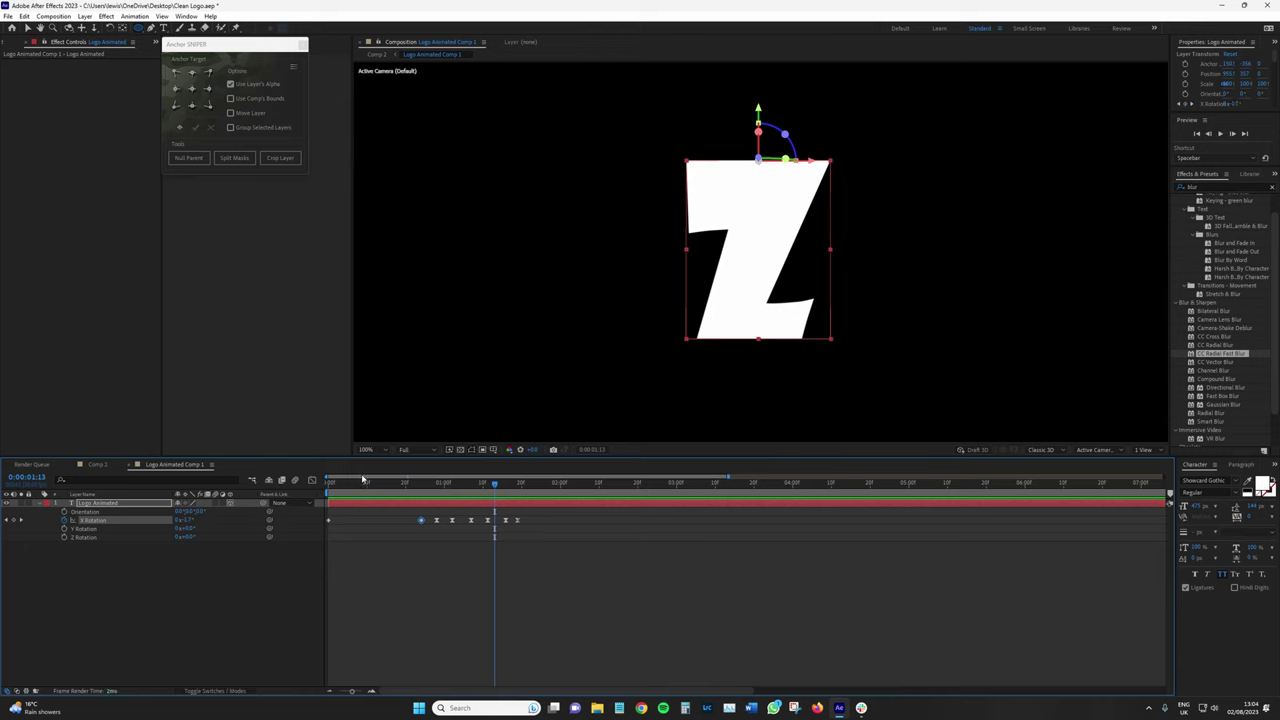
- In Comp 2, start Logo Animated Comp 1 at about 0:00:01:04, end the work area near 0:00:02:23, and preview the animation
{"action": "left_click", "coordinate": [99, 465]}
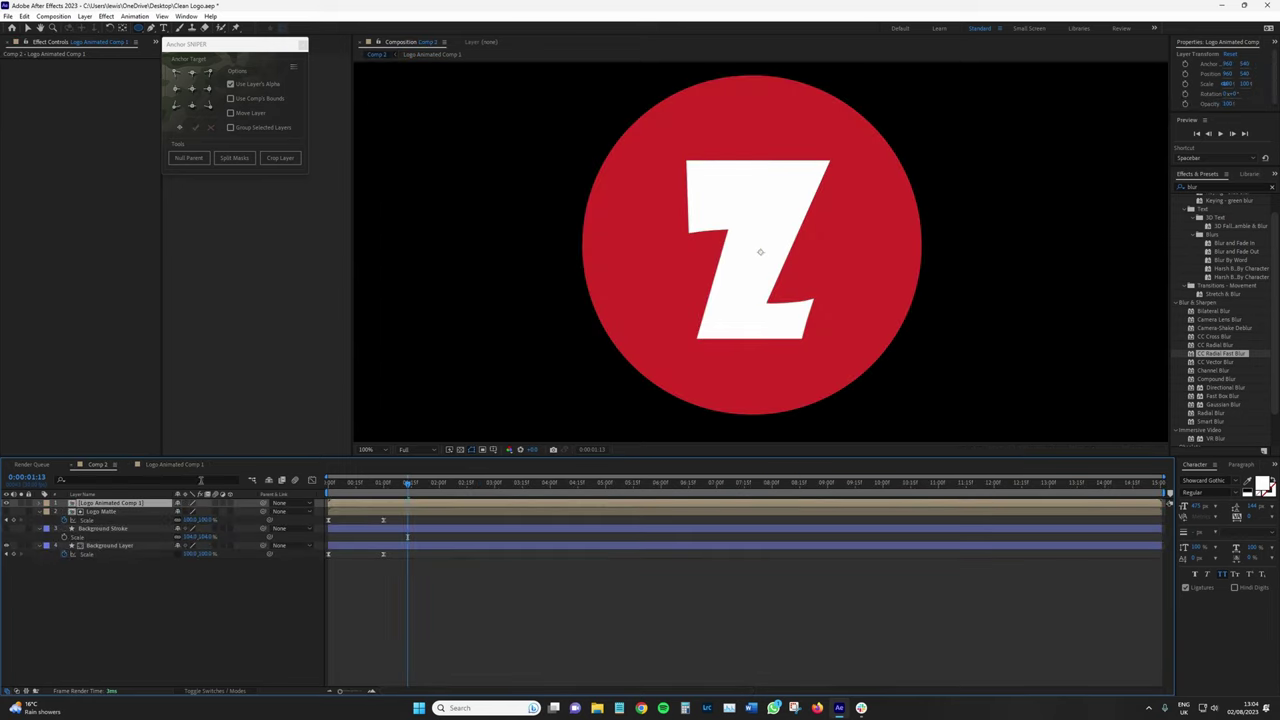
{"action": "key", "text": "space"}
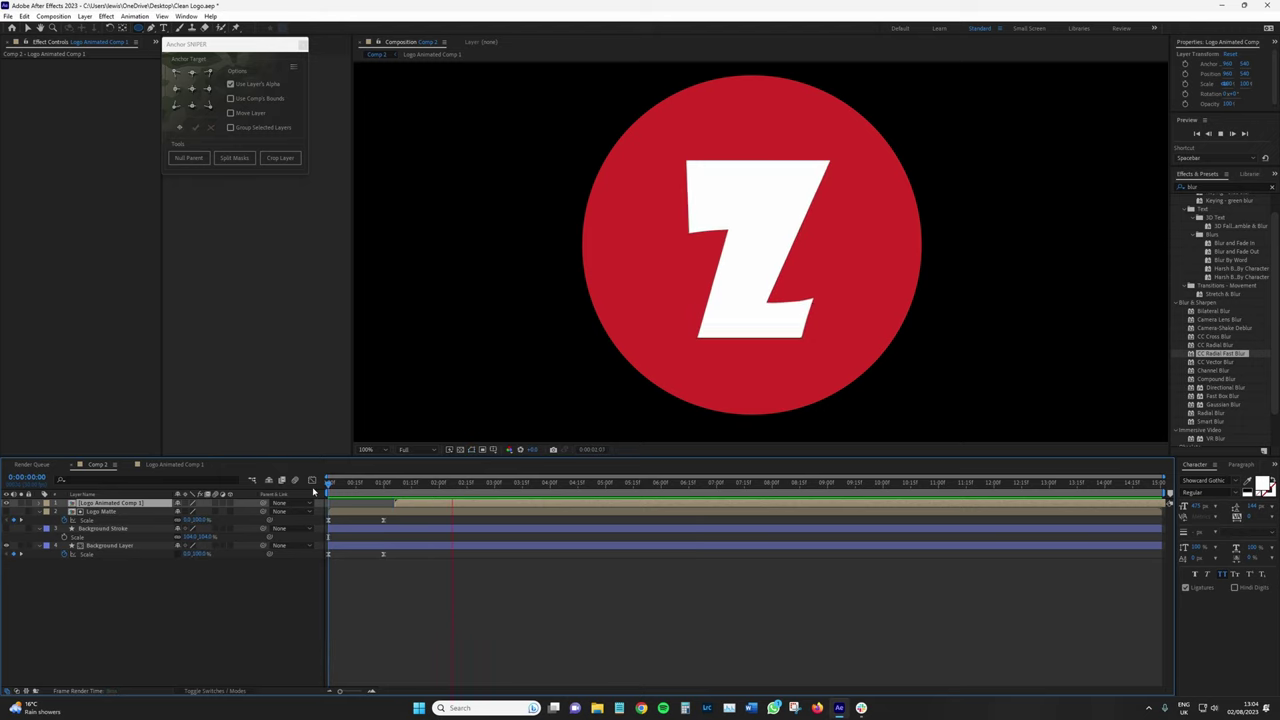
{"action": "key", "text": "space"}
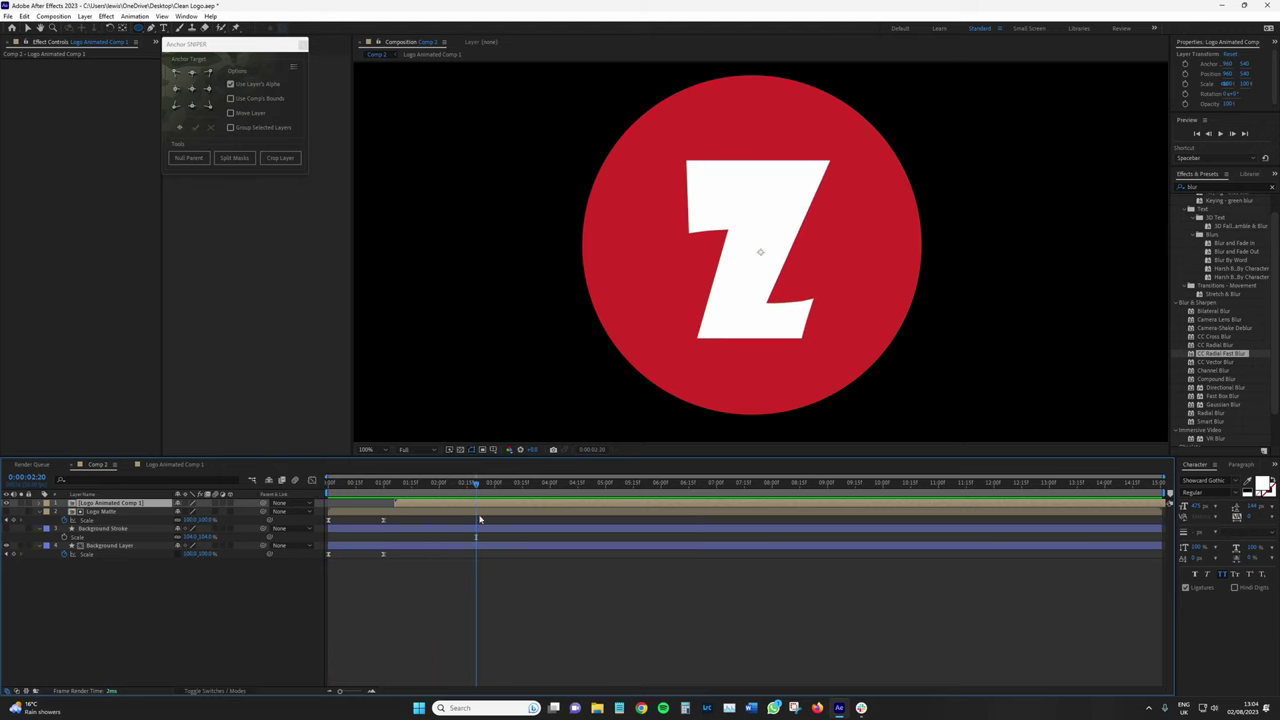
{"action": "key", "text": "space"}
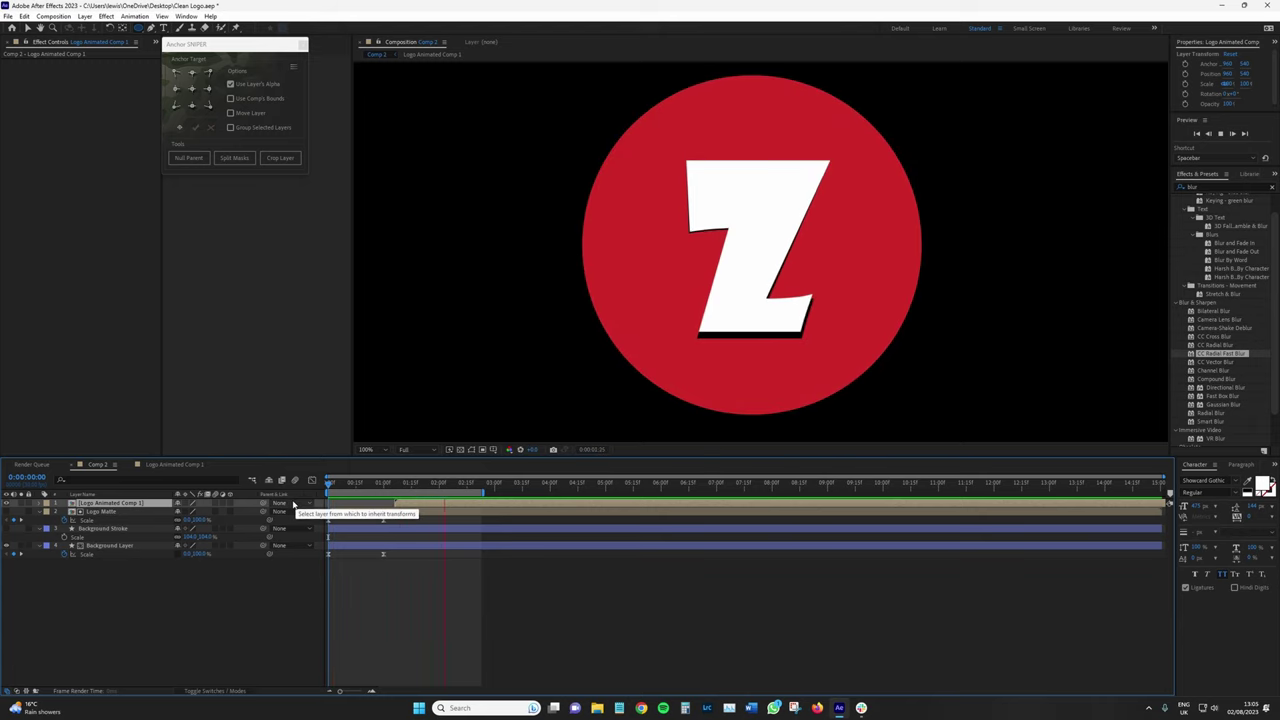
{"action": "key", "text": "space"}
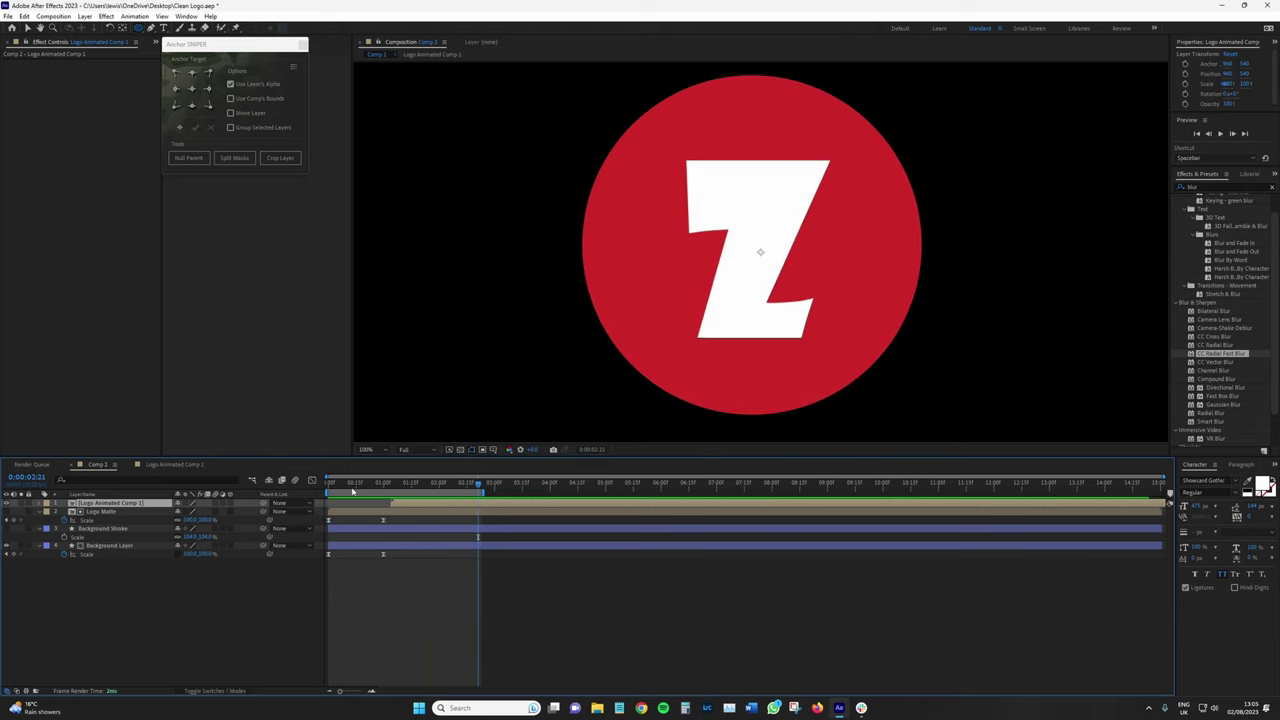
{"action": "key", "text": "space"}
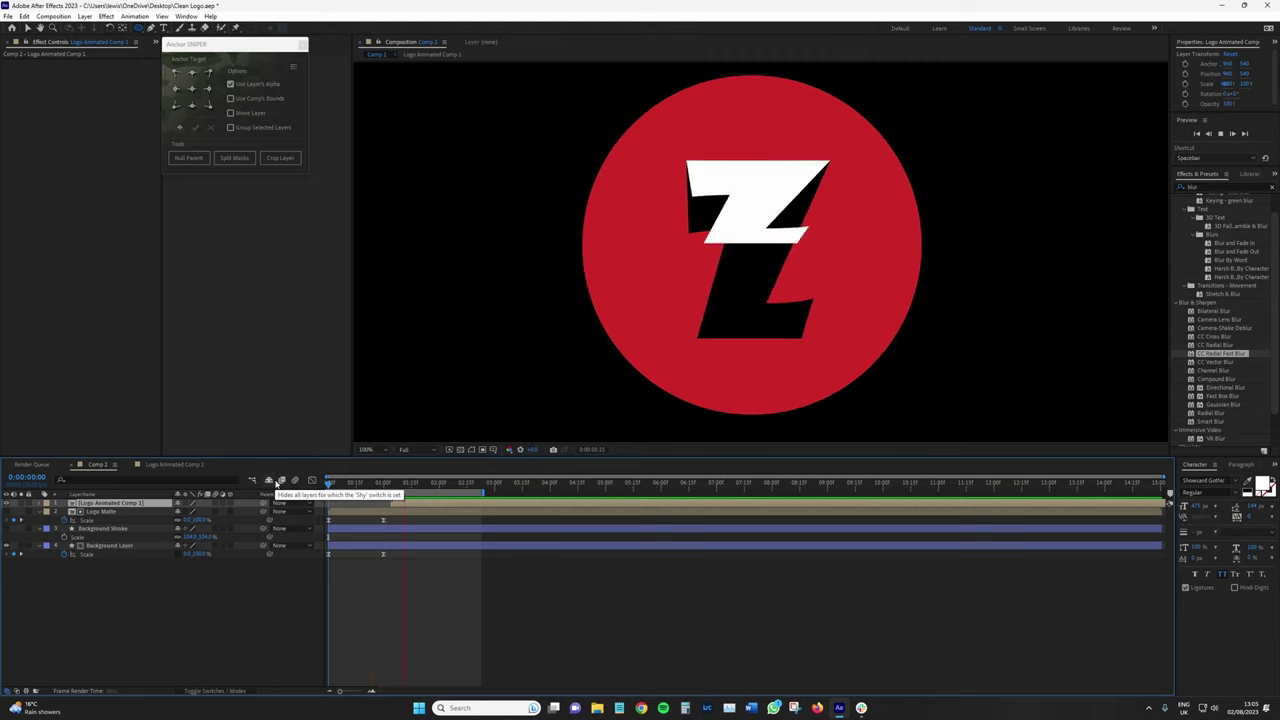
{"action": "key", "text": "space"}
- Try placing Logo Animated Comp 1 beneath Background Layer, check the flip, and undo the reorder
{"action": "mouse_move", "coordinate": [387, 487]}
{"action": "left_mouse_down"}
{"action": "mouse_move", "coordinate": [442, 490]}
{"action": "mouse_move", "coordinate": [410, 490]}
{"action": "left_mouse_up"}
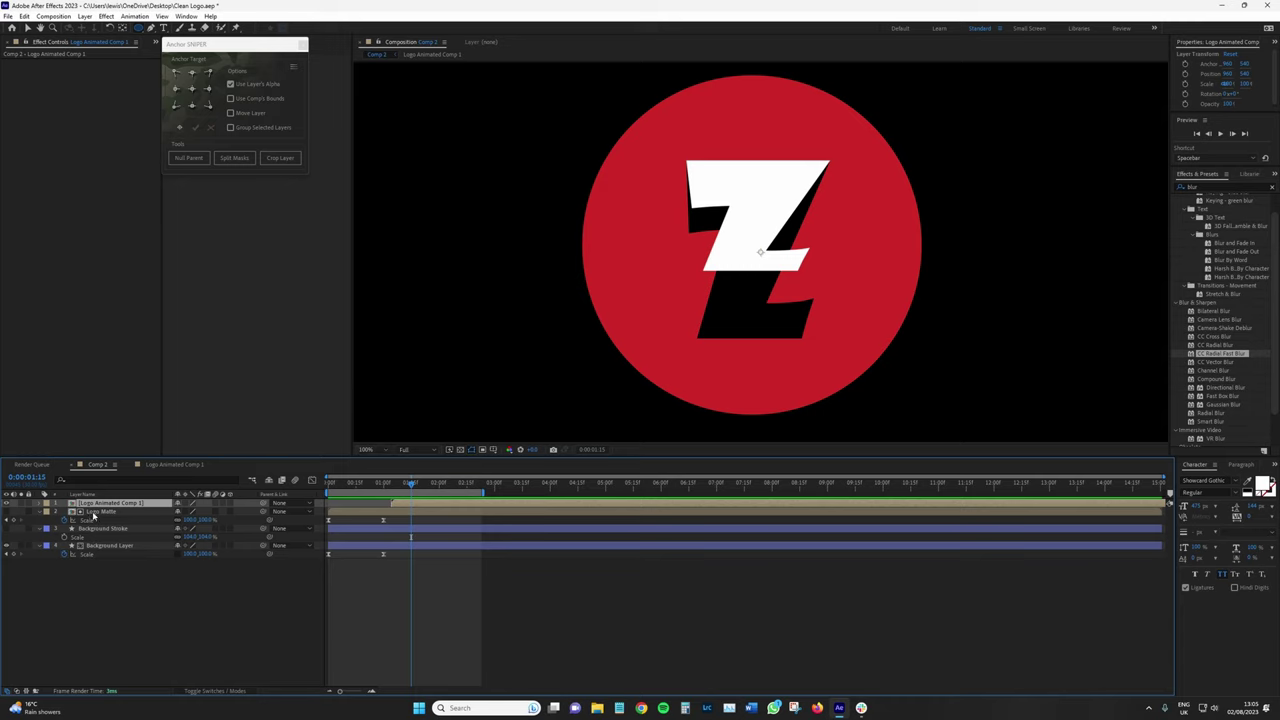
{"action": "left_click_drag", "start_coordinate": [100, 507], "coordinate": [97, 583]}
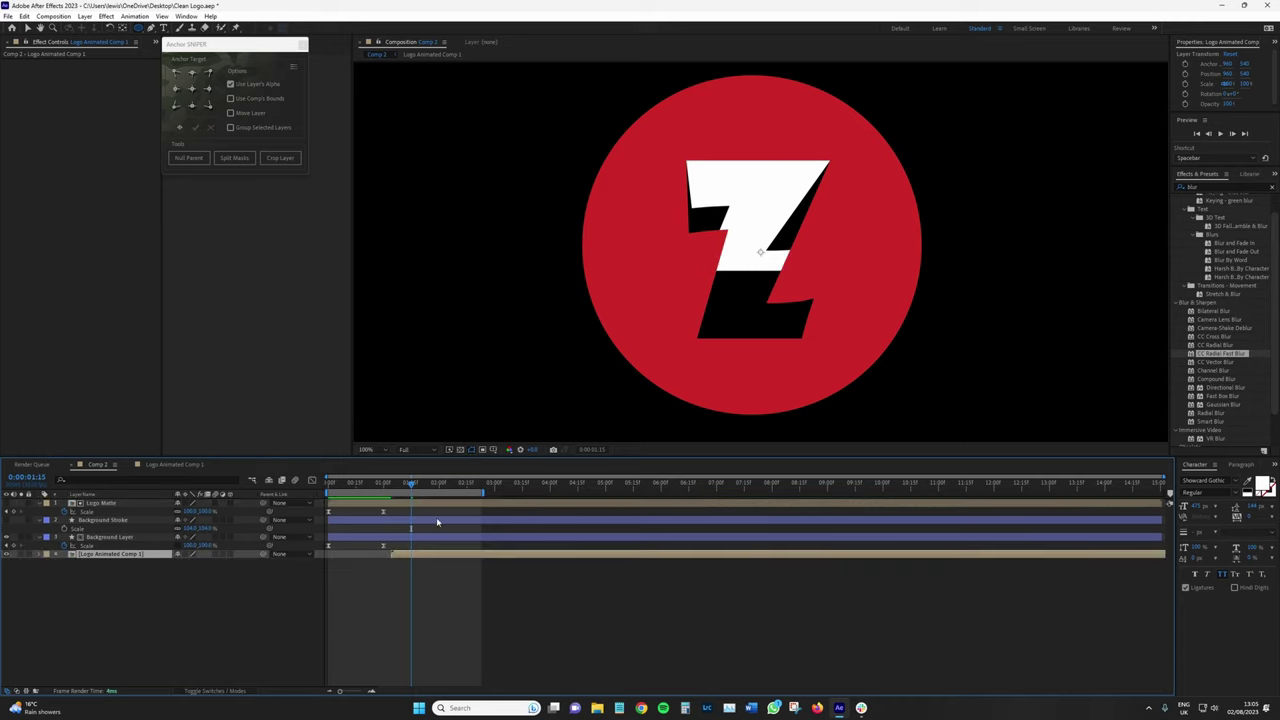
{"action": "left_click_drag", "start_coordinate": [413, 487], "coordinate": [450, 486]}
{"action": "key", "text": "ctrl+z"}
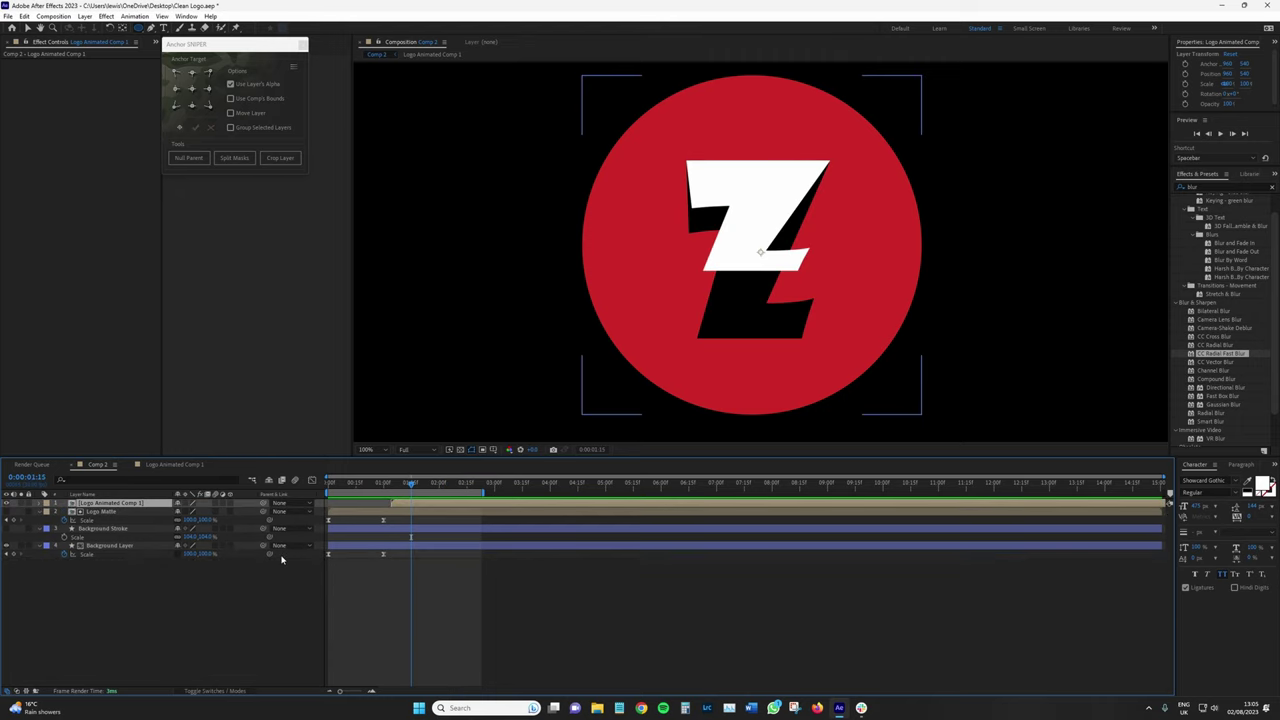
{"action": "left_click", "coordinate": [449, 450]}
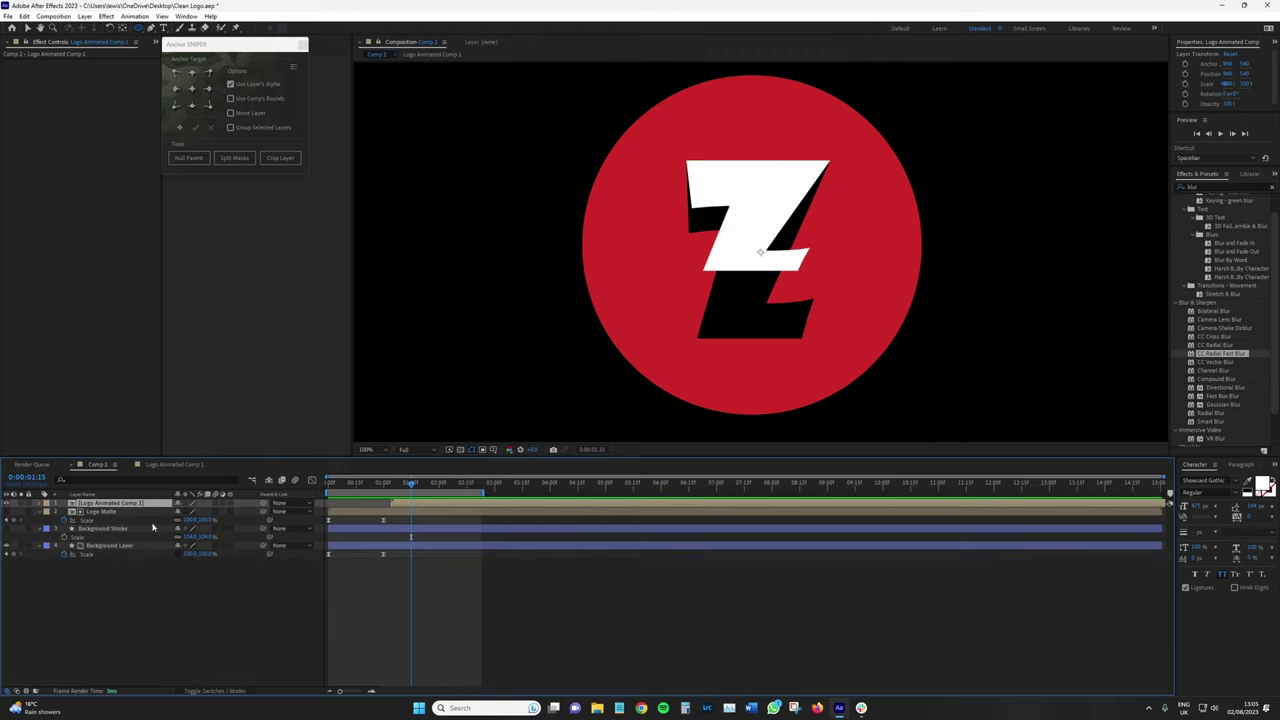
- At 0:00:01:28, trace a closed mask around the letter Z on Logo Animated Comp 1 with the Pen tool
{"action": "mouse_move", "coordinate": [412, 489]}
{"action": "left_mouse_down"}
{"action": "mouse_move", "coordinate": [397, 490]}
{"action": "mouse_move", "coordinate": [435, 490]}
{"action": "left_mouse_up"}
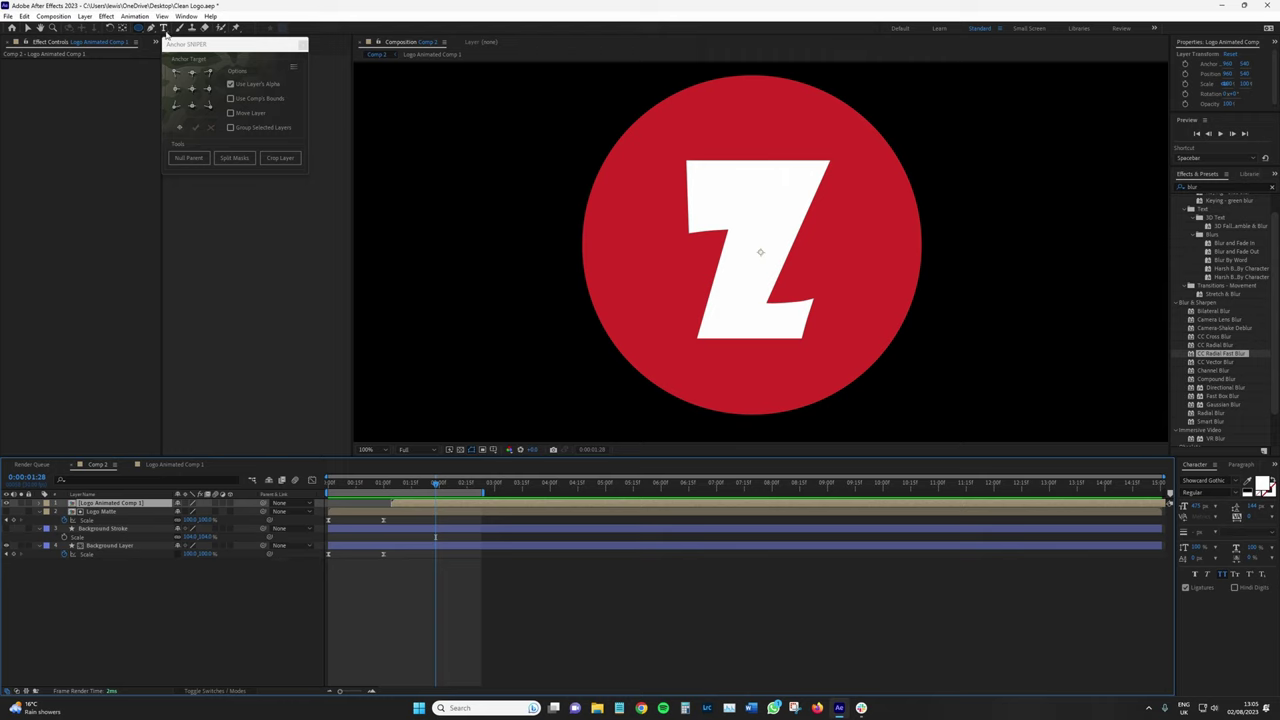
{"action": "left_click", "coordinate": [151, 27]}
{"action": "left_click", "coordinate": [685, 158]}
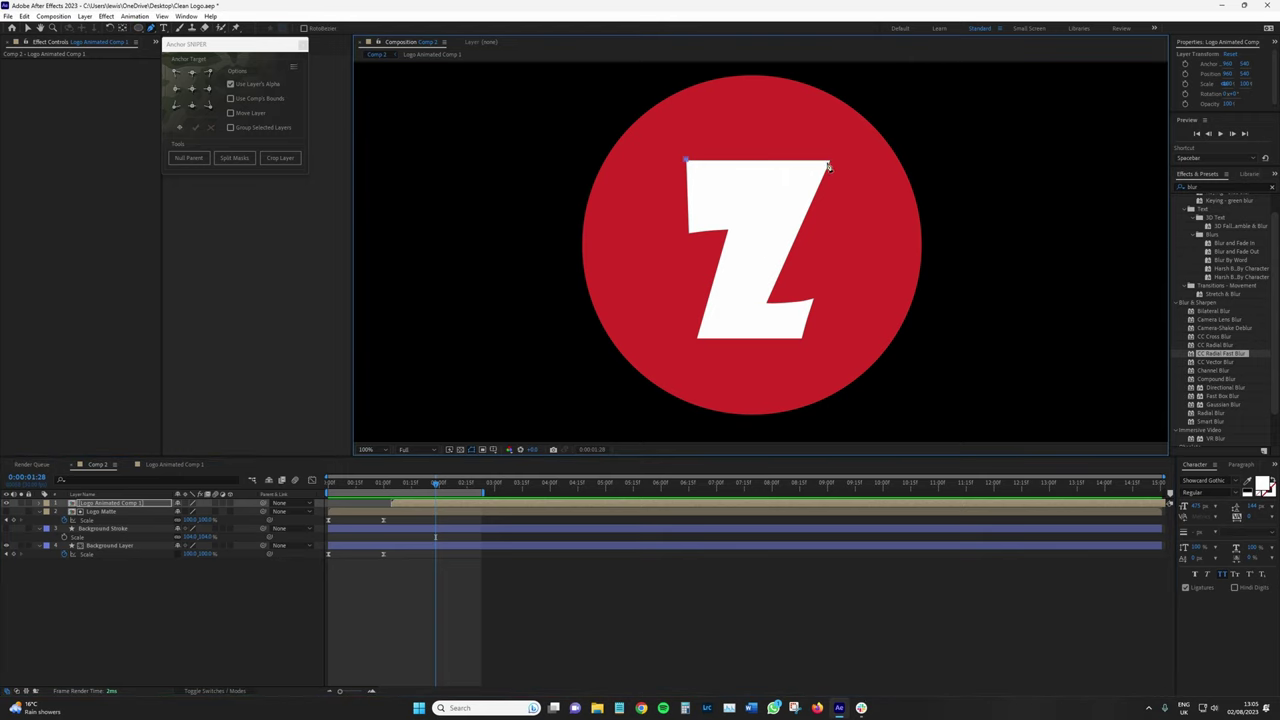
{"action": "left_click", "coordinate": [828, 163]}
{"action": "left_click", "coordinate": [767, 304]}
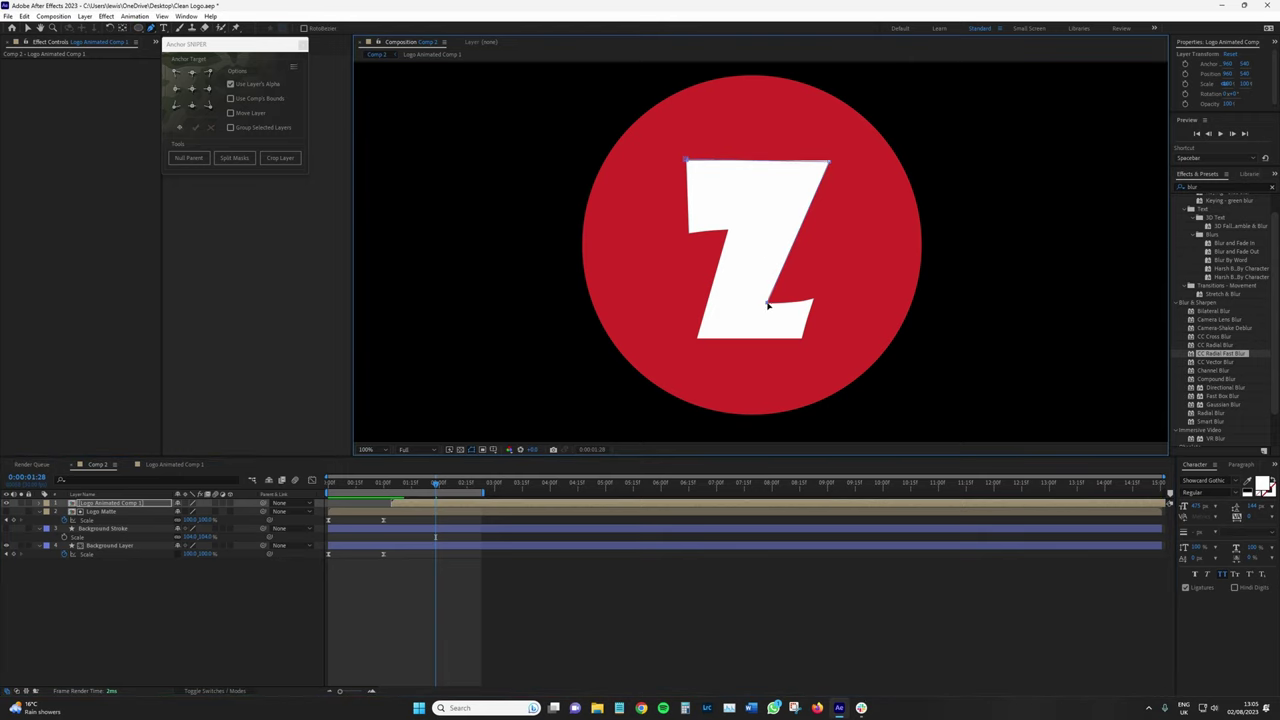
{"action": "left_click_drag", "start_coordinate": [813, 301], "coordinate": [815, 299]}
{"action": "left_click", "coordinate": [697, 341]}
{"action": "left_click", "coordinate": [726, 233]}
{"action": "left_click", "coordinate": [689, 236]}
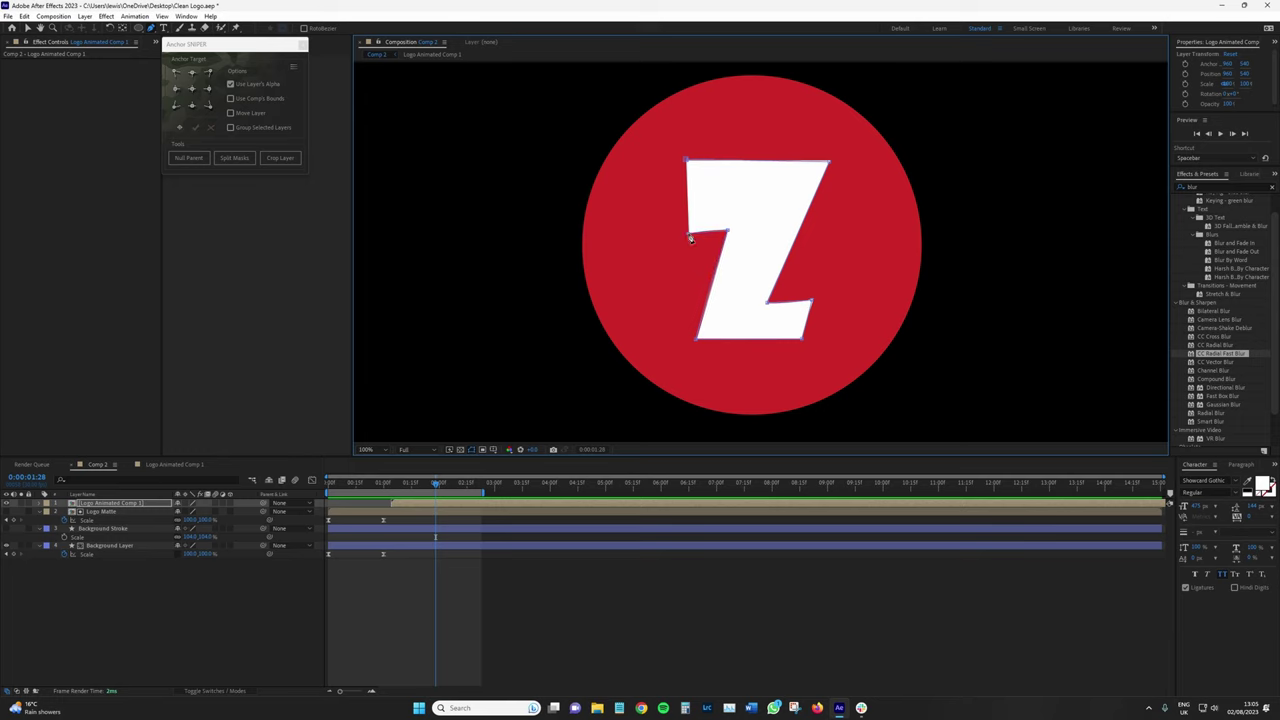
{"action": "left_click", "coordinate": [685, 161]}
- Duplicate the masked Logo Animated Comp 1 layer and select the lower copy
{"action": "left_click_drag", "start_coordinate": [436, 483], "coordinate": [476, 487]}
{"action": "left_click", "coordinate": [259, 615]}
{"action": "left_click", "coordinate": [99, 512]}
{"action": "left_click", "coordinate": [115, 504]}
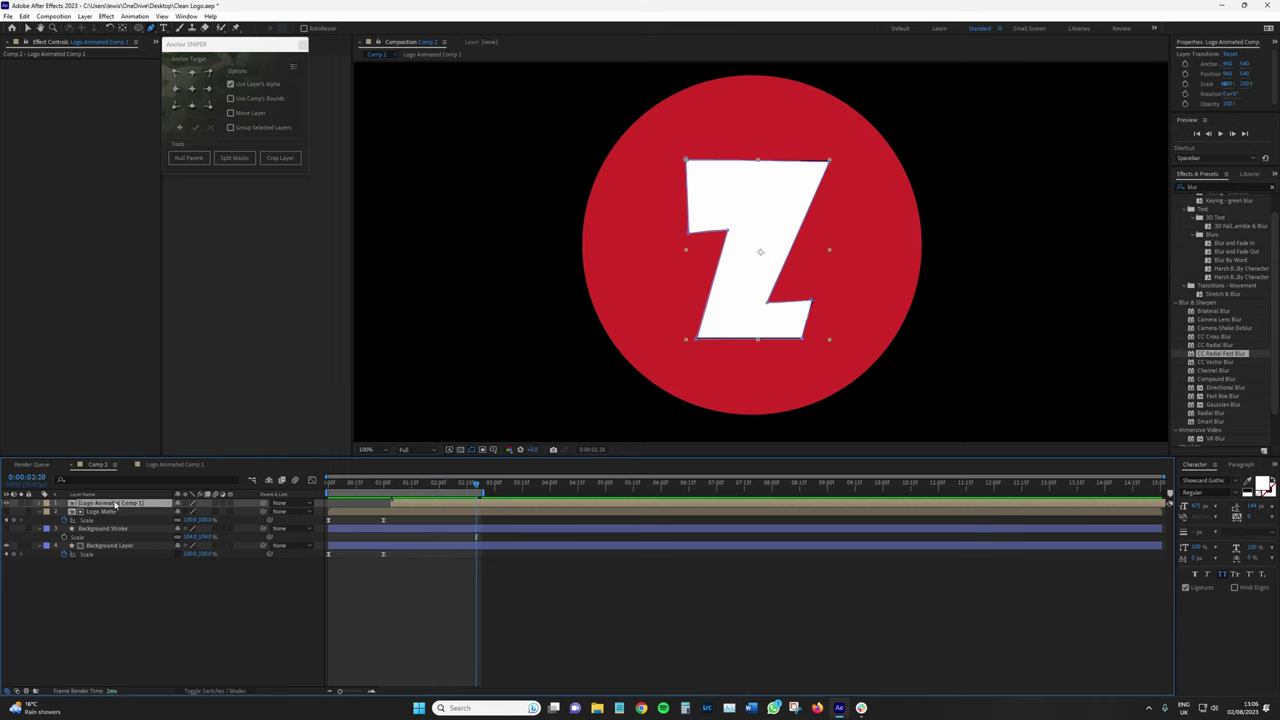
{"action": "key", "text": "ctrl+d"}
{"action": "left_click", "coordinate": [117, 512]}
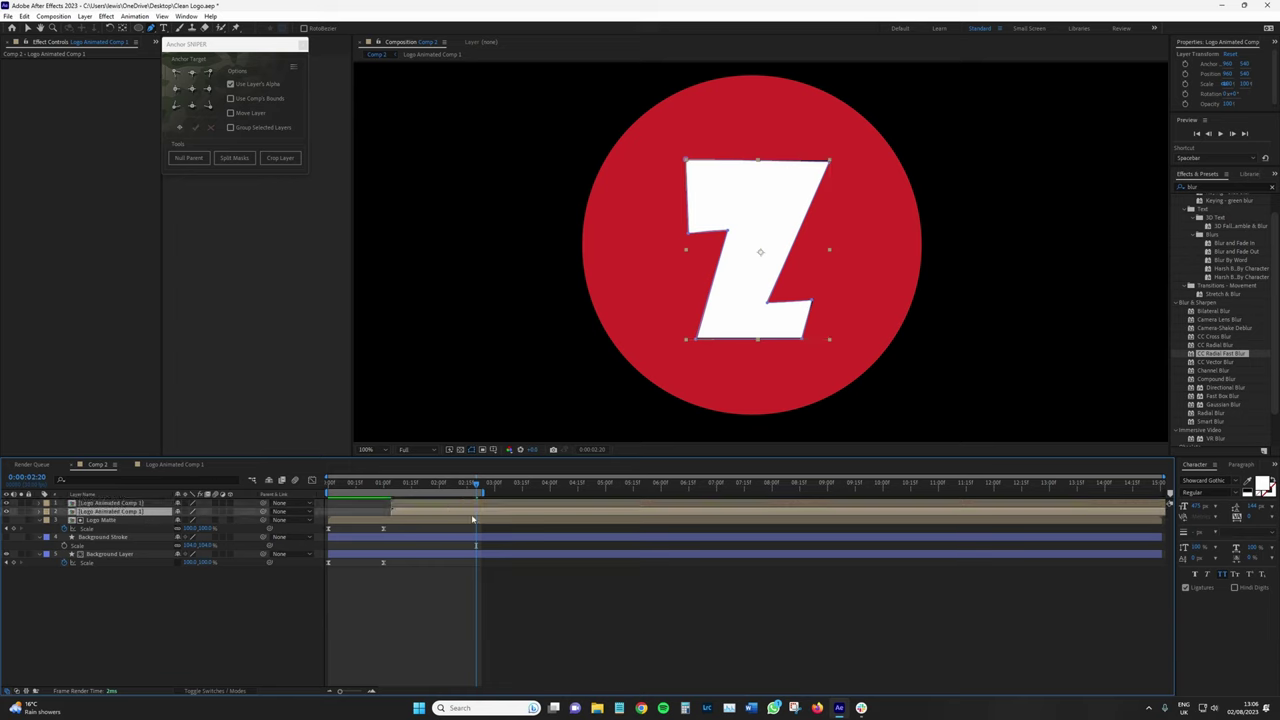
- Find the Fill effect and apply it to the lower Logo Animated Comp 1 copy
{"action": "left_click", "coordinate": [1206, 187]}
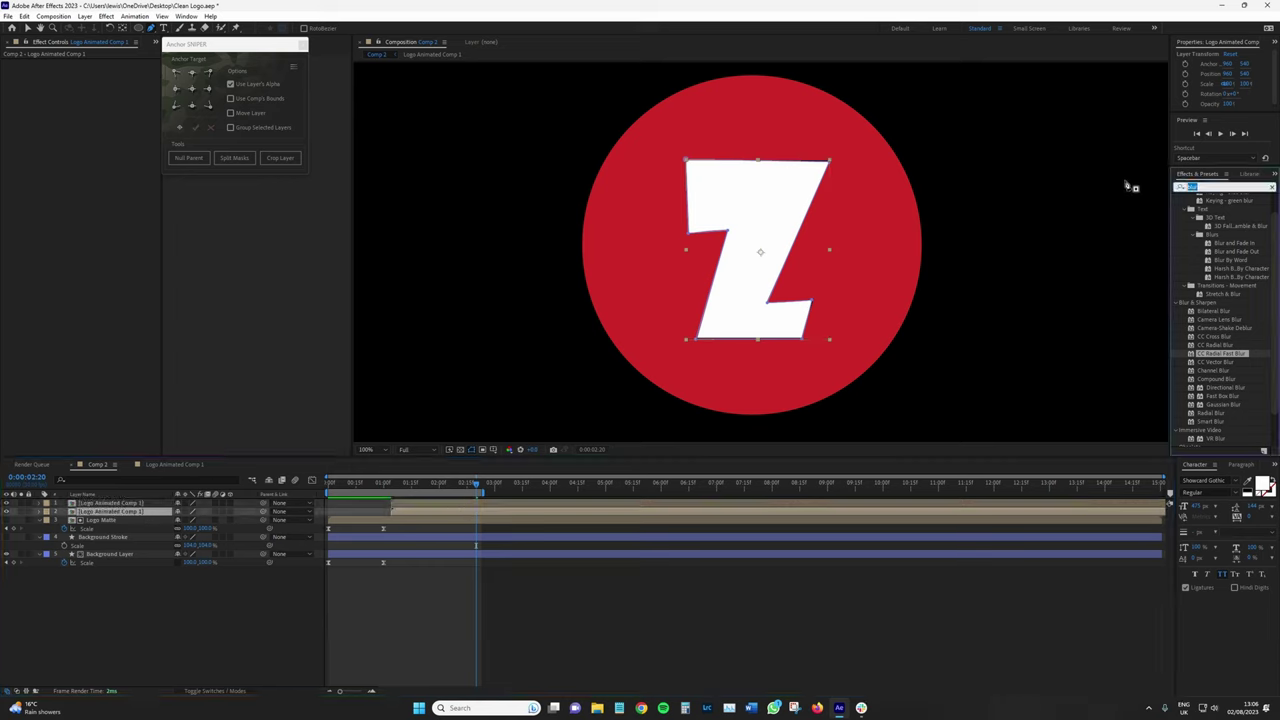
{"action": "type", "text": "fill"}
{"action": "left_click_drag", "start_coordinate": [1212, 248], "coordinate": [86, 307]}
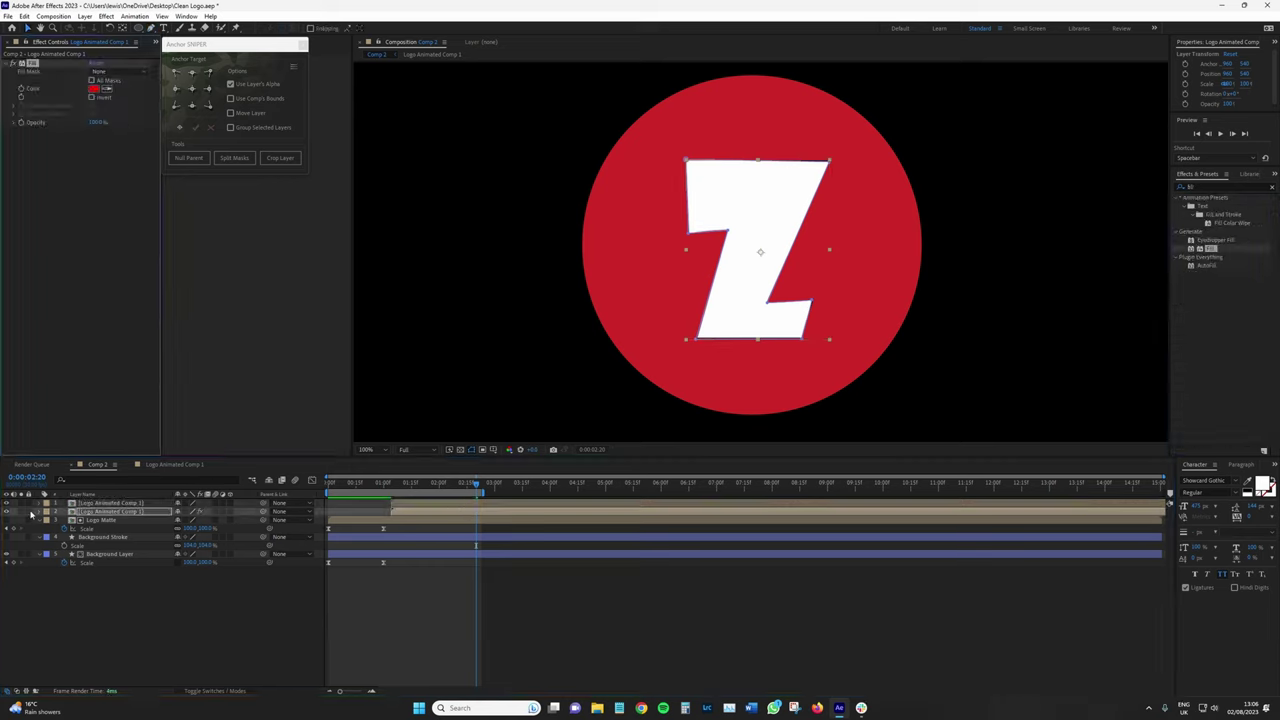
- Hide the top Logo Animated Comp 1 copy and align the upper-right mask corner of the lower copy with the Z's edge
{"action": "left_click", "coordinate": [7, 503]}
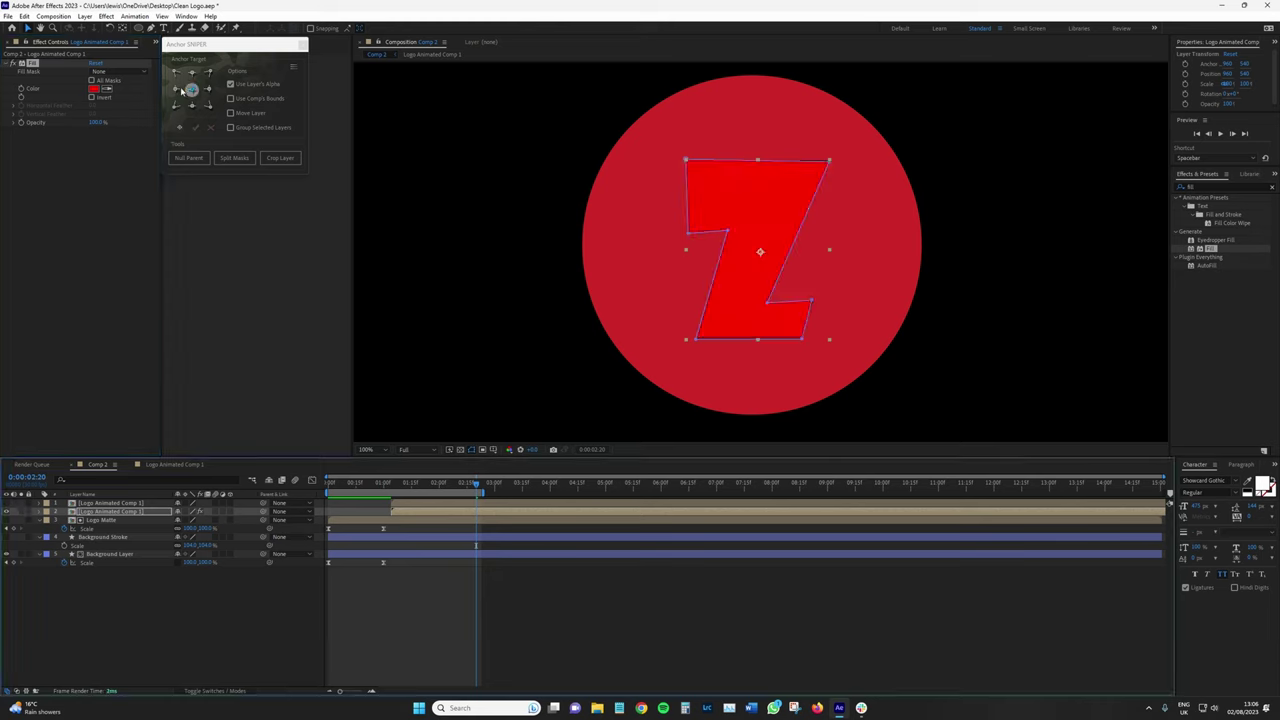
{"action": "left_click", "coordinate": [472, 450]}
{"action": "left_click", "coordinate": [223, 614]}
{"action": "left_click", "coordinate": [120, 511]}
{"action": "left_click", "coordinate": [117, 503]}
{"action": "left_click", "coordinate": [142, 511]}
{"action": "left_click", "coordinate": [471, 450]}
{"action": "scroll", "coordinate": [816, 184], "scroll_direction": "up", "scroll_amount": 2}
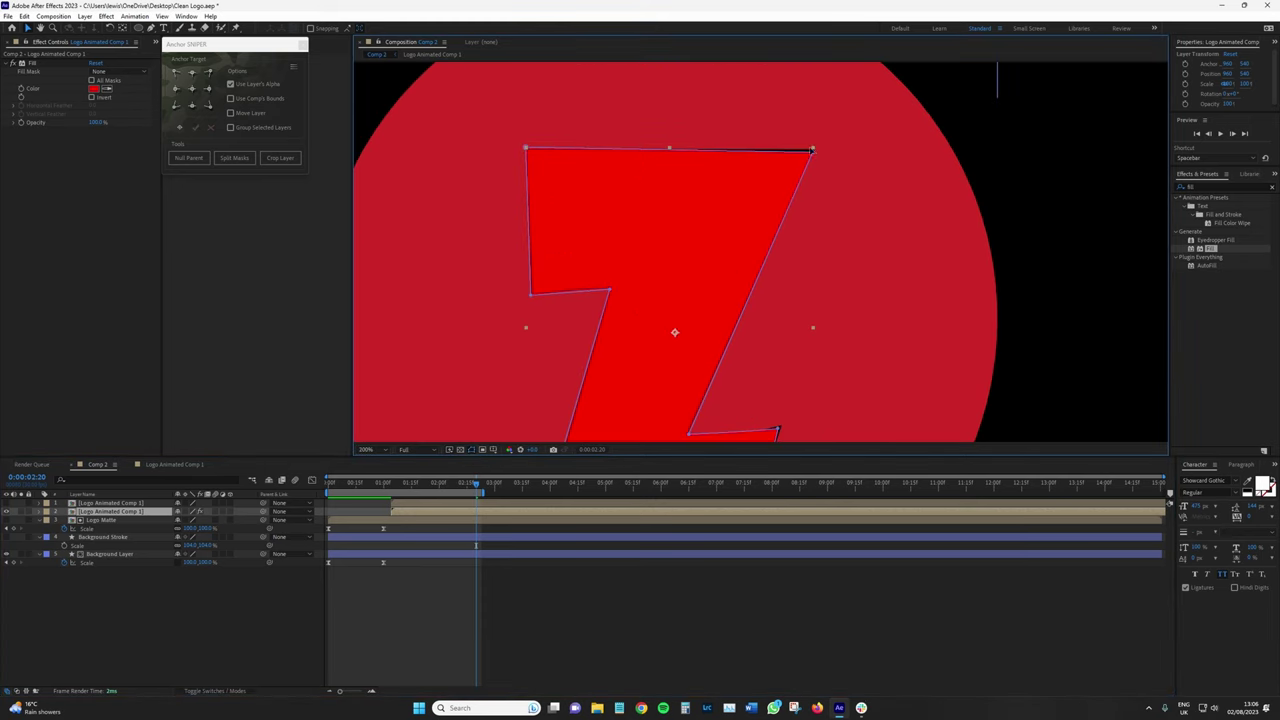
{"action": "left_click_drag", "start_coordinate": [812, 151], "coordinate": [814, 148]}
- Set the Fill effect's colour on the lower Logo Animated Comp 1 copy to black
{"action": "left_click", "coordinate": [92, 90]}
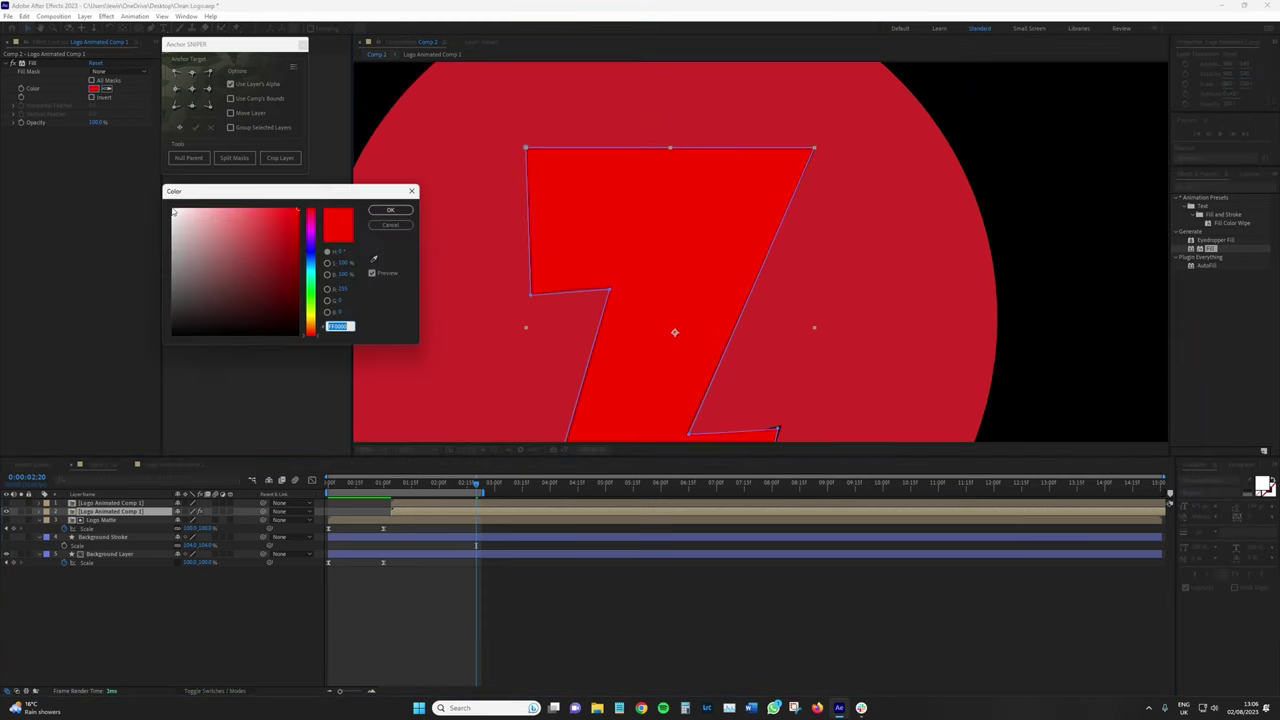
{"action": "left_click", "coordinate": [254, 331]}
{"action": "left_click", "coordinate": [391, 209]}
{"action": "key", "text": "comma"}
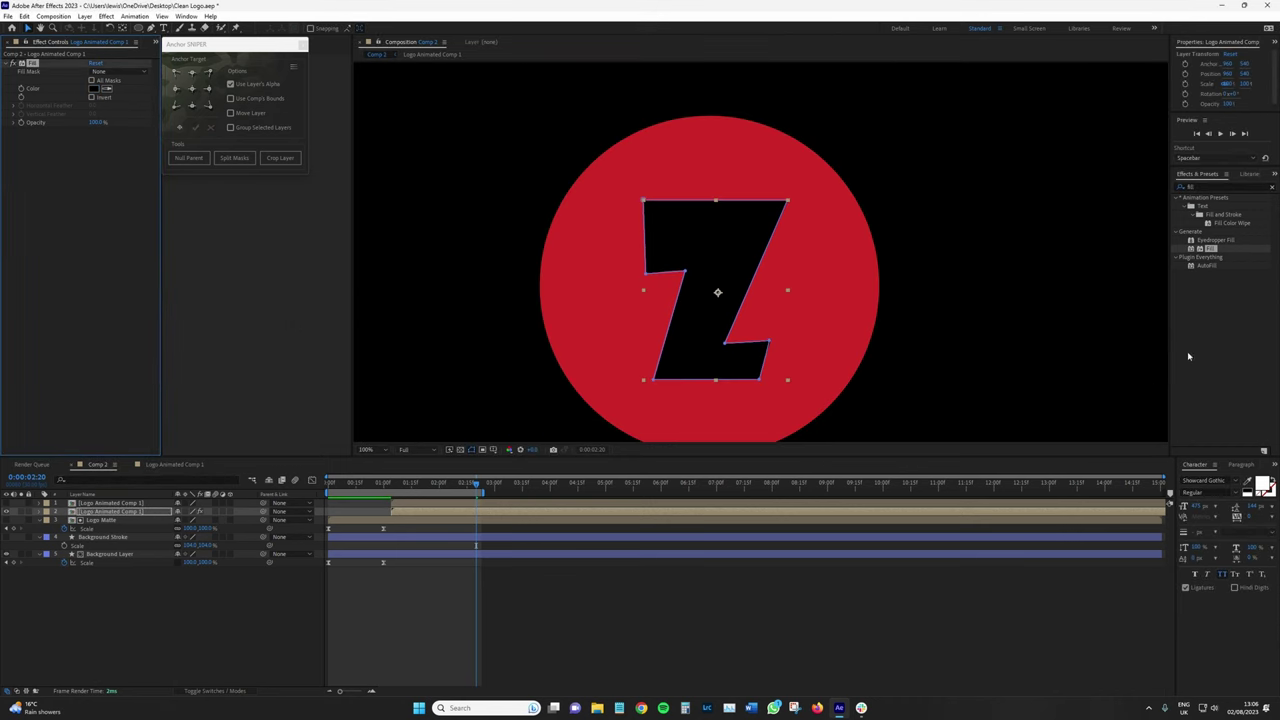
- Search the effects for "cc rad" and apply CC Radial Fast Blur to the lower Logo Animated Comp 1 copy
{"action": "left_click", "coordinate": [1215, 187]}
{"action": "type", "text": "cc rad"}
{"action": "double_click", "coordinate": [1215, 214]}
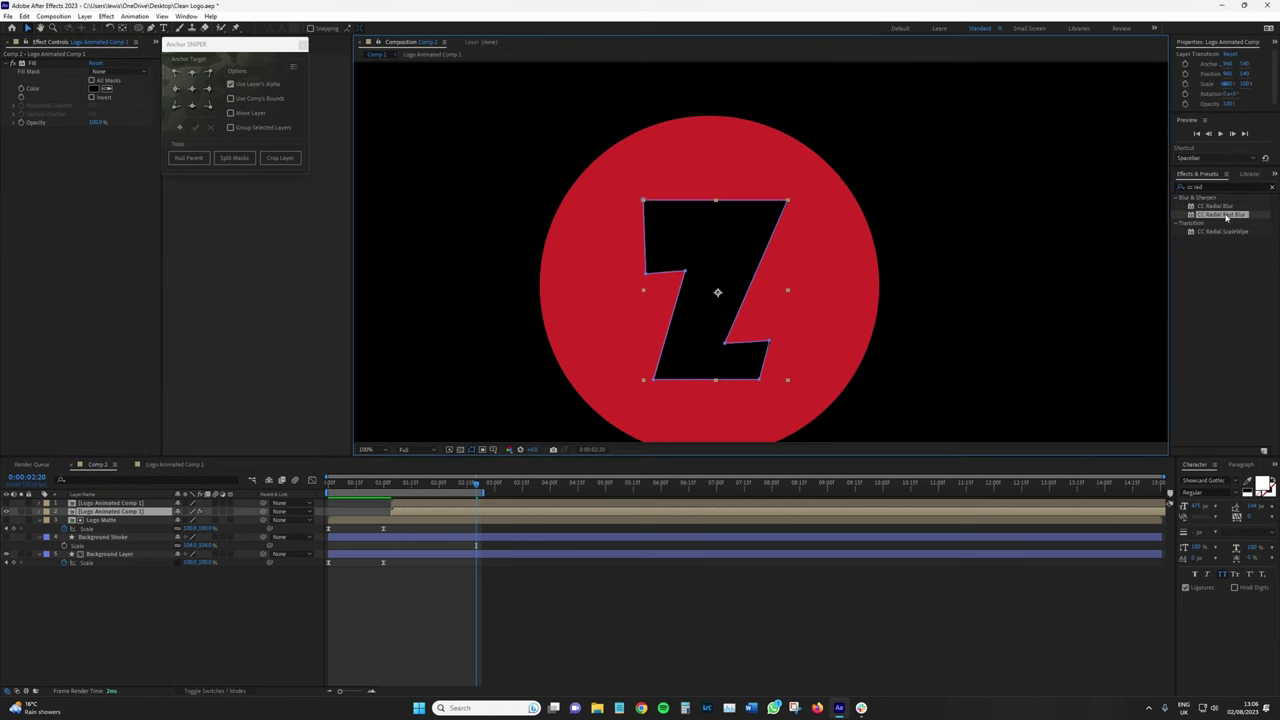
{"action": "left_click_drag", "start_coordinate": [1226, 218], "coordinate": [60, 160]}
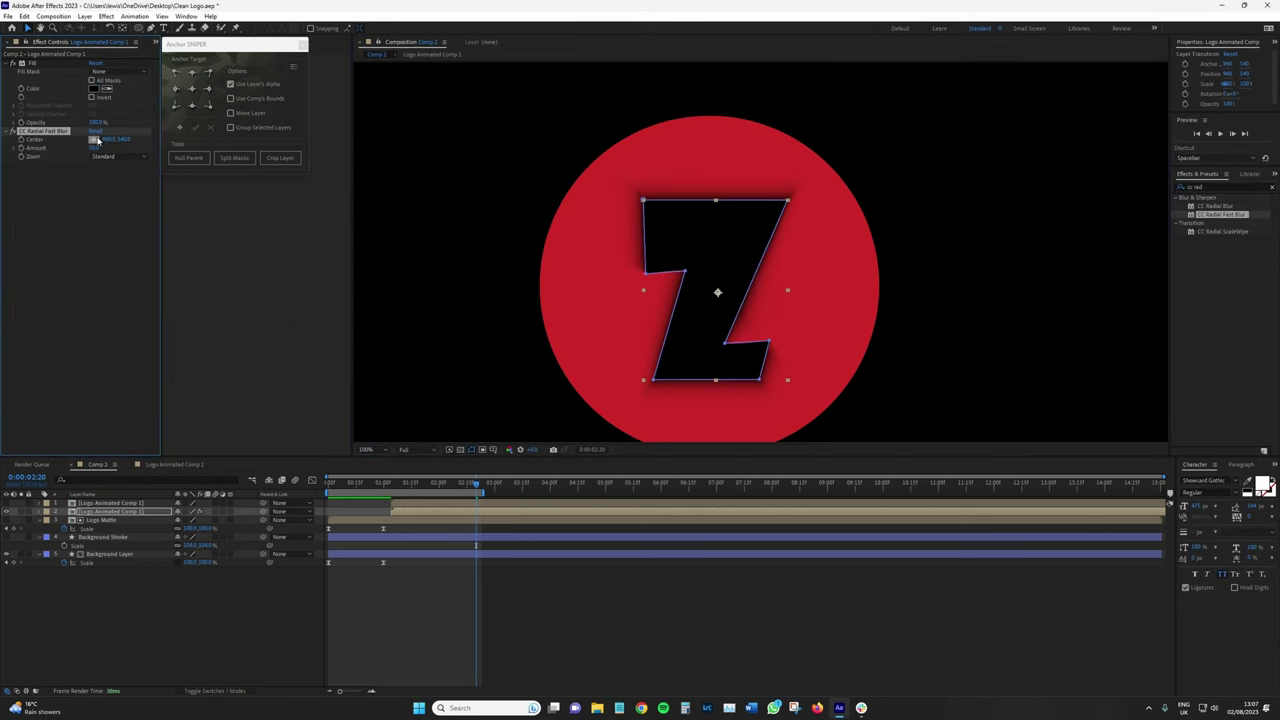
- Place the CC Radial Fast Blur center just above the Z's upper-left corner and set its Amount to about 47
{"action": "left_click", "coordinate": [93, 141]}
{"action": "left_click", "coordinate": [629, 171]}
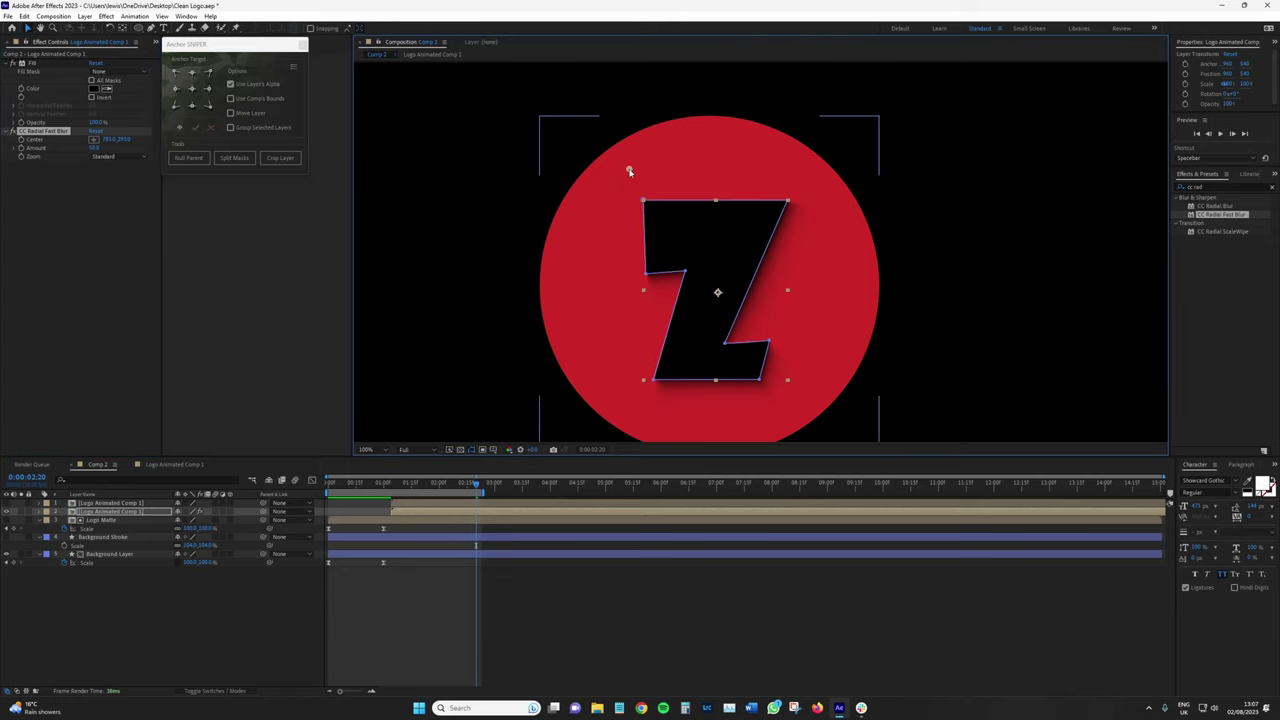
{"action": "left_click_drag", "start_coordinate": [629, 170], "coordinate": [650, 143]}
{"action": "left_click_drag", "start_coordinate": [94, 148], "coordinate": [100, 148]}
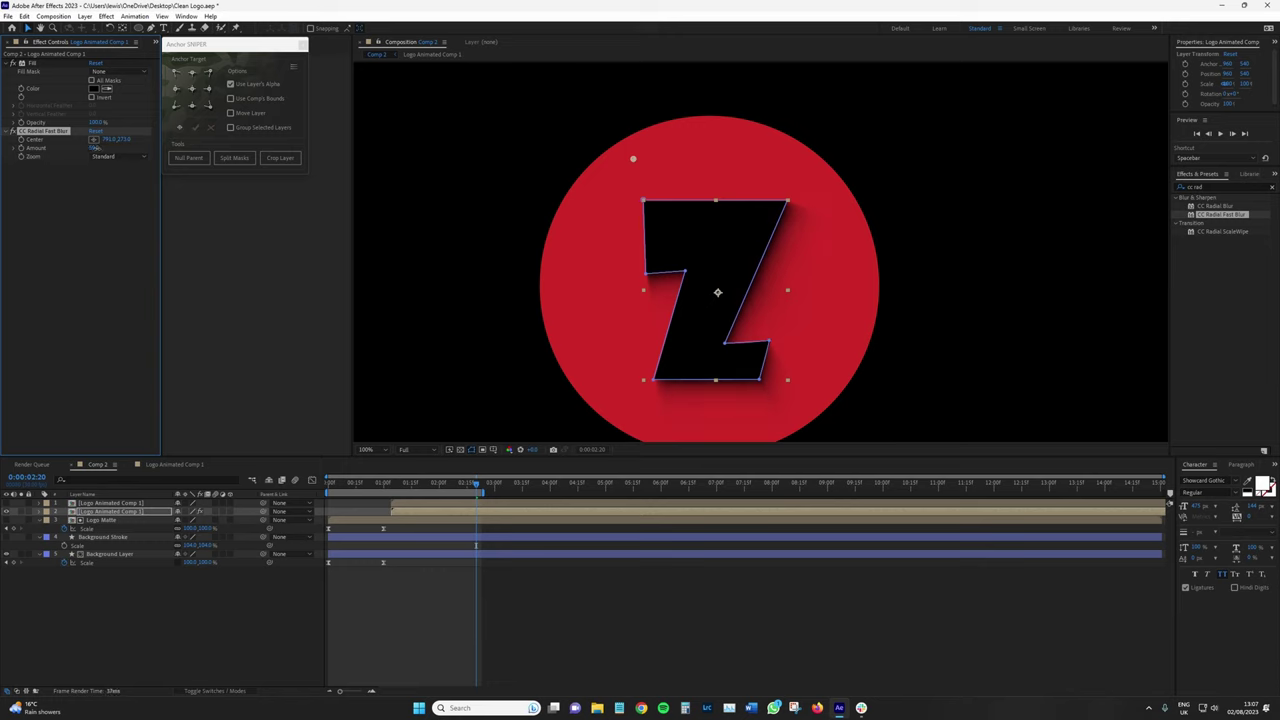
{"action": "left_click_drag", "start_coordinate": [96, 149], "coordinate": [90, 153]}
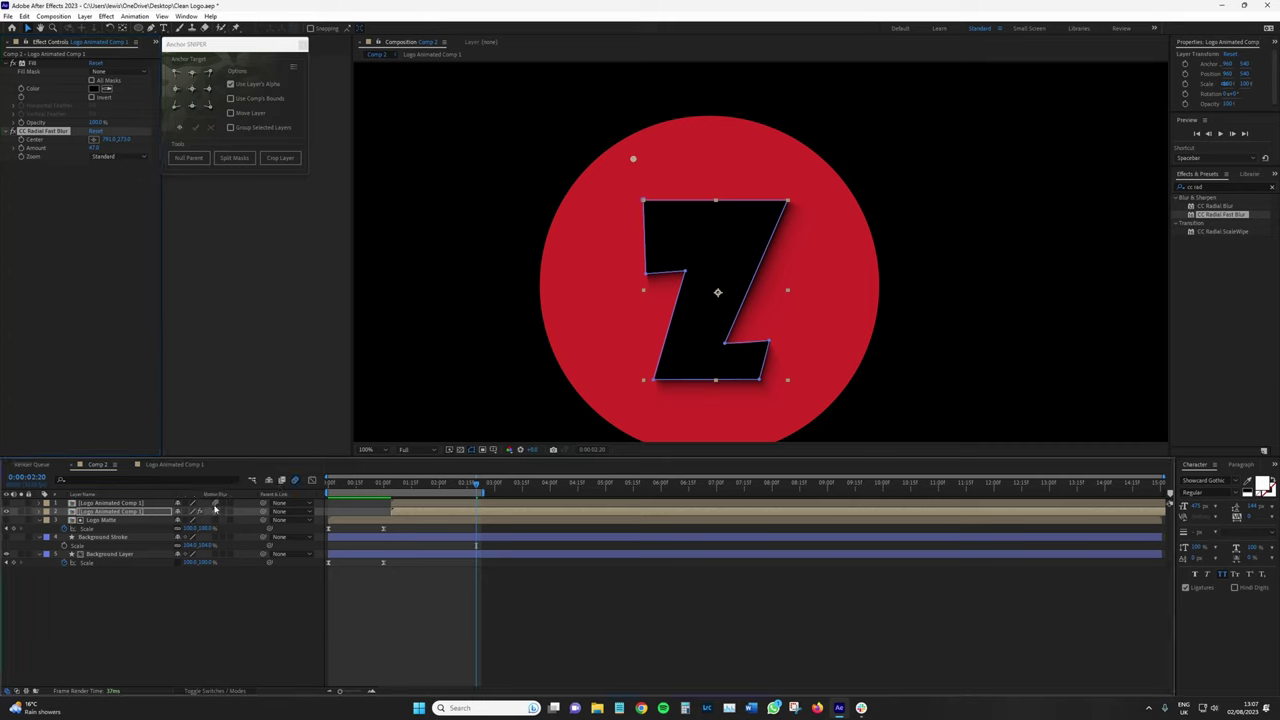
- Enable motion blur on both Logo Animated Comp 1 layers and make the top copy visible again
{"action": "left_click", "coordinate": [80, 641]}
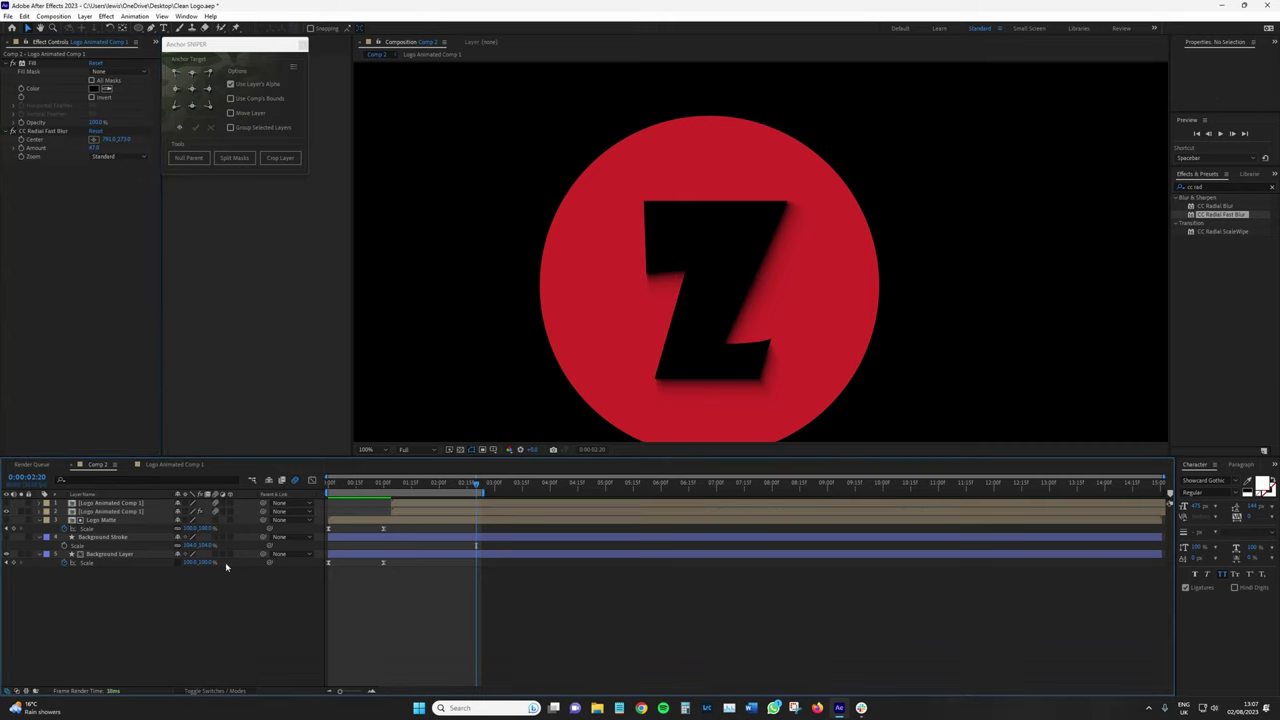
{"action": "left_click", "coordinate": [116, 512]}
{"action": "key", "text": "F4"}
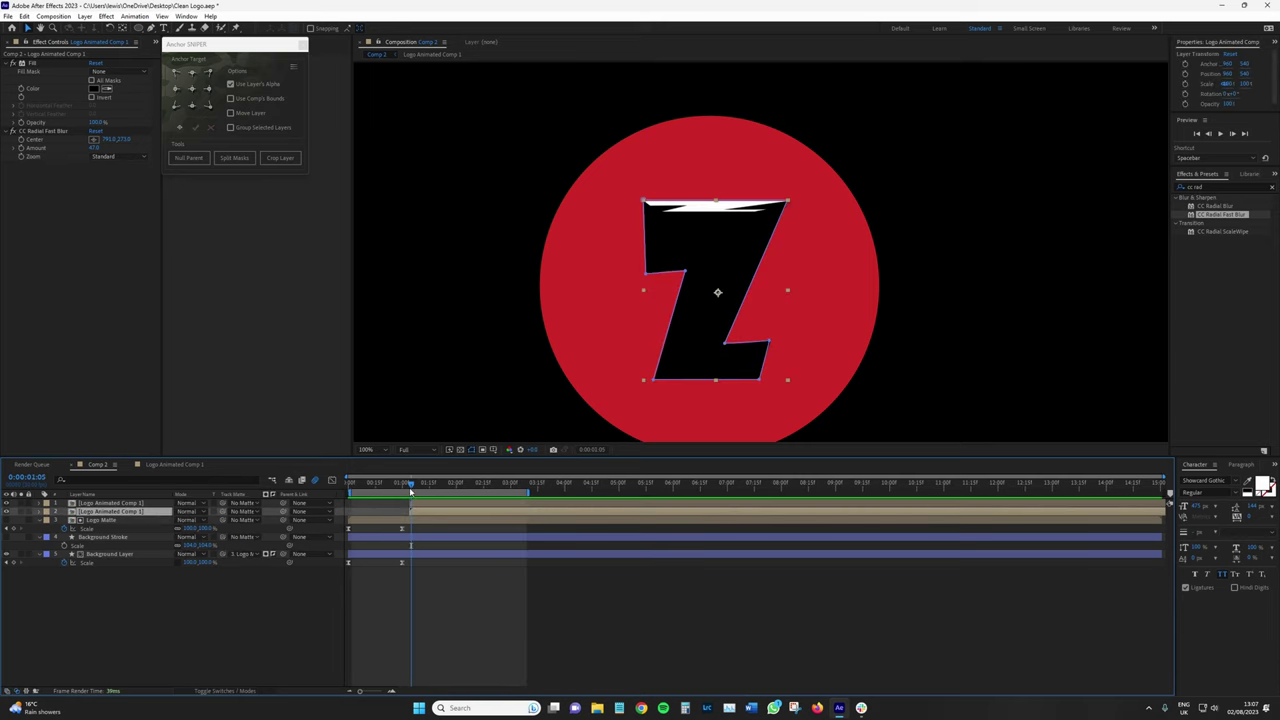
- At 0:00:01:04, add Opacity keyframes of 0% to both Logo Animated Comp 1 layers
{"action": "left_click", "coordinate": [410, 488]}
{"action": "left_click", "coordinate": [117, 503], "text": "shift"}
{"action": "key", "text": "t"}
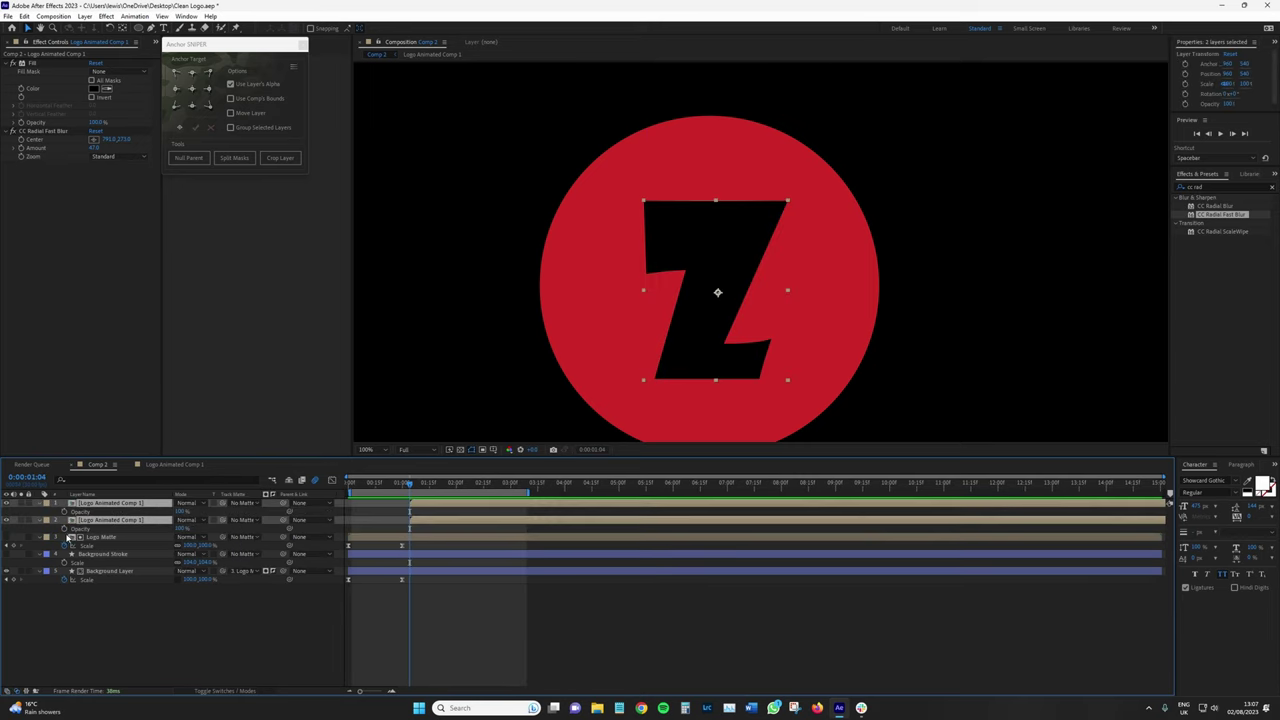
{"action": "left_click", "coordinate": [64, 529]}
{"action": "left_click", "coordinate": [186, 534]}
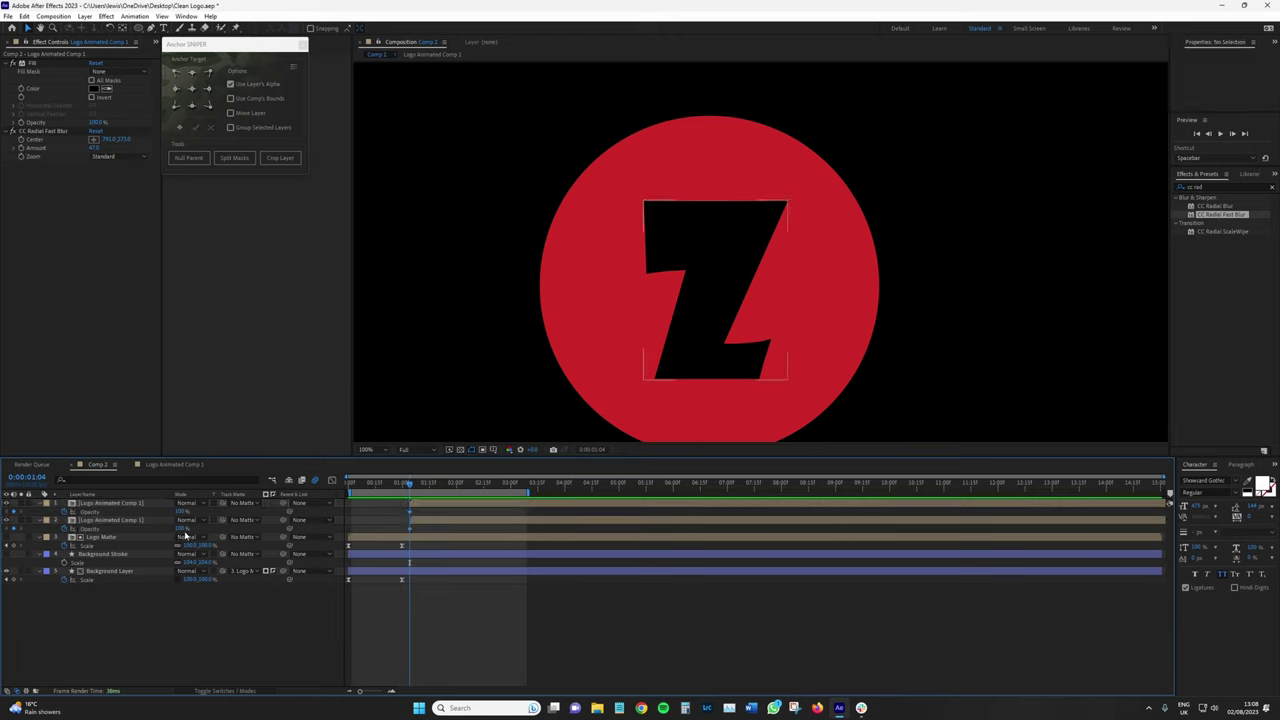
{"action": "left_click", "coordinate": [183, 529]}
{"action": "key", "text": "Return"}
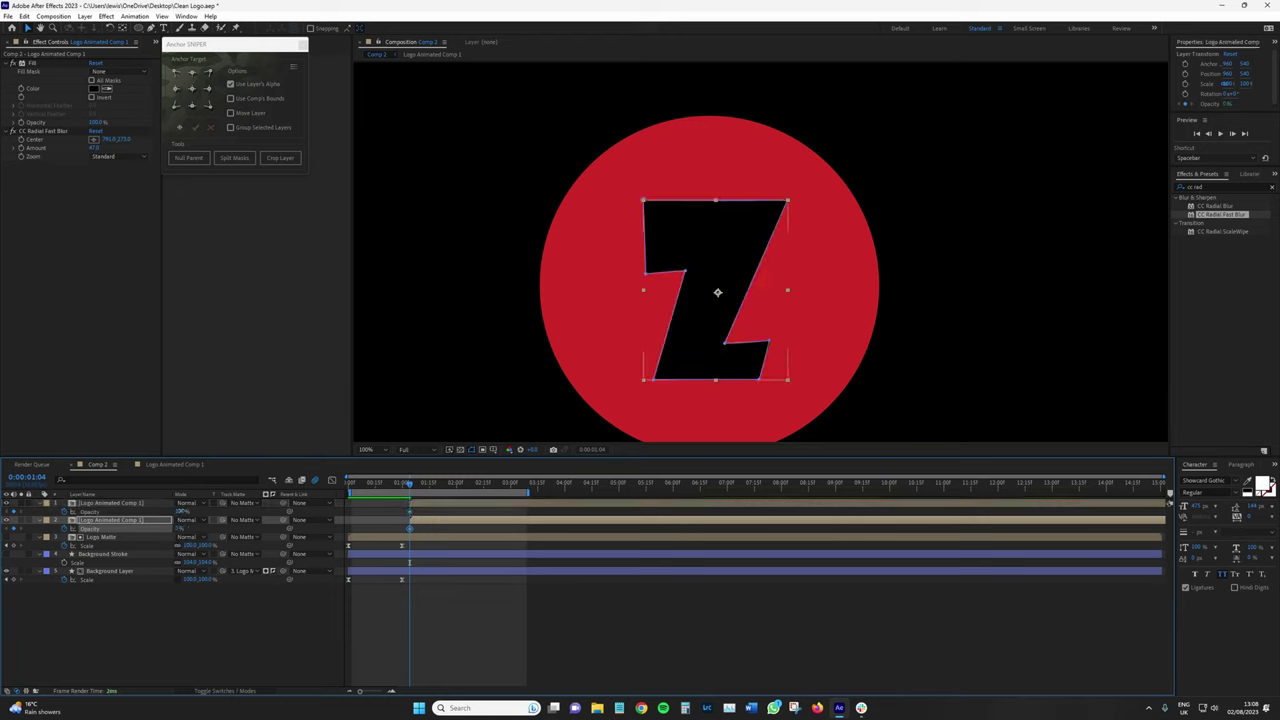
{"action": "left_click", "coordinate": [181, 511]}
{"action": "type", "text": "00"}
{"action": "key", "text": "Return"}
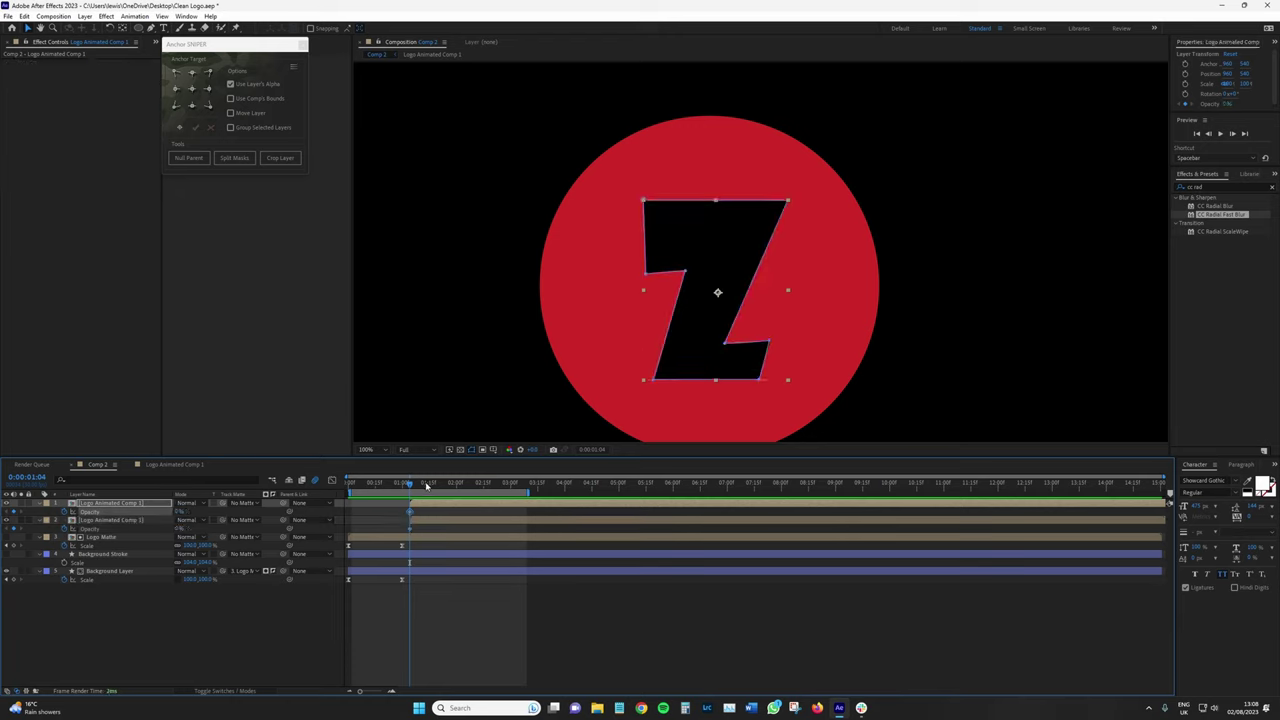
- At 0:00:01:12, key Opacity to 100% on both Logo Animated Comp 1 layers and preview the fade-in
{"action": "left_click", "coordinate": [426, 484]}
{"action": "left_click", "coordinate": [115, 520], "text": "ctrl"}
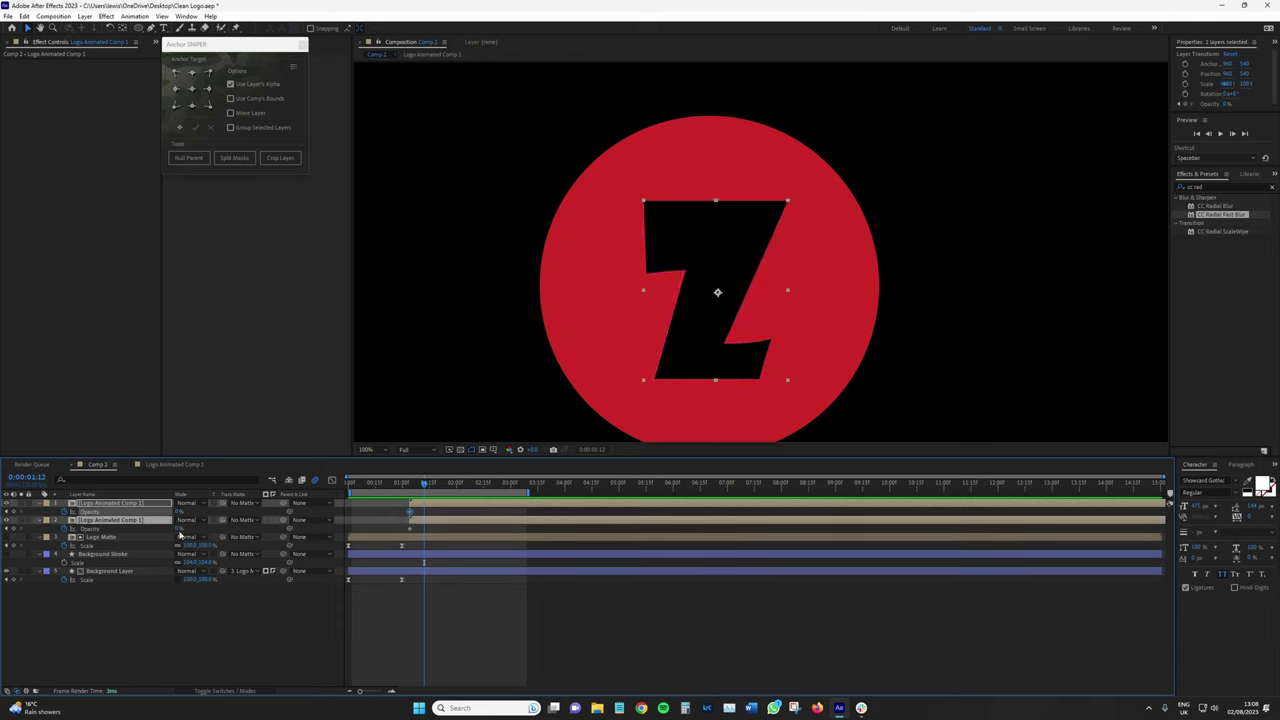
{"action": "left_click", "coordinate": [179, 531]}
{"action": "left_click", "coordinate": [134, 520]}
{"action": "left_click", "coordinate": [125, 505], "text": "ctrl"}
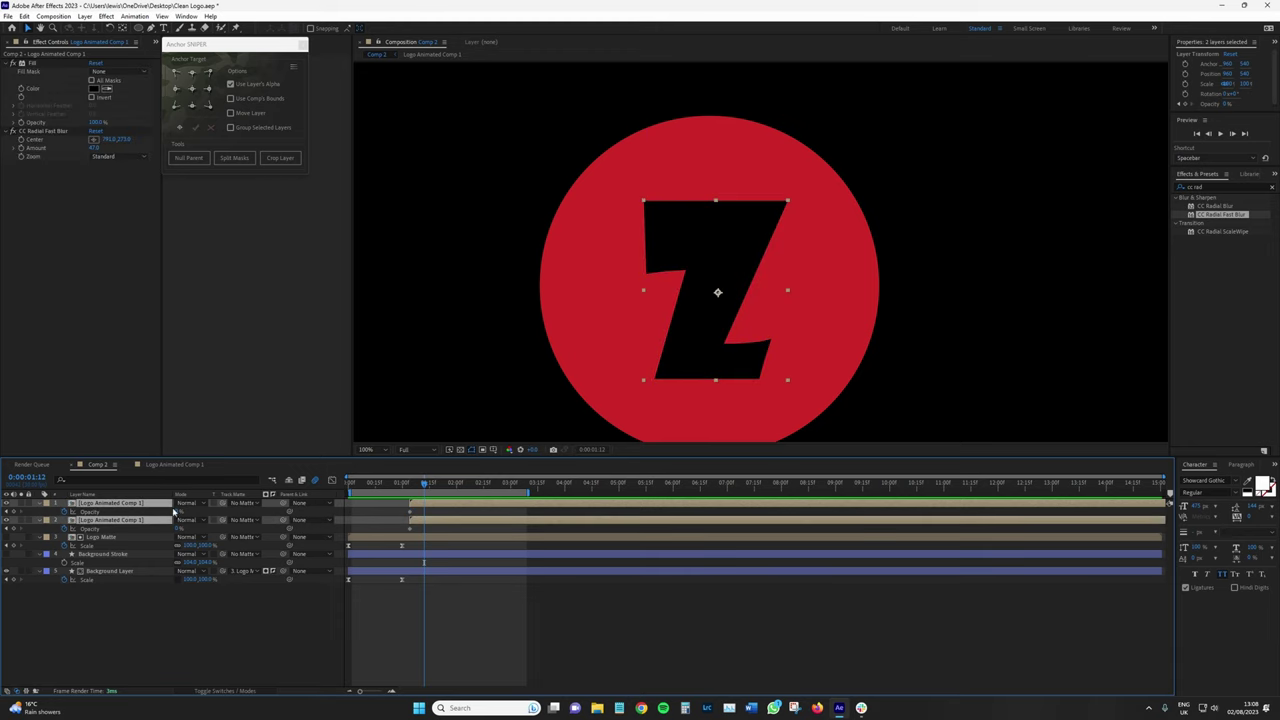
{"action": "left_click_drag", "start_coordinate": [183, 511], "coordinate": [299, 520]}
{"action": "left_click_drag", "start_coordinate": [424, 487], "coordinate": [421, 516]}
{"action": "key", "text": "space"}
- Rename the lower Logo Animated Comp 1 copy as Shadow
{"action": "right_click", "coordinate": [121, 513]}
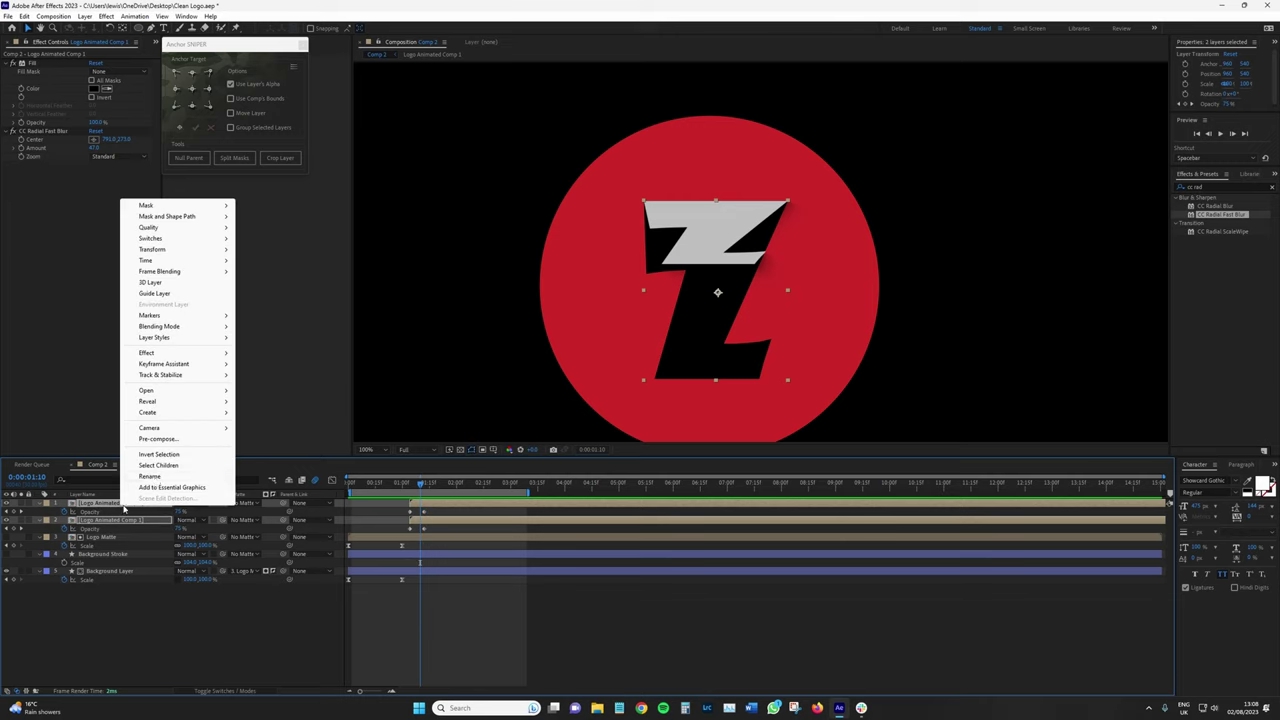
{"action": "left_click", "coordinate": [154, 476]}
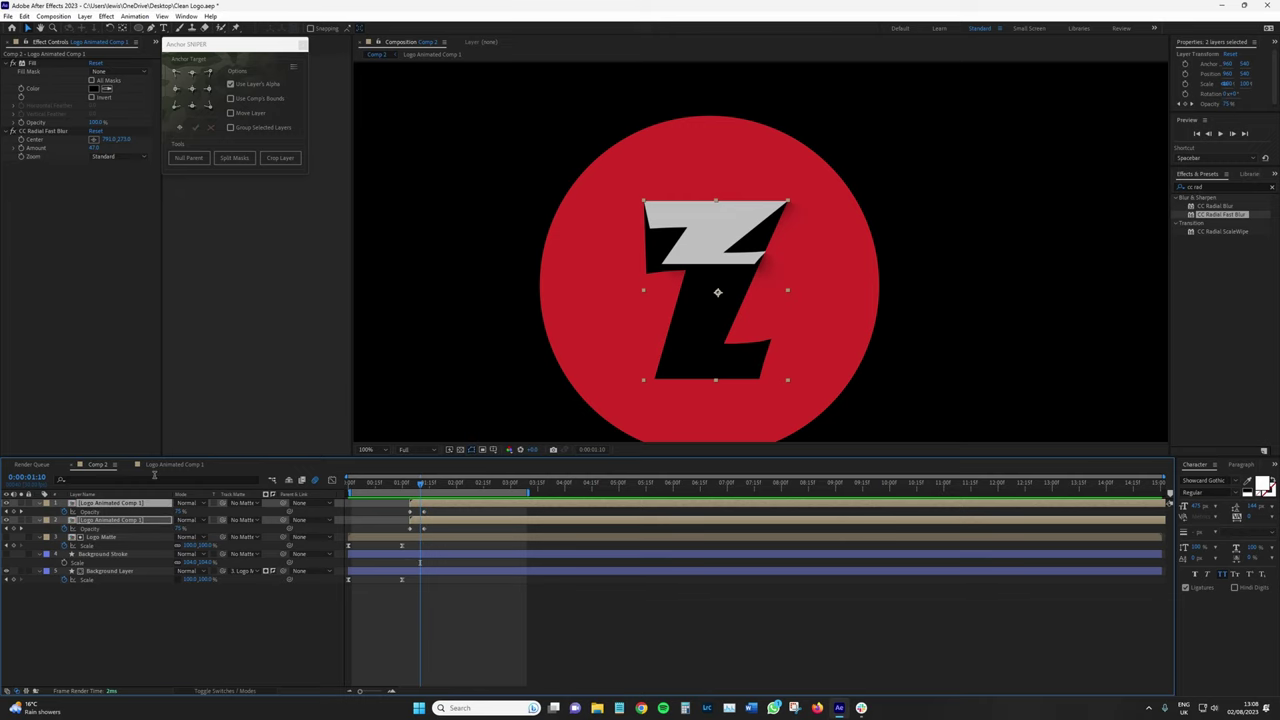
{"action": "right_click", "coordinate": [122, 522]}
{"action": "left_click", "coordinate": [110, 570]}
{"action": "right_click", "coordinate": [117, 522]}
{"action": "left_click", "coordinate": [145, 492]}
{"action": "type", "text": "Shadow"}
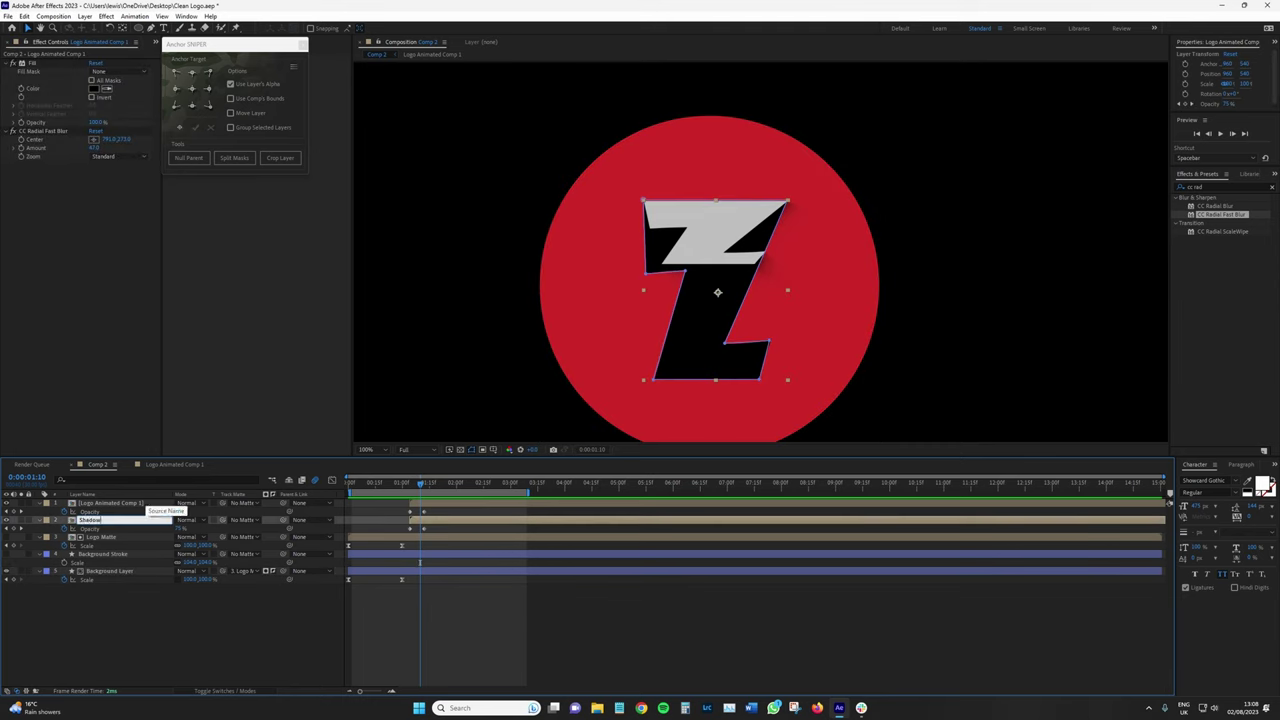
{"action": "key", "text": "Return"}
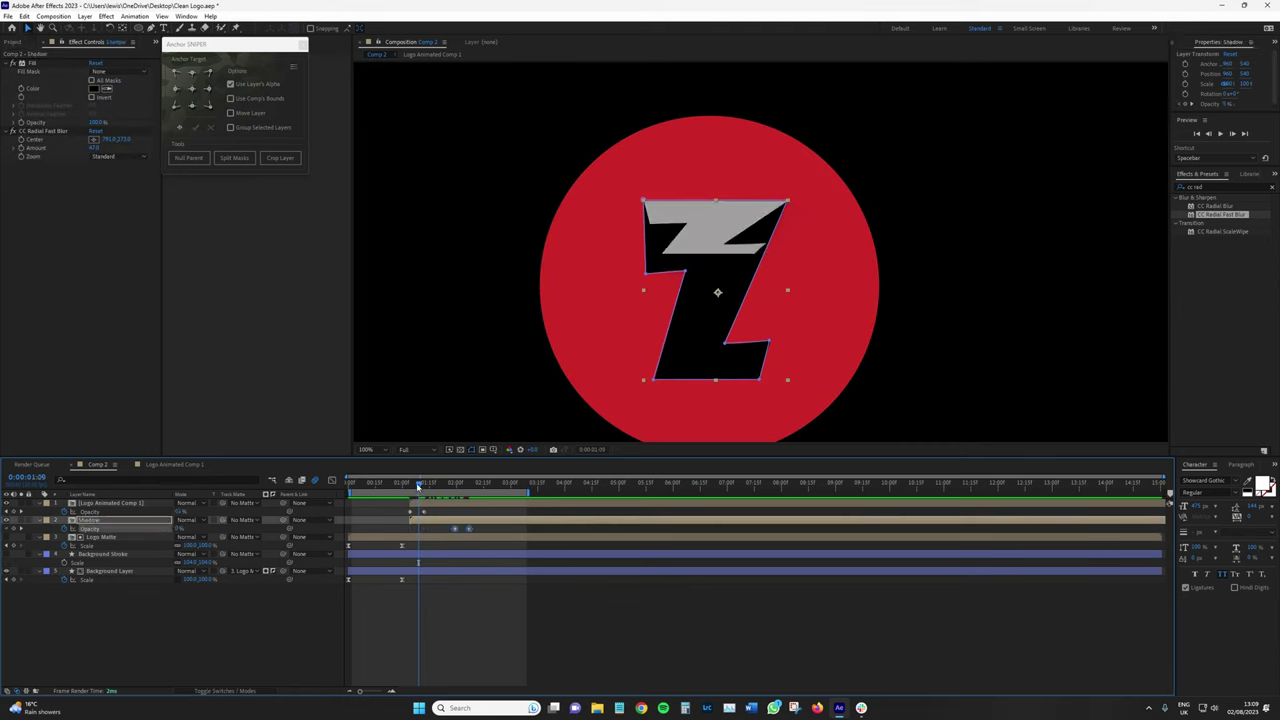
- Preview the shadow's timing and move Shadow's first Opacity keyframe to just before 0:00:02:00
{"action": "key", "text": "space"}
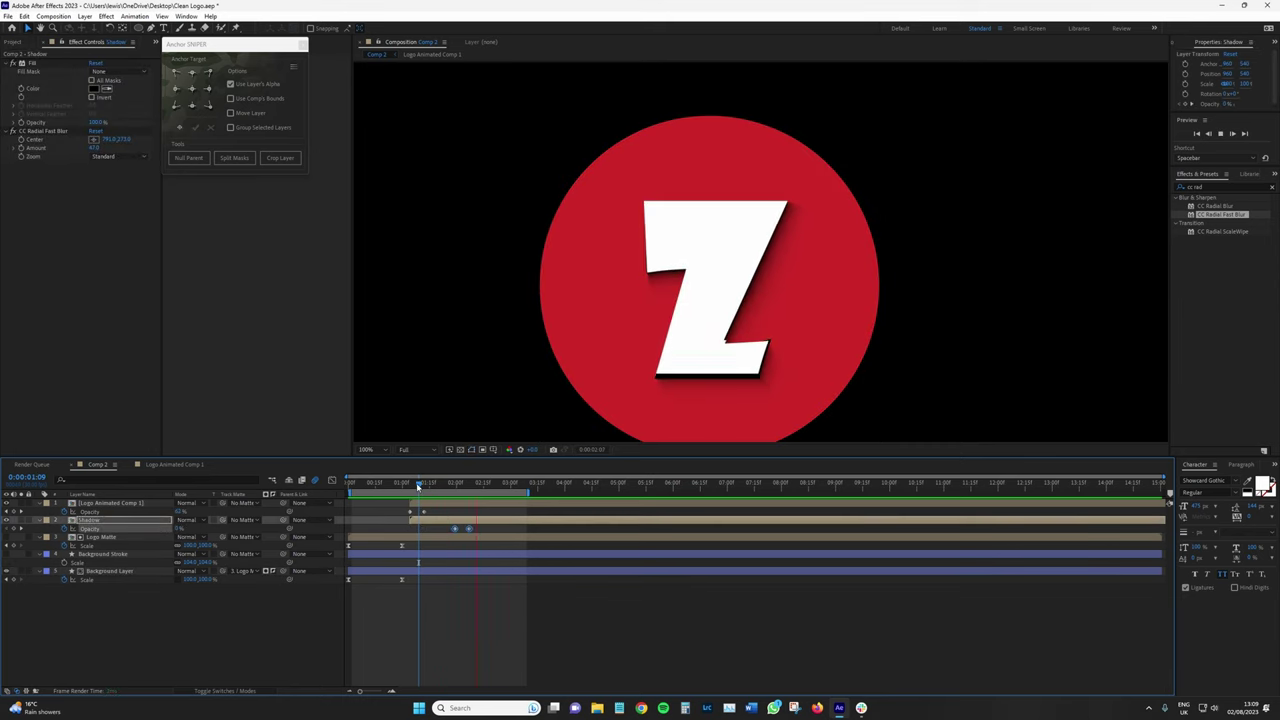
{"action": "left_click_drag", "start_coordinate": [418, 486], "coordinate": [448, 529]}
{"action": "left_click", "coordinate": [440, 541]}
{"action": "left_click_drag", "start_coordinate": [470, 491], "coordinate": [438, 492]}
{"action": "key", "text": "space"}
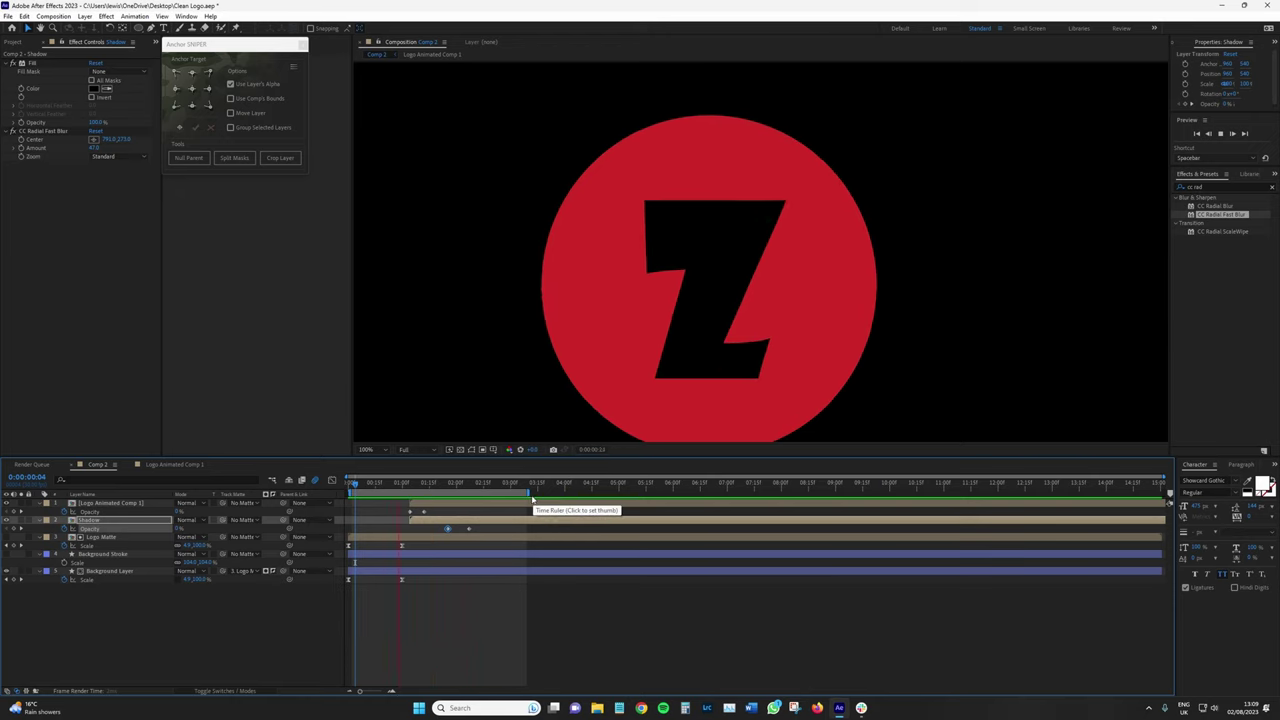
- Extend the end of the work area slightly and make the Background Stroke layer visible at 0:00:01:22
{"action": "left_click_drag", "start_coordinate": [531, 492], "coordinate": [541, 492]}
{"action": "left_click", "coordinate": [378, 488]}
{"action": "left_click_drag", "start_coordinate": [378, 488], "coordinate": [442, 494]}
{"action": "scroll", "coordinate": [619, 345], "scroll_direction": "down", "scroll_amount": 1}
{"action": "scroll", "coordinate": [619, 345], "scroll_direction": "up", "scroll_amount": 1}
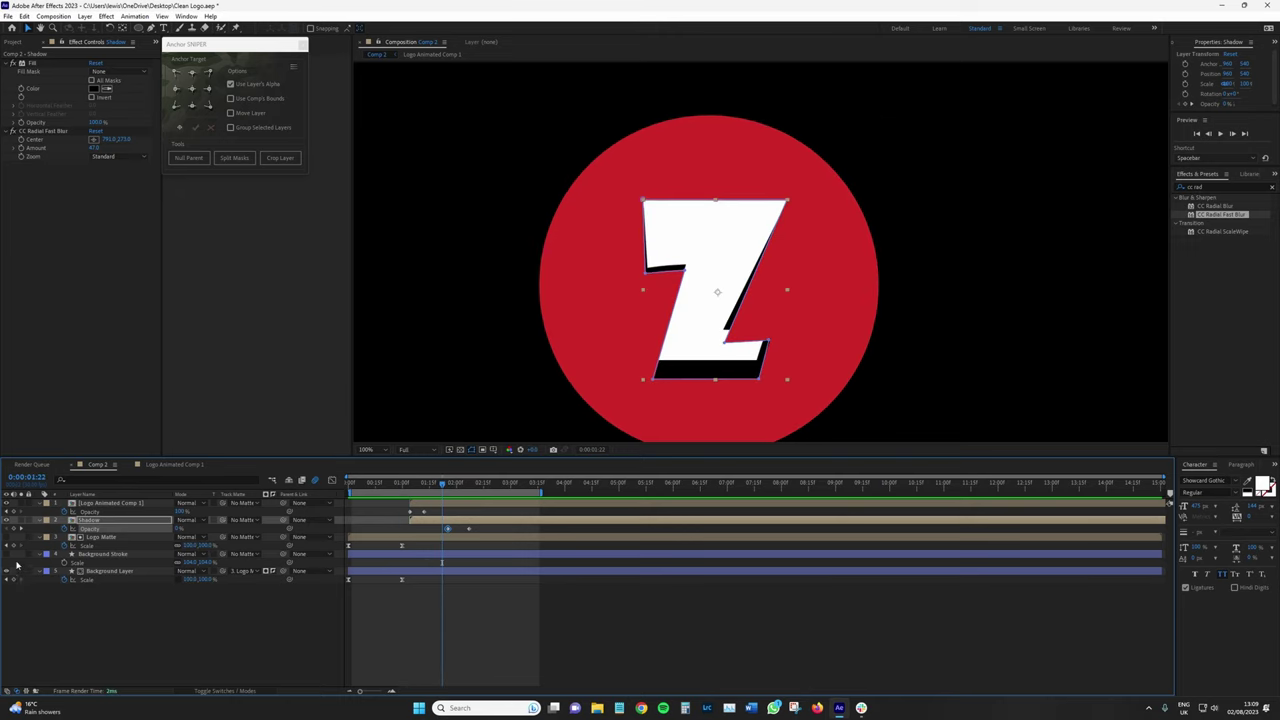
{"action": "scroll", "coordinate": [660, 297], "scroll_direction": "down", "scroll_amount": 2}
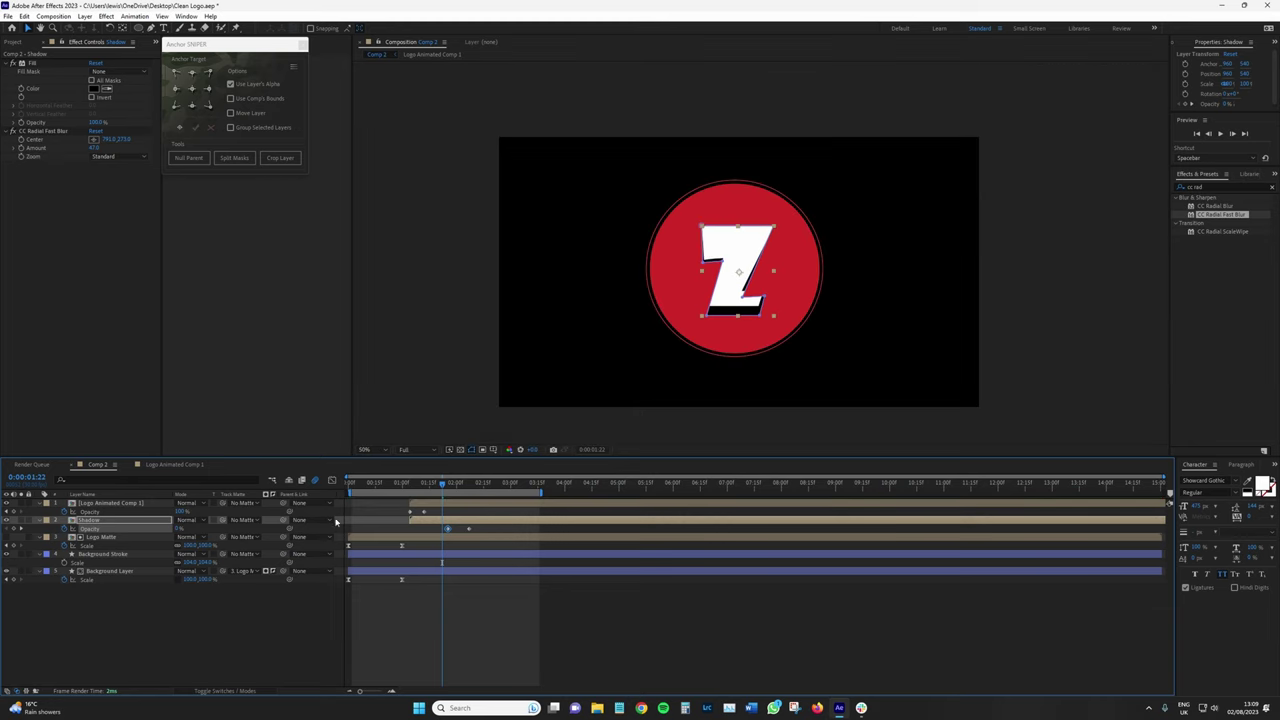
- Find the Radial Wipe effect and apply it to the Background Stroke layer
{"action": "left_click_drag", "start_coordinate": [1222, 187], "coordinate": [1054, 172]}
{"action": "type", "text": "linea"}
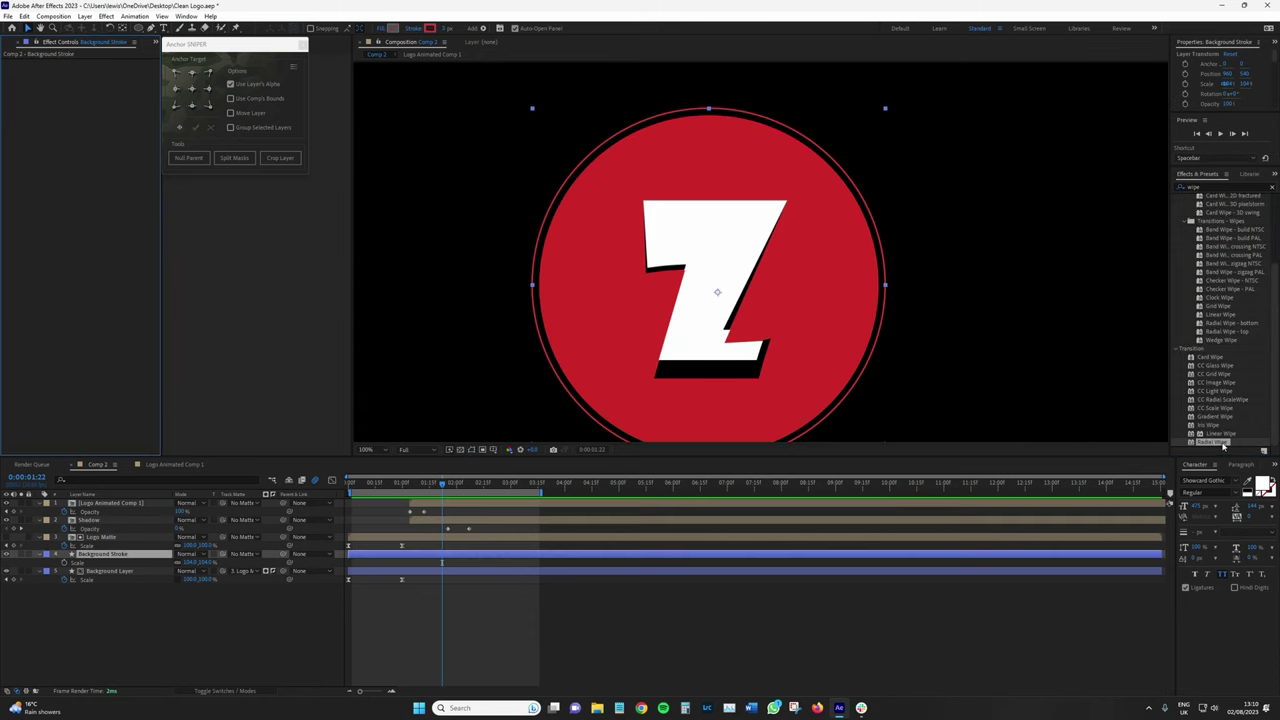
{"action": "left_click_drag", "start_coordinate": [1222, 446], "coordinate": [78, 206]}
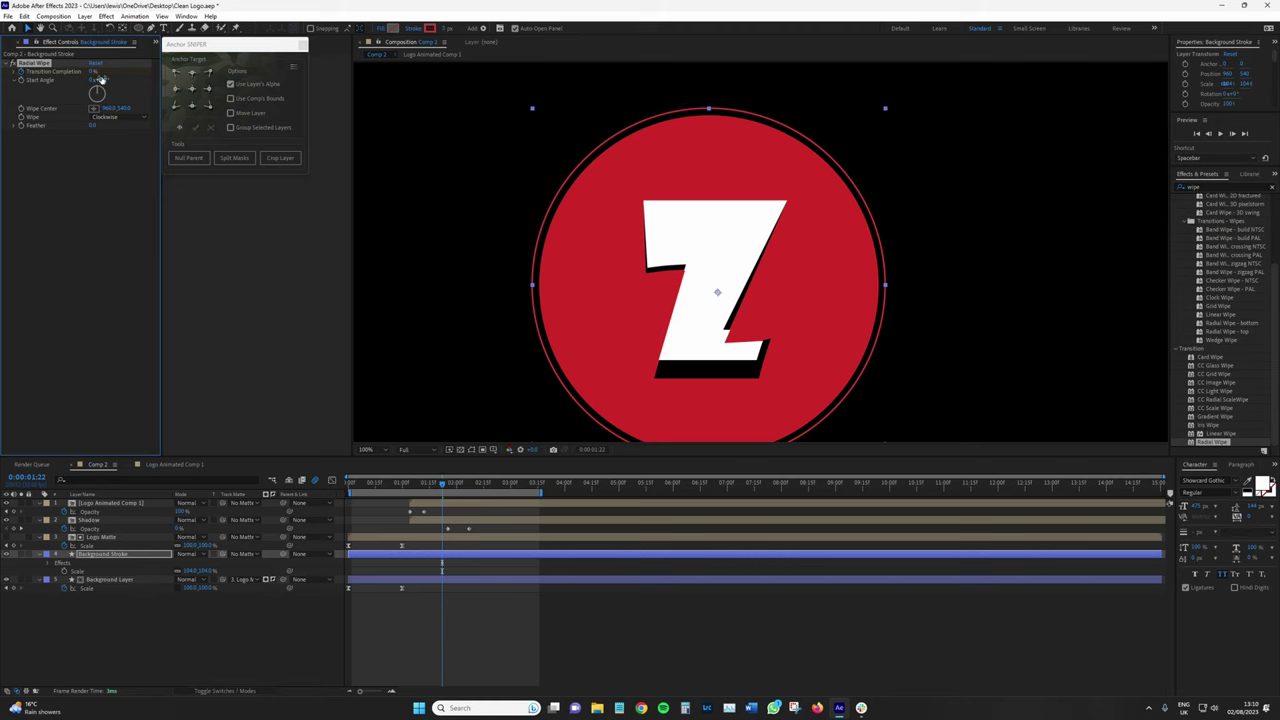
- Set the Radial Wipe to Counterclockwise with Transition Completion at 100%, and move that keyframe to just after 0:00:01:00
{"action": "left_click", "coordinate": [118, 117]}
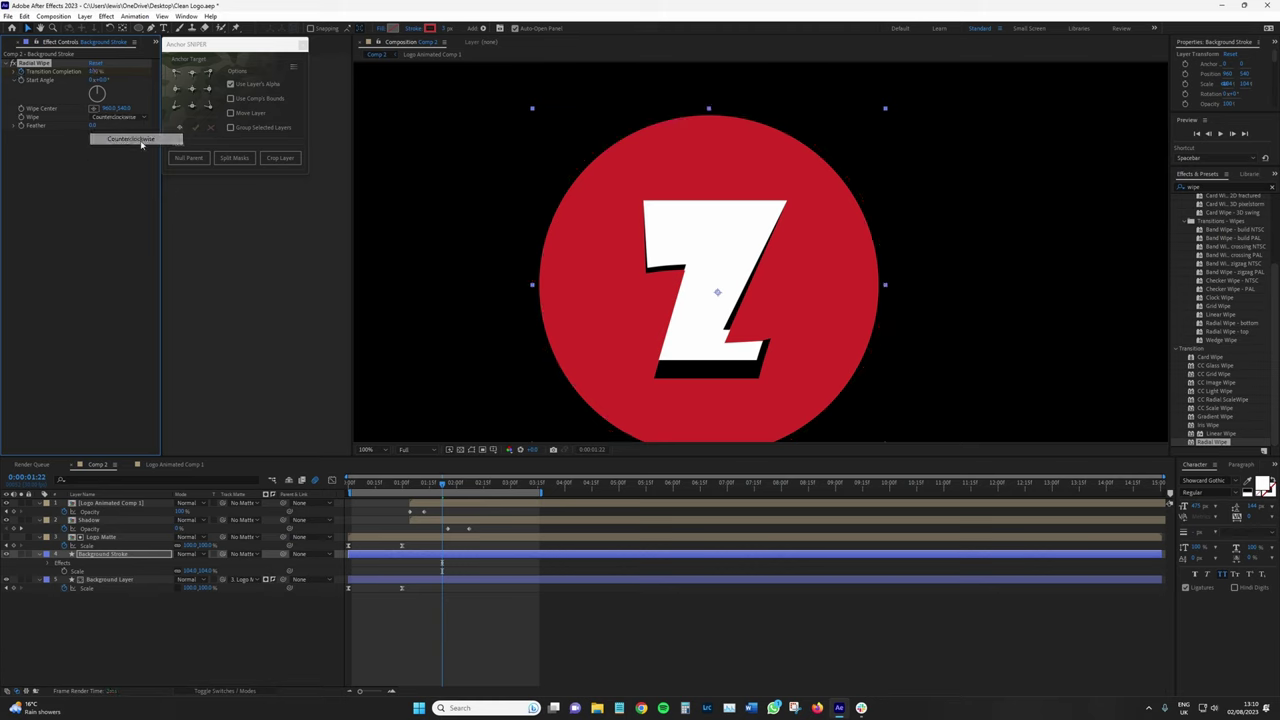
{"action": "left_click", "coordinate": [115, 137]}
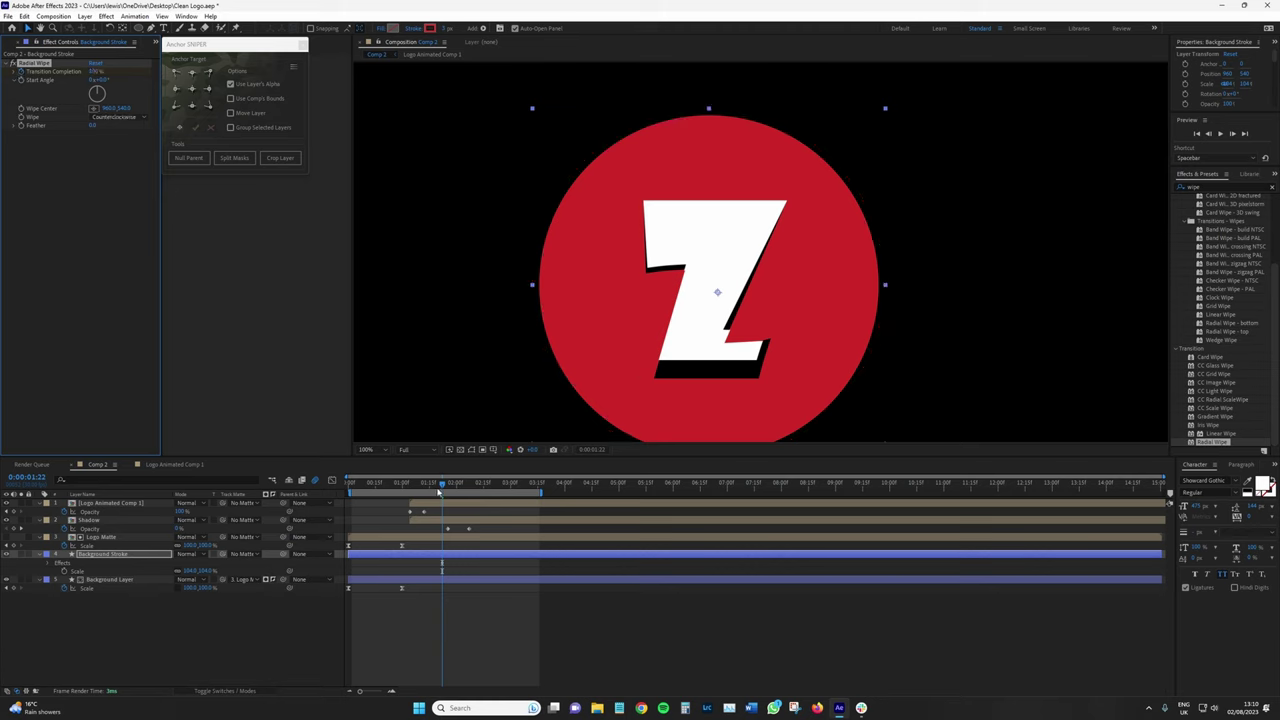
{"action": "left_click_drag", "start_coordinate": [440, 487], "coordinate": [420, 492]}
{"action": "key", "text": "u"}
{"action": "left_click_drag", "start_coordinate": [442, 571], "coordinate": [410, 576]}
{"action": "mouse_move", "coordinate": [420, 490]}
{"action": "left_mouse_down"}
{"action": "mouse_move", "coordinate": [378, 498]}
{"action": "mouse_move", "coordinate": [399, 502]}
{"action": "left_mouse_up"}
{"action": "left_click_drag", "start_coordinate": [410, 574], "coordinate": [403, 575]}
- At 0:00:01:15, key the Radial Wipe's Transition Completion to 0% and scrub through the stroke's reveal
{"action": "left_click_drag", "start_coordinate": [400, 485], "coordinate": [428, 488]}
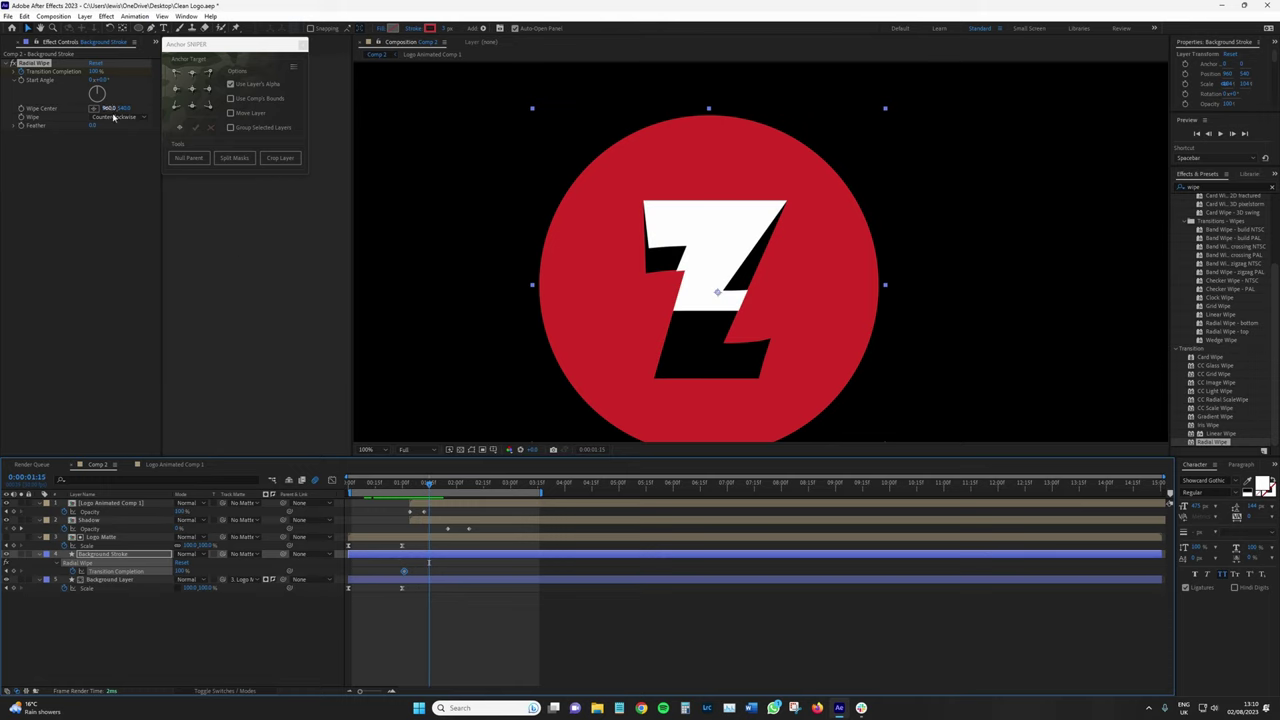
{"action": "left_click", "coordinate": [97, 72]}
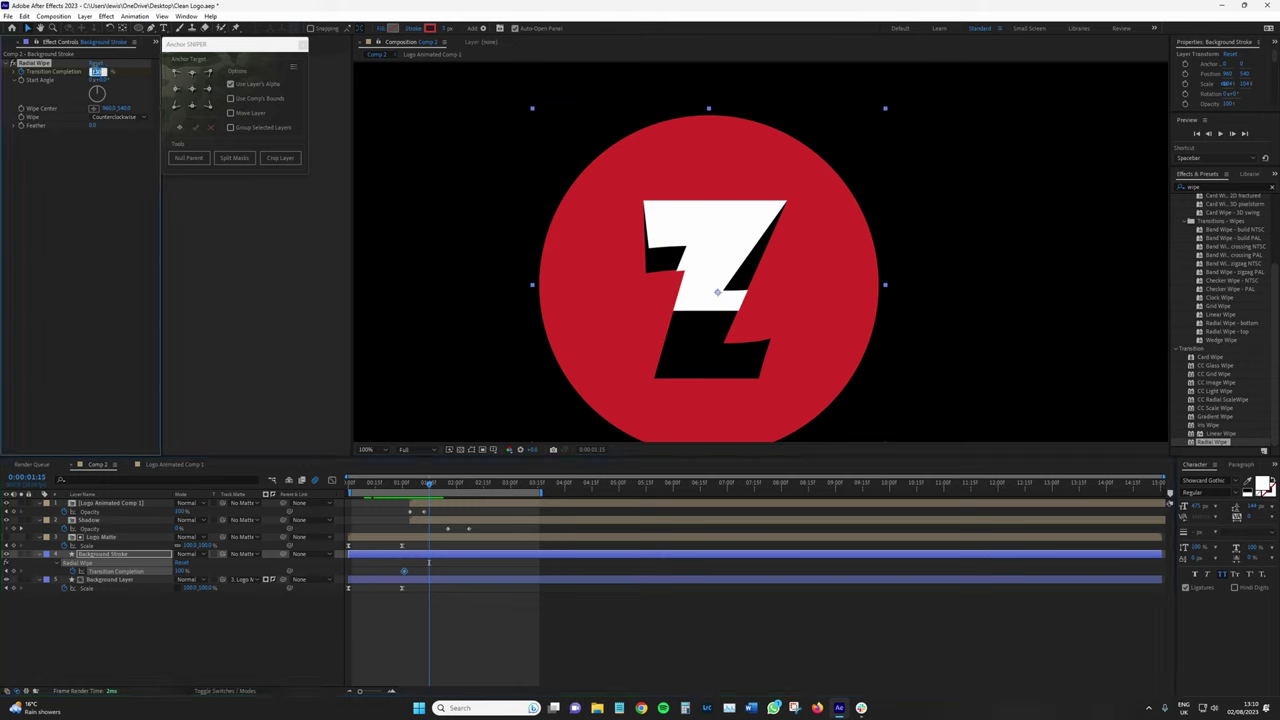
{"action": "type", "text": "0"}
{"action": "key", "text": "Return"}
{"action": "left_click_drag", "start_coordinate": [405, 487], "coordinate": [424, 488]}
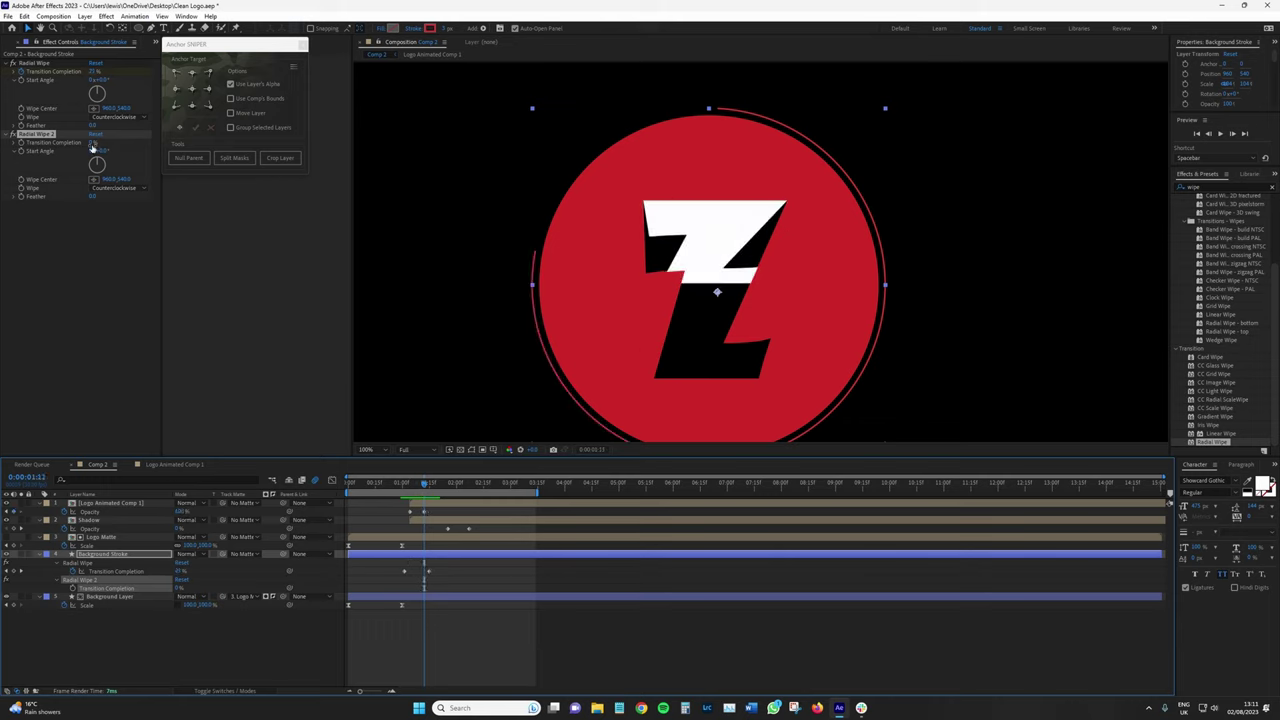
- Set Radial Wipe 2 to Clockwise and add a Transition Completion keyframe of 0% at 0:00:01:06
{"action": "mouse_move", "coordinate": [92, 143]}
{"action": "left_mouse_down"}
{"action": "mouse_move", "coordinate": [129, 145]}
{"action": "mouse_move", "coordinate": [72, 148]}
{"action": "left_mouse_up"}
{"action": "left_click_drag", "start_coordinate": [416, 487], "coordinate": [413, 487]}
{"action": "scroll", "coordinate": [489, 383], "scroll_direction": "down", "scroll_amount": 1}
{"action": "scroll", "coordinate": [520, 363], "scroll_direction": "up", "scroll_amount": 1}
{"action": "left_click_drag", "start_coordinate": [520, 363], "coordinate": [529, 287]}
{"action": "left_click", "coordinate": [20, 142]}
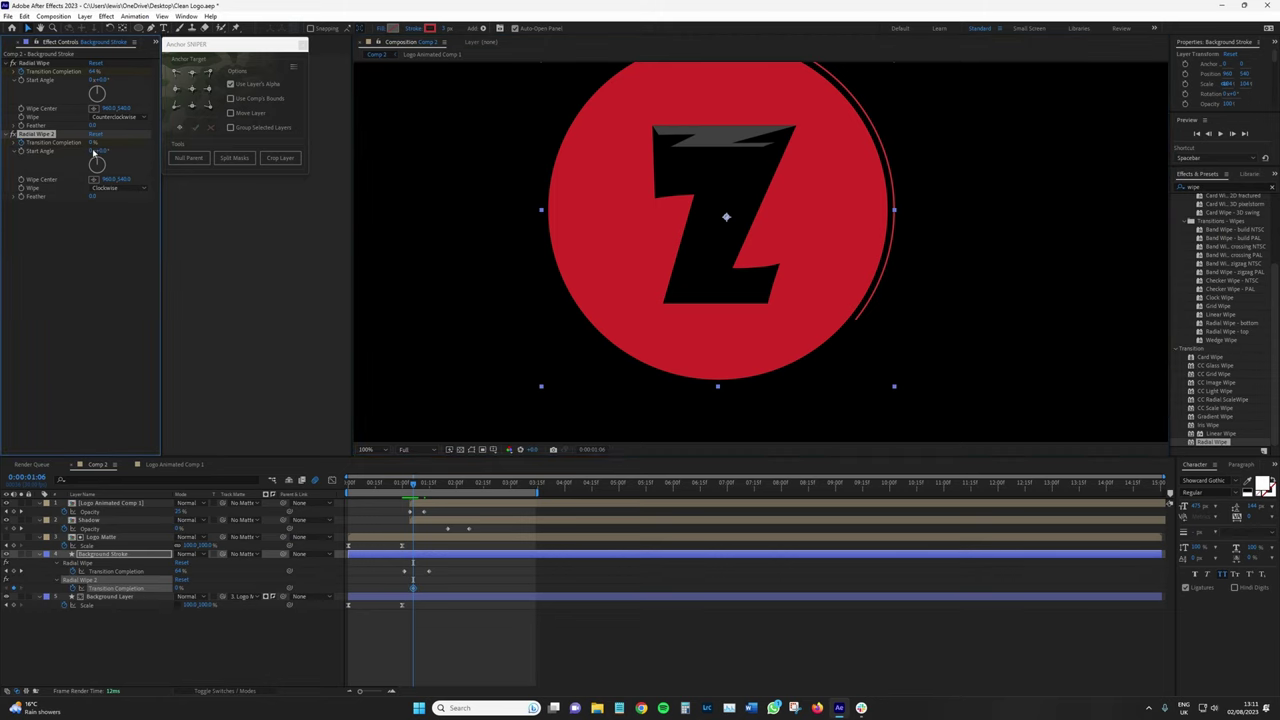
- At 0:00:01:14, raise Radial Wipe 2's Transition Completion until only a short arc of the stroke remains
{"action": "left_click_drag", "start_coordinate": [414, 485], "coordinate": [425, 485]}
{"action": "scroll", "coordinate": [503, 369], "scroll_direction": "down", "scroll_amount": 1}
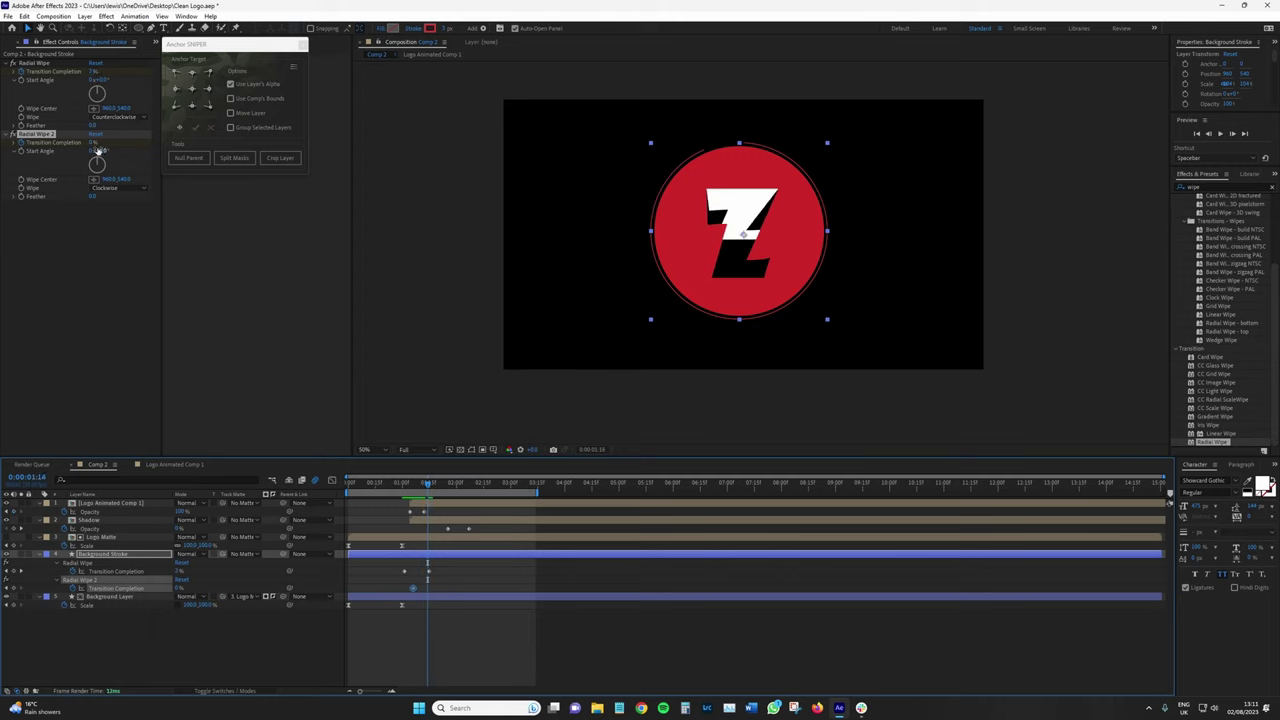
{"action": "left_click_drag", "start_coordinate": [92, 142], "coordinate": [135, 143]}
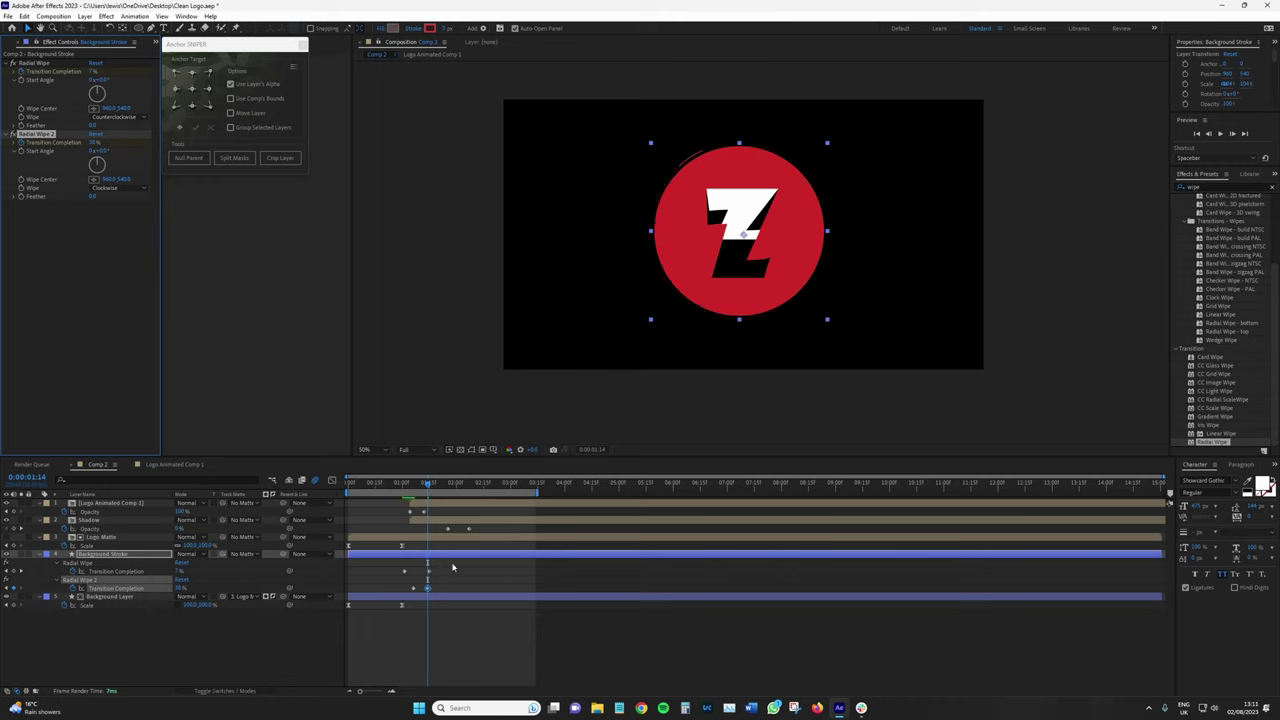
- At about 0:00:01:16, raise Radial Wipe 2's Transition Completion to shorten the remaining arc of the stroke
{"action": "left_click", "coordinate": [436, 490]}
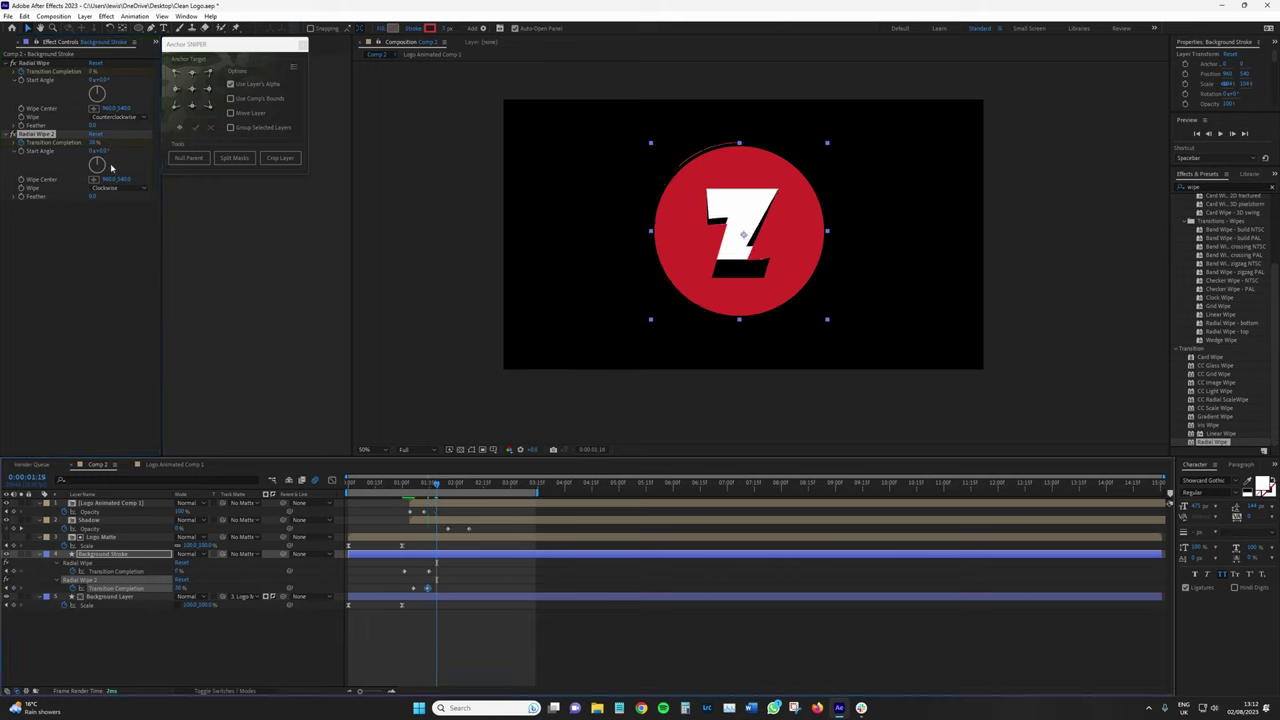
{"action": "left_click_drag", "start_coordinate": [95, 143], "coordinate": [99, 143]}
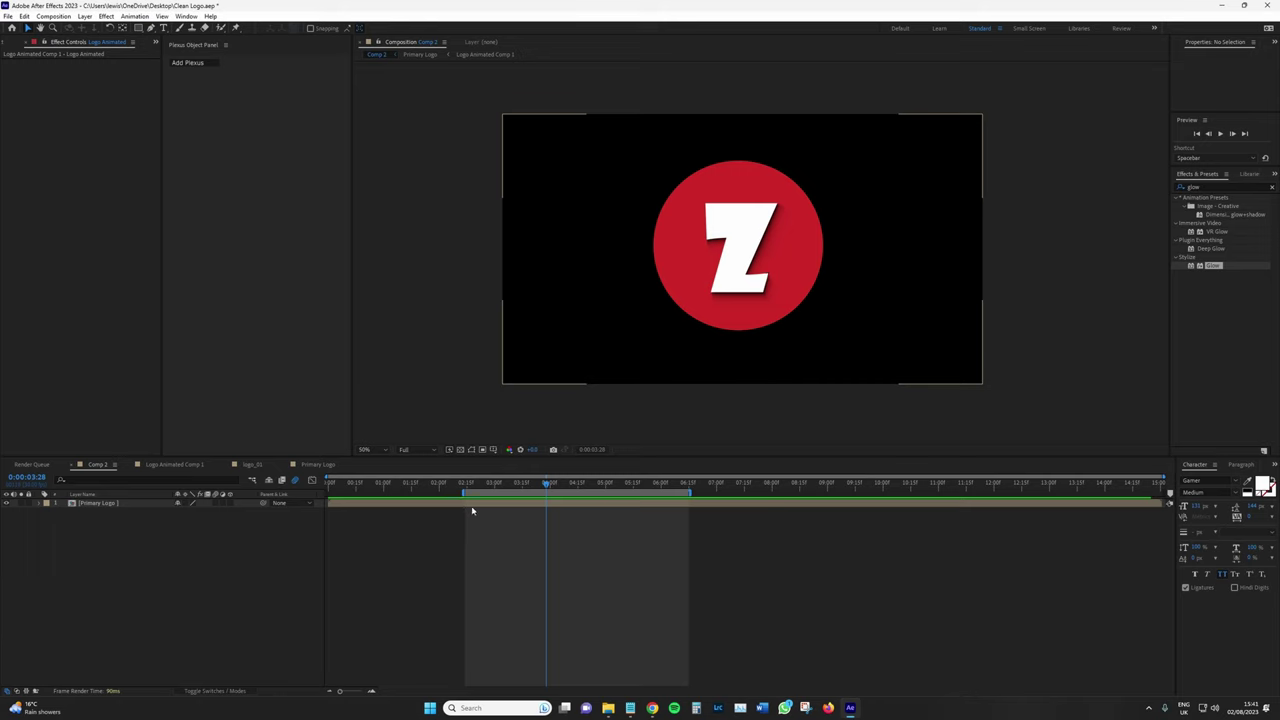
- Extend the work area from the composition start to about 0:00:06:21 and preview the Primary Logo animation
{"action": "left_click_drag", "start_coordinate": [472, 491], "coordinate": [334, 491]}
{"action": "left_click_drag", "start_coordinate": [553, 488], "coordinate": [705, 484]}
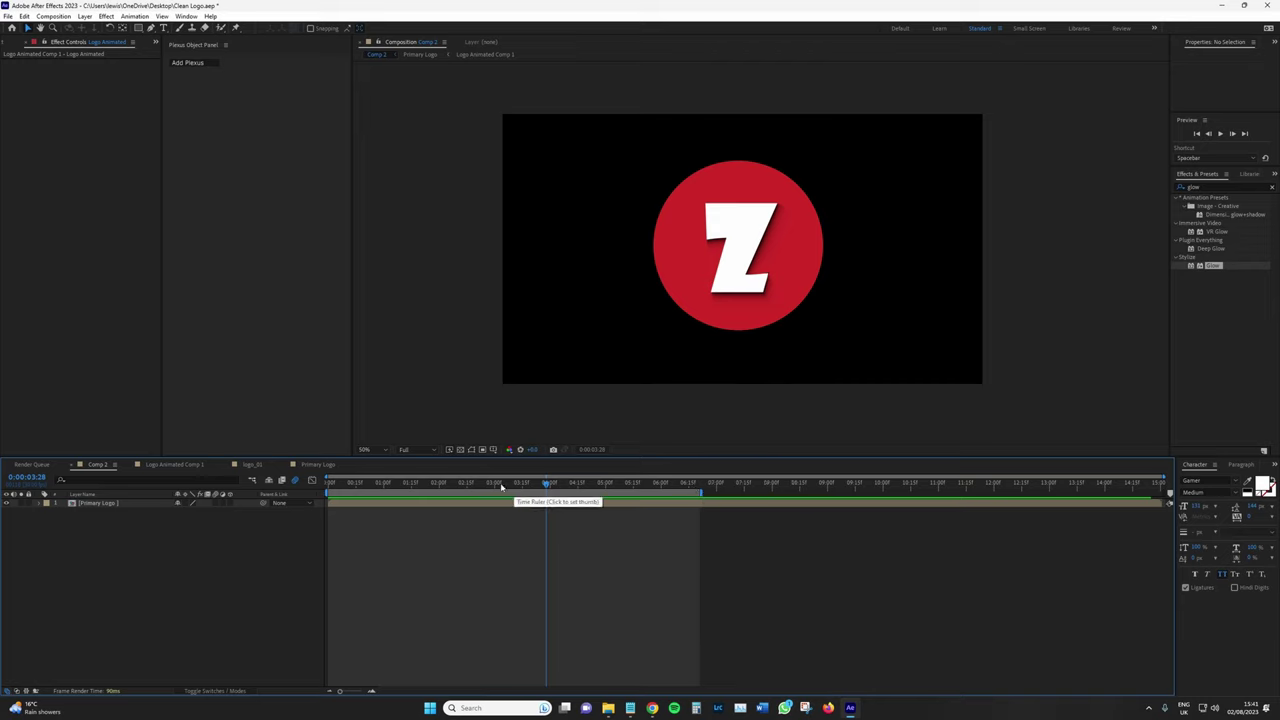
{"action": "key", "text": "Home"}
{"action": "key", "text": "space"}
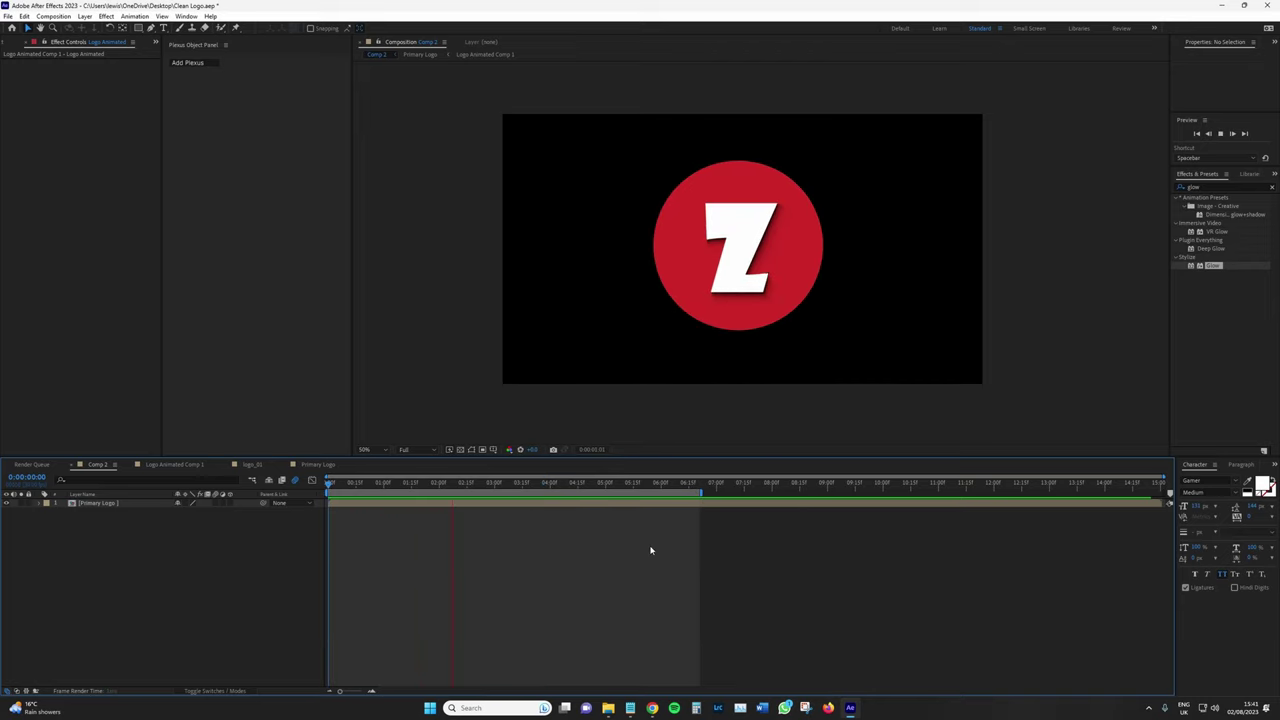
{"action": "key", "text": "space"}
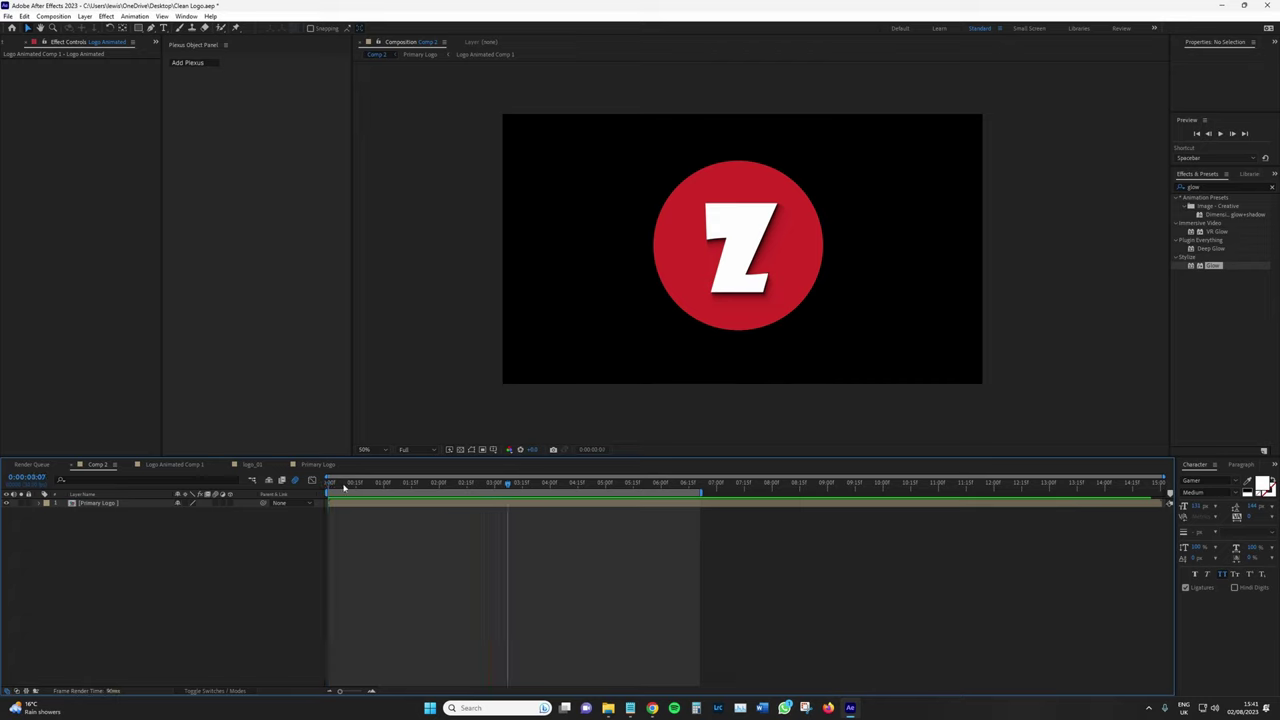
- Replay the logo animation from the start two more times
{"action": "key", "text": "Home"}
{"action": "key", "text": "space"}
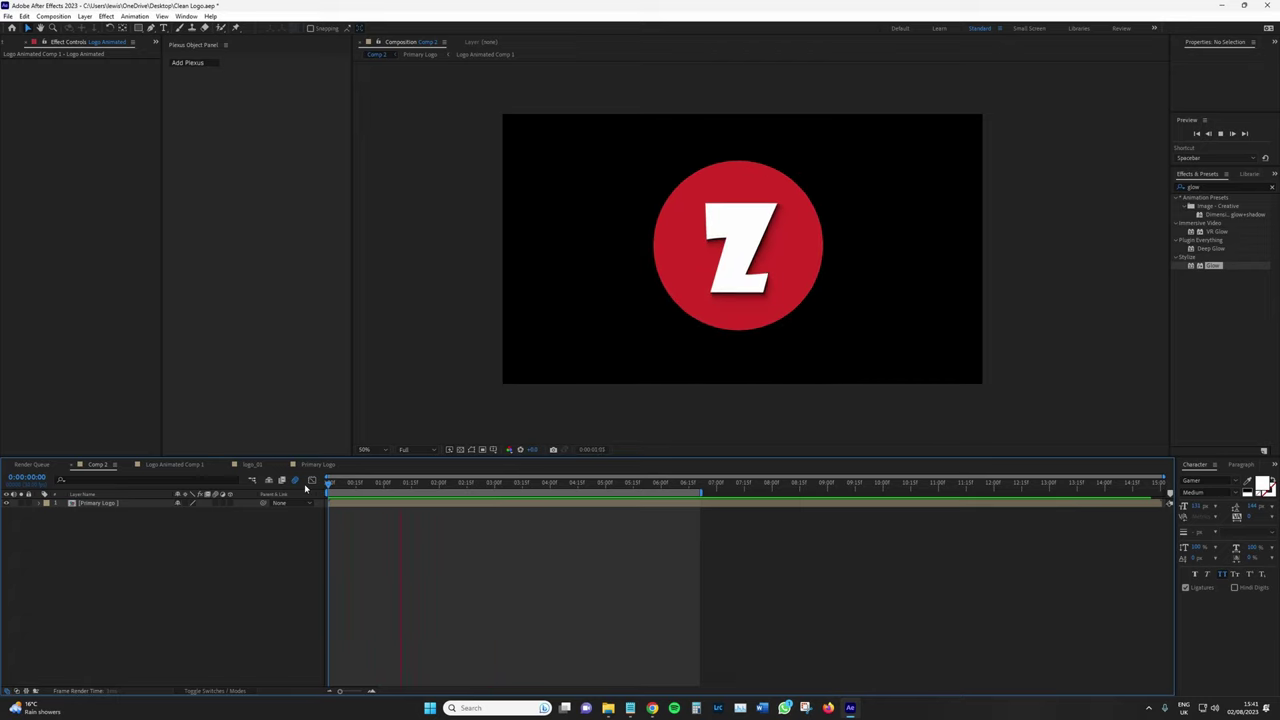
{"action": "key", "text": "space"}
{"action": "key", "text": "Home"}
{"action": "key", "text": "space"}
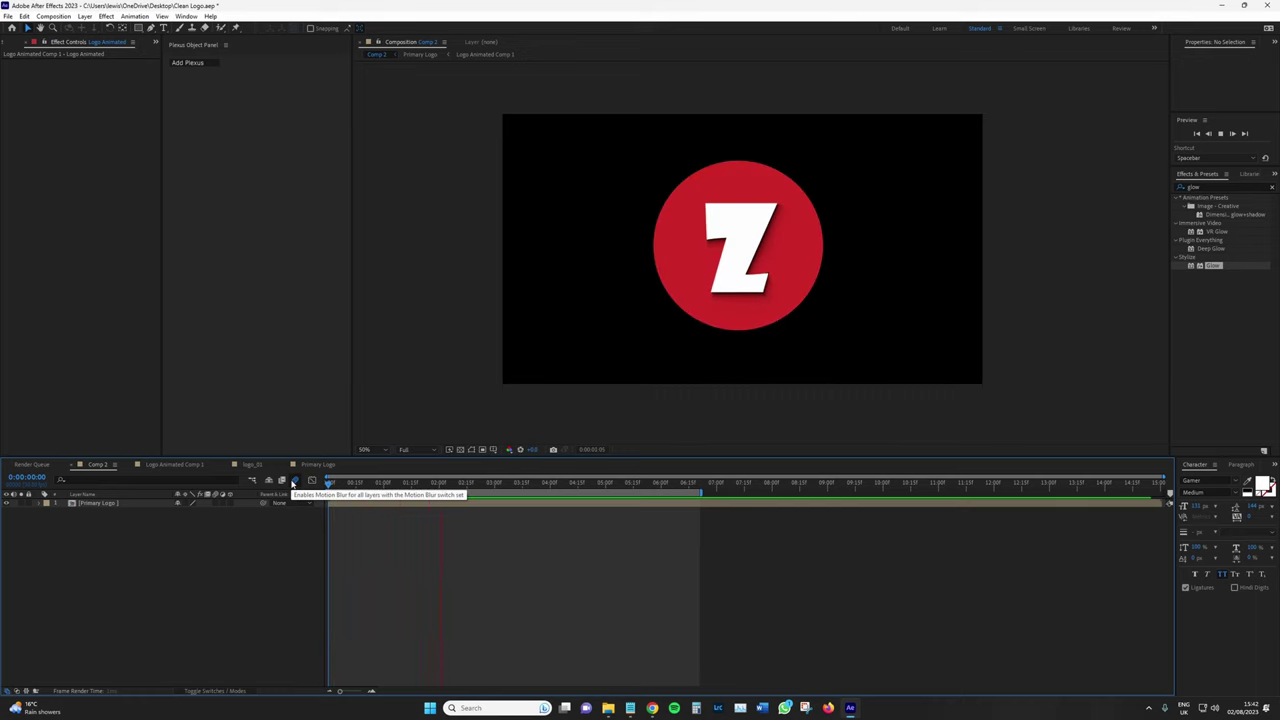
{"action": "key", "text": "space"}
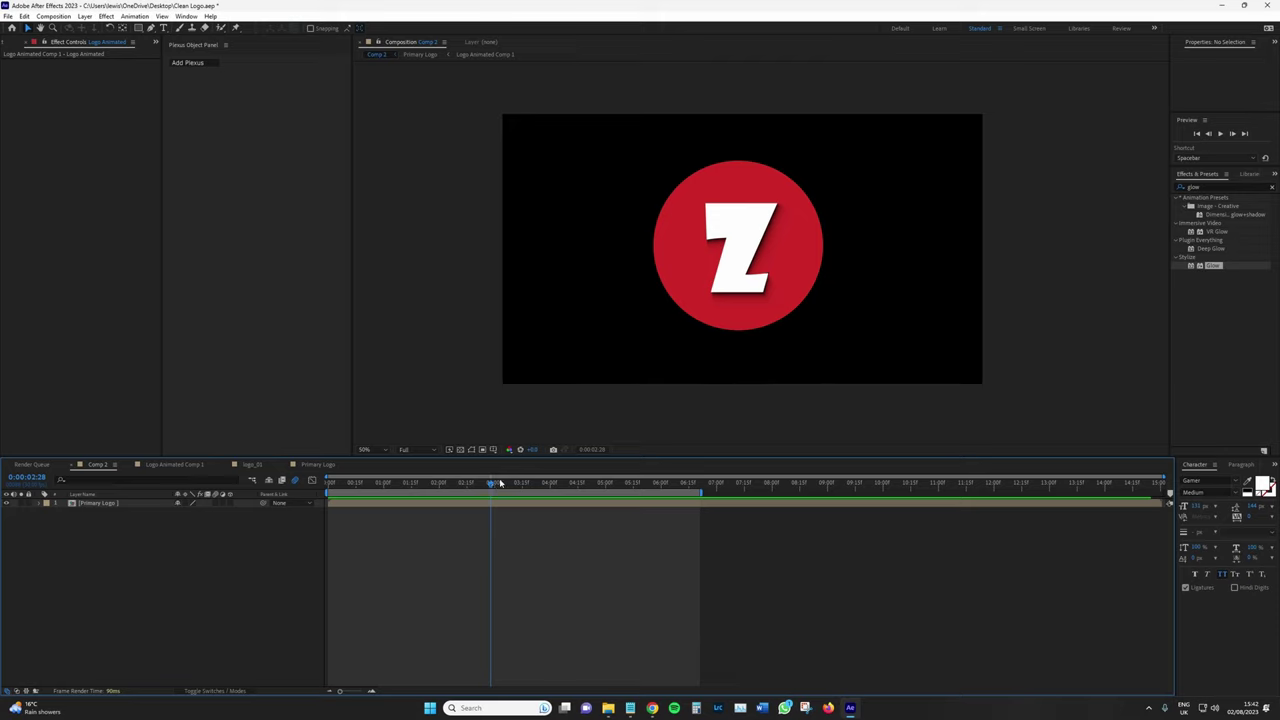
- Park the playhead at 0:00:03:09 and add two adjustment layers above the Primary Logo layer
{"action": "mouse_move", "coordinate": [528, 486]}
{"action": "left_mouse_down"}
{"action": "mouse_move", "coordinate": [545, 487]}
{"action": "mouse_move", "coordinate": [510, 487]}
{"action": "left_mouse_up"}
{"action": "left_click", "coordinate": [559, 505]}
{"action": "left_click", "coordinate": [85, 16]}
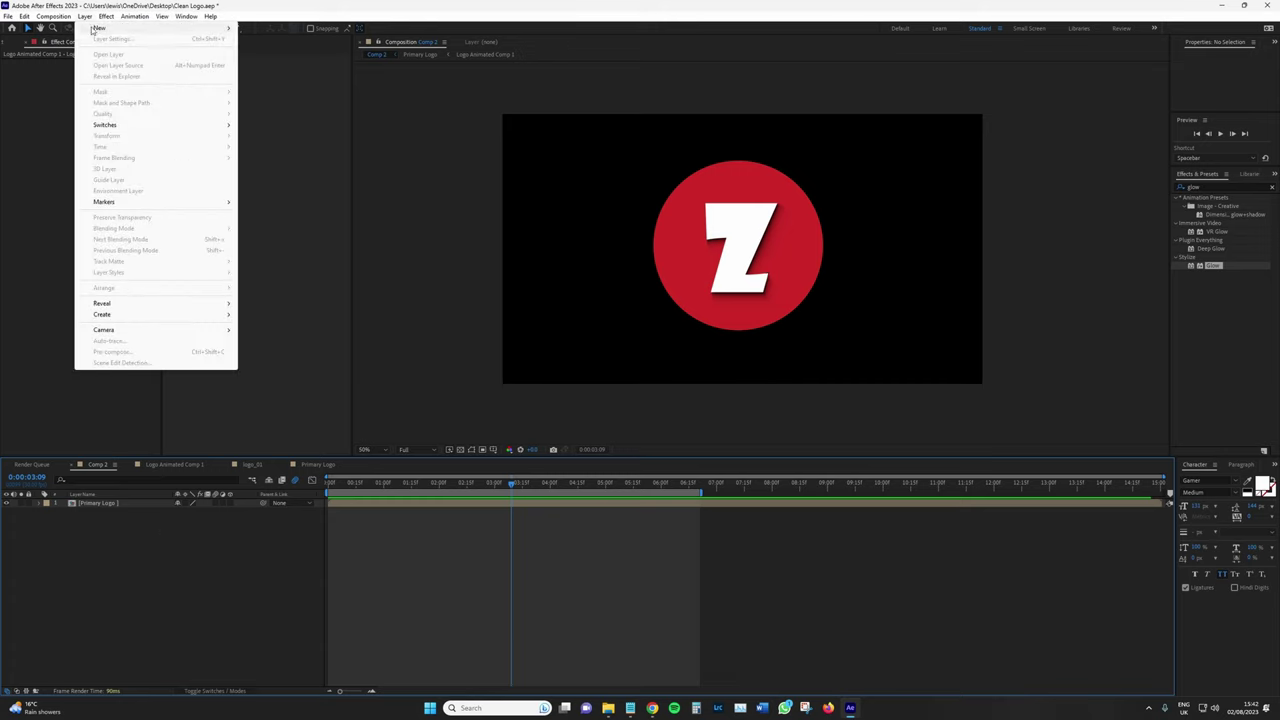
{"action": "mouse_move", "coordinate": [110, 28]}
{"action": "left_click", "coordinate": [310, 99]}
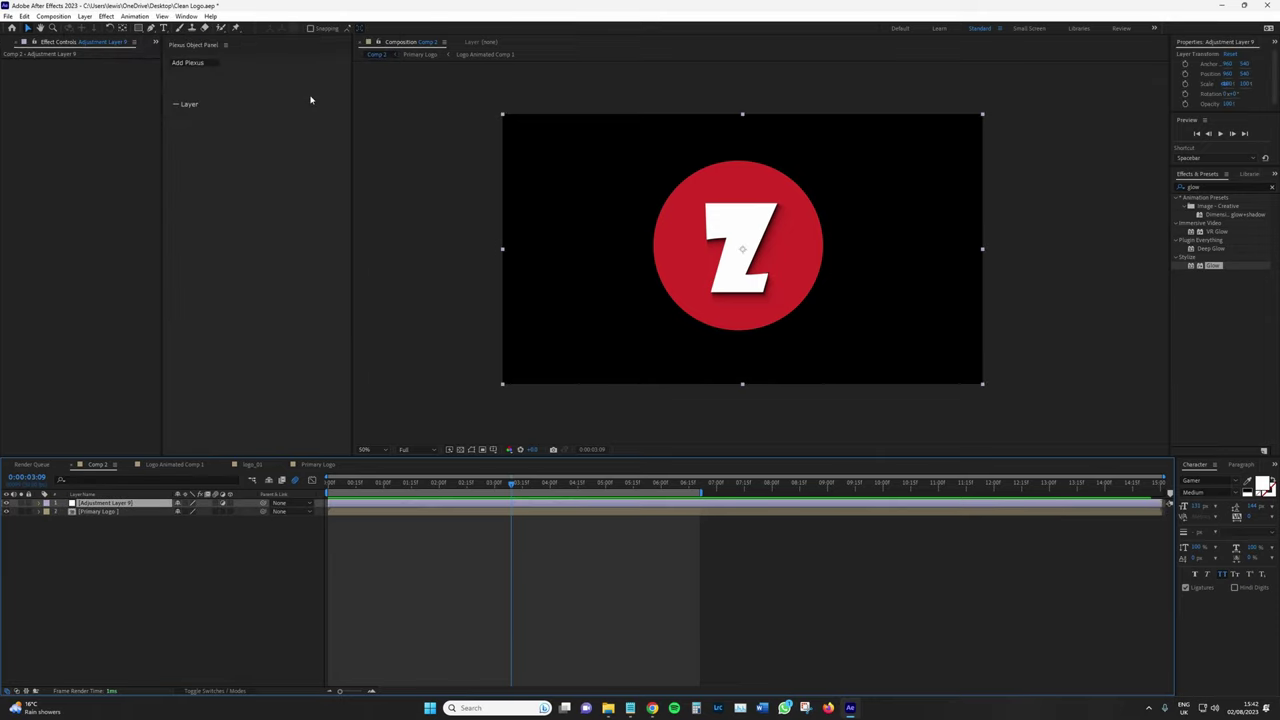
{"action": "key", "text": "ctrl+alt+y"}
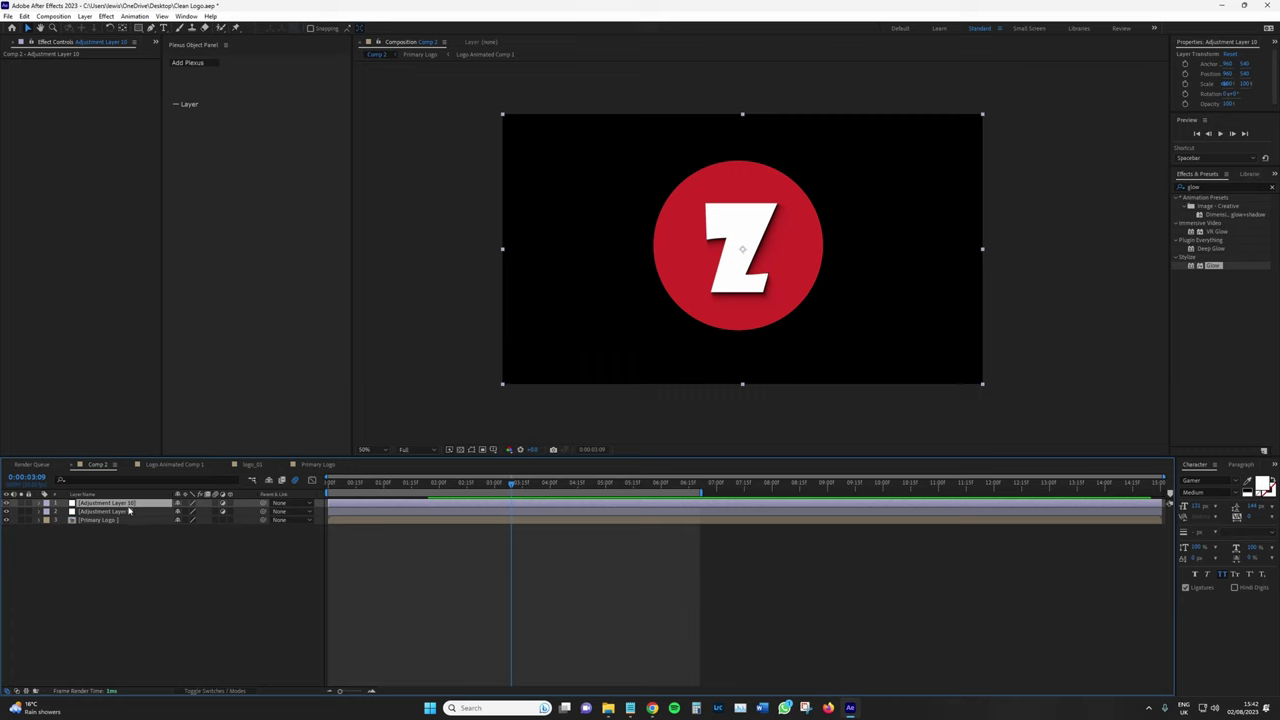
- Search the effects for wave and apply Wave Warp to the top adjustment layer
{"action": "left_click", "coordinate": [128, 511]}
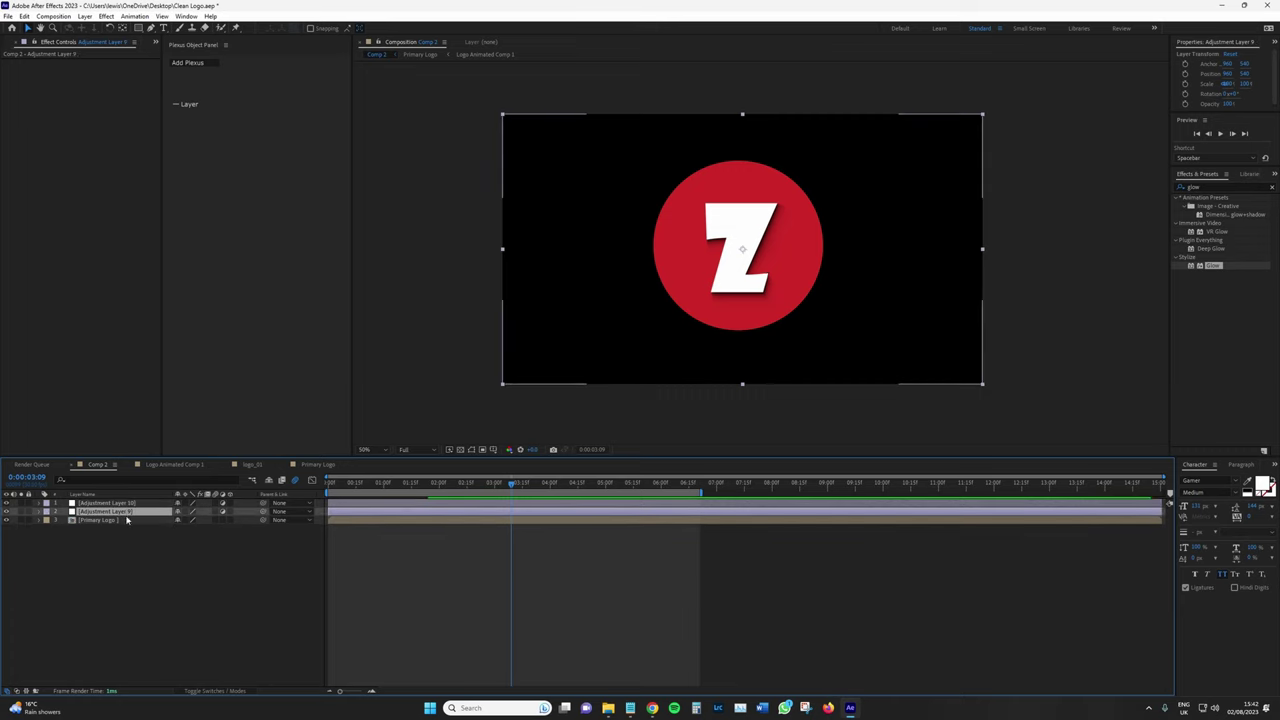
{"action": "left_click", "coordinate": [120, 503]}
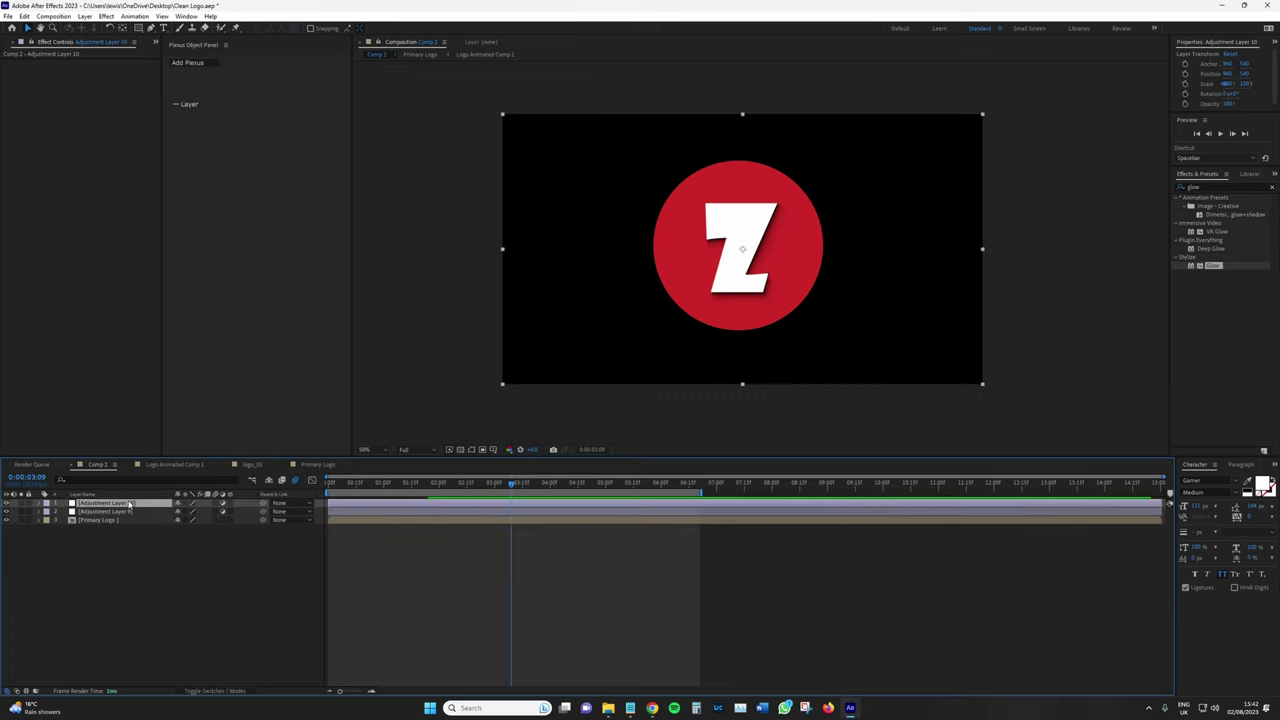
{"action": "left_click", "coordinate": [1270, 187]}
{"action": "left_click", "coordinate": [1216, 185]}
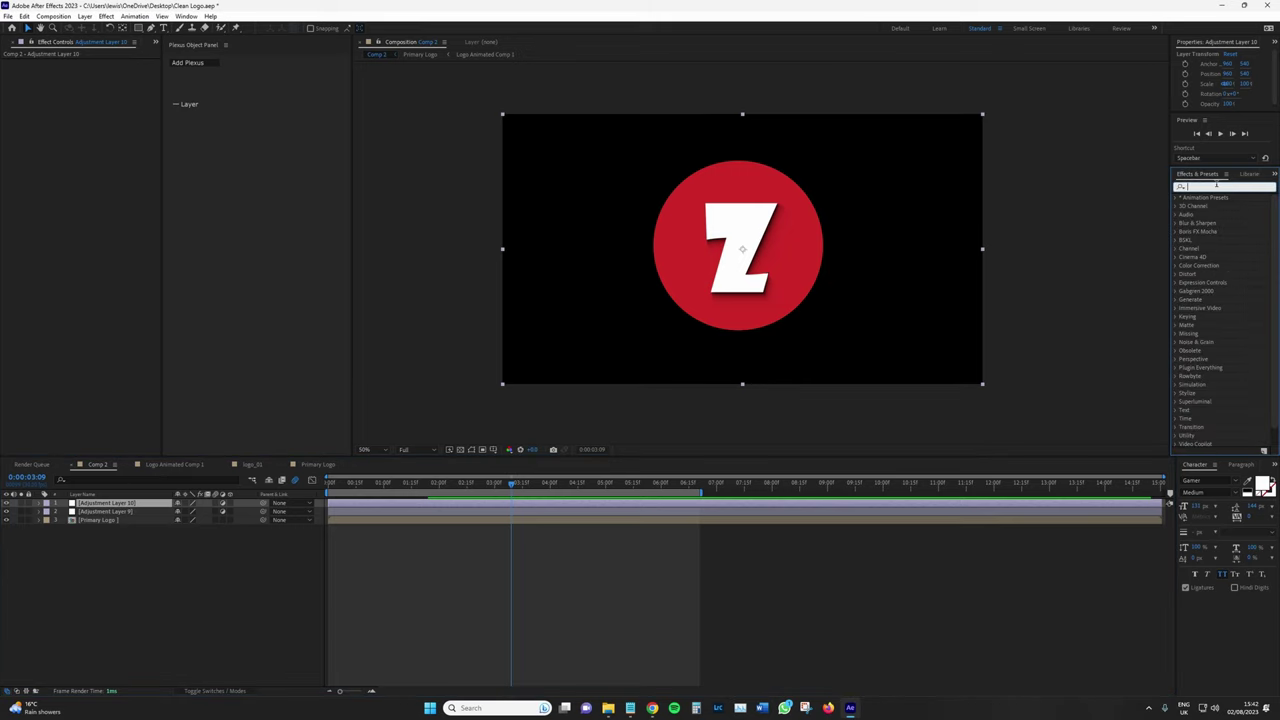
{"action": "type", "text": "wave"}
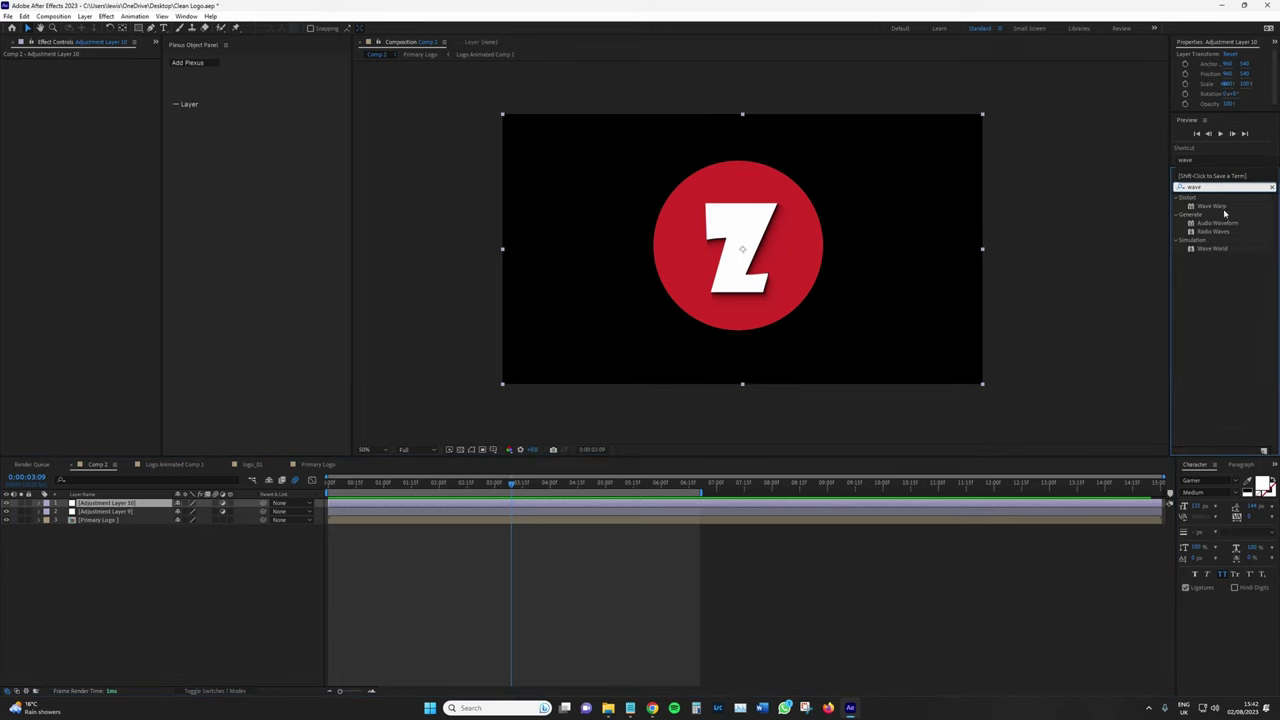
{"action": "left_click_drag", "start_coordinate": [1223, 211], "coordinate": [95, 360]}
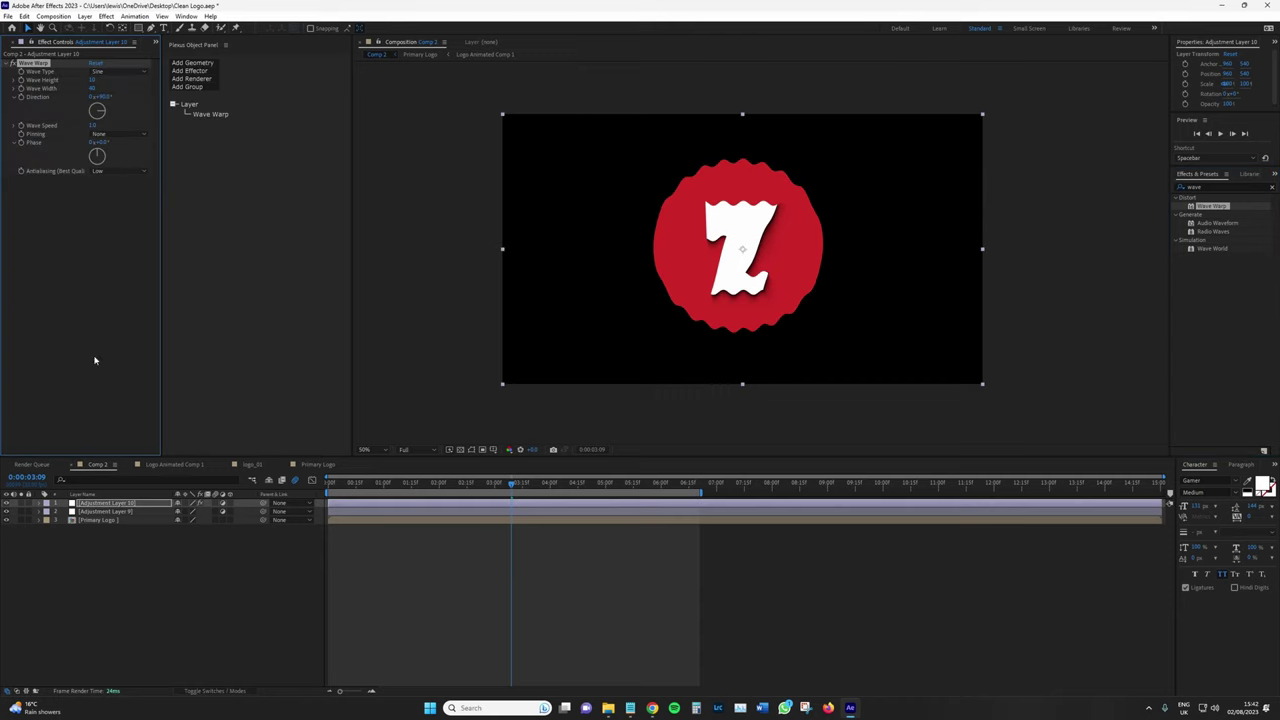
- Rename the lower adjustment layer as Primary Effects
{"action": "left_click", "coordinate": [110, 504]}
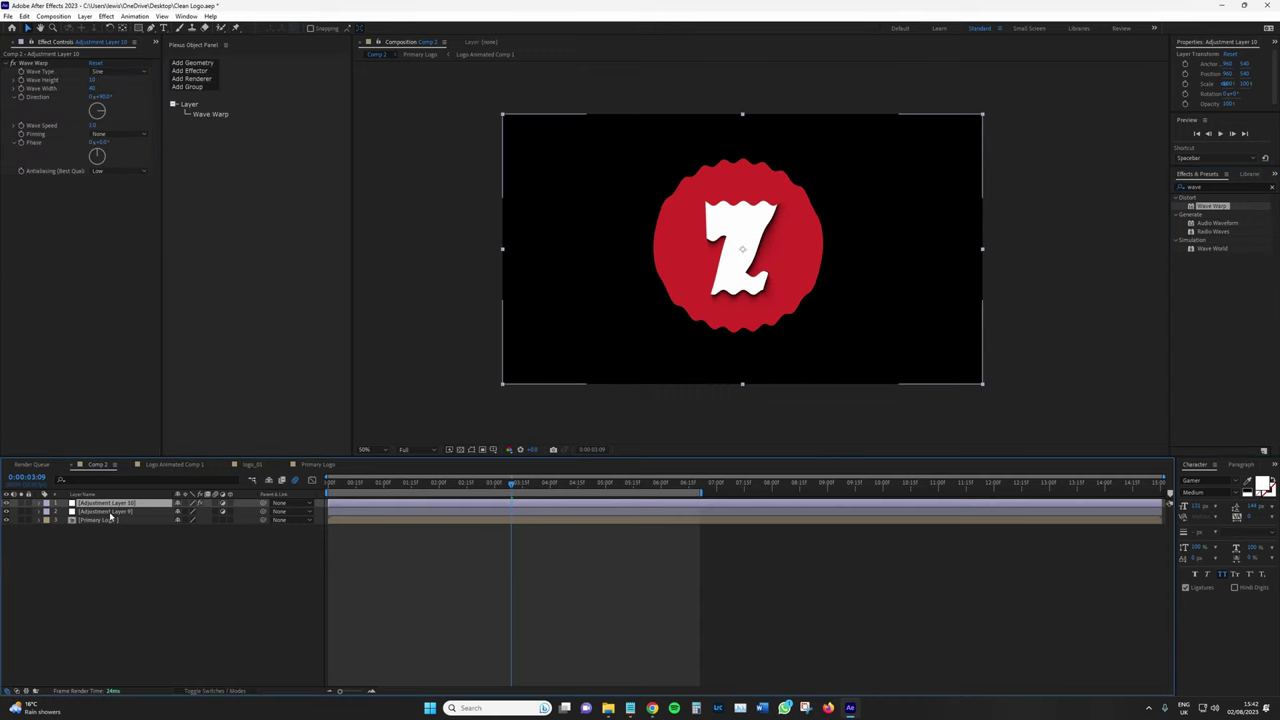
{"action": "right_click", "coordinate": [108, 513]}
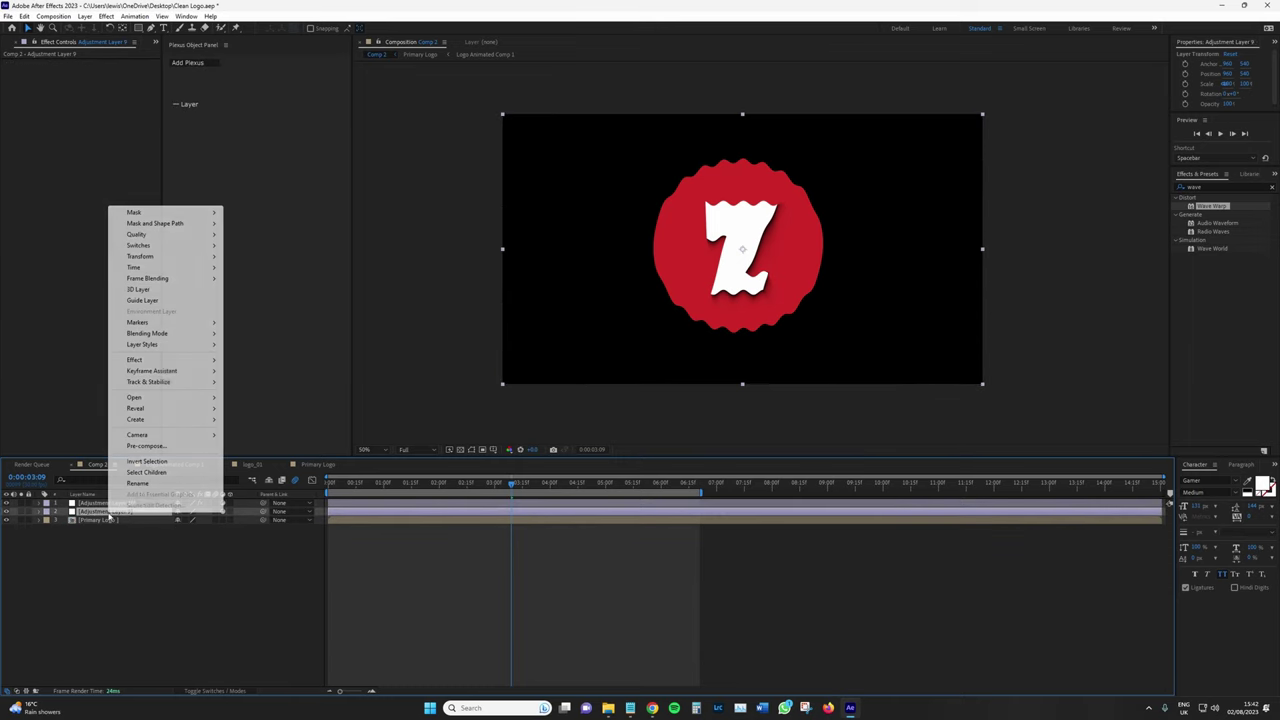
{"action": "left_click", "coordinate": [134, 490]}
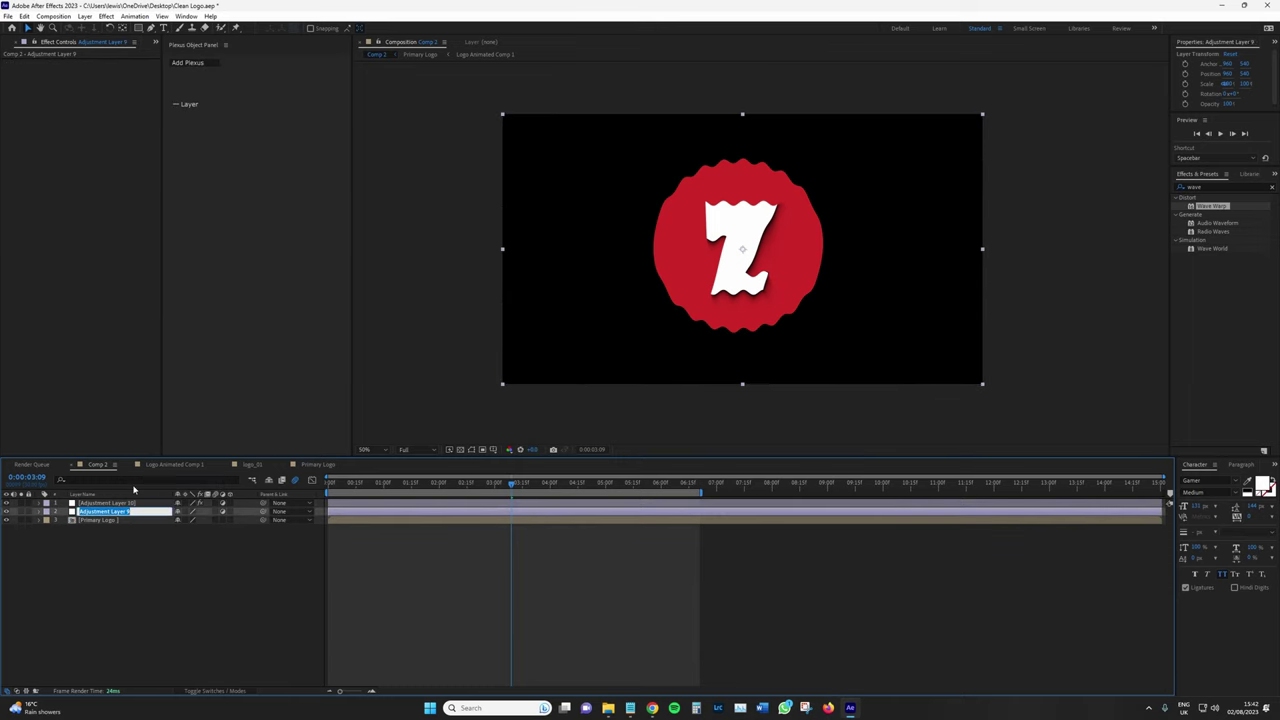
{"action": "type", "text": "R"}
{"action": "type", "text": "rimary Effe"}
{"action": "type", "text": "cts"}
{"action": "key", "text": "Return"}
- Rename the top adjustment layer as Wave Warp
{"action": "left_click", "coordinate": [124, 512]}
{"action": "right_click", "coordinate": [122, 503]}
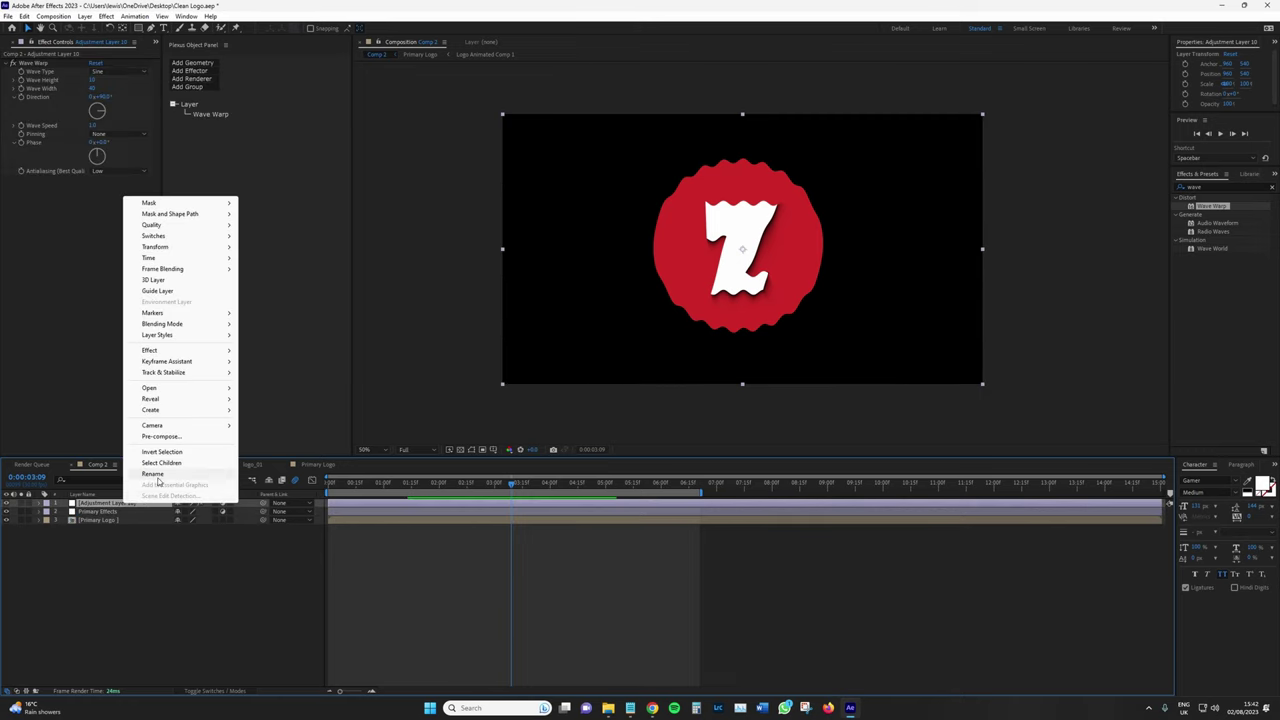
{"action": "left_click", "coordinate": [142, 476]}
{"action": "type", "text": "Wave Warp"}
{"action": "key", "text": "Return"}
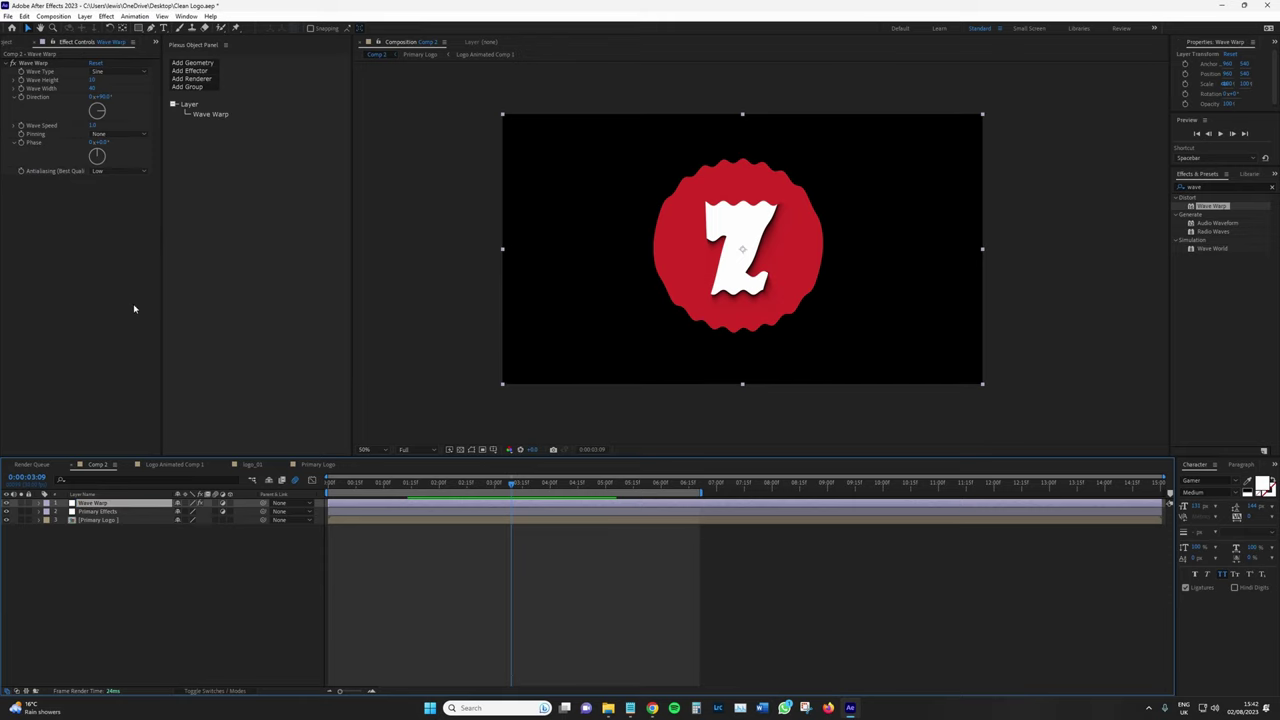
- Move the Wave Warp effect from the Wave Warp layer onto the Primary Effects layer, and hide the Primary Effects layer
{"action": "left_click", "coordinate": [33, 63]}
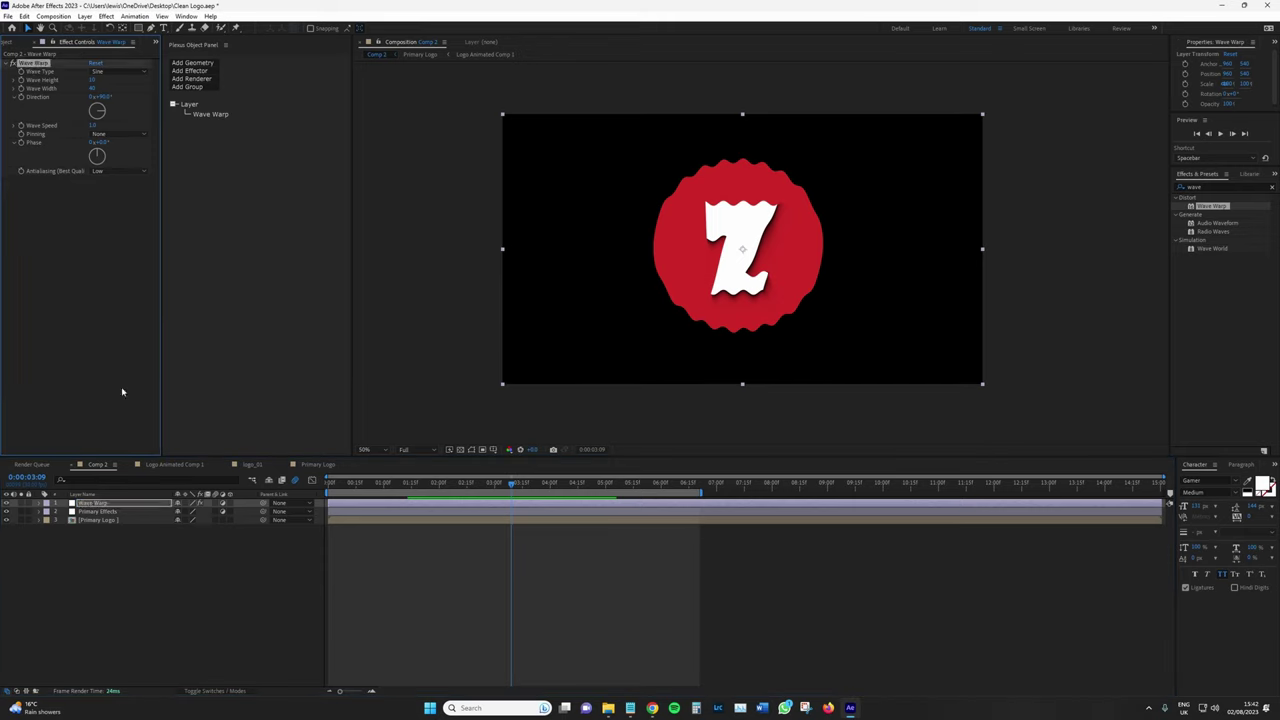
{"action": "left_click", "coordinate": [97, 511]}
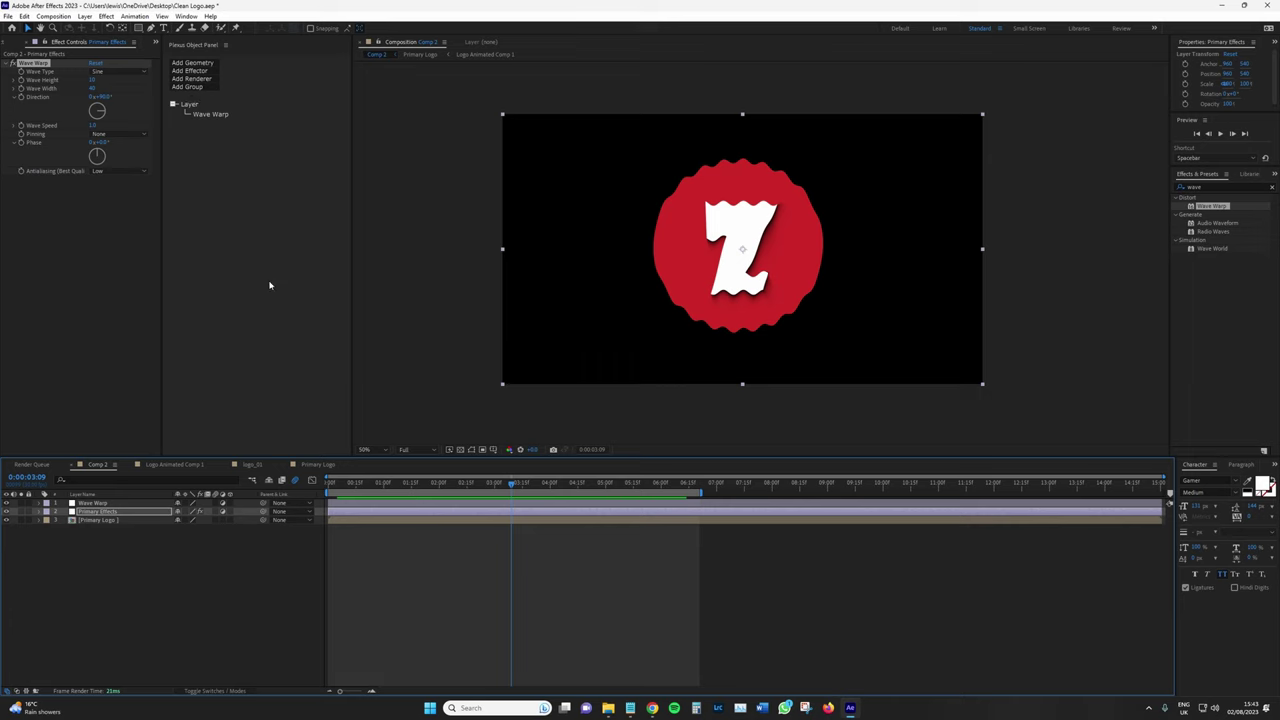
{"action": "left_click_drag", "start_coordinate": [512, 483], "coordinate": [413, 516]}
{"action": "left_click", "coordinate": [7, 512]}
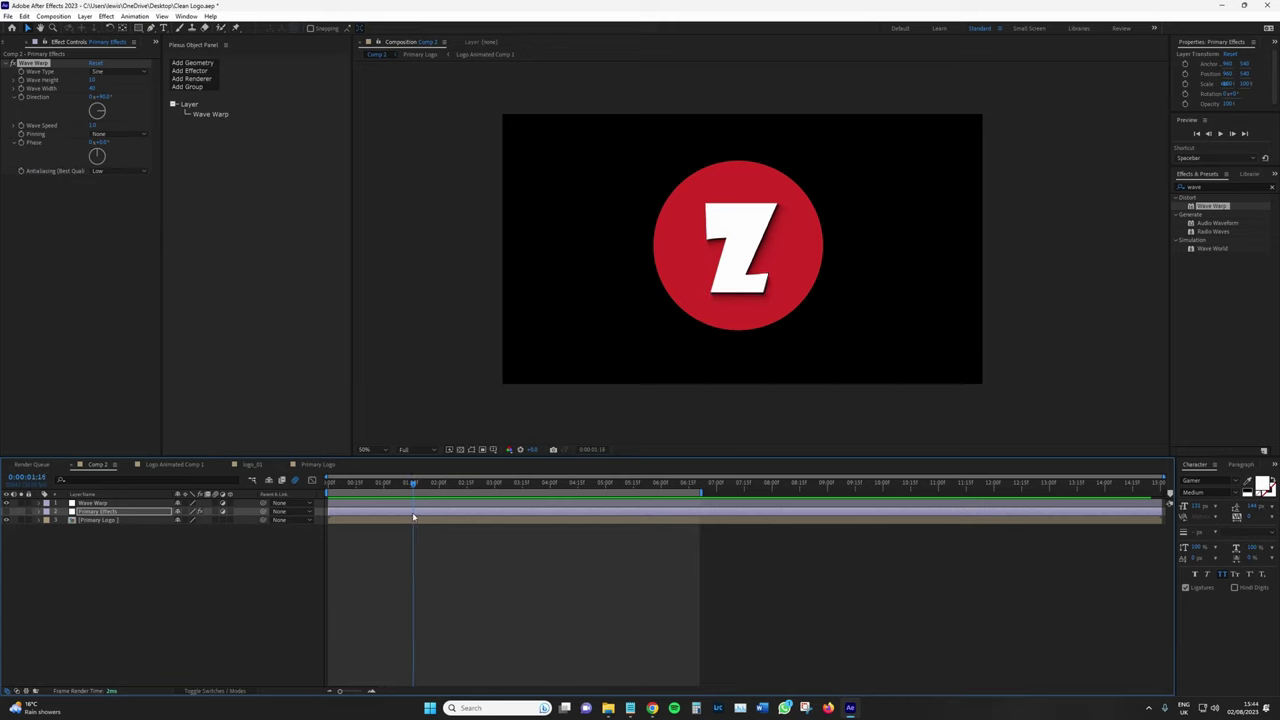
- Key the Primary Effects layer's Opacity at 0% at about 0:00:01:15 and 100% at 0:00:01:23
{"action": "mouse_move", "coordinate": [415, 511]}
{"action": "left_mouse_down"}
{"action": "mouse_move", "coordinate": [404, 511]}
{"action": "mouse_move", "coordinate": [421, 510]}
{"action": "left_mouse_up"}
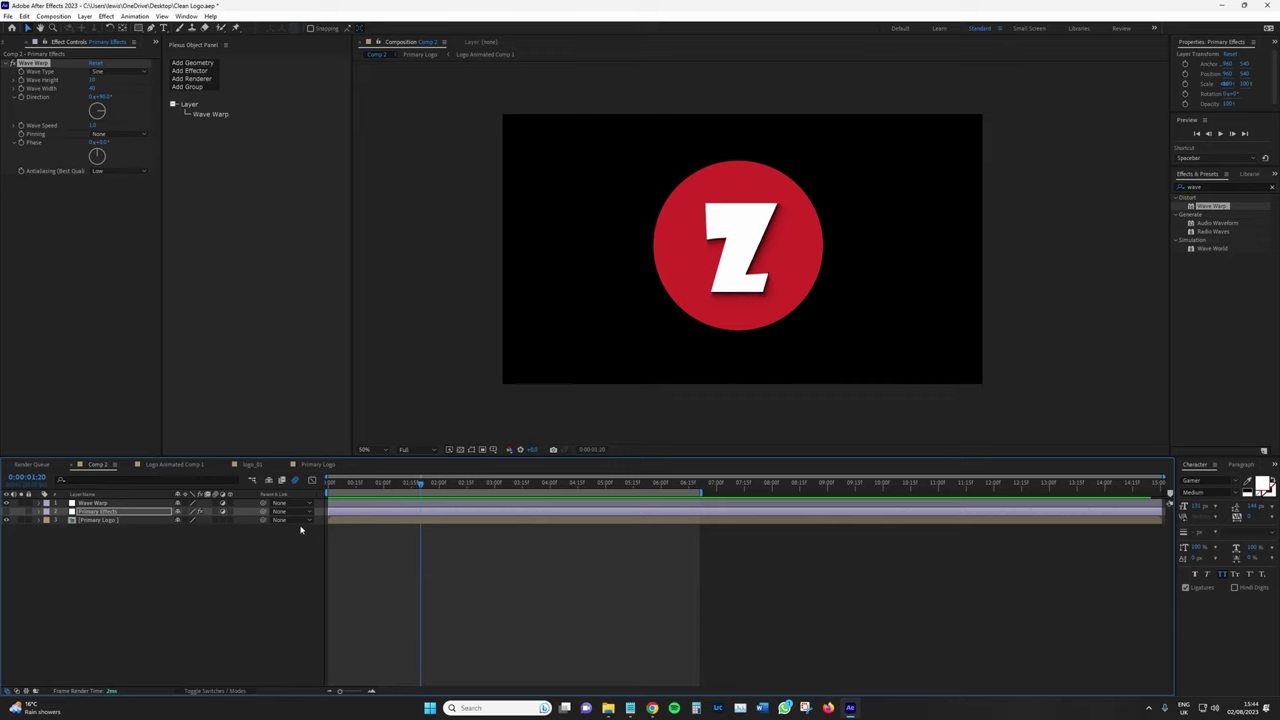
{"action": "key", "text": "alt+shift+t"}
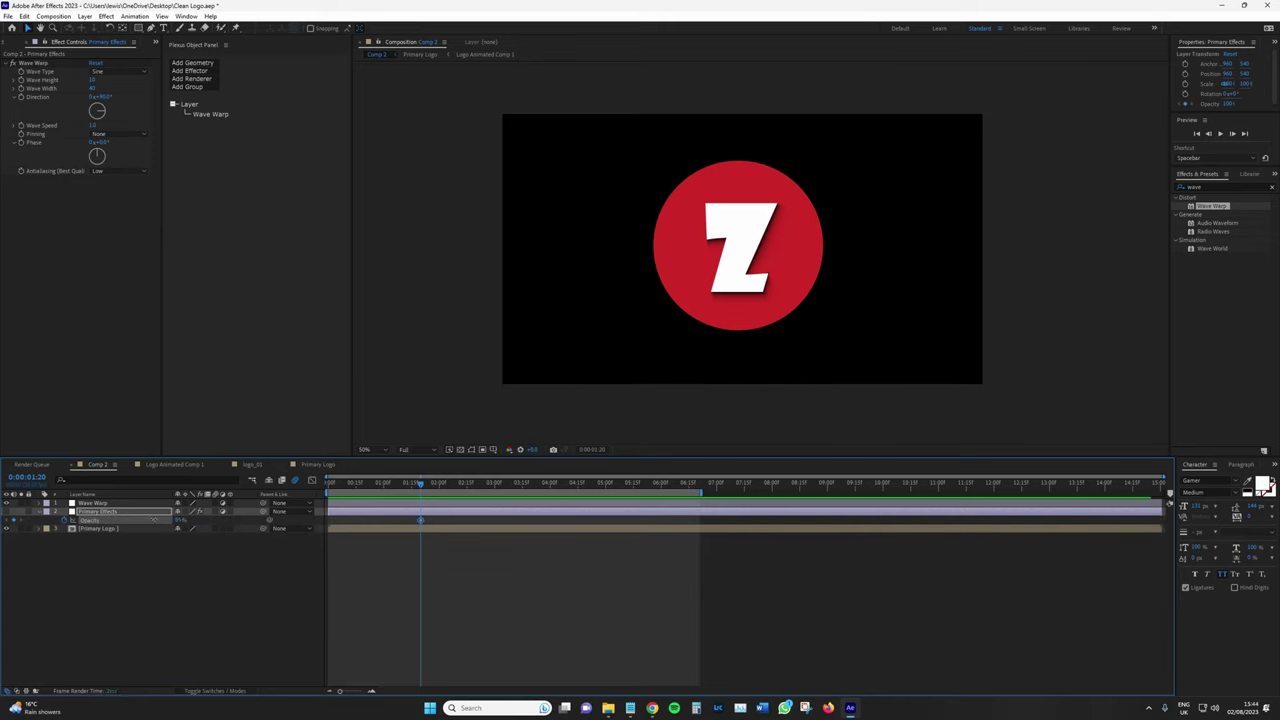
{"action": "left_click_drag", "start_coordinate": [420, 521], "coordinate": [411, 521]}
{"action": "left_click", "coordinate": [427, 485]}
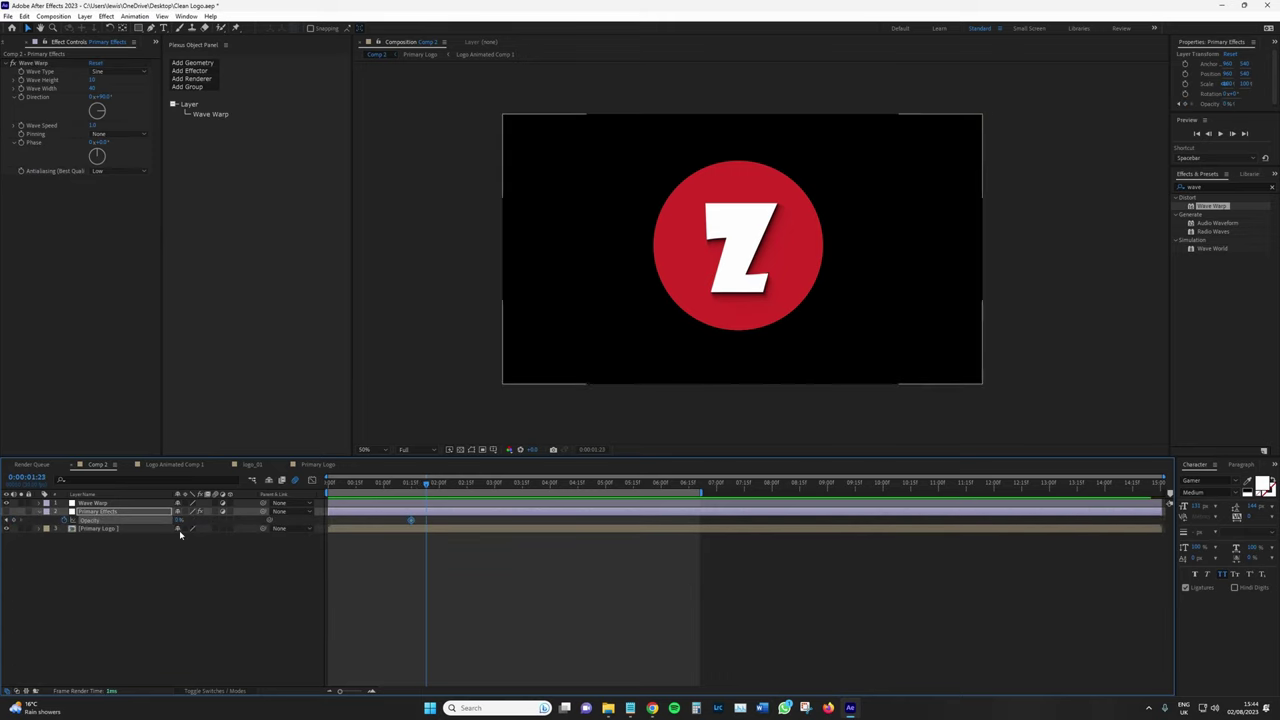
{"action": "left_click", "coordinate": [182, 520]}
{"action": "type", "text": "100"}
{"action": "key", "text": "Return"}
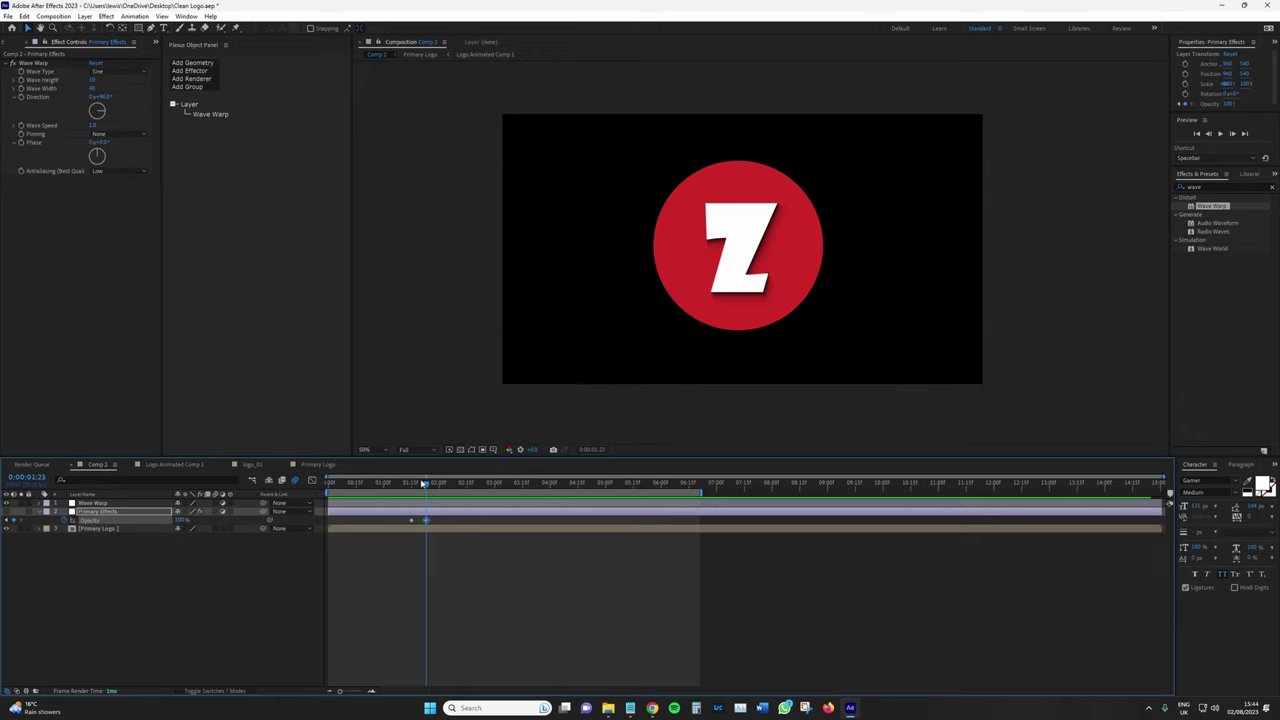
{"action": "mouse_move", "coordinate": [426, 484]}
{"action": "left_mouse_down"}
{"action": "mouse_move", "coordinate": [414, 484]}
{"action": "mouse_move", "coordinate": [425, 485]}
{"action": "left_mouse_up"}
- Show the Primary Effects layer again and set the Wave Warp's Wave Type to Smooth Noise
{"action": "left_click", "coordinate": [6, 518]}
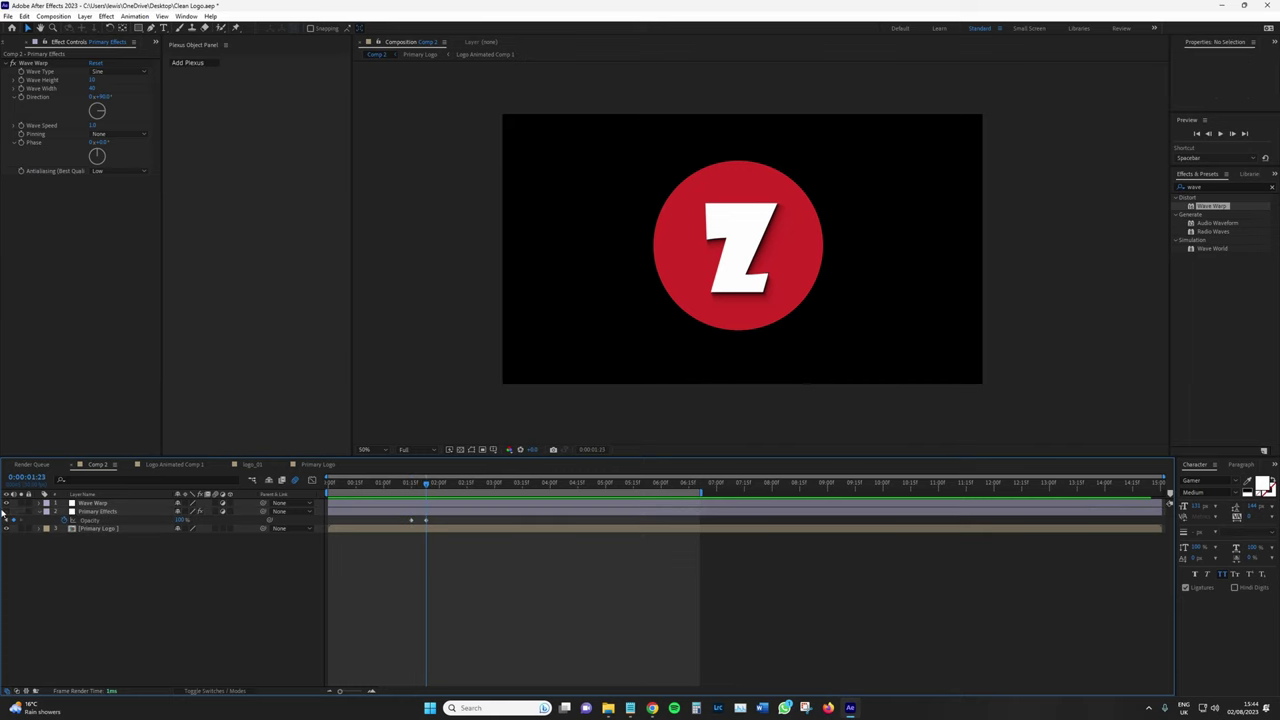
{"action": "left_click", "coordinate": [6, 511]}
{"action": "left_click", "coordinate": [111, 72]}
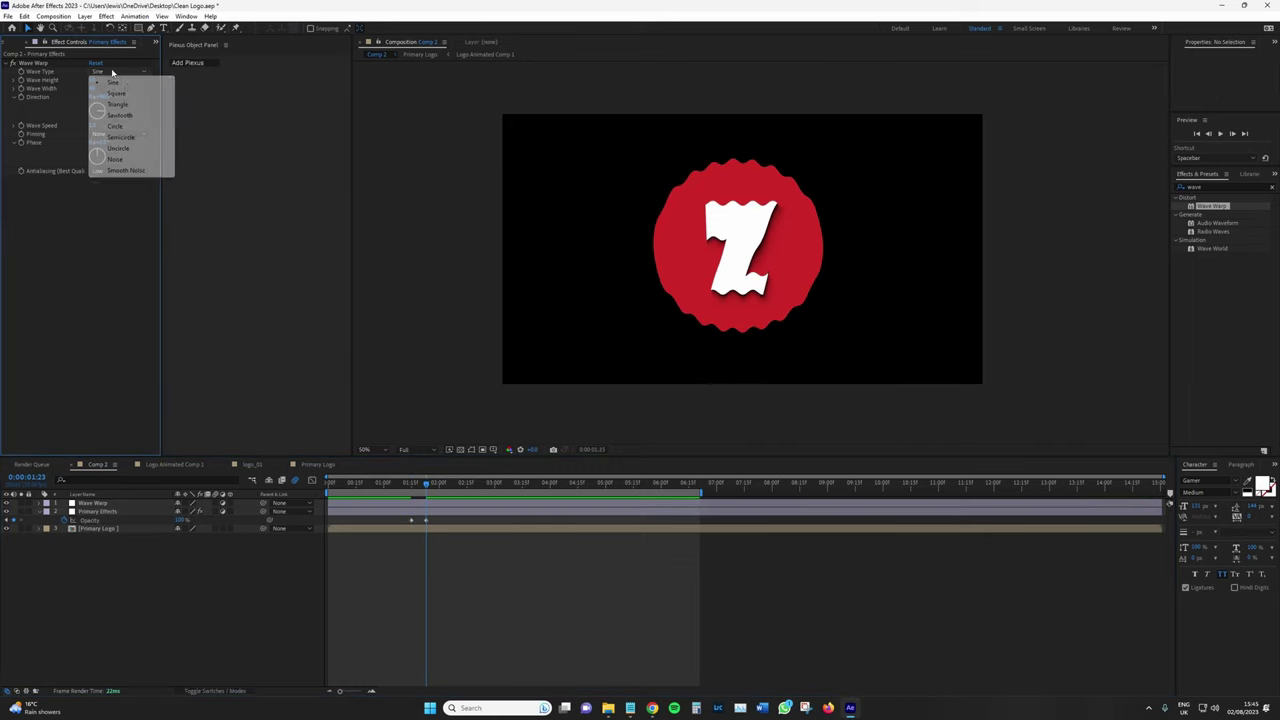
{"action": "left_click", "coordinate": [126, 170]}
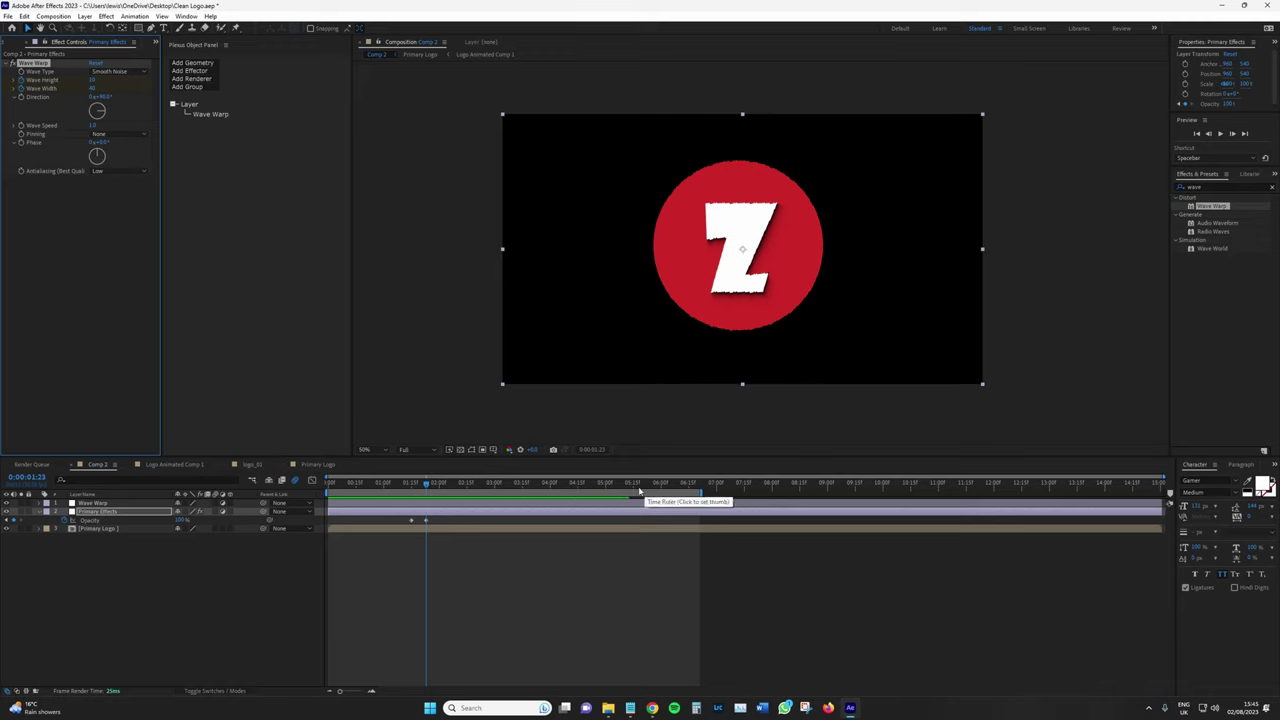
- At about 0:00:05:14, reveal the Primary Effects layer's keyframes and add keyframes for Wave Height and Wave Width
{"action": "left_click", "coordinate": [630, 489]}
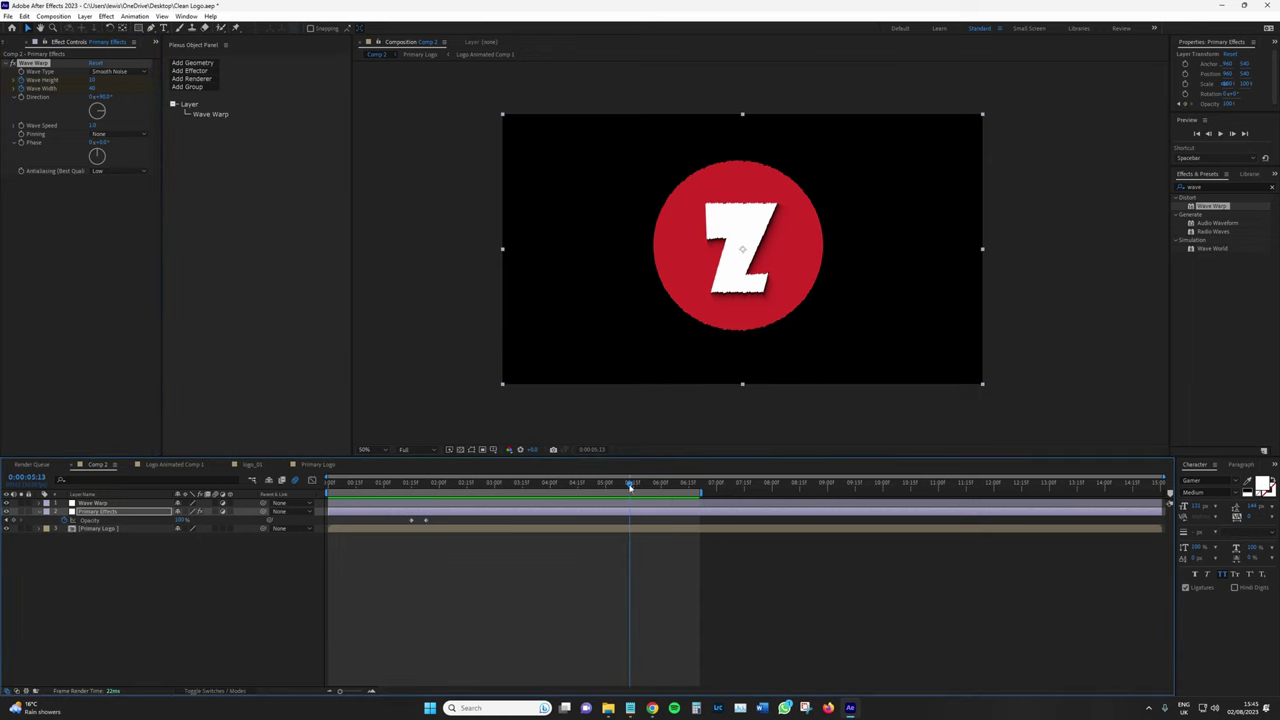
{"action": "left_click_drag", "start_coordinate": [630, 487], "coordinate": [632, 488]}
{"action": "key", "text": "u"}
{"action": "left_click", "coordinate": [13, 537]}
{"action": "left_click", "coordinate": [13, 528]}
- At 0:00:01:23, set the Wave Warp's Wave Height to 14 and Wave Width to 560
{"action": "left_click_drag", "start_coordinate": [601, 487], "coordinate": [427, 487]}
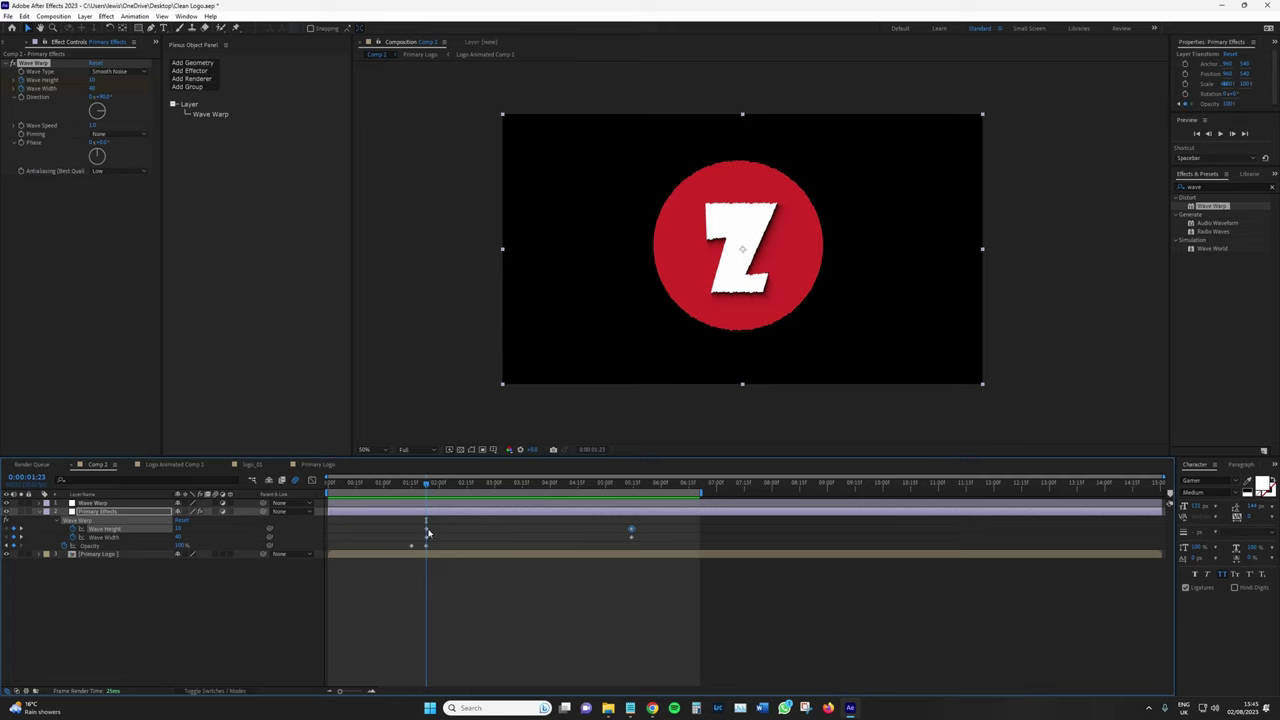
{"action": "left_click", "coordinate": [96, 80]}
{"action": "type", "text": "14"}
{"action": "key", "text": "Return"}
{"action": "left_click", "coordinate": [94, 88]}
{"action": "type", "text": "560"}
{"action": "key", "text": "Return"}
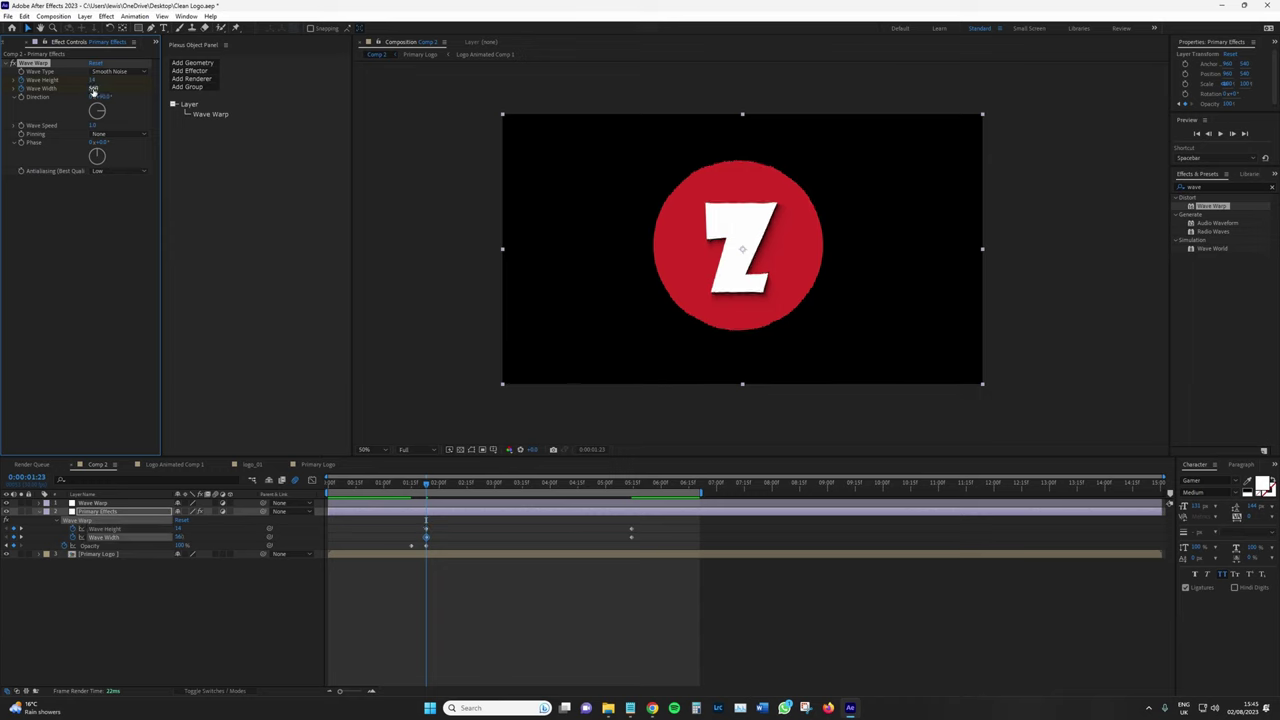
- Set the Wave Warp's Wave Speed to -0.1
{"action": "left_click", "coordinate": [92, 126]}
{"action": "left_click", "coordinate": [92, 125]}
{"action": "type", "text": "-0.1"}
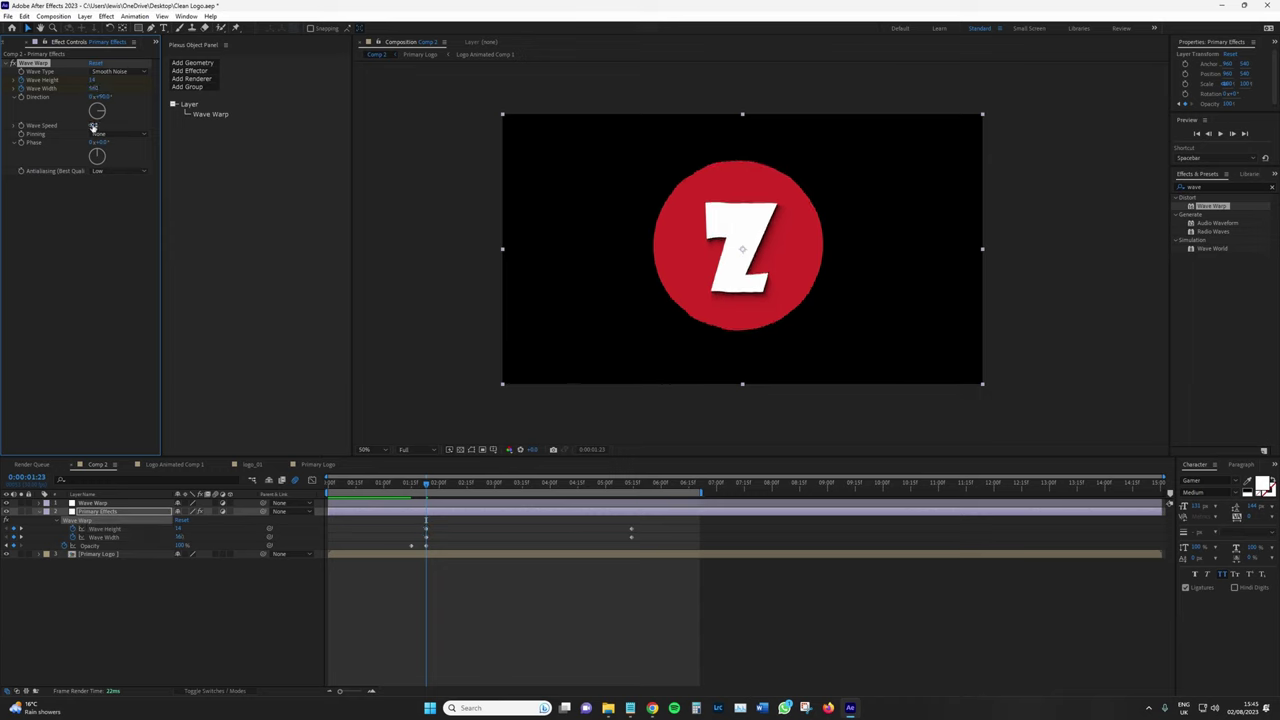
- At 0:00:05:14, set the Wave Warp's Wave Height to 16 and enter a new Wave Width
{"action": "key", "text": "Return"}
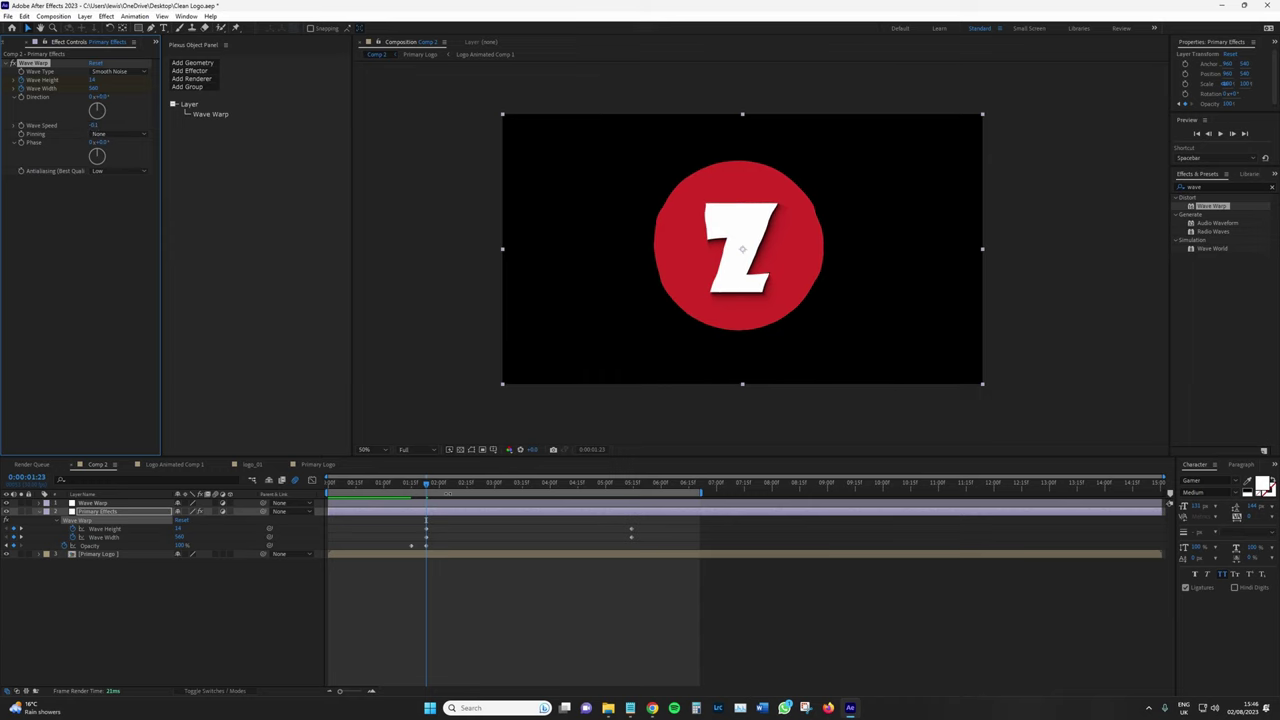
{"action": "left_click_drag", "start_coordinate": [442, 489], "coordinate": [631, 493]}
{"action": "left_click_drag", "start_coordinate": [93, 80], "coordinate": [99, 80]}
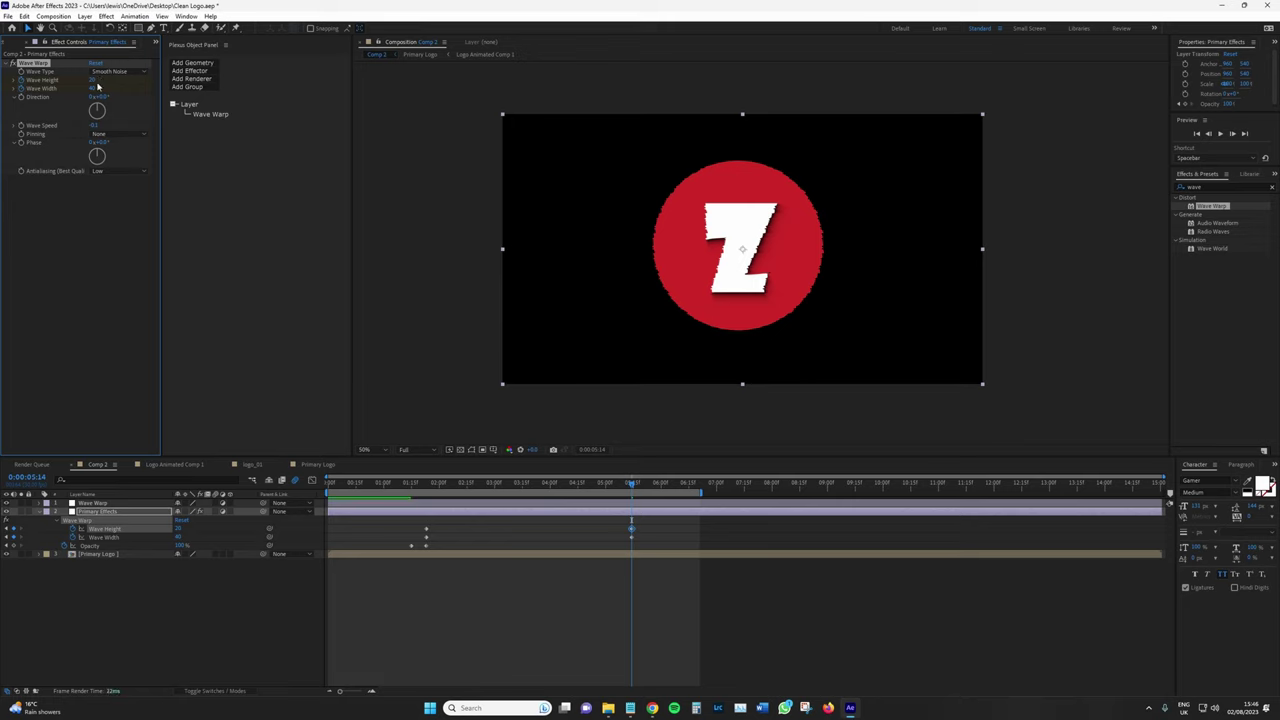
{"action": "left_click", "coordinate": [97, 88]}
{"action": "type", "text": "5"}
{"action": "key", "text": "Return"}
- Add the Fast Box Blur effect to the Primary Effects layer and start keyframing its Blur Radius at 0:00:01:23
{"action": "mouse_move", "coordinate": [428, 482]}
{"action": "left_mouse_down"}
{"action": "mouse_move", "coordinate": [657, 482]}
{"action": "mouse_move", "coordinate": [432, 487]}
{"action": "left_mouse_up"}
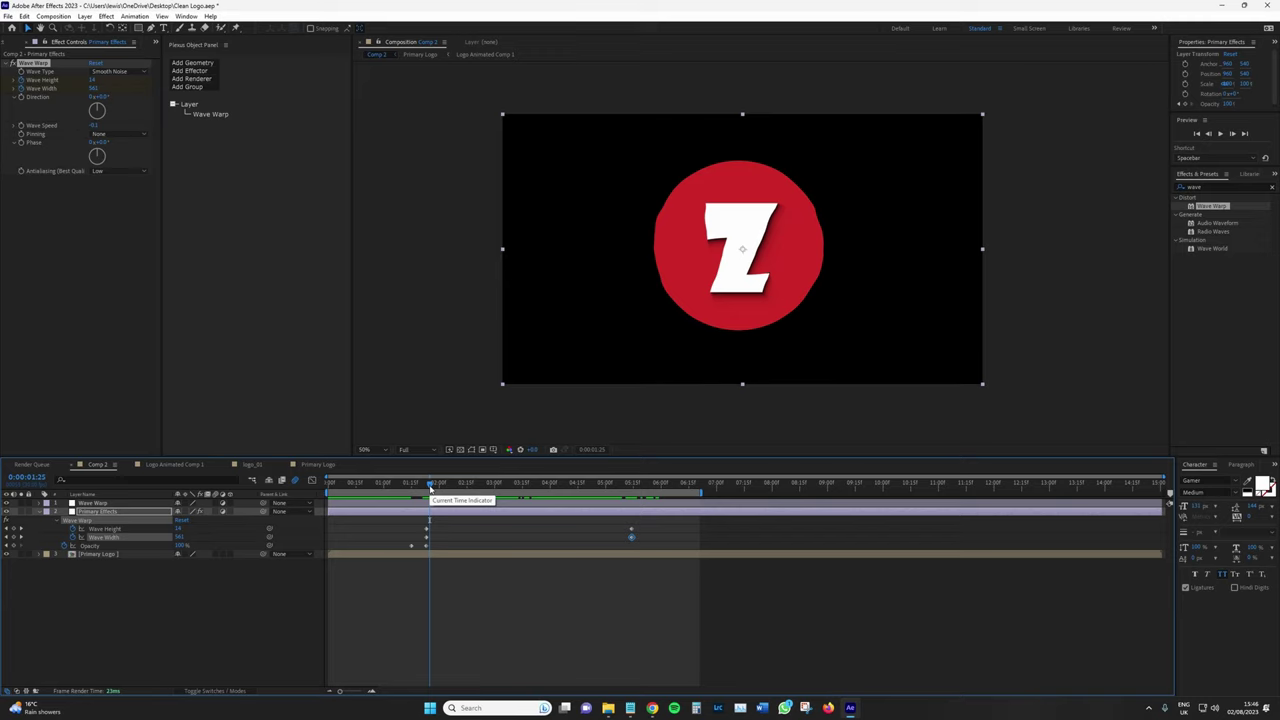
{"action": "left_click", "coordinate": [1180, 237]}
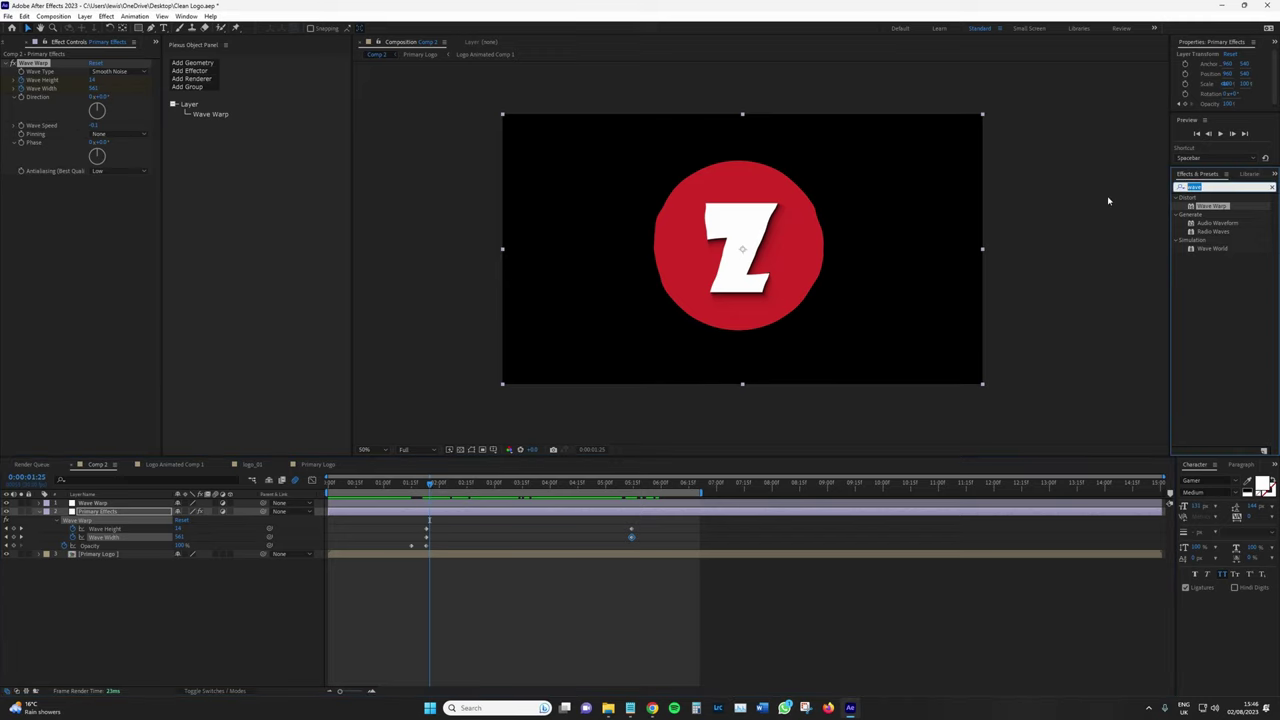
{"action": "type", "text": "box blu"}
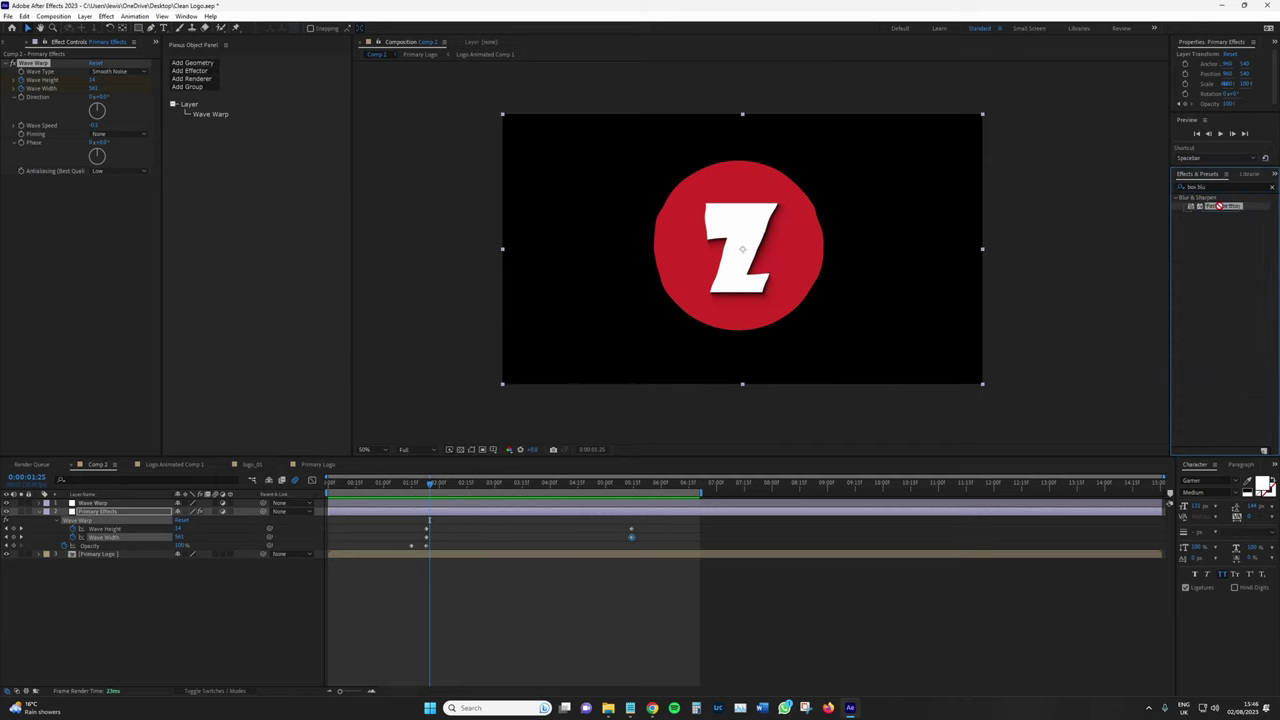
{"action": "left_click_drag", "start_coordinate": [1222, 205], "coordinate": [62, 273]}
{"action": "left_click_drag", "start_coordinate": [430, 486], "coordinate": [426, 487]}
{"action": "left_click", "coordinate": [21, 188]}
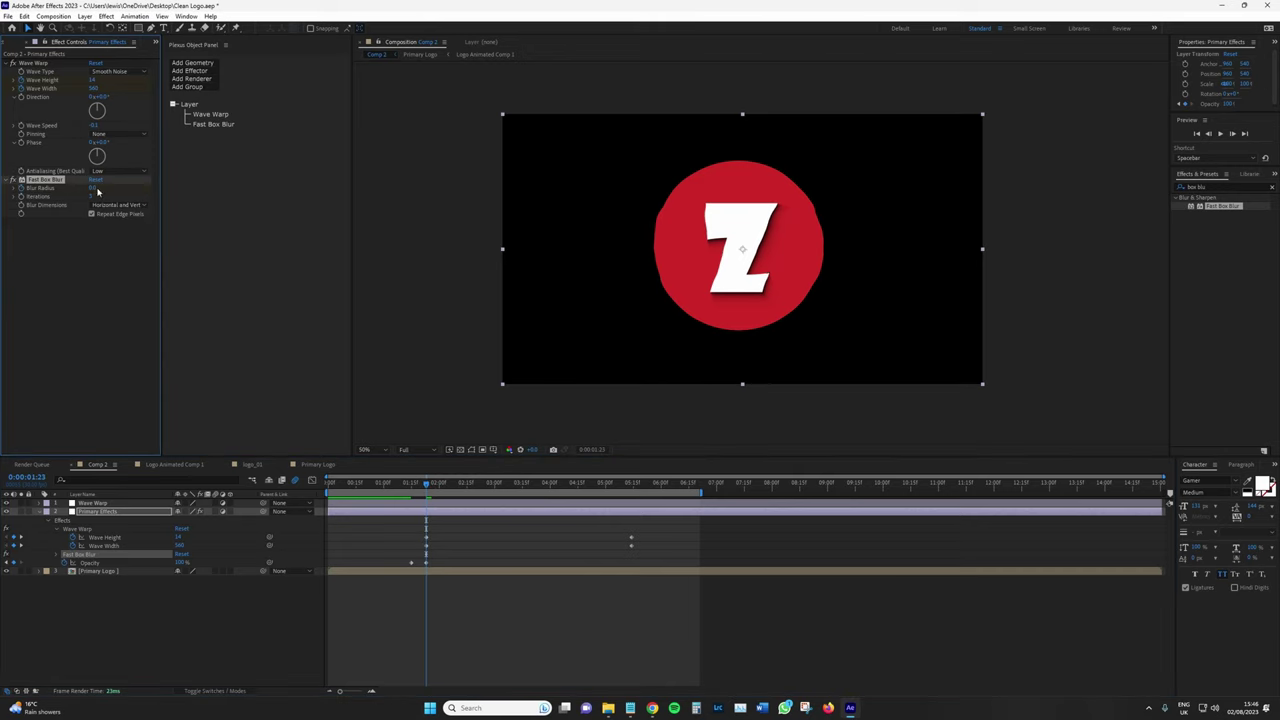
- Set the Fast Box Blur's Blur Radius to 3 and its Iterations to 1
{"action": "left_click", "coordinate": [93, 187]}
{"action": "type", "text": "3"}
{"action": "key", "text": "Return"}
{"action": "left_click", "coordinate": [92, 196]}
{"action": "type", "text": "1"}
{"action": "key", "text": "Return"}
- Enter new Blur Radius values at 0:00:03:12 and 0:00:05:14 so the blur varies over time
{"action": "left_click_drag", "start_coordinate": [545, 487], "coordinate": [517, 484]}
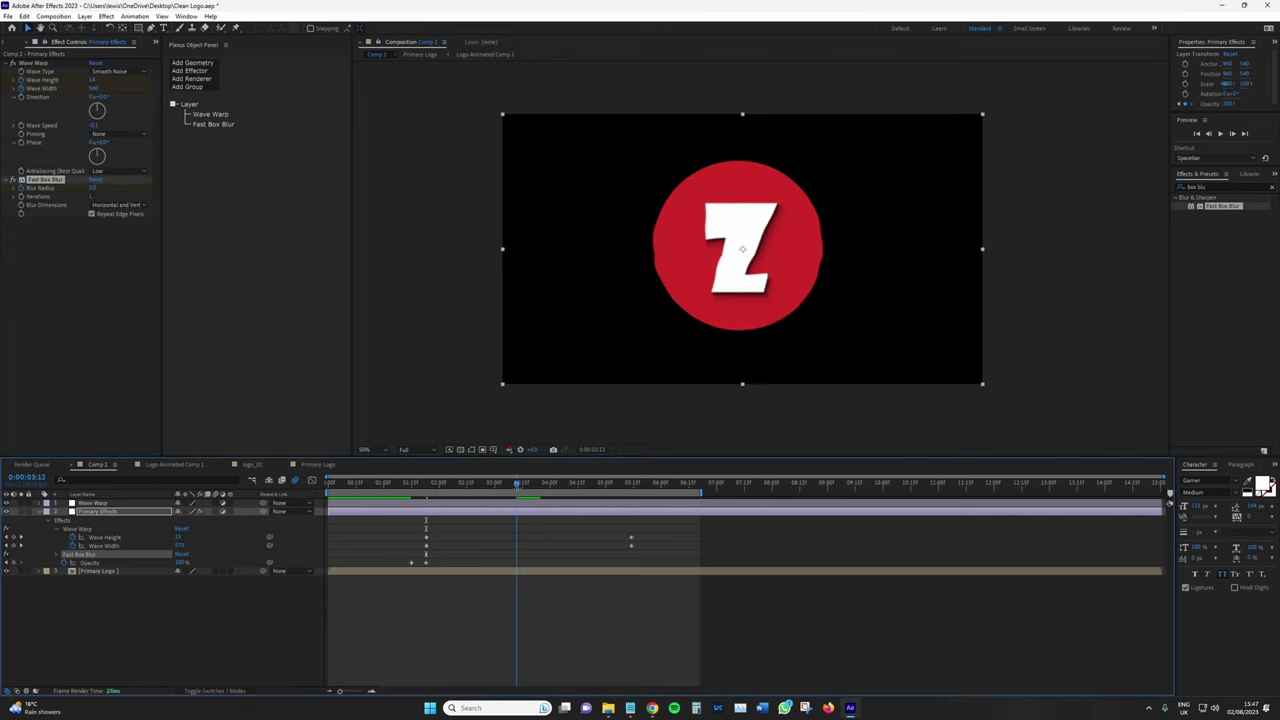
{"action": "left_click", "coordinate": [97, 189]}
{"action": "key", "text": "Return"}
{"action": "left_click_drag", "start_coordinate": [630, 486], "coordinate": [631, 487]}
{"action": "left_click", "coordinate": [97, 189]}
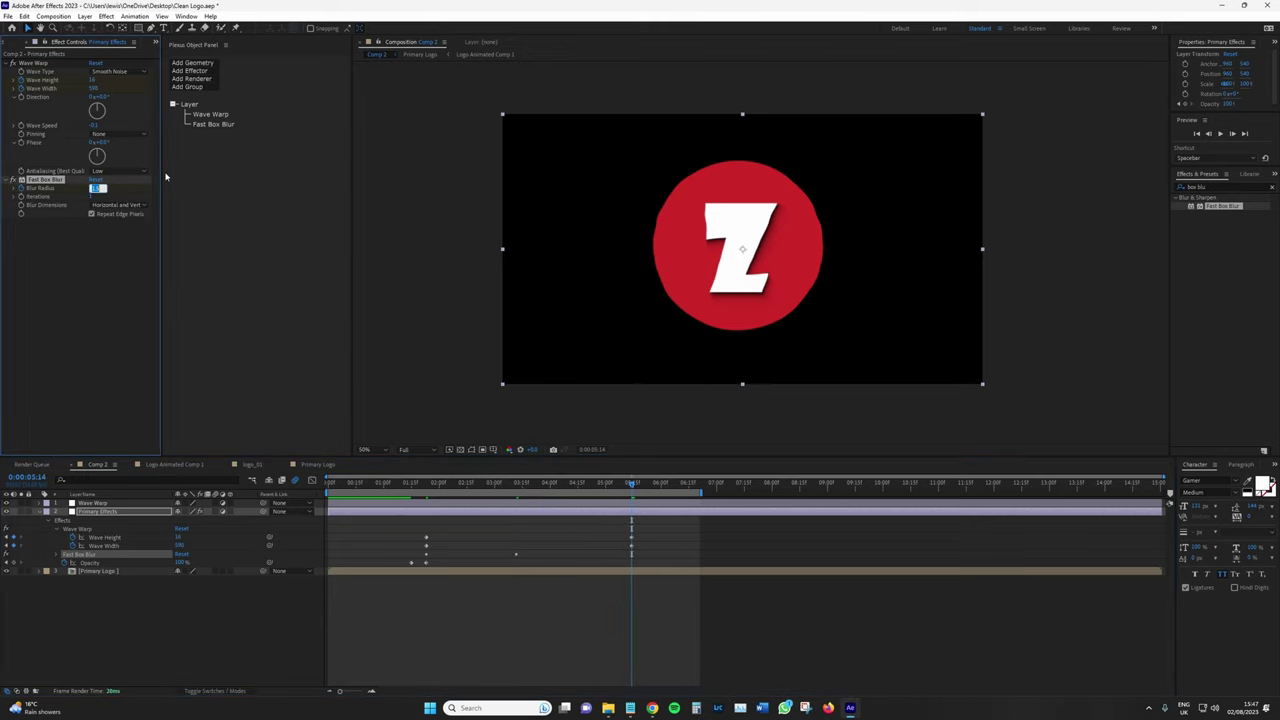
{"action": "key", "text": "Return"}
- Add the Noise effect to the Primary Effects layer, with the time at 0:00:01:23
{"action": "left_click_drag", "start_coordinate": [601, 487], "coordinate": [537, 485]}
{"action": "left_click_drag", "start_coordinate": [413, 500], "coordinate": [426, 499]}
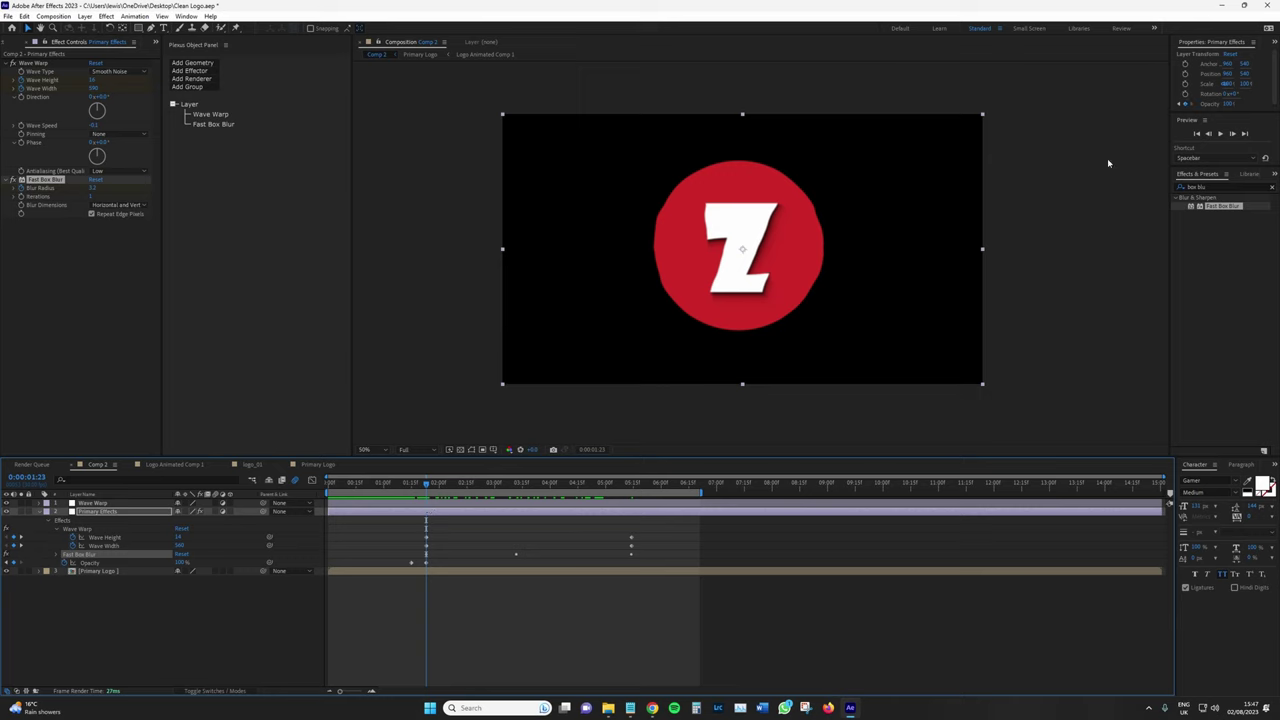
{"action": "left_click", "coordinate": [1210, 186]}
{"action": "key", "text": "BackSpace"}
{"action": "type", "text": "noise"}
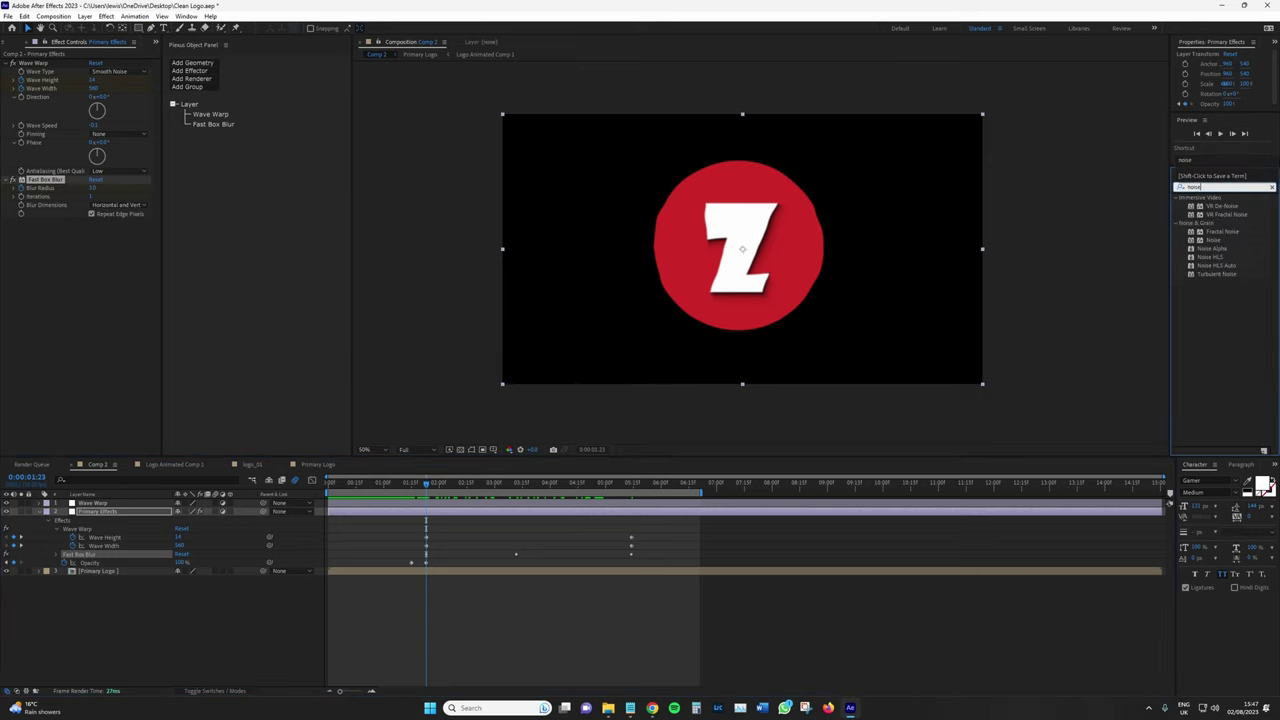
{"action": "left_click_drag", "start_coordinate": [1213, 240], "coordinate": [97, 231]}
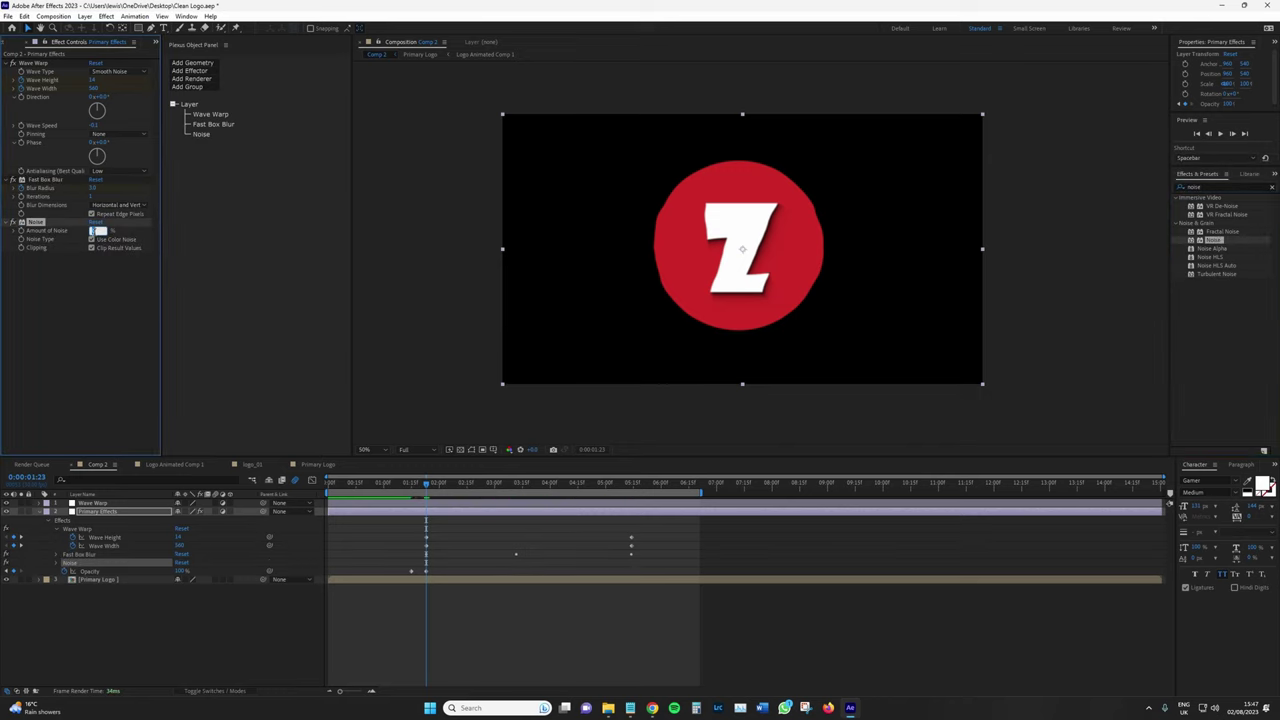
- Set the Amount of Noise to 25% and start keyframing it at 0:00:01:23
{"action": "type", "text": "15"}
{"action": "key", "text": "Return"}
{"action": "left_click", "coordinate": [93, 231]}
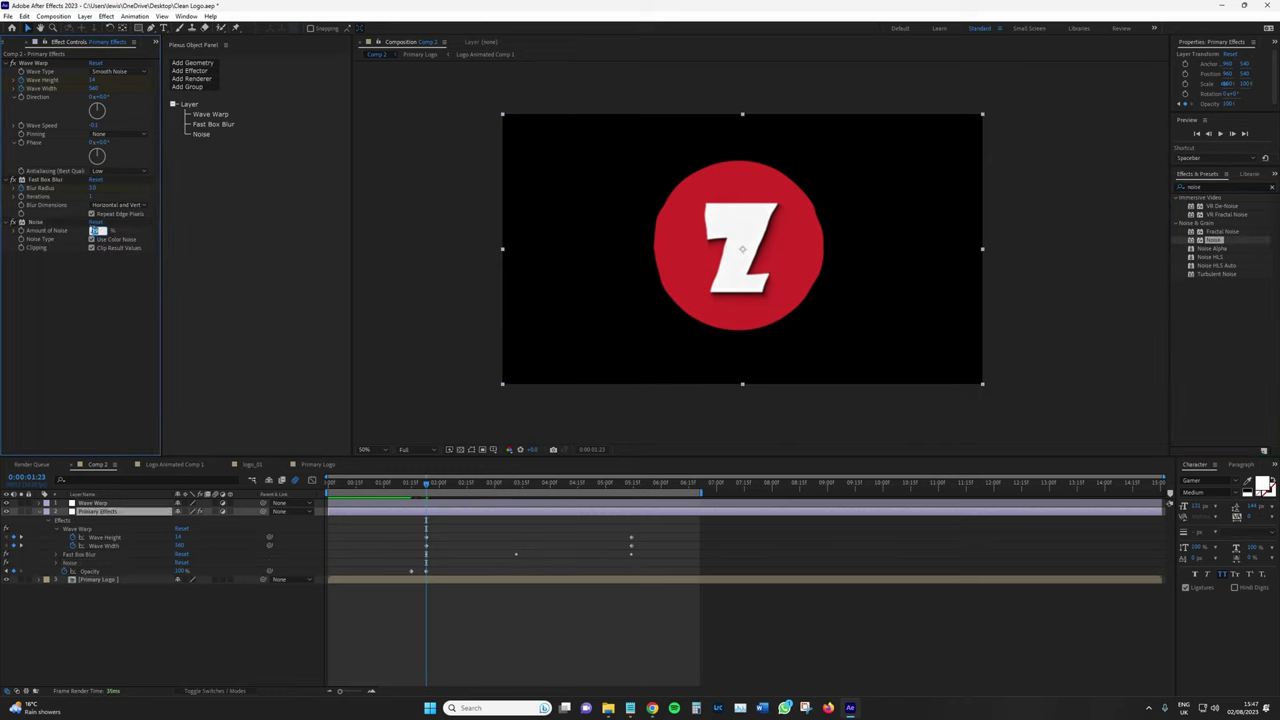
{"action": "type", "text": "20"}
{"action": "key", "text": "Return"}
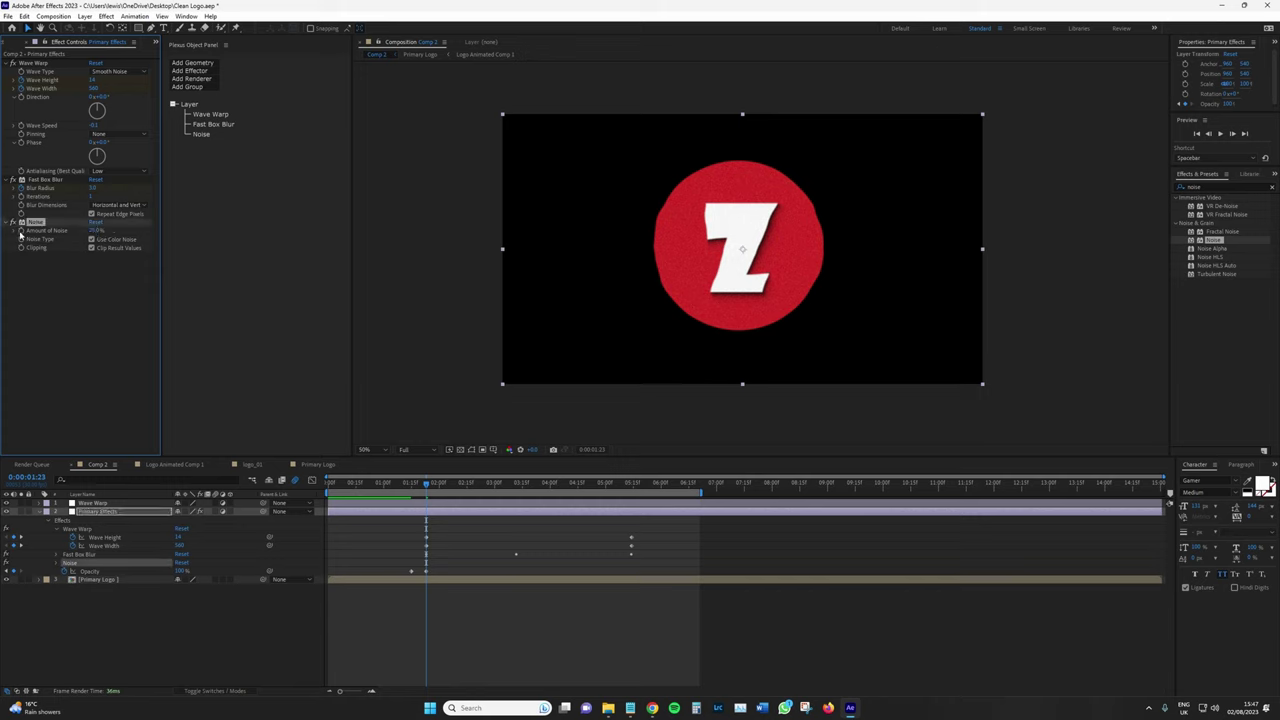
- At 0:00:03:12, enter a new Amount of Noise value to add a second keyframe
{"action": "left_click_drag", "start_coordinate": [515, 492], "coordinate": [519, 492]}
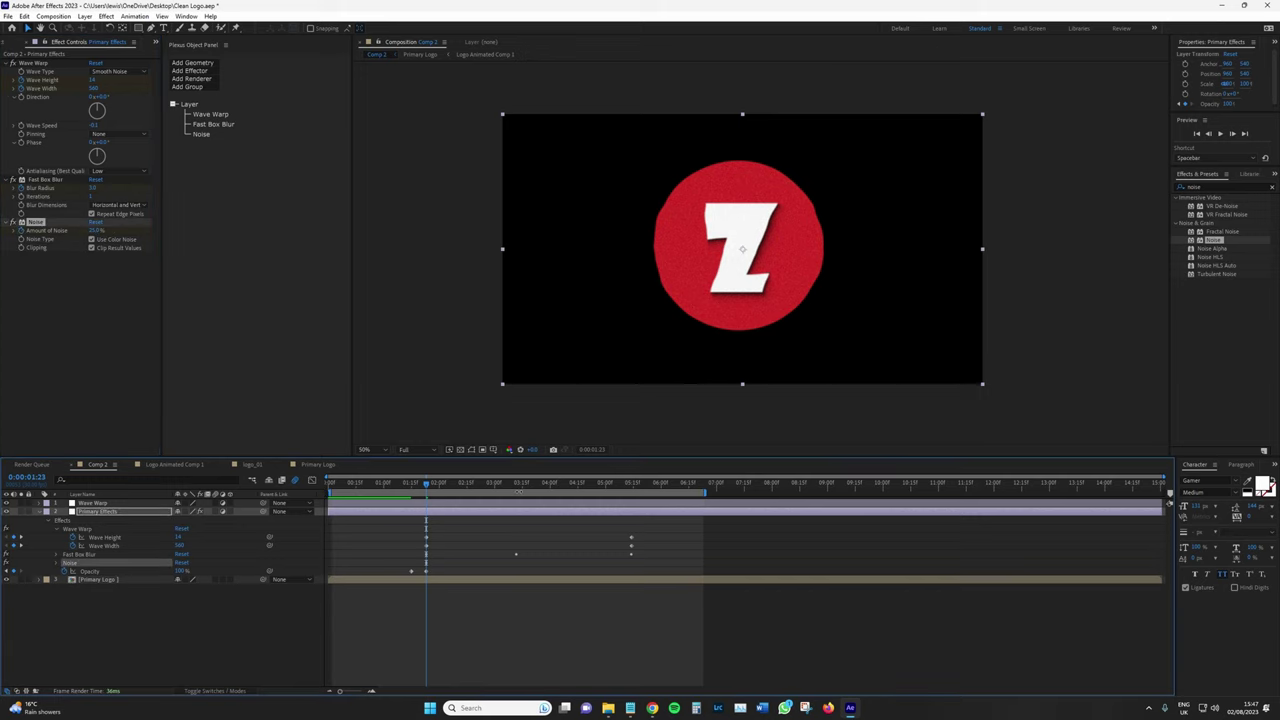
{"action": "left_click", "coordinate": [517, 486]}
{"action": "left_click", "coordinate": [99, 244]}
{"action": "left_click", "coordinate": [97, 231]}
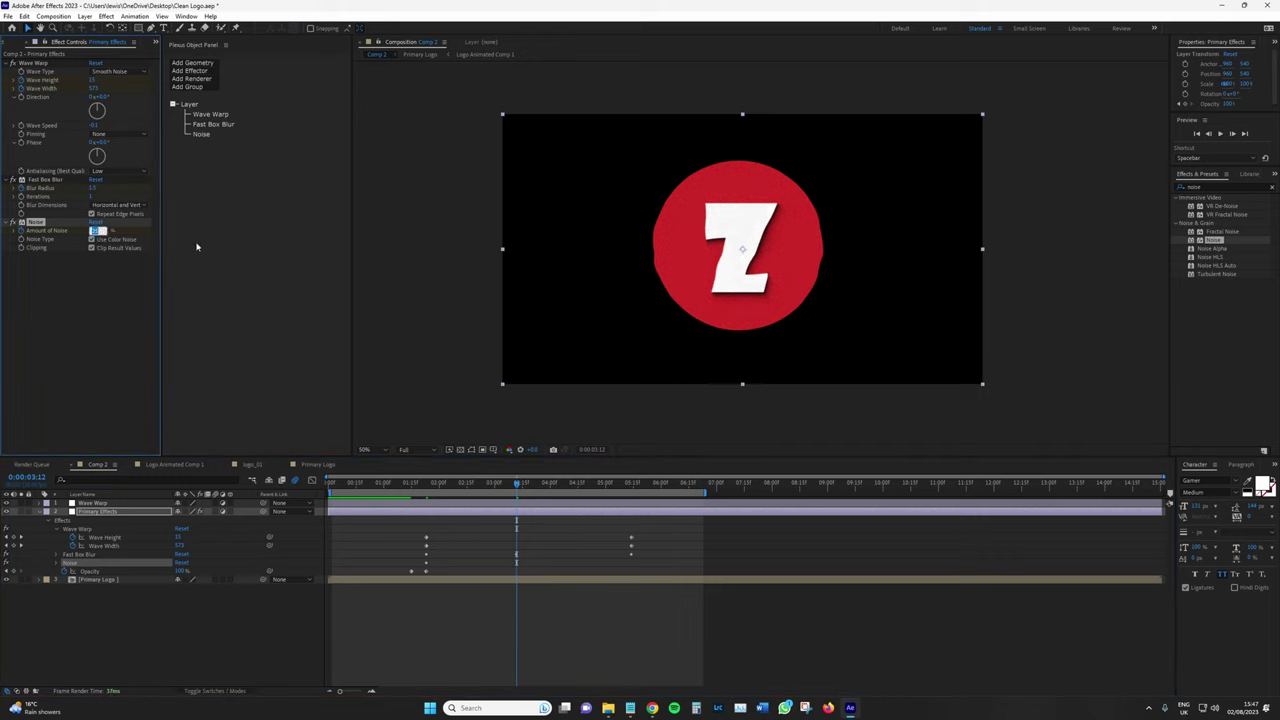
{"action": "type", "text": "4"}
{"action": "left_click", "coordinate": [196, 246]}
- At 0:00:05:14, set the Amount of Noise to 20%
{"action": "left_click_drag", "start_coordinate": [623, 484], "coordinate": [631, 484]}
{"action": "left_click", "coordinate": [97, 231]}
{"action": "type", "text": "20"}
{"action": "key", "text": "Return"}
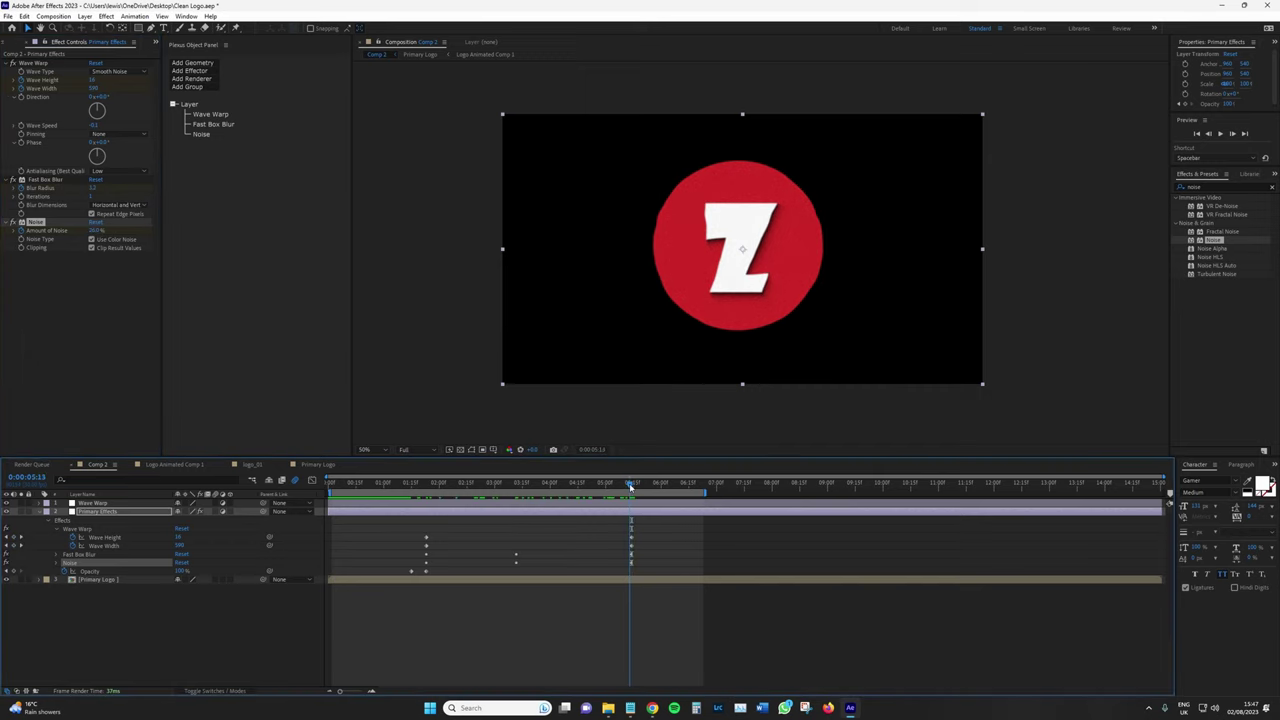
- Reveal all modified properties of the Primary Effects layer in the timeline
{"action": "left_click_drag", "start_coordinate": [631, 484], "coordinate": [427, 494]}
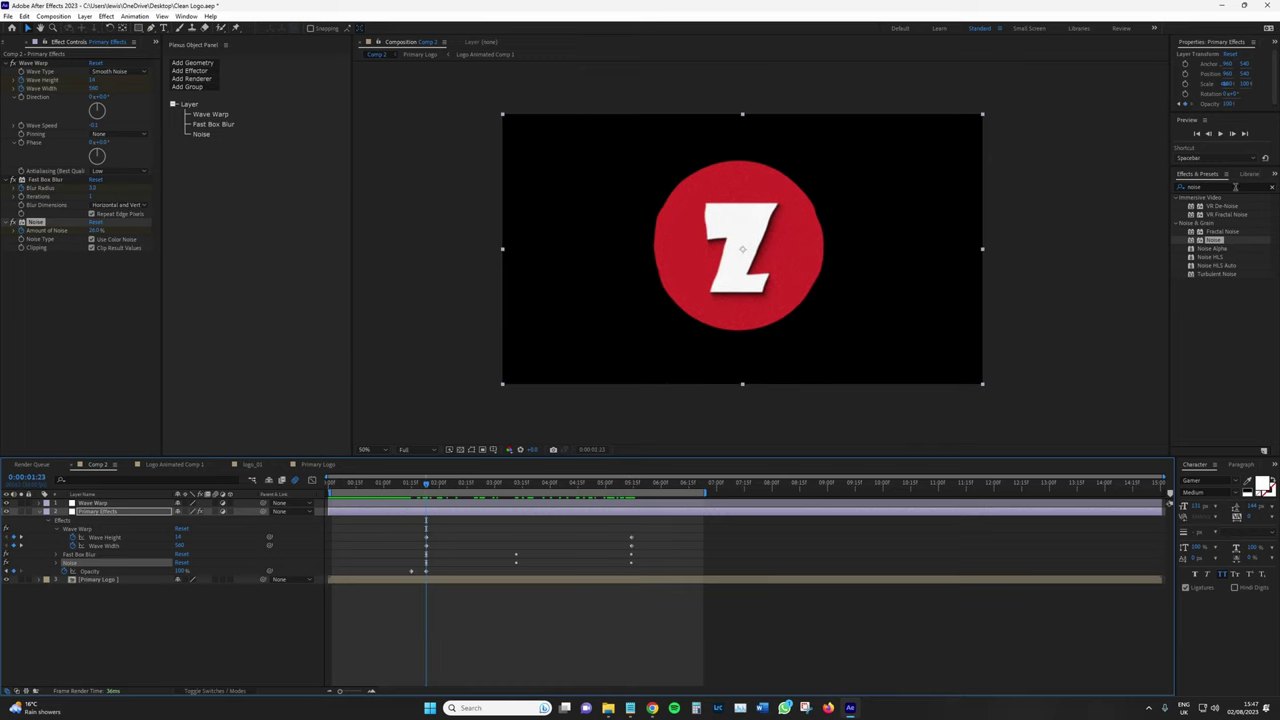
{"action": "left_click", "coordinate": [1235, 187]}
{"action": "type", "text": "u"}
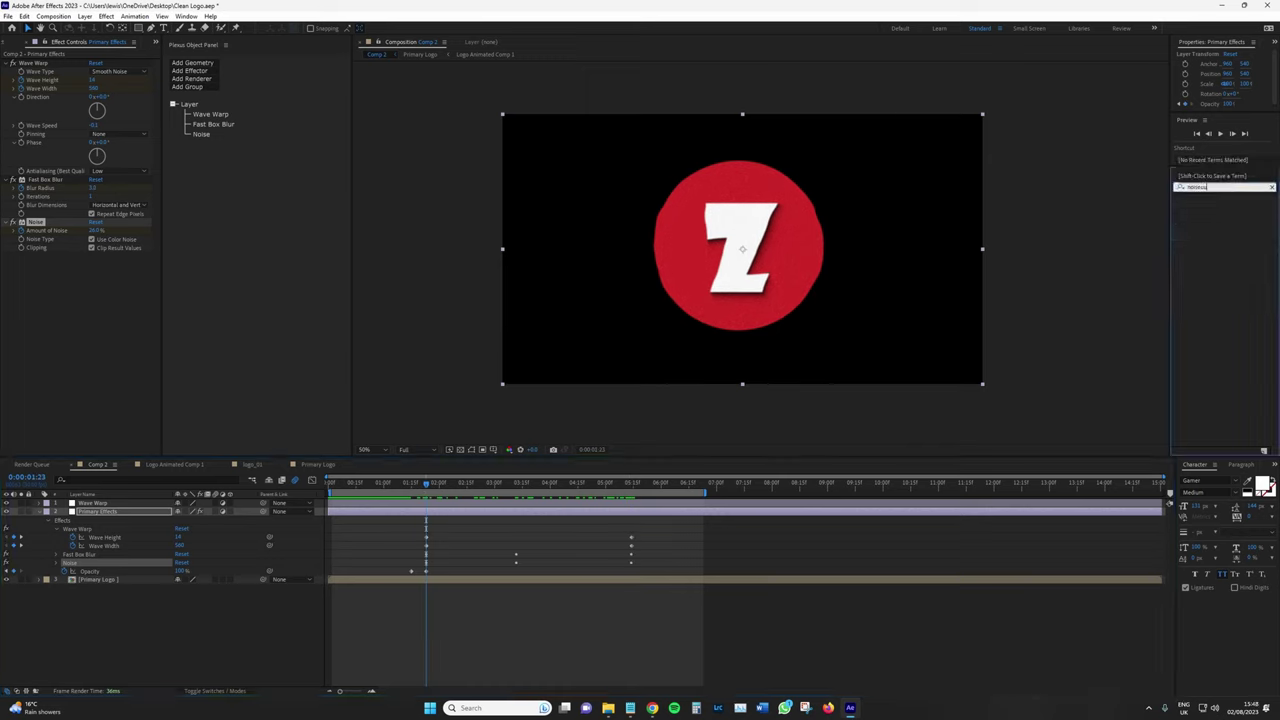
{"action": "left_click", "coordinate": [88, 512]}
{"action": "key", "text": "u"}
{"action": "key", "text": "u"}
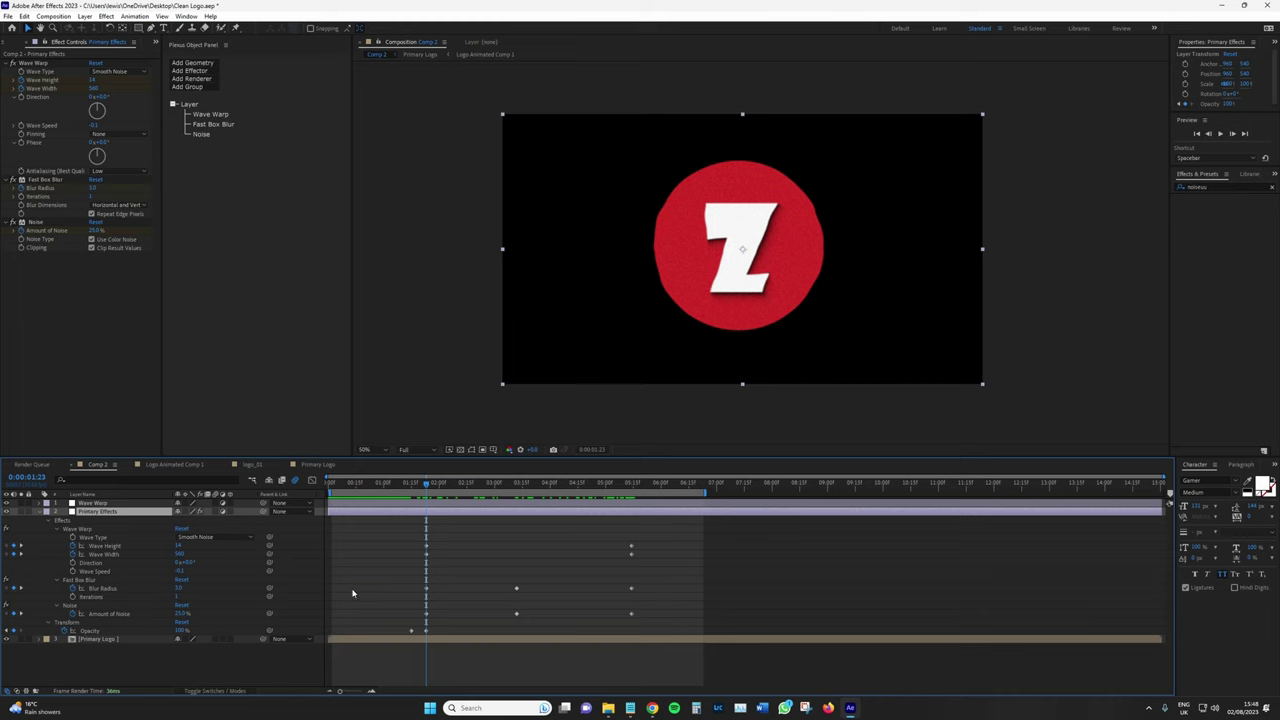
{"action": "left_click", "coordinate": [443, 587]}
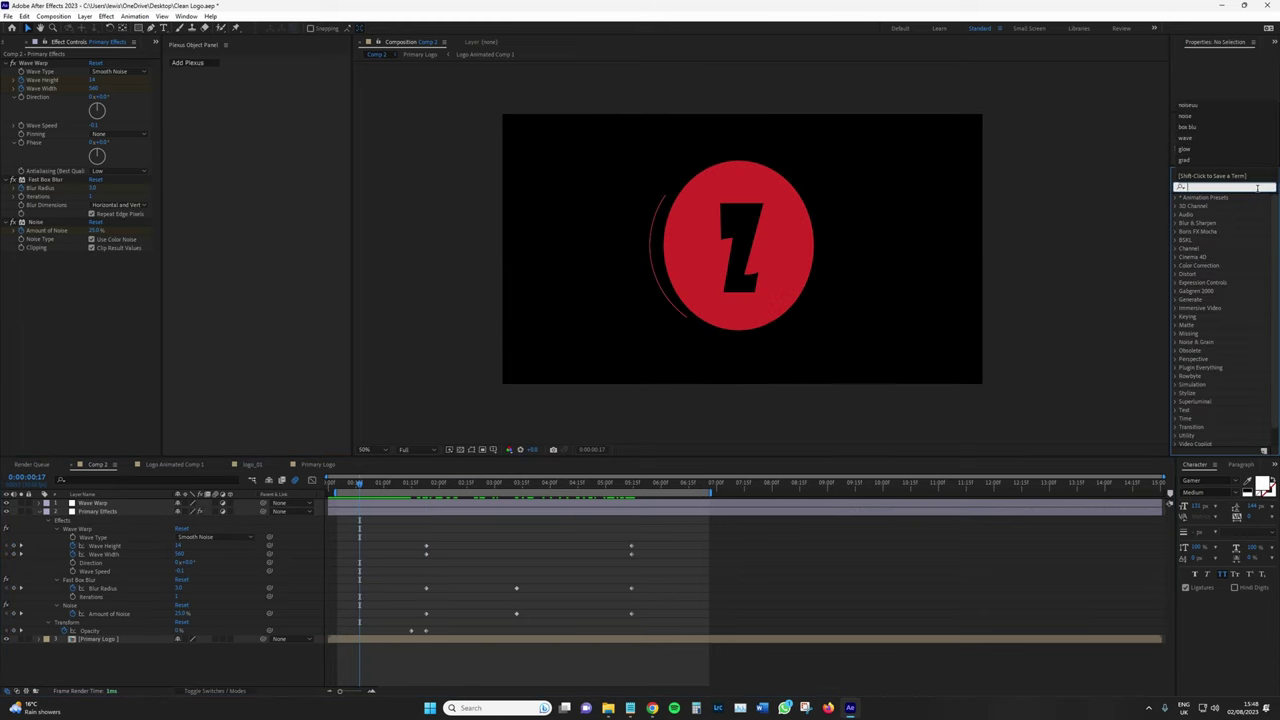
- Add the Venetian Blinds effect to the Primary Effects layer and set its Transition Completion to 15% at 0:00:01:23
{"action": "type", "text": "ven"}
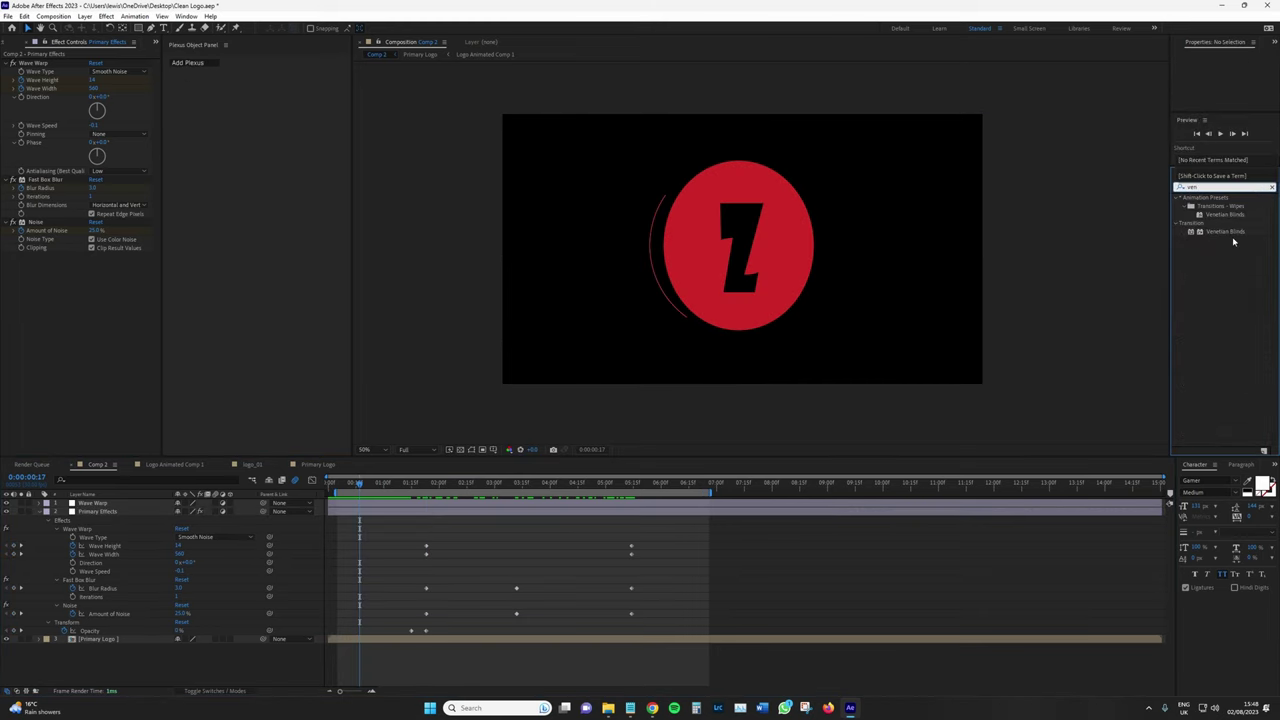
{"action": "left_click_drag", "start_coordinate": [1232, 236], "coordinate": [128, 286]}
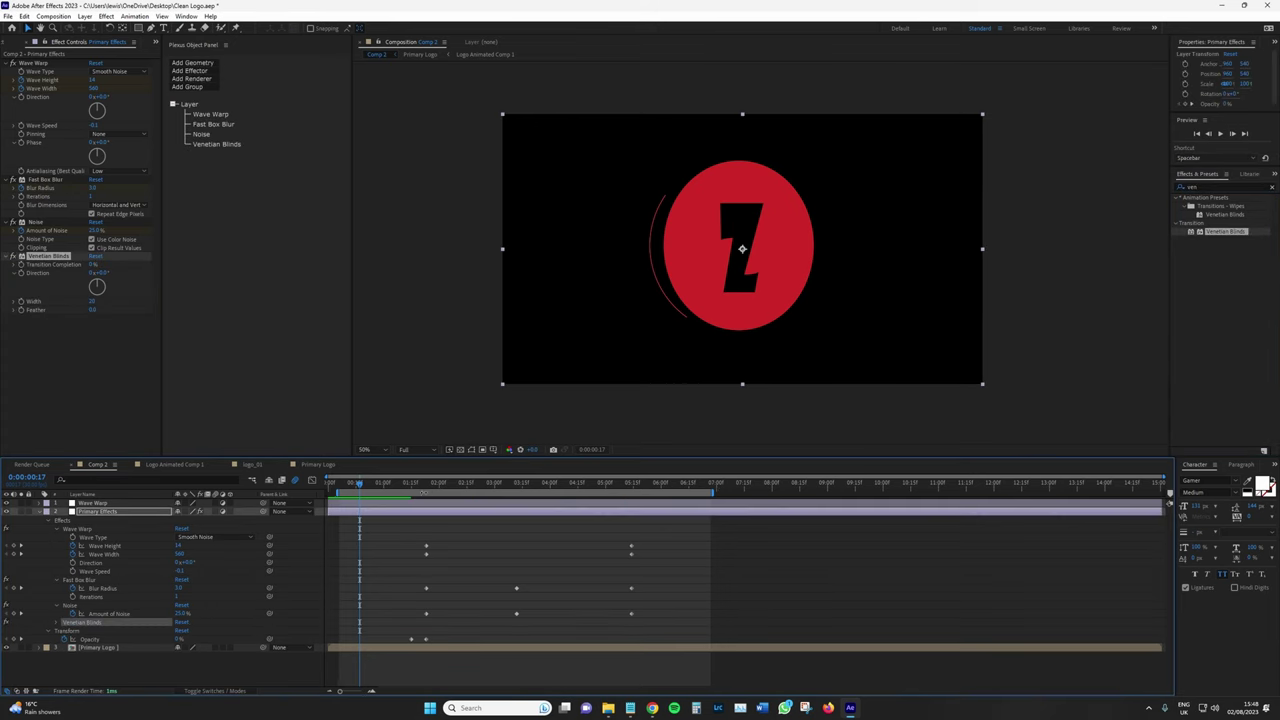
{"action": "left_click_drag", "start_coordinate": [419, 485], "coordinate": [427, 489]}
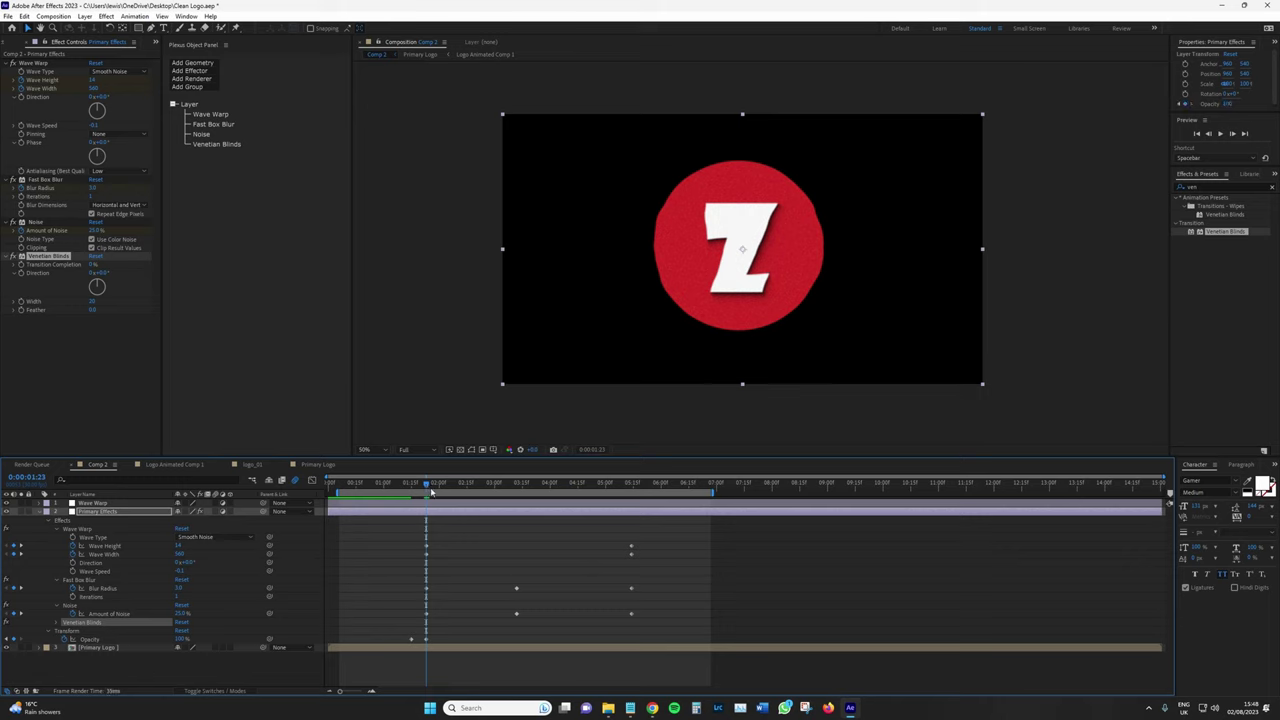
{"action": "left_click", "coordinate": [92, 264]}
{"action": "type", "text": "15"}
{"action": "key", "text": "Return"}
- Set the Venetian Blinds' Direction to 90°, reduce its Transition Completion and start keyframing that value
{"action": "left_click", "coordinate": [100, 272]}
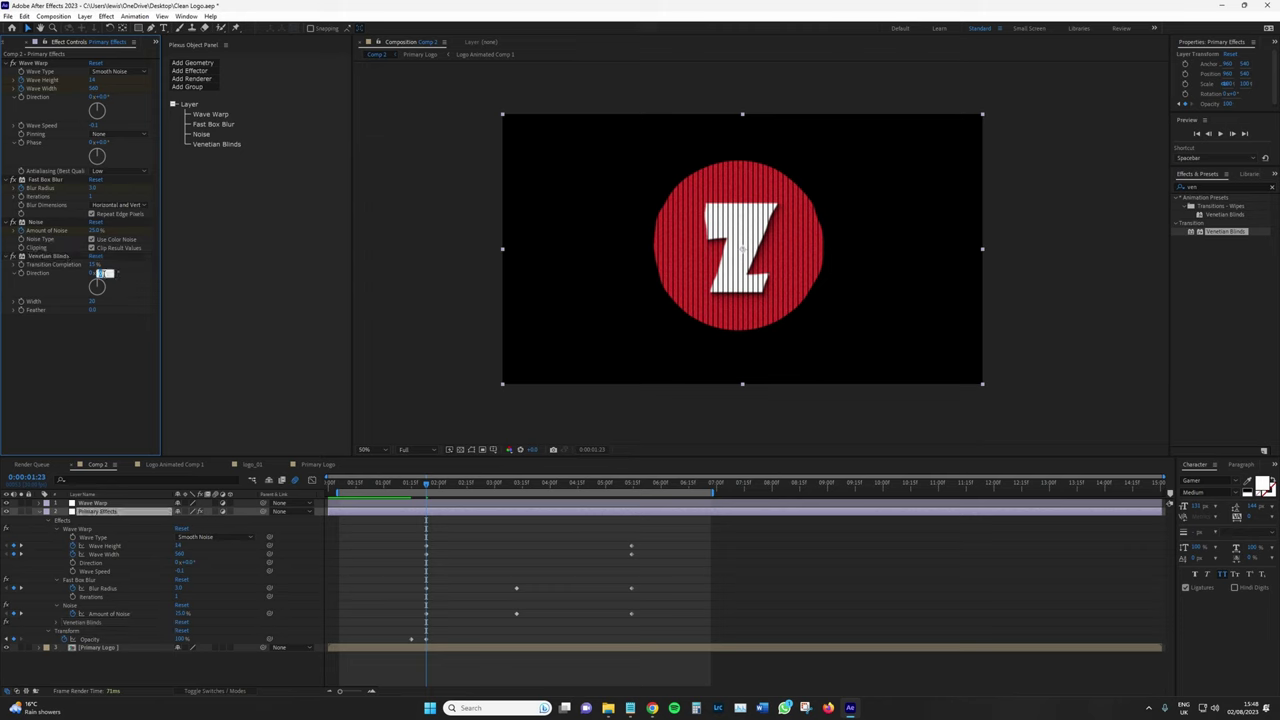
{"action": "mouse_move", "coordinate": [98, 283]}
{"action": "left_mouse_down"}
{"action": "mouse_move", "coordinate": [146, 277]}
{"action": "mouse_move", "coordinate": [114, 280]}
{"action": "left_mouse_up"}
{"action": "left_click", "coordinate": [107, 273]}
{"action": "type", "text": "91"}
{"action": "key", "text": "Return"}
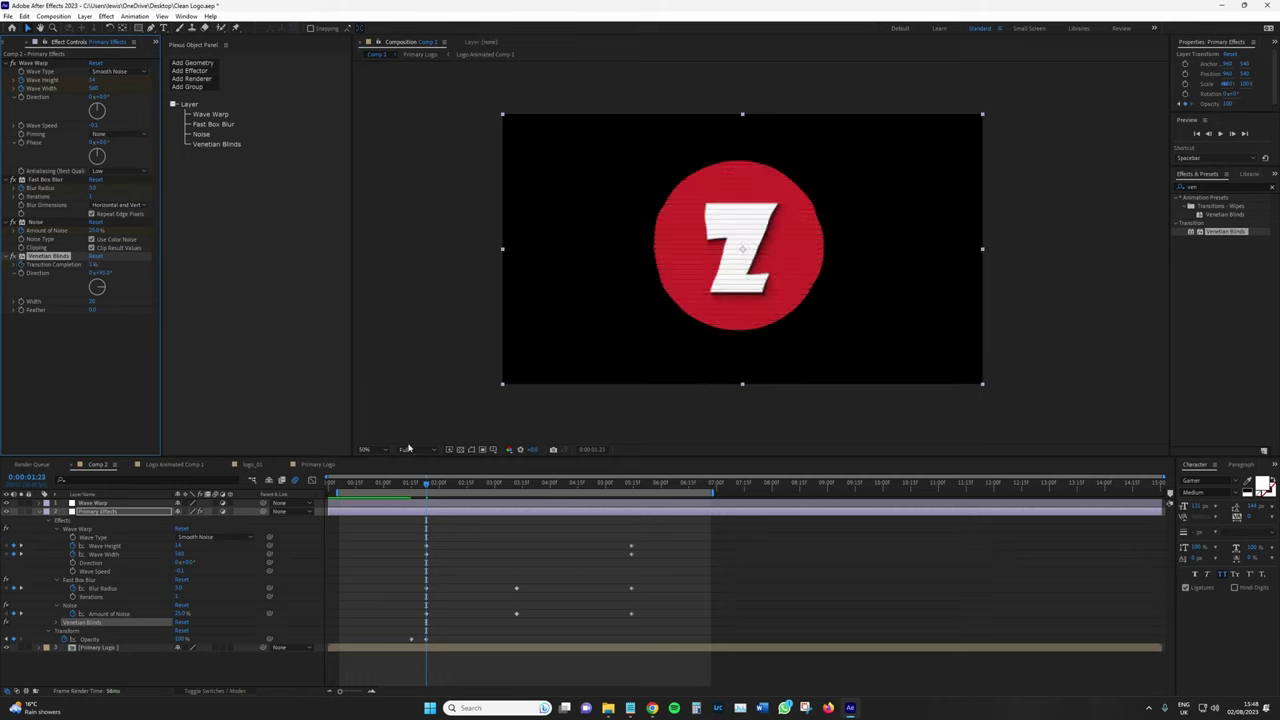
- At 0:00:03:12, enter a new Transition Completion value for the Venetian Blinds
{"action": "left_click", "coordinate": [507, 484]}
{"action": "left_click_drag", "start_coordinate": [507, 484], "coordinate": [517, 485]}
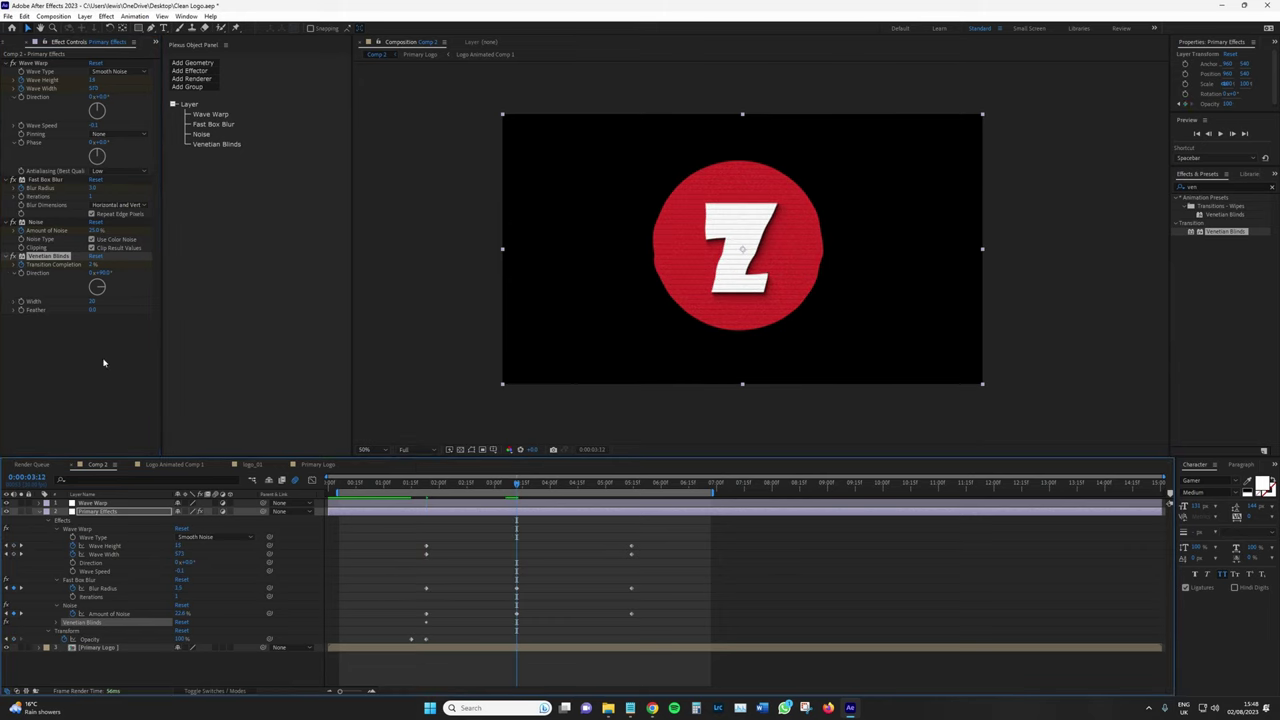
{"action": "left_click", "coordinate": [95, 264]}
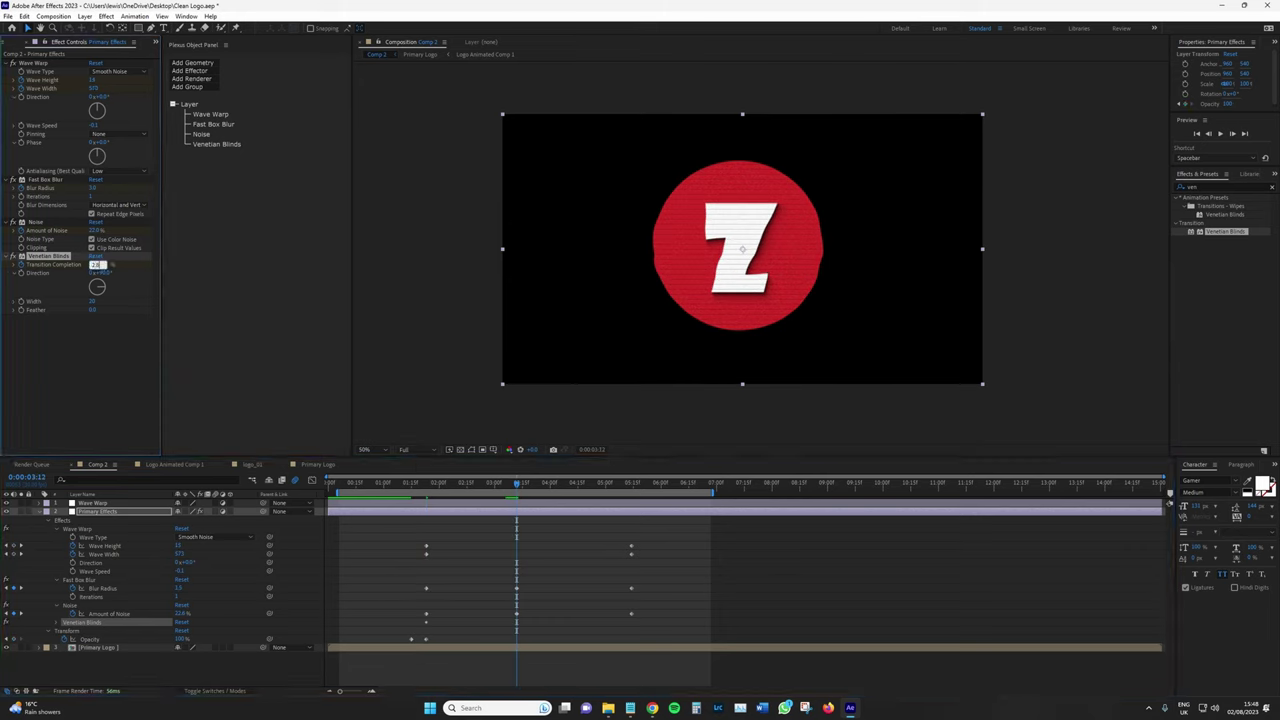
{"action": "type", "text": "2"}
{"action": "key", "text": "Return"}
- At 0:00:05:14, set the Venetian Blinds' Transition Completion to 3%
{"action": "left_click", "coordinate": [631, 484]}
{"action": "left_click", "coordinate": [92, 265]}
{"action": "type", "text": "3"}
{"action": "key", "text": "Return"}
- Return to 0:00:01:23 and add the Stylize Glow effect to the Primary Effects layer
{"action": "left_click", "coordinate": [426, 484]}
{"action": "left_click", "coordinate": [74, 380]}
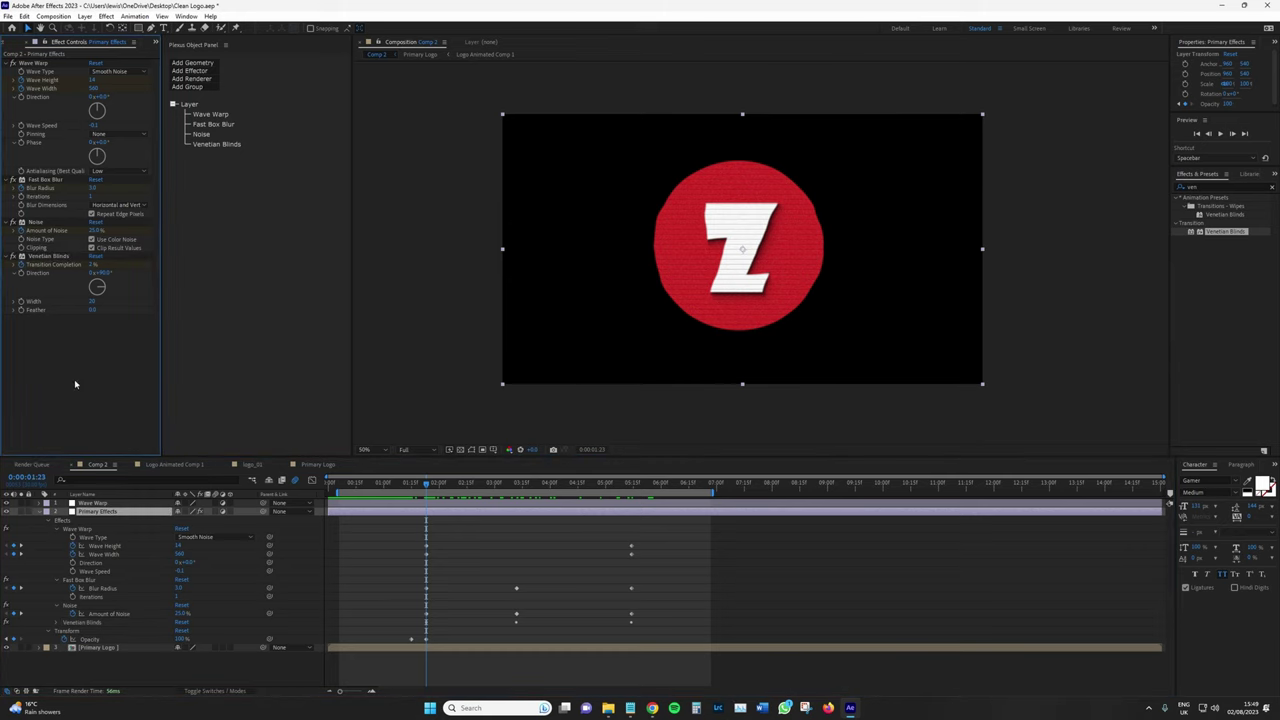
{"action": "left_click", "coordinate": [1220, 187]}
{"action": "type", "text": "glow"}
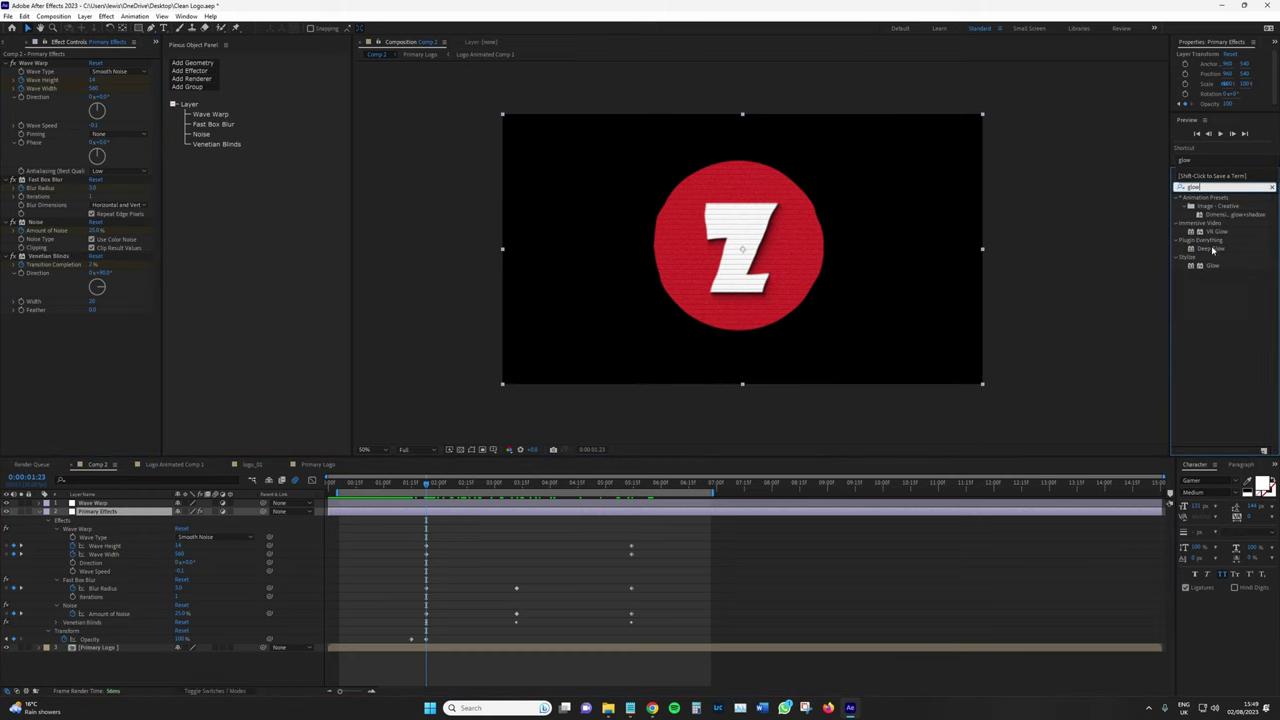
{"action": "double_click", "coordinate": [1208, 266]}
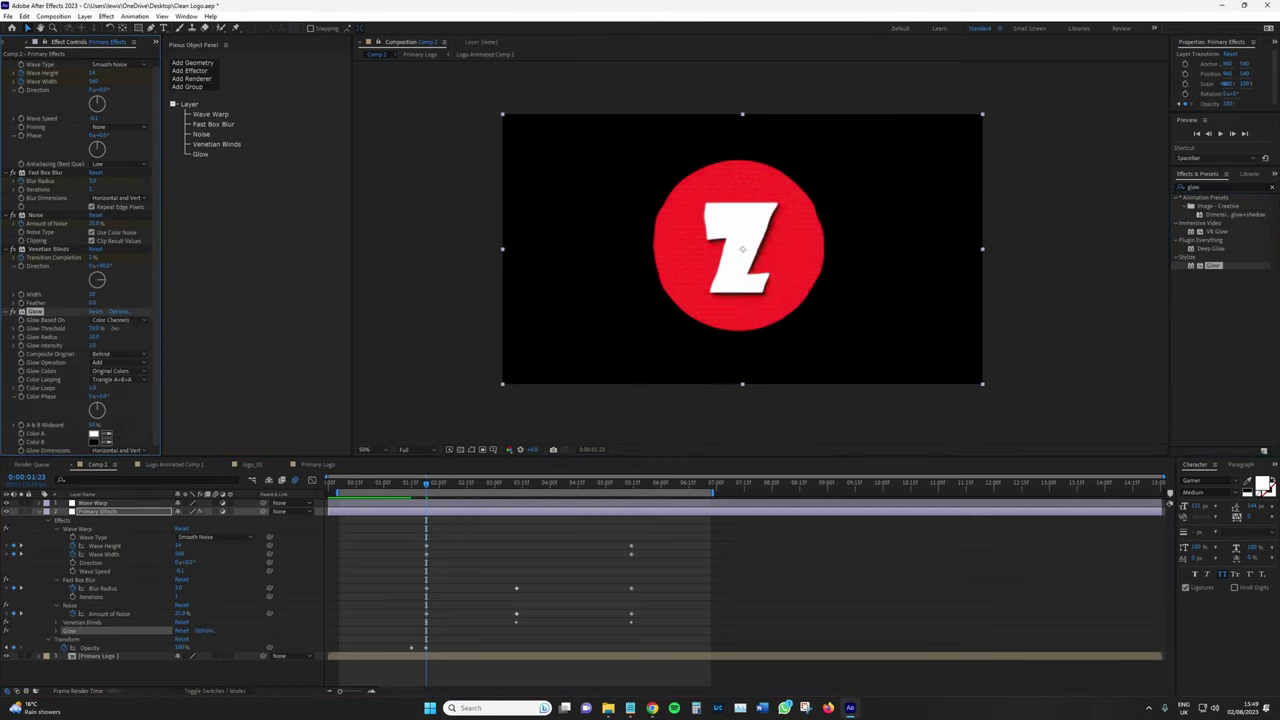
- Set the Glow Threshold to 100% and reduce the Glow Radius, comparing the logo with Glow off and on
{"action": "left_click", "coordinate": [12, 312]}
{"action": "left_click", "coordinate": [12, 312]}
{"action": "left_click", "coordinate": [12, 312]}
{"action": "left_click", "coordinate": [12, 312]}
{"action": "left_click_drag", "start_coordinate": [94, 338], "coordinate": [51, 339]}
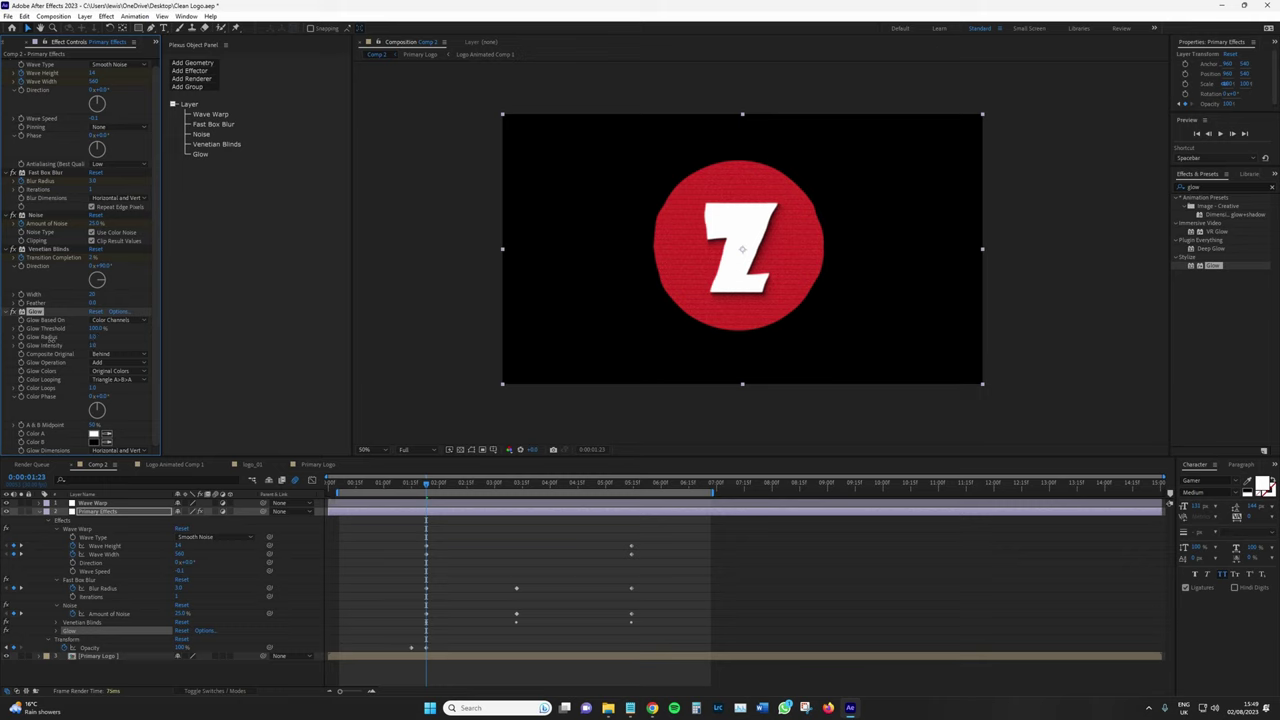
{"action": "left_click", "coordinate": [13, 313]}
{"action": "left_click", "coordinate": [13, 313]}
{"action": "left_click", "coordinate": [13, 313]}
{"action": "left_click", "coordinate": [13, 313]}
{"action": "left_click", "coordinate": [13, 313]}
{"action": "left_click", "coordinate": [13, 313]}
{"action": "left_click", "coordinate": [11, 312]}
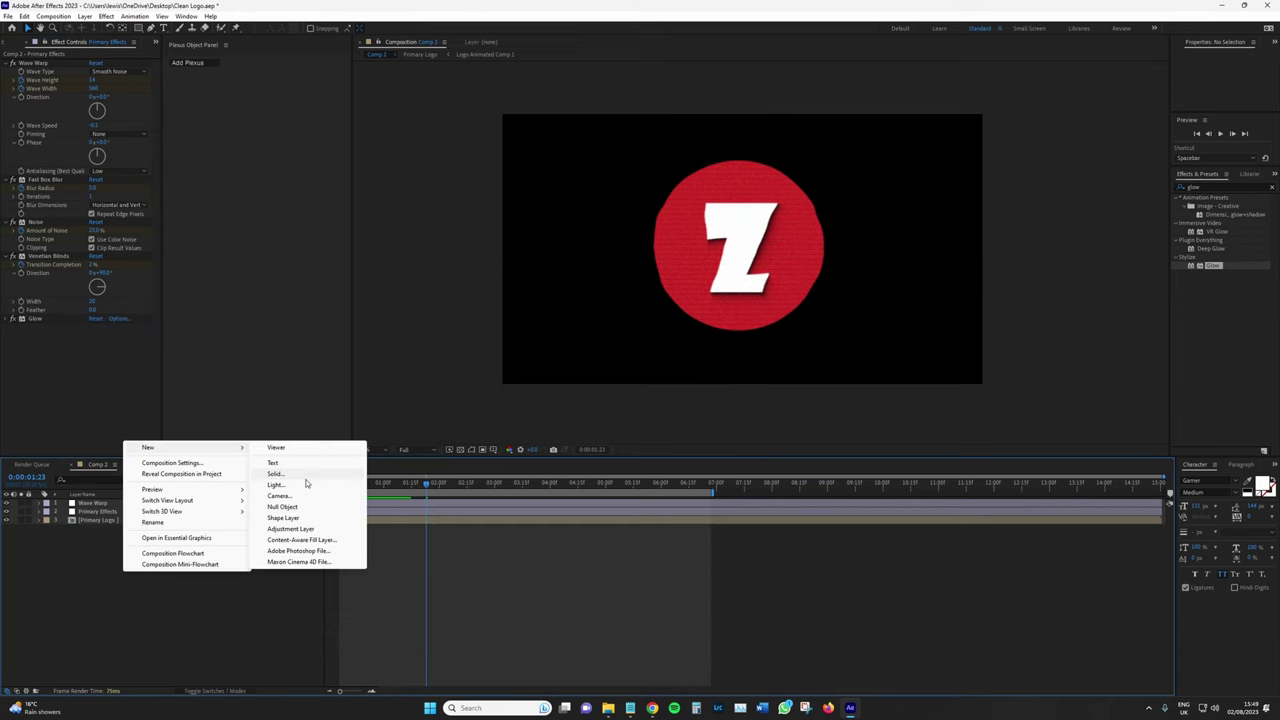
- Create a blue solid, place it below the Primary Logo layer and lower its opacity
{"action": "left_click", "coordinate": [305, 476]}
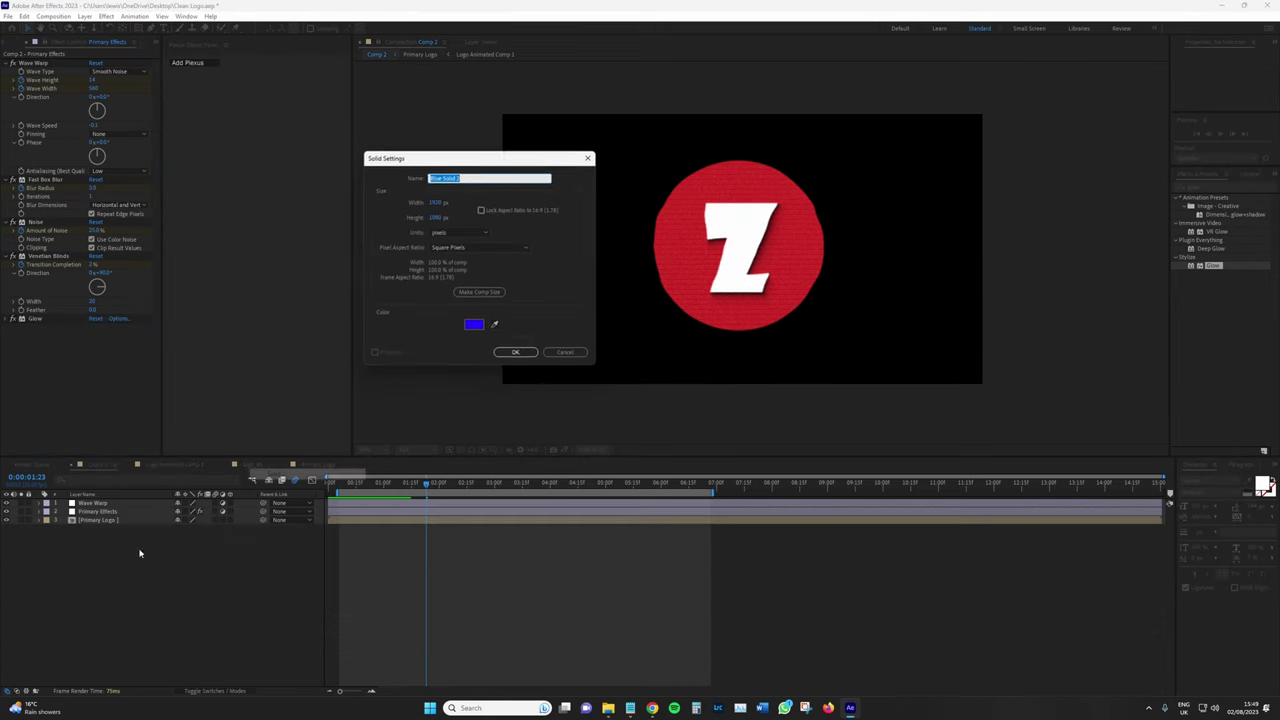
{"action": "left_click", "coordinate": [516, 353]}
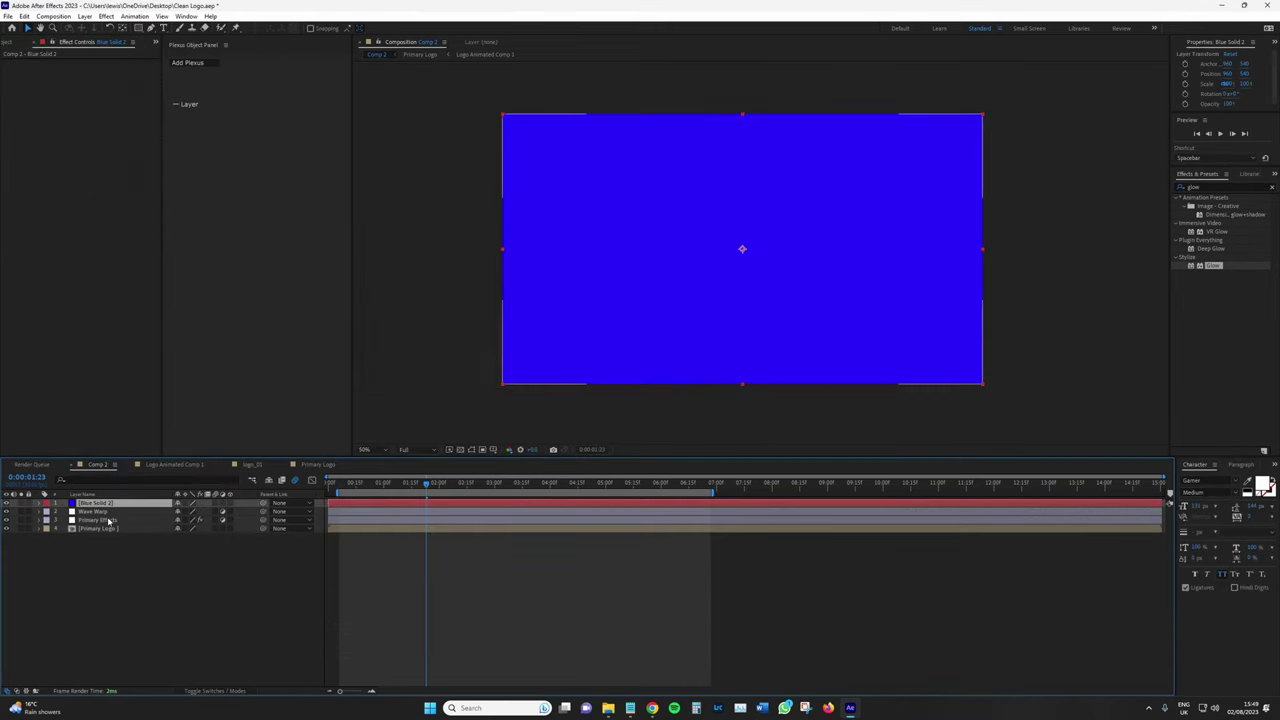
{"action": "left_click_drag", "start_coordinate": [96, 503], "coordinate": [136, 550]}
{"action": "key", "text": "t"}
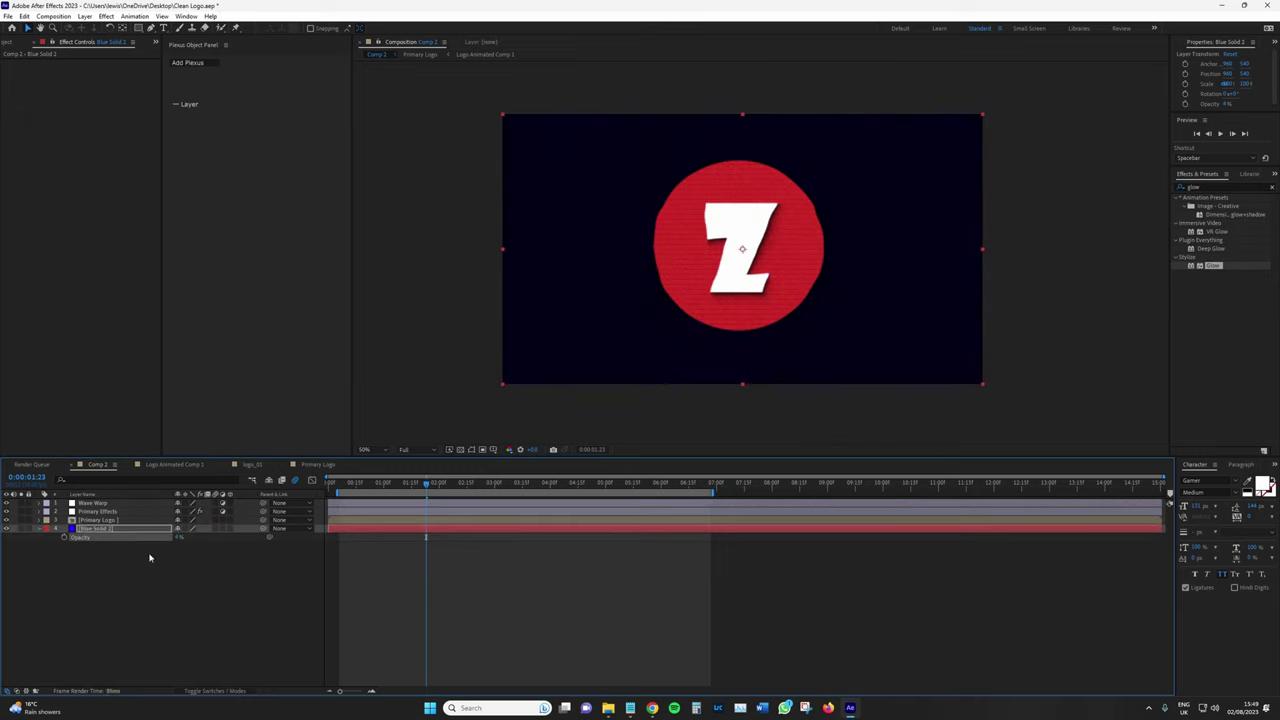
- Scrub through and play back the animation to check the logo over the blue solid
{"action": "left_click_drag", "start_coordinate": [426, 484], "coordinate": [485, 504]}
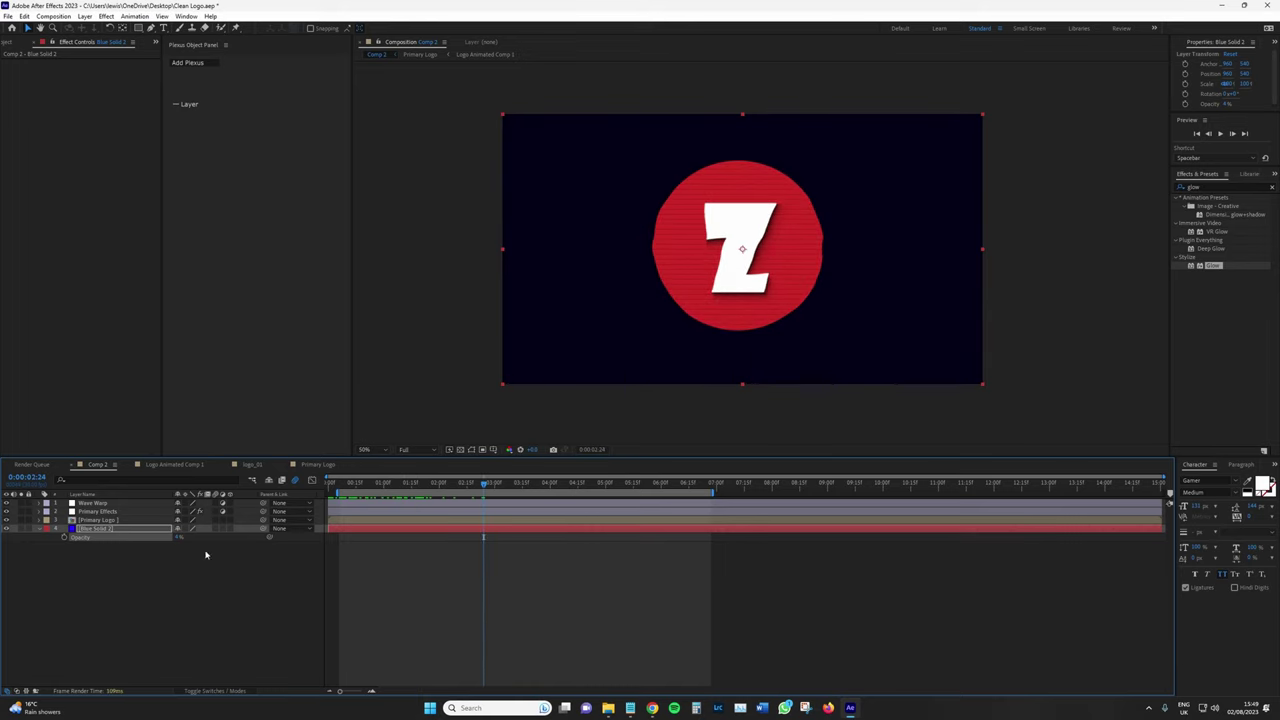
{"action": "left_click_drag", "start_coordinate": [453, 484], "coordinate": [330, 513]}
{"action": "key", "text": "space"}
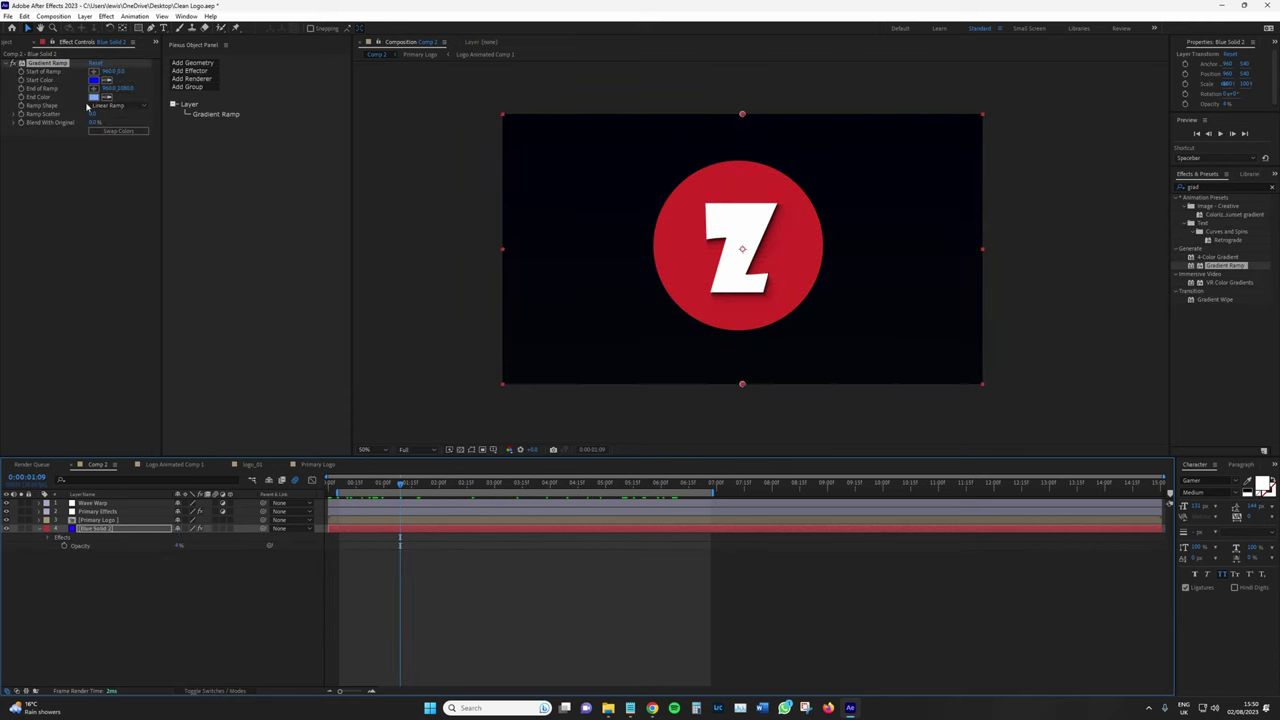
- Create a new two-node camera layer with the default settings
{"action": "left_click", "coordinate": [84, 16]}
{"action": "mouse_move", "coordinate": [150, 28]}
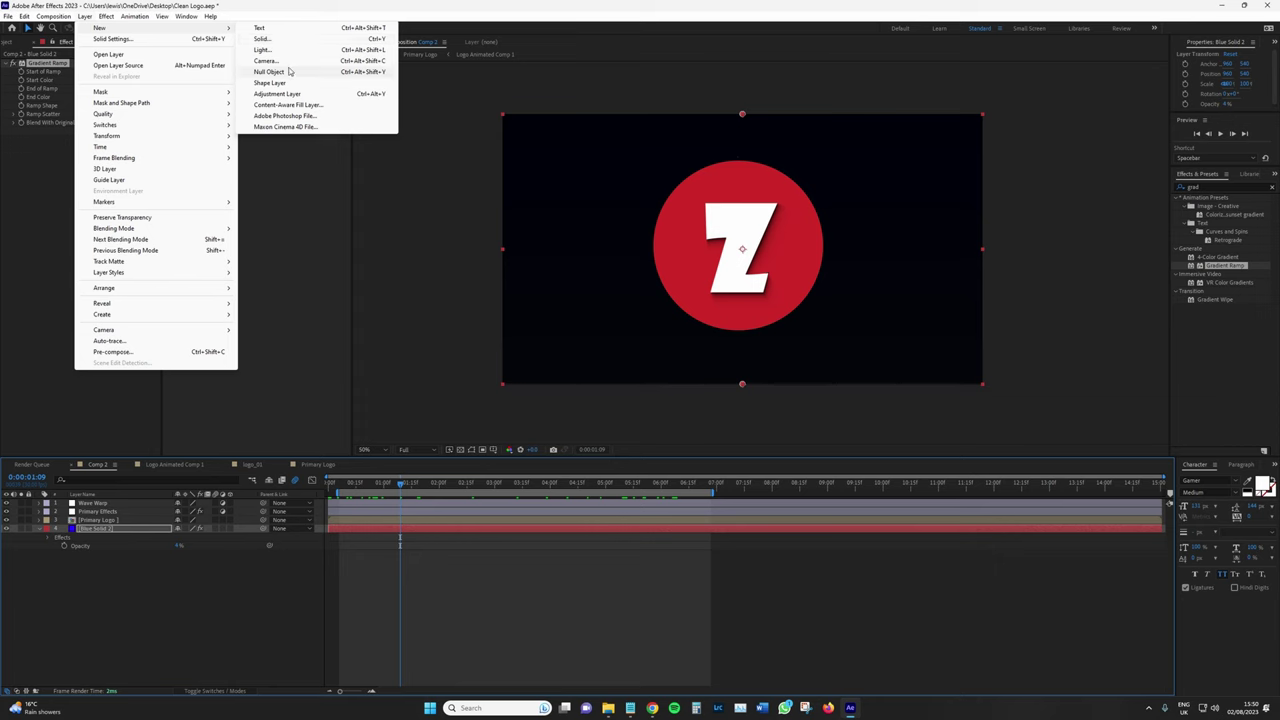
{"action": "left_click", "coordinate": [290, 65]}
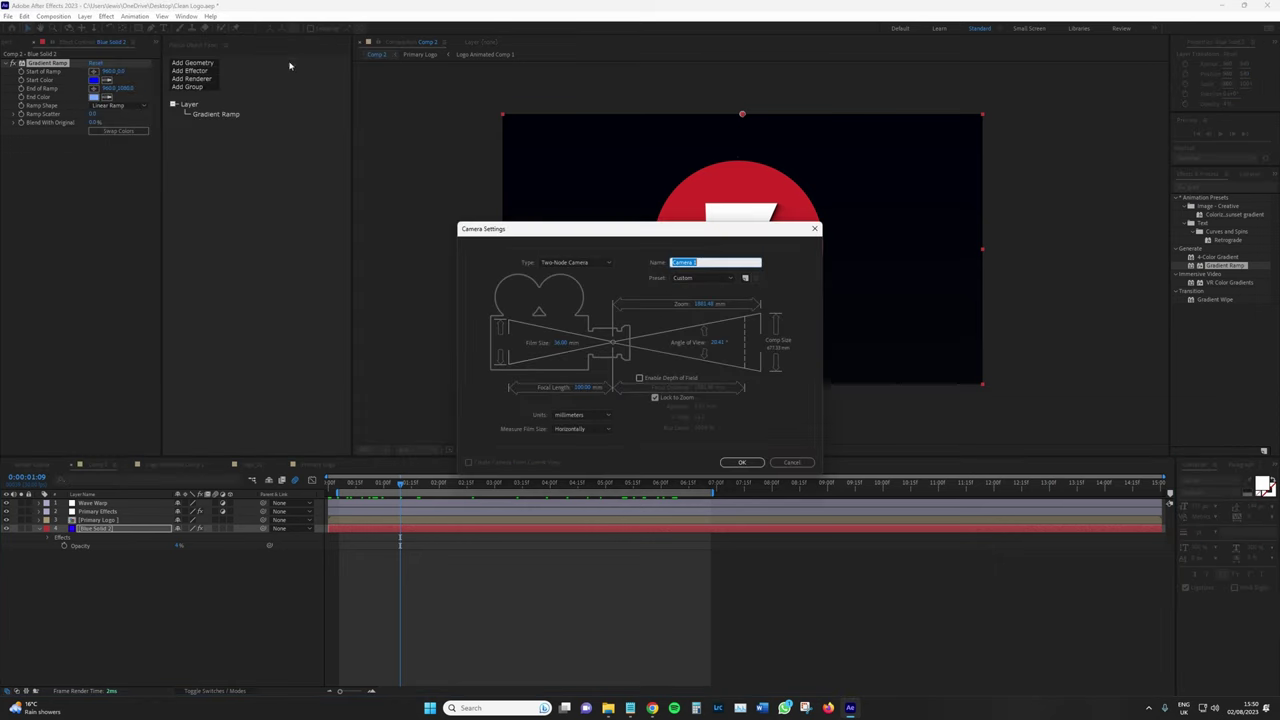
{"action": "left_click", "coordinate": [742, 462]}
{"action": "left_click", "coordinate": [554, 306]}
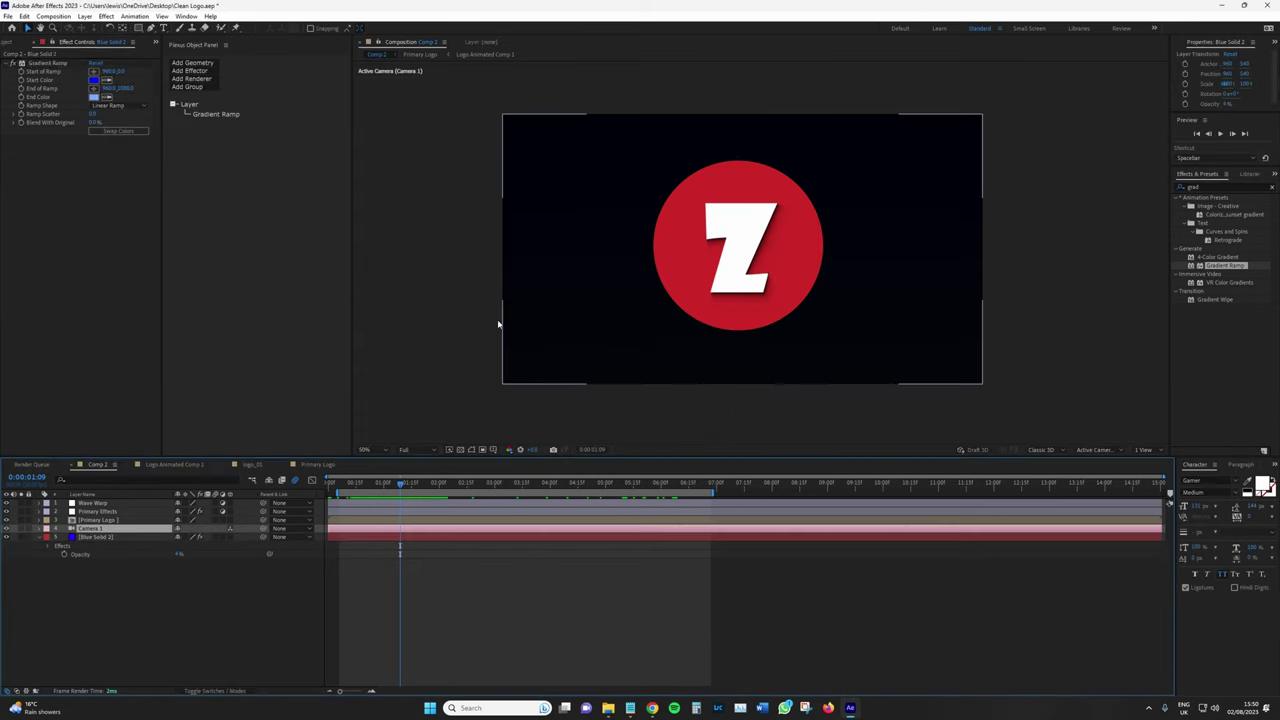
- Add the arcade cabinet PNG from the project as the topmost layer in Comp 2 and rename it Screen
{"action": "left_click", "coordinate": [8, 44]}
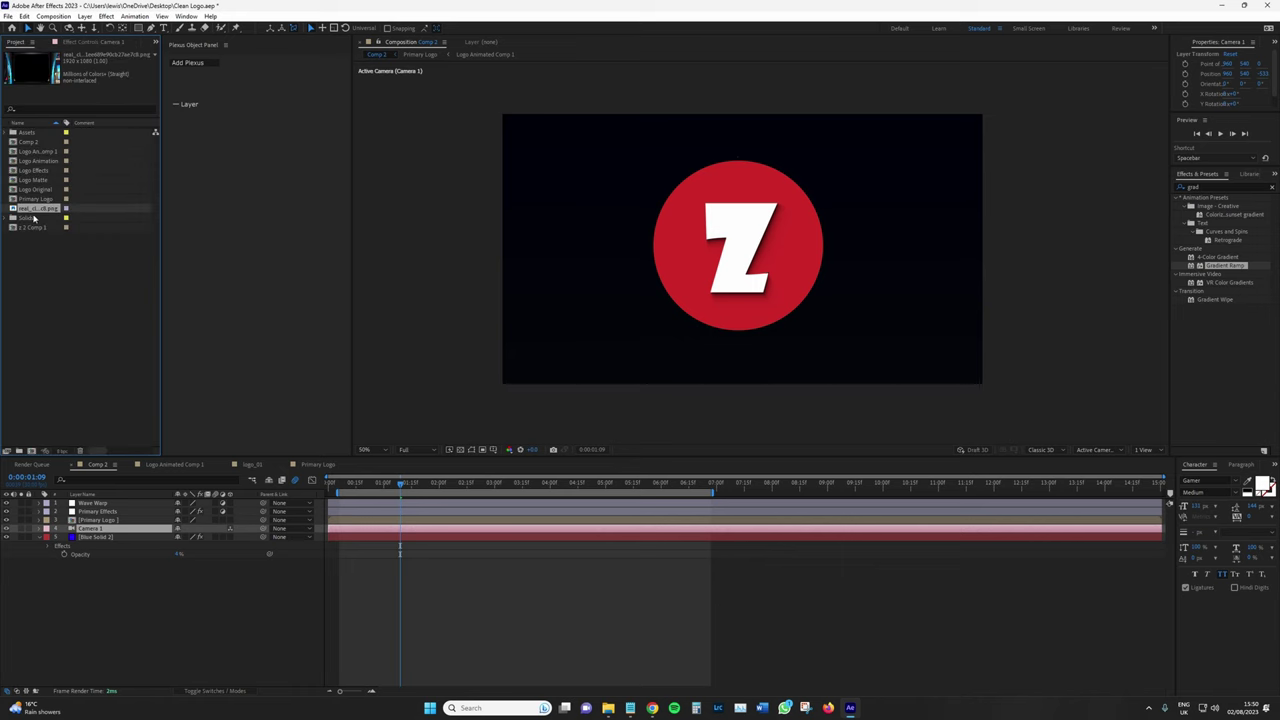
{"action": "left_click_drag", "start_coordinate": [31, 212], "coordinate": [98, 509]}
{"action": "right_click", "coordinate": [98, 509]}
{"action": "left_click", "coordinate": [120, 477]}
{"action": "type", "text": "Screen"}
{"action": "key", "text": "Return"}
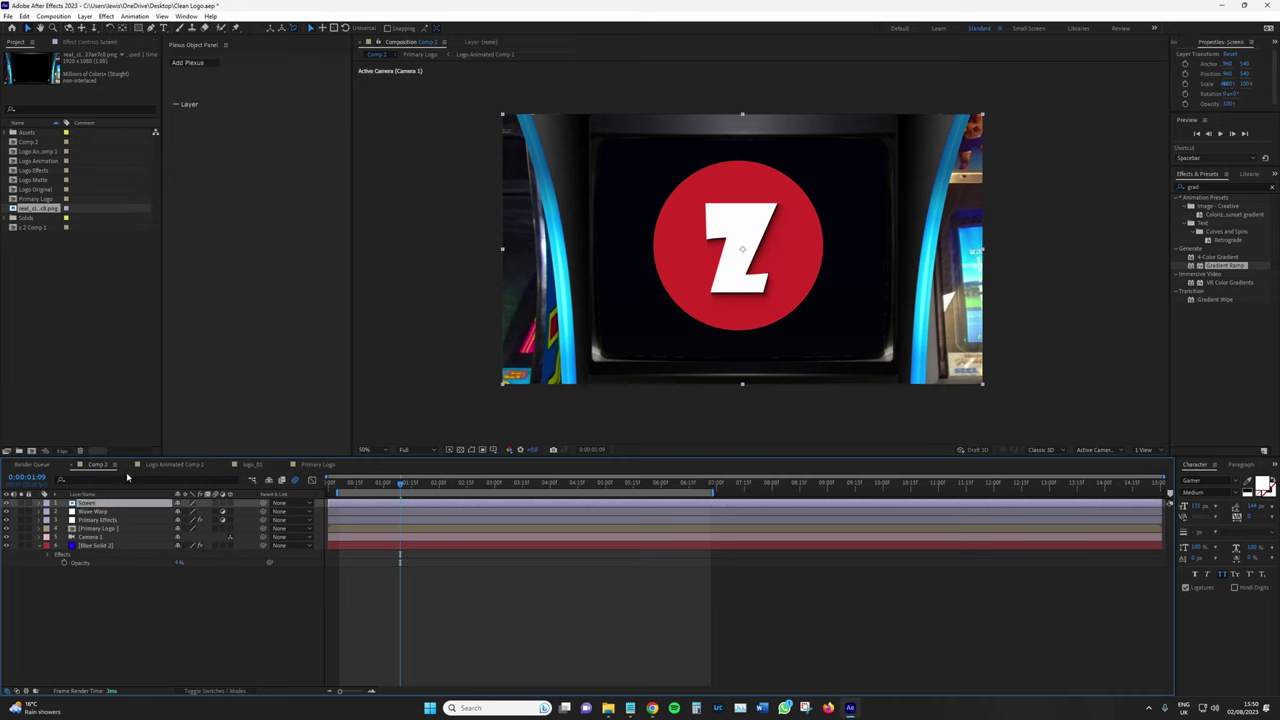
- Create a black solid above the Screen layer and draw an elliptical mask spanning nearly the whole frame
{"action": "left_click", "coordinate": [91, 43]}
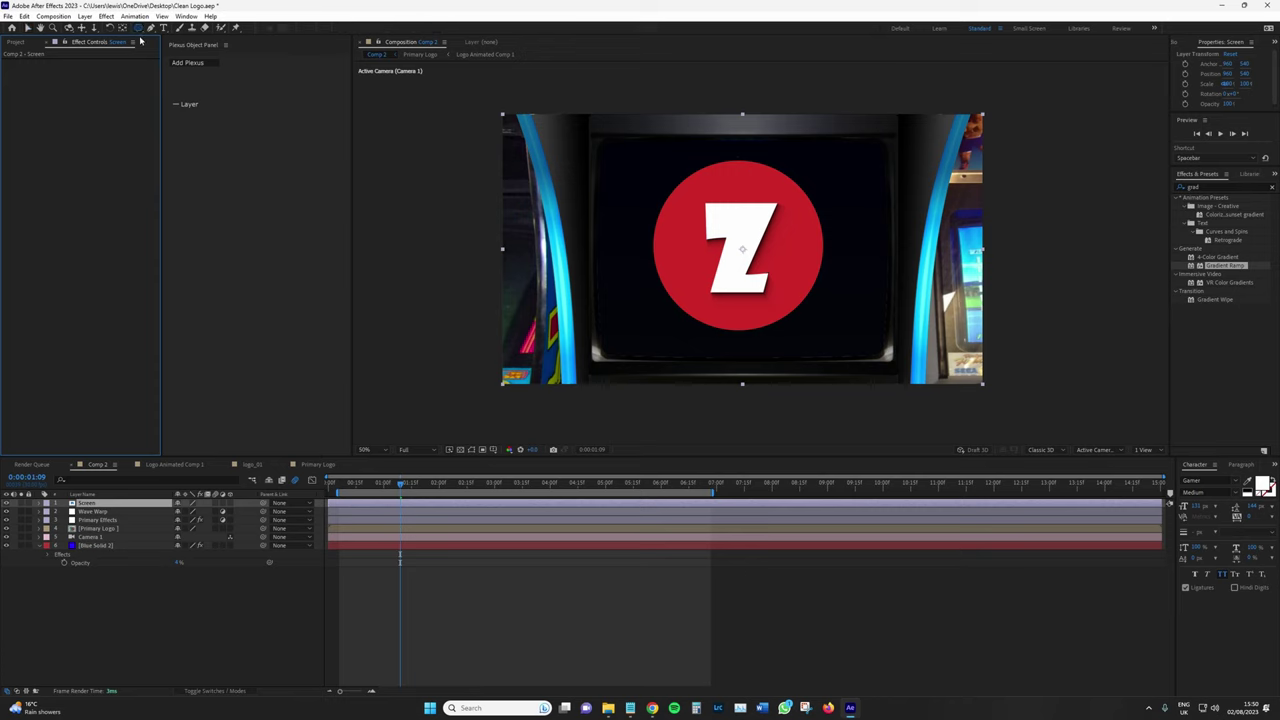
{"action": "left_click", "coordinate": [85, 16]}
{"action": "mouse_move", "coordinate": [90, 30]}
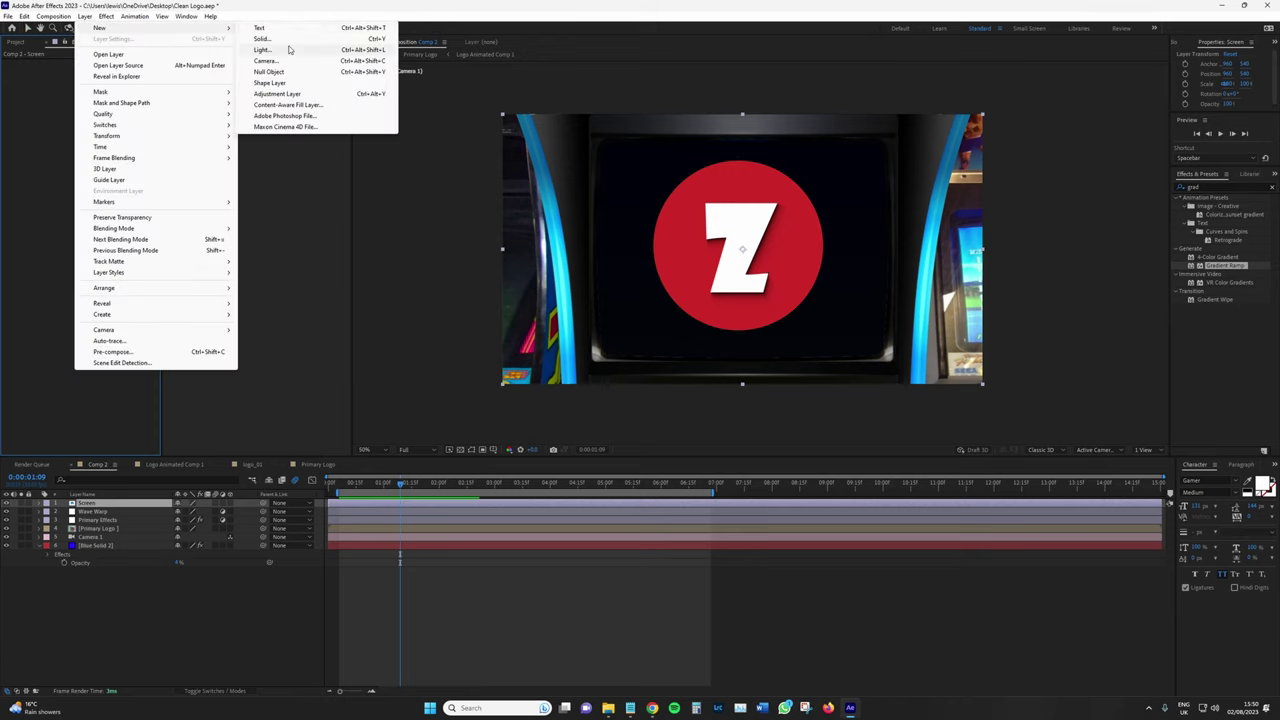
{"action": "left_click", "coordinate": [290, 42]}
{"action": "left_click", "coordinate": [472, 316]}
{"action": "left_click_drag", "start_coordinate": [240, 300], "coordinate": [394, 414]}
{"action": "left_click", "coordinate": [389, 210]}
{"action": "left_click", "coordinate": [516, 351]}
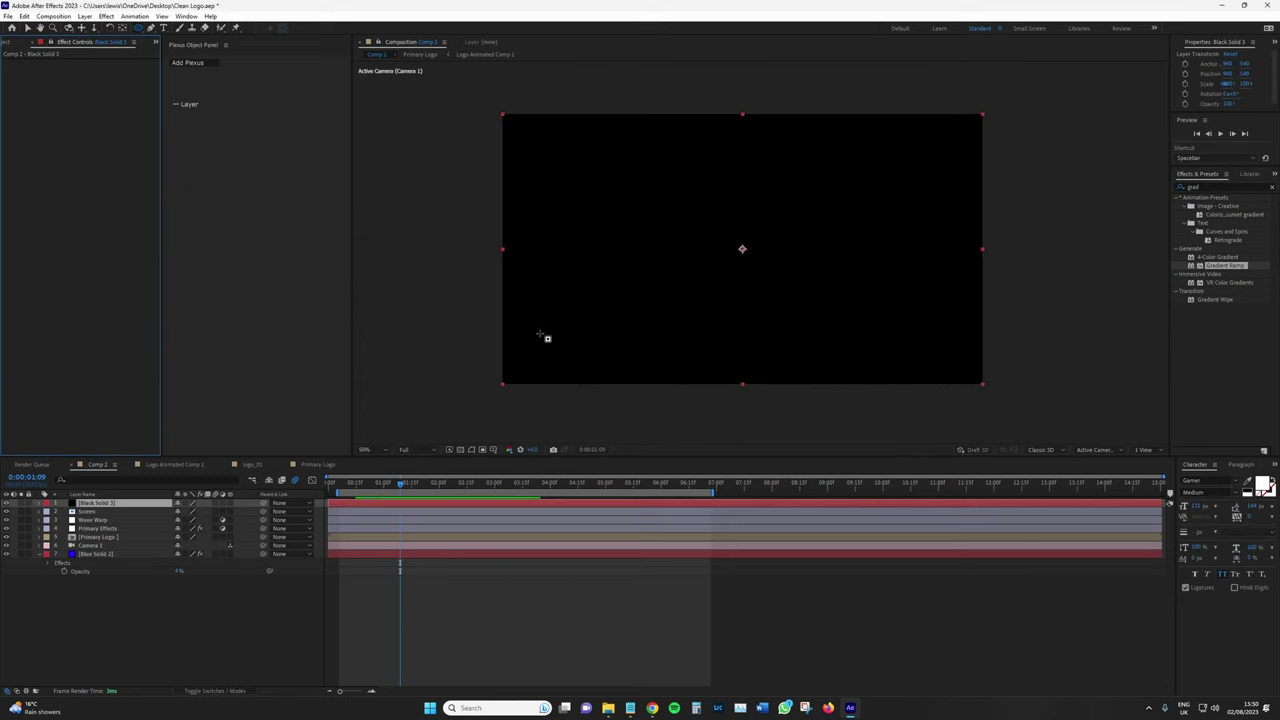
{"action": "left_click_drag", "start_coordinate": [521, 129], "coordinate": [976, 379]}
{"action": "left_click_drag", "start_coordinate": [518, 251], "coordinate": [510, 249]}
- Set the black solid's mask to Subtract with a wide feather, and scale the solid up to 109%
{"action": "left_click", "coordinate": [195, 520]}
{"action": "left_click", "coordinate": [204, 553]}
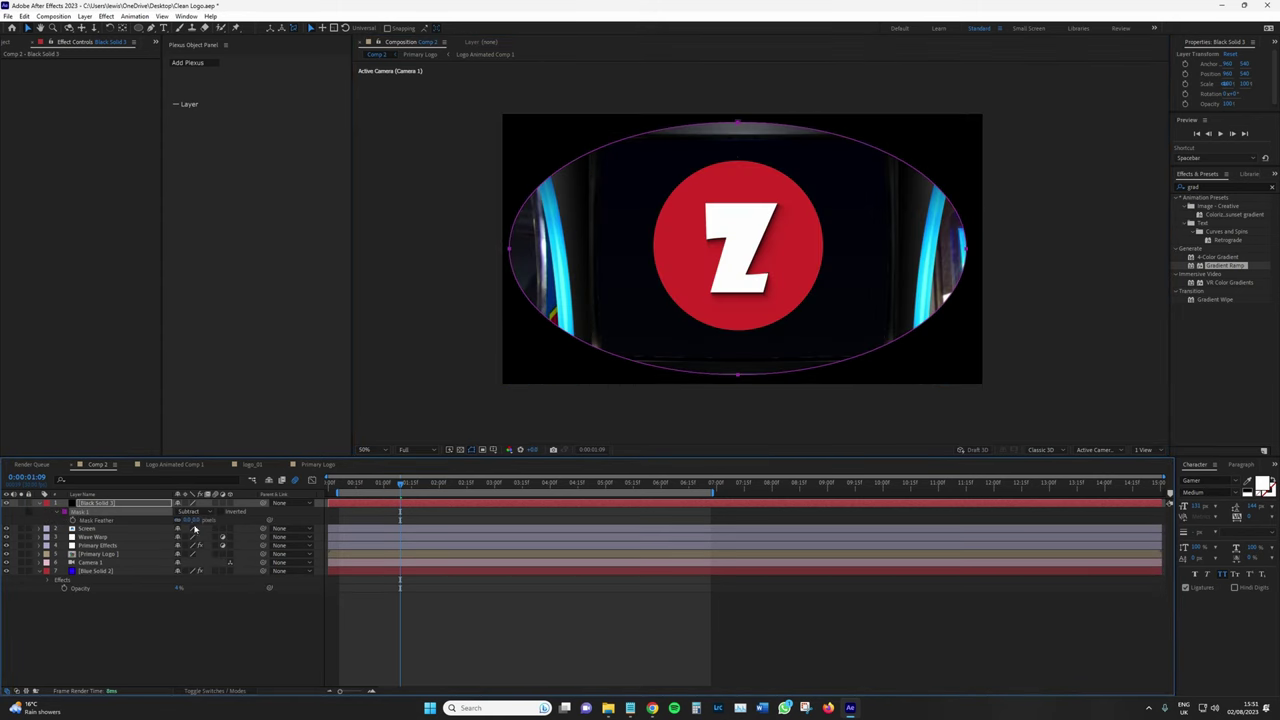
{"action": "left_click_drag", "start_coordinate": [190, 520], "coordinate": [429, 509]}
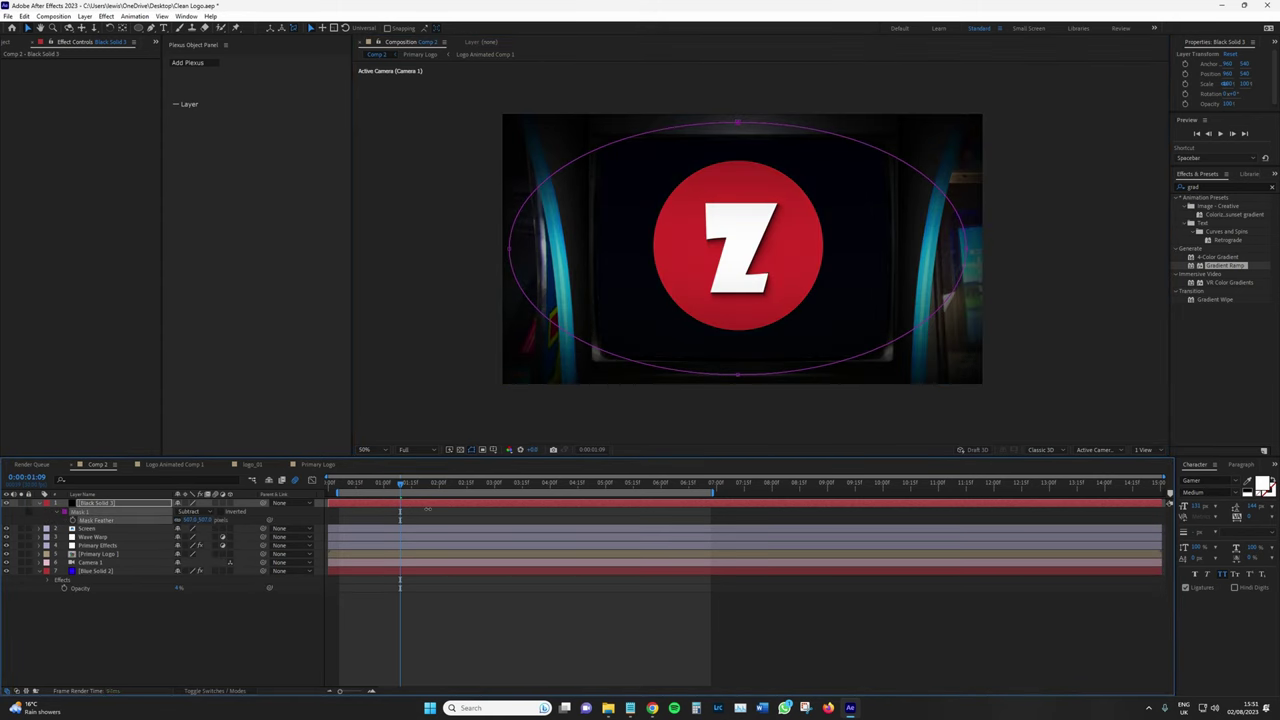
{"action": "key", "text": "s"}
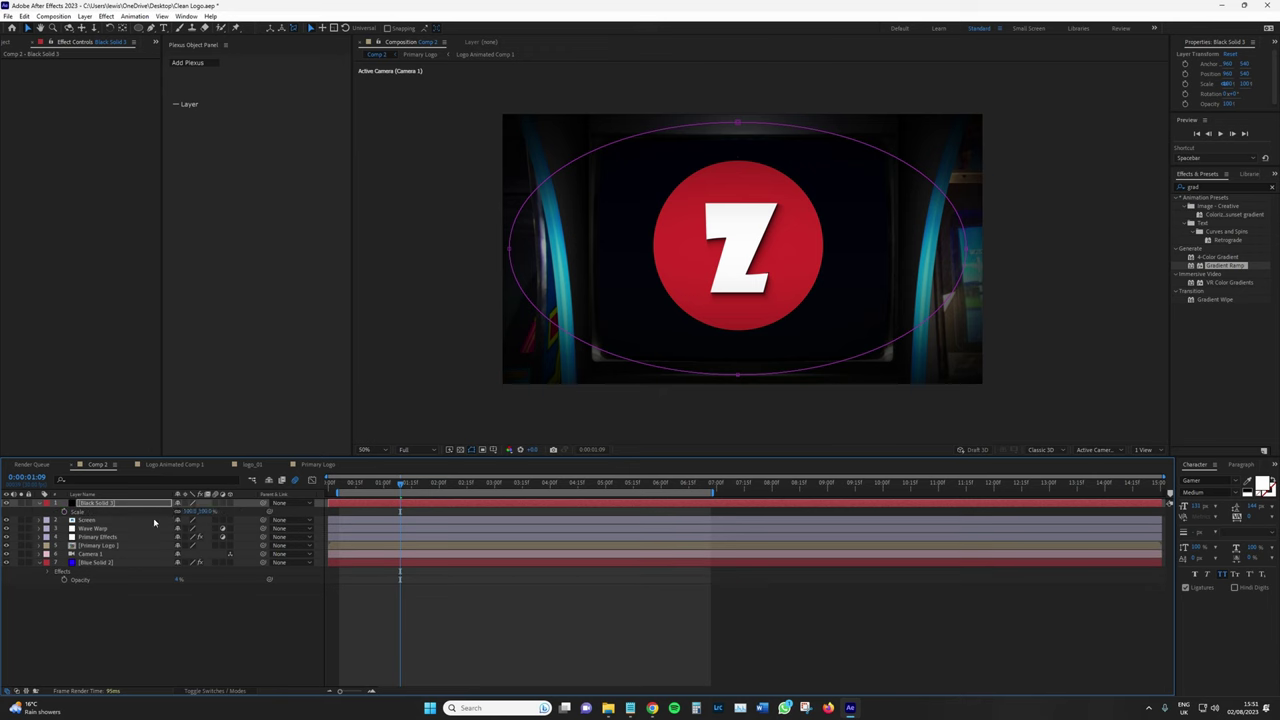
- Apply Lumetri Color to the Screen layer and lower its Temperature to give the arcade image a cooler blue tone
{"action": "left_click", "coordinate": [186, 520]}
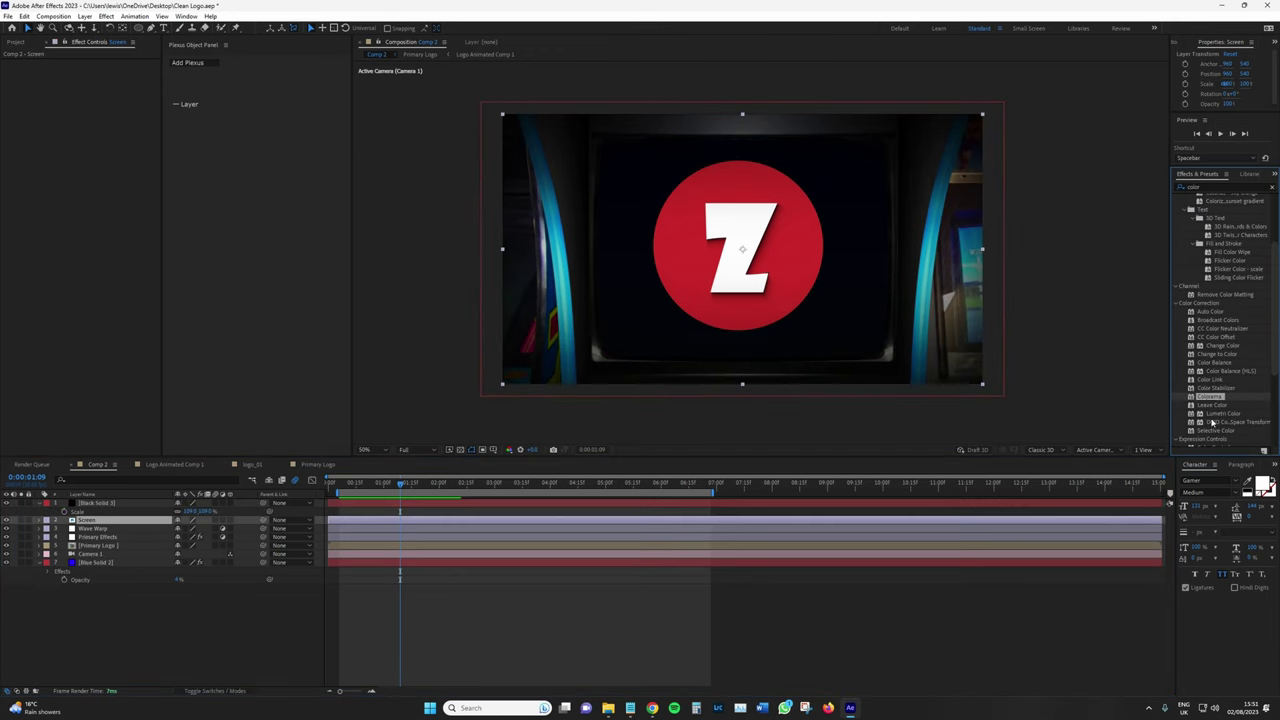
{"action": "left_click_drag", "start_coordinate": [1213, 414], "coordinate": [55, 114]}
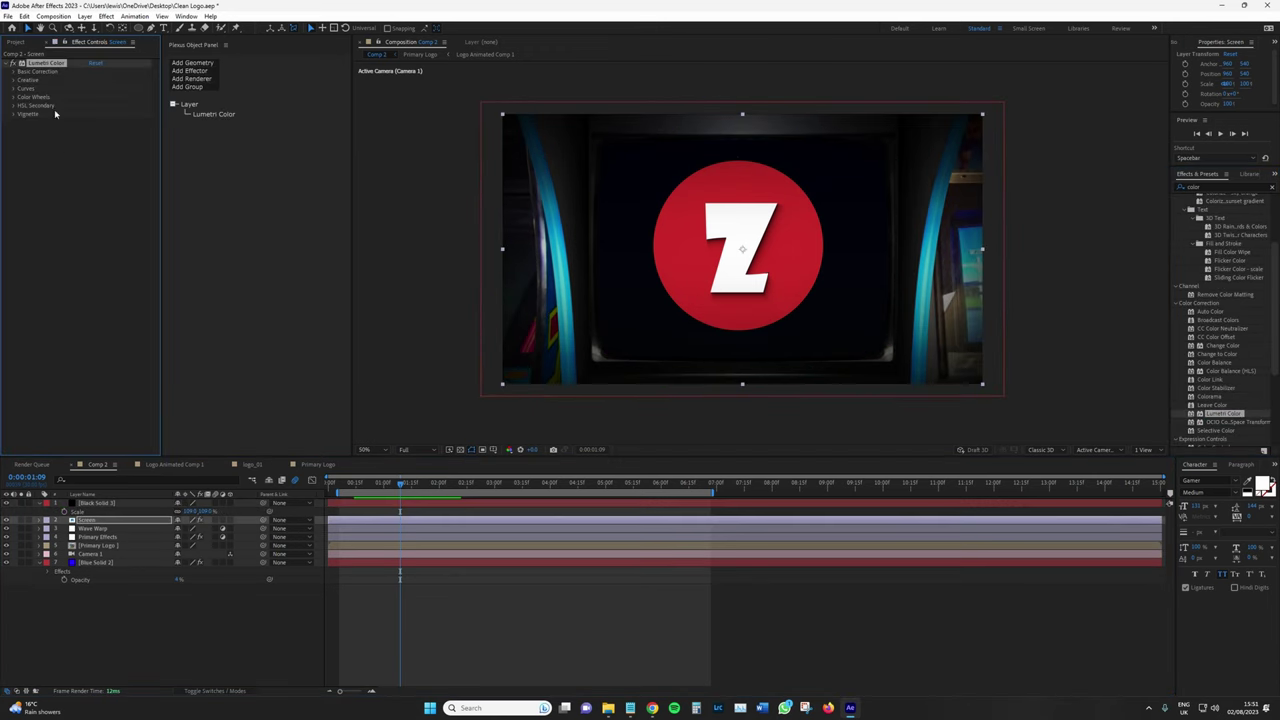
{"action": "left_click", "coordinate": [13, 72]}
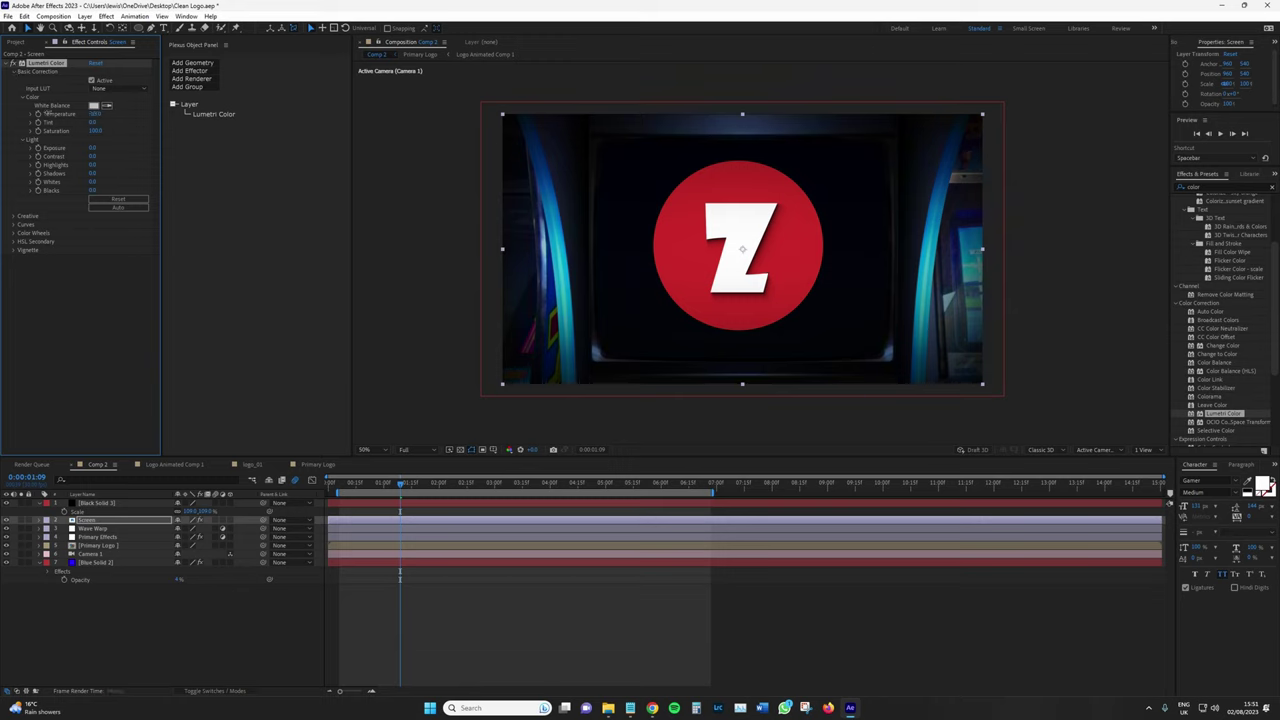
{"action": "scroll", "coordinate": [656, 187], "scroll_direction": "down", "scroll_amount": 1}
{"action": "scroll", "coordinate": [657, 187], "scroll_direction": "up", "scroll_amount": 1}
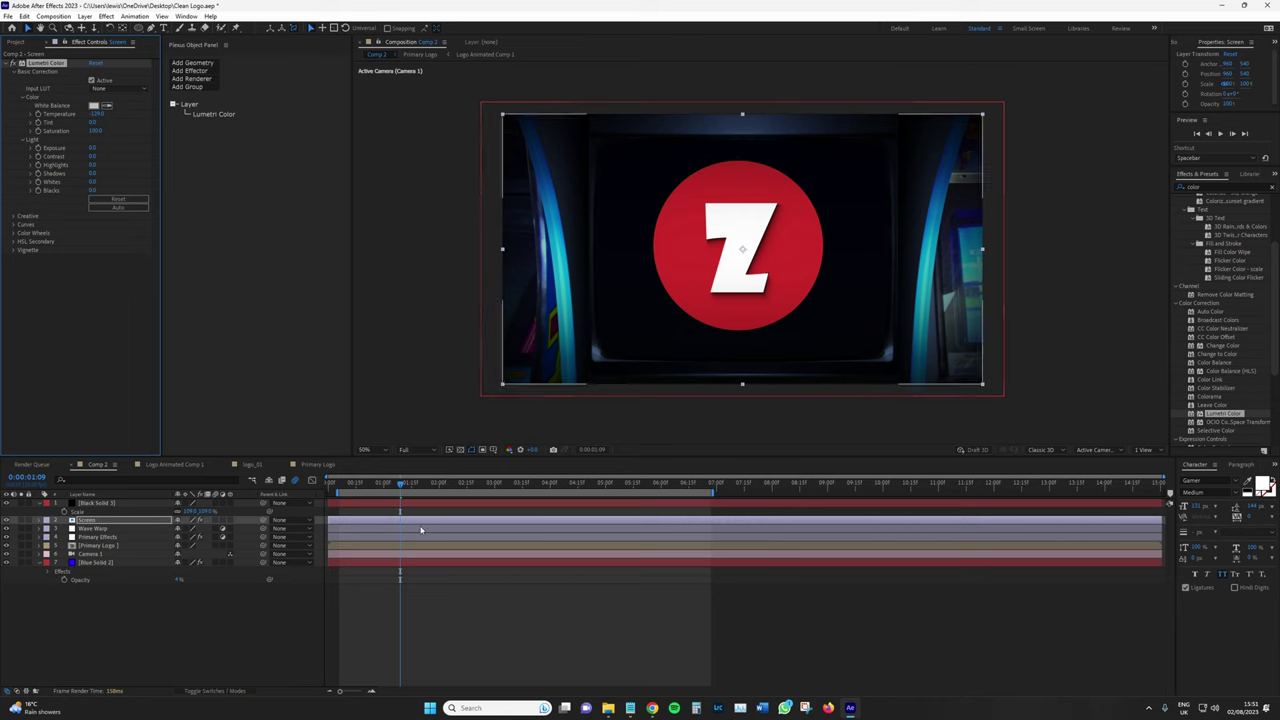
- Parent the black solid to the Screen layer
{"action": "left_click", "coordinate": [220, 690]}
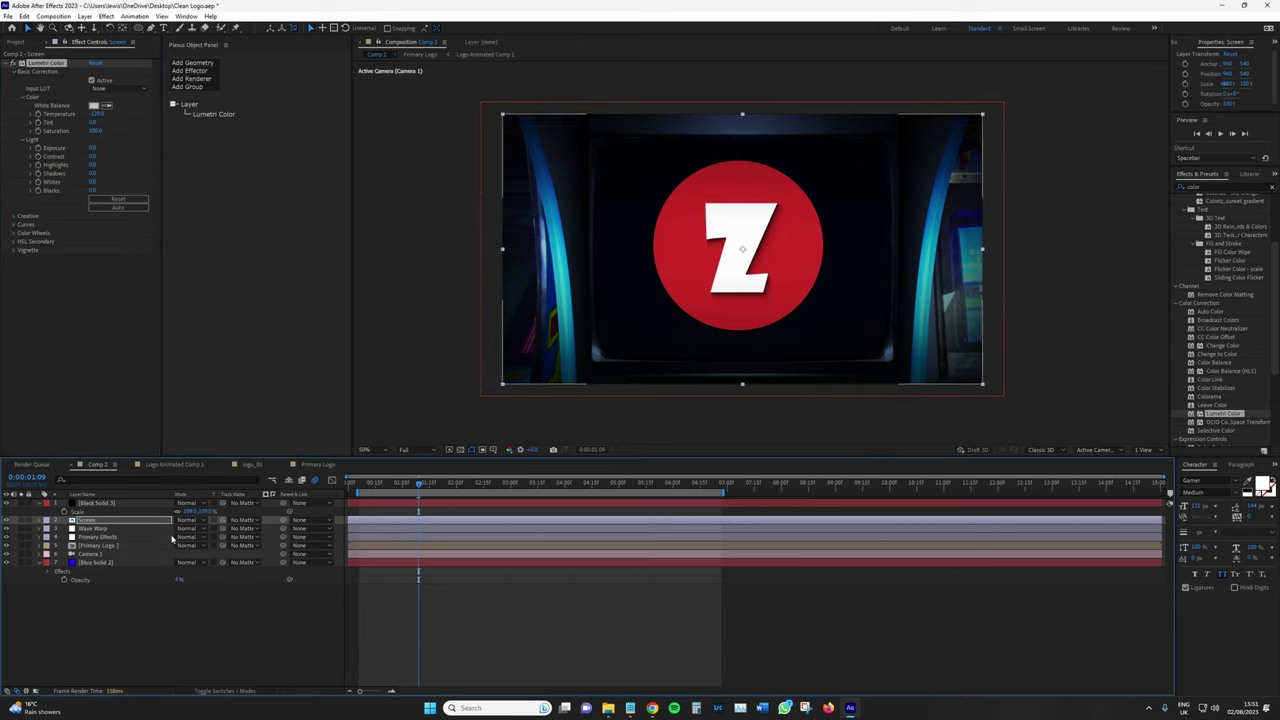
{"action": "left_click", "coordinate": [234, 689]}
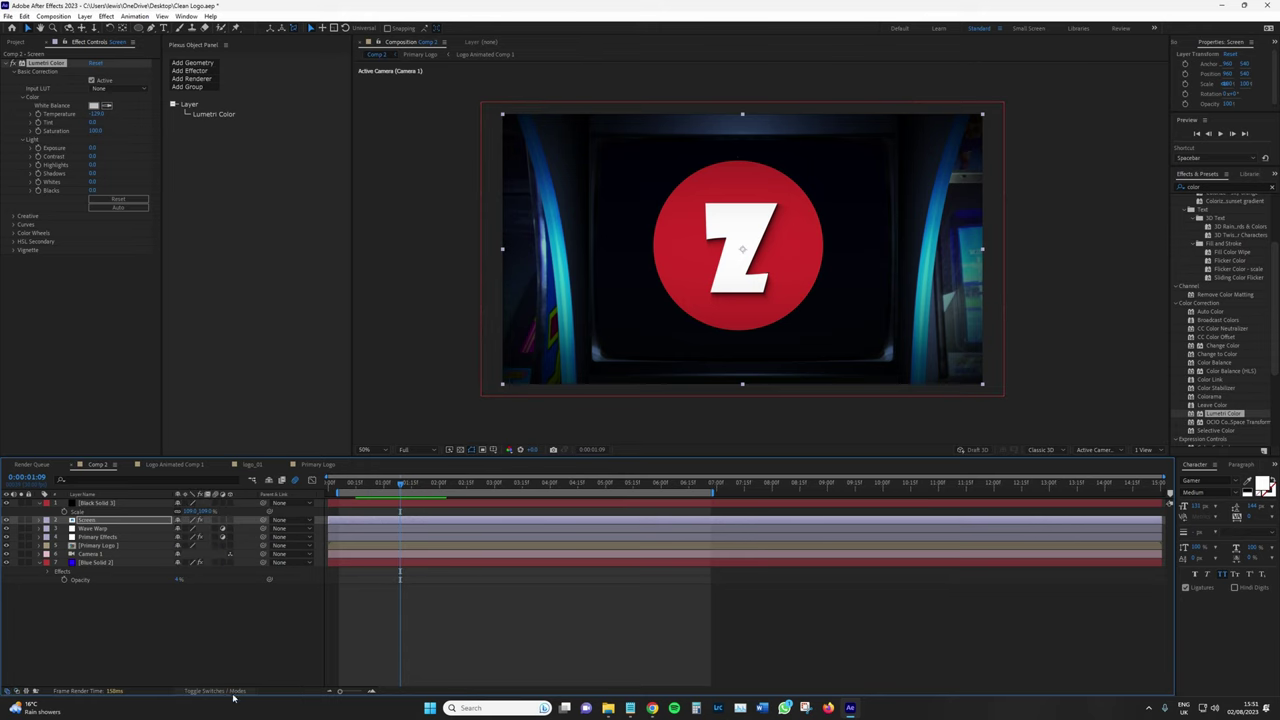
{"action": "left_click_drag", "start_coordinate": [263, 503], "coordinate": [118, 525]}
{"action": "left_click", "coordinate": [92, 529]}
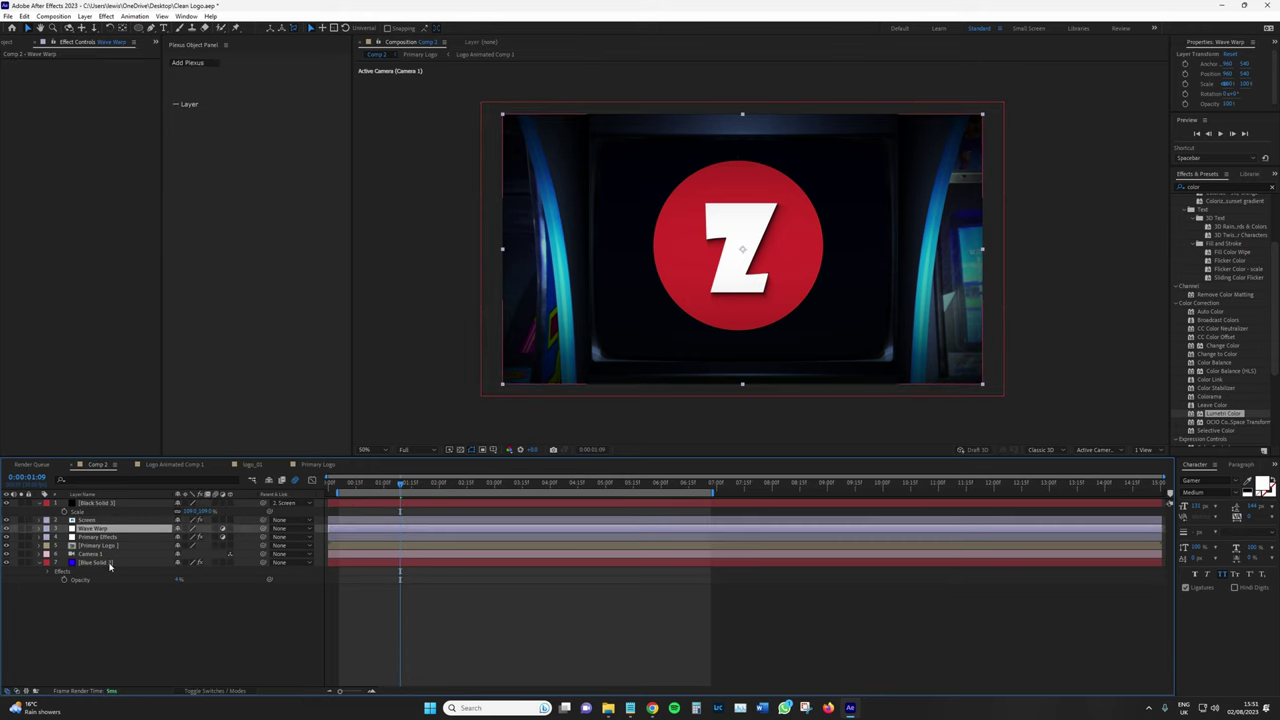
- Add the text "press start" beneath the logo and move its layer between Wave Warp and Primary Effects
{"action": "left_click", "coordinate": [105, 510]}
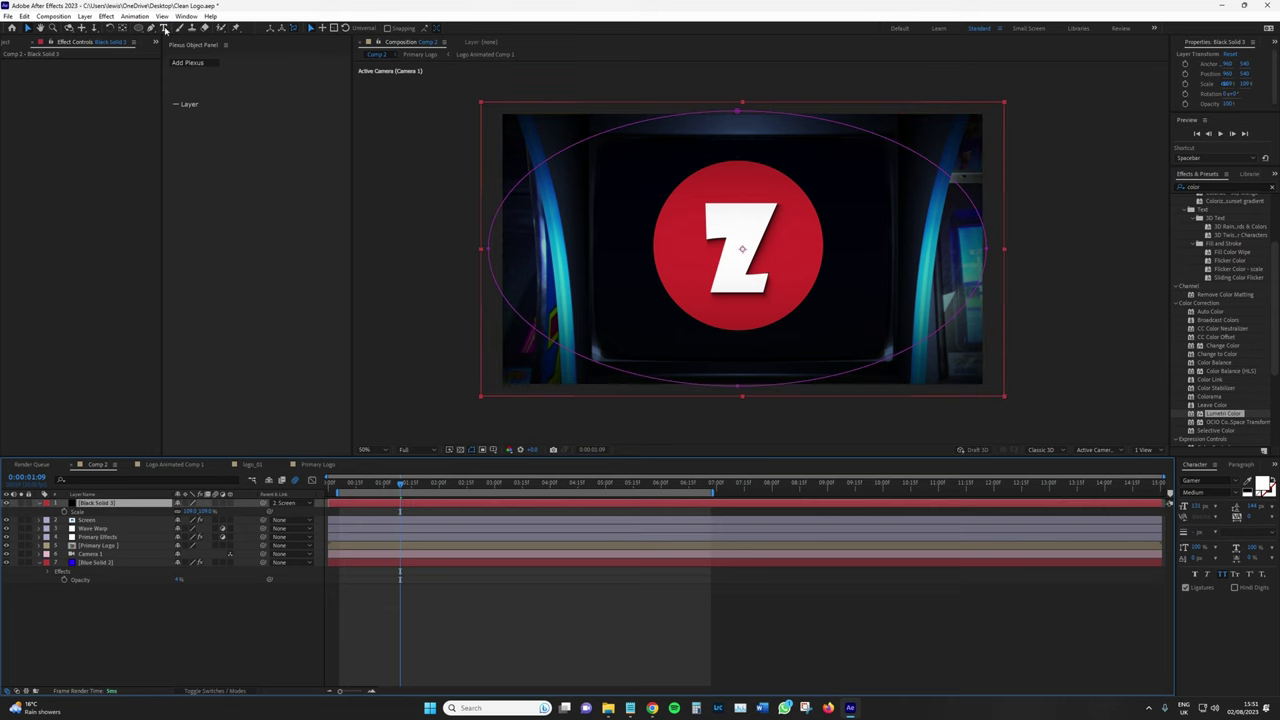
{"action": "left_click", "coordinate": [164, 28]}
{"action": "left_click", "coordinate": [682, 343]}
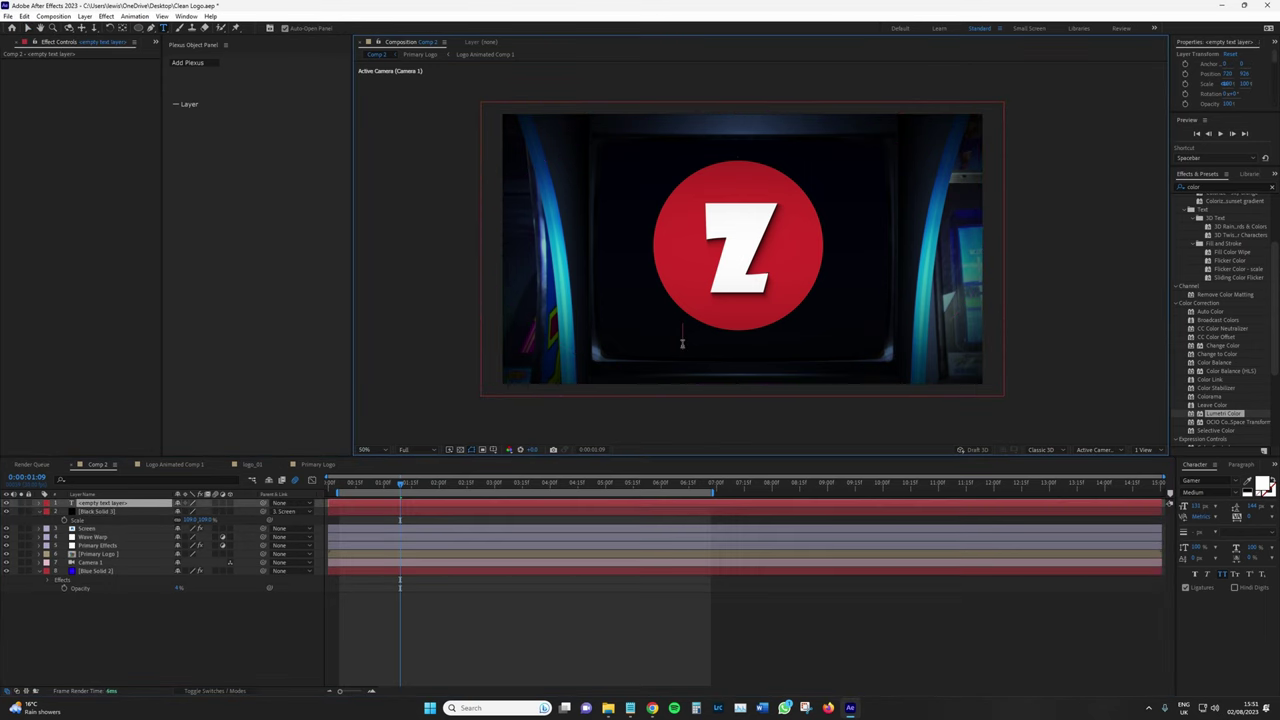
{"action": "type", "text": "press start"}
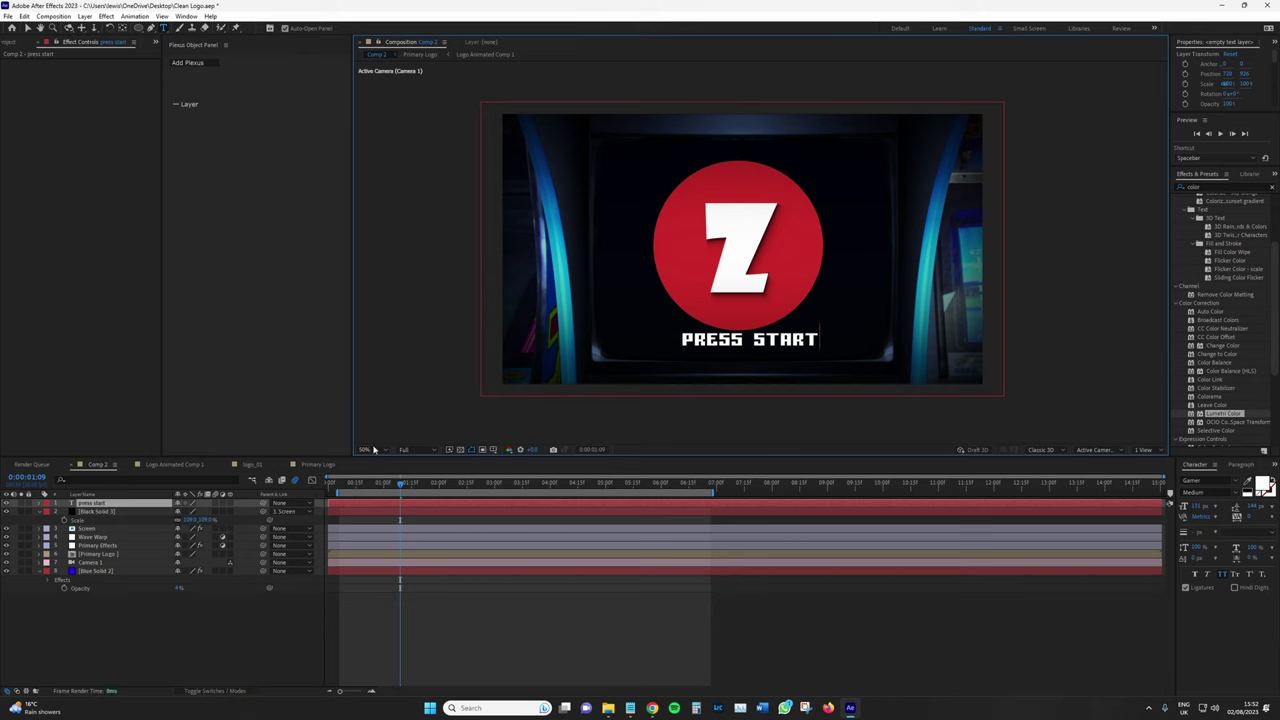
{"action": "left_click_drag", "start_coordinate": [103, 503], "coordinate": [102, 544]}
- Move the Wave Warp effect from the Primary Effects layer to the Wave Warp adjustment layer
{"action": "left_click", "coordinate": [100, 545]}
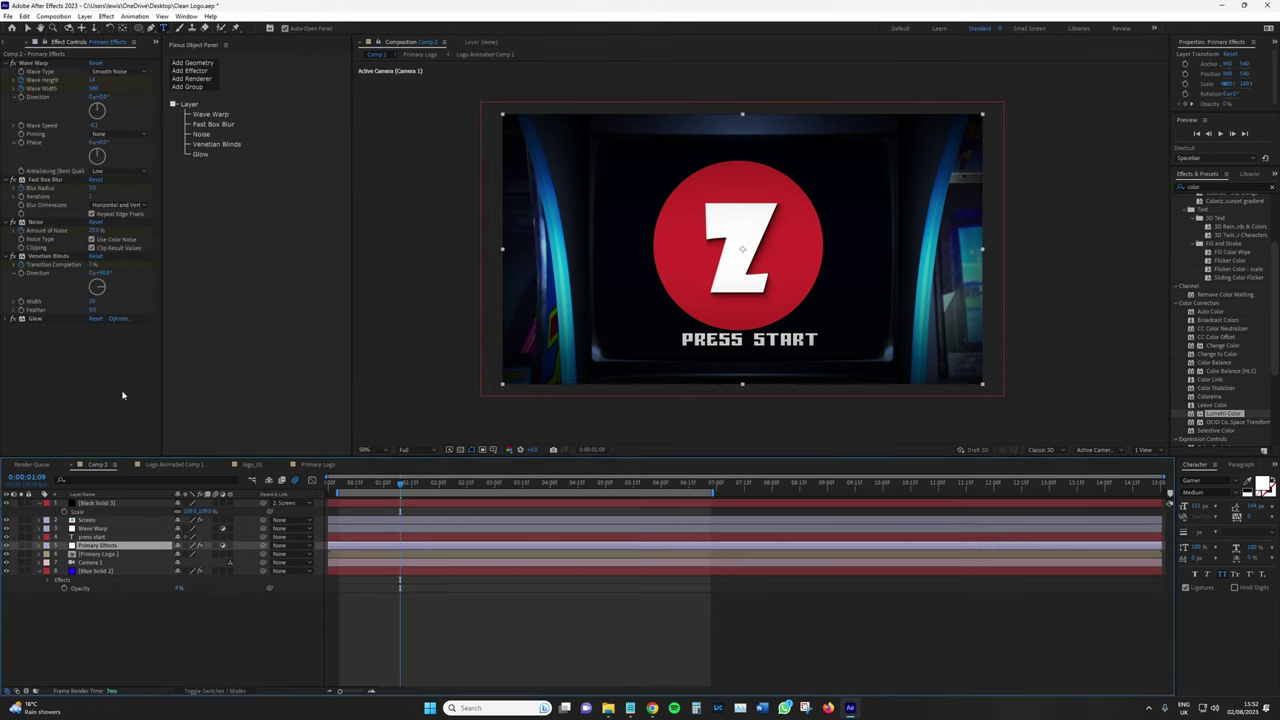
{"action": "left_click", "coordinate": [30, 63]}
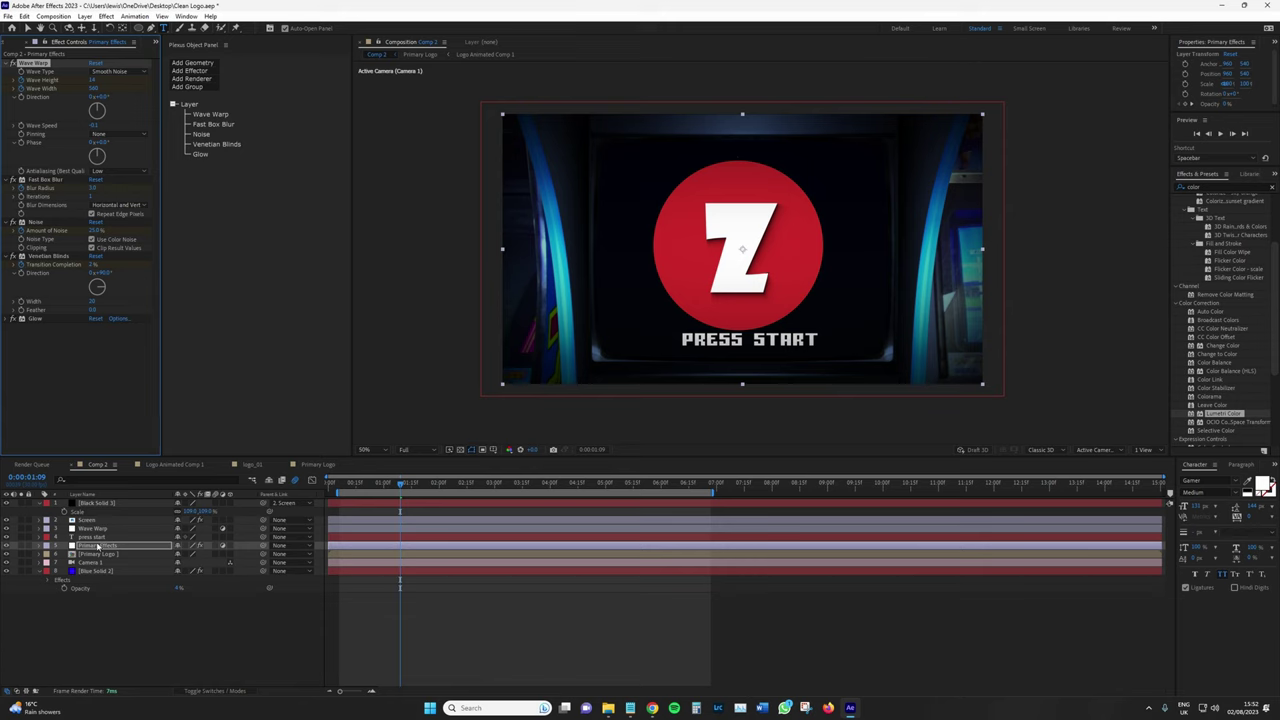
{"action": "key", "text": "ctrl+x"}
{"action": "left_click", "coordinate": [95, 528]}
{"action": "key", "text": "ctrl+v"}
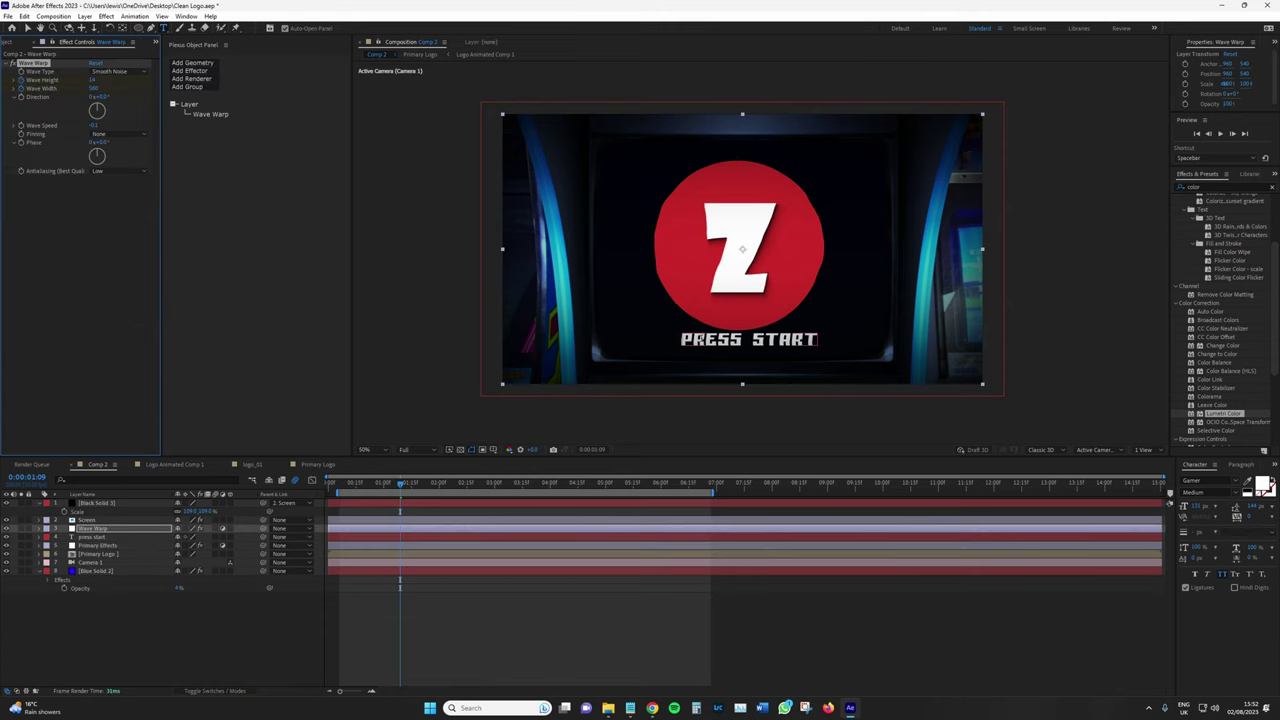
- Shift the press start text slightly left to center it beneath the logo
{"action": "left_click", "coordinate": [28, 28]}
{"action": "left_click_drag", "start_coordinate": [707, 346], "coordinate": [699, 346]}
{"action": "left_click", "coordinate": [186, 649]}
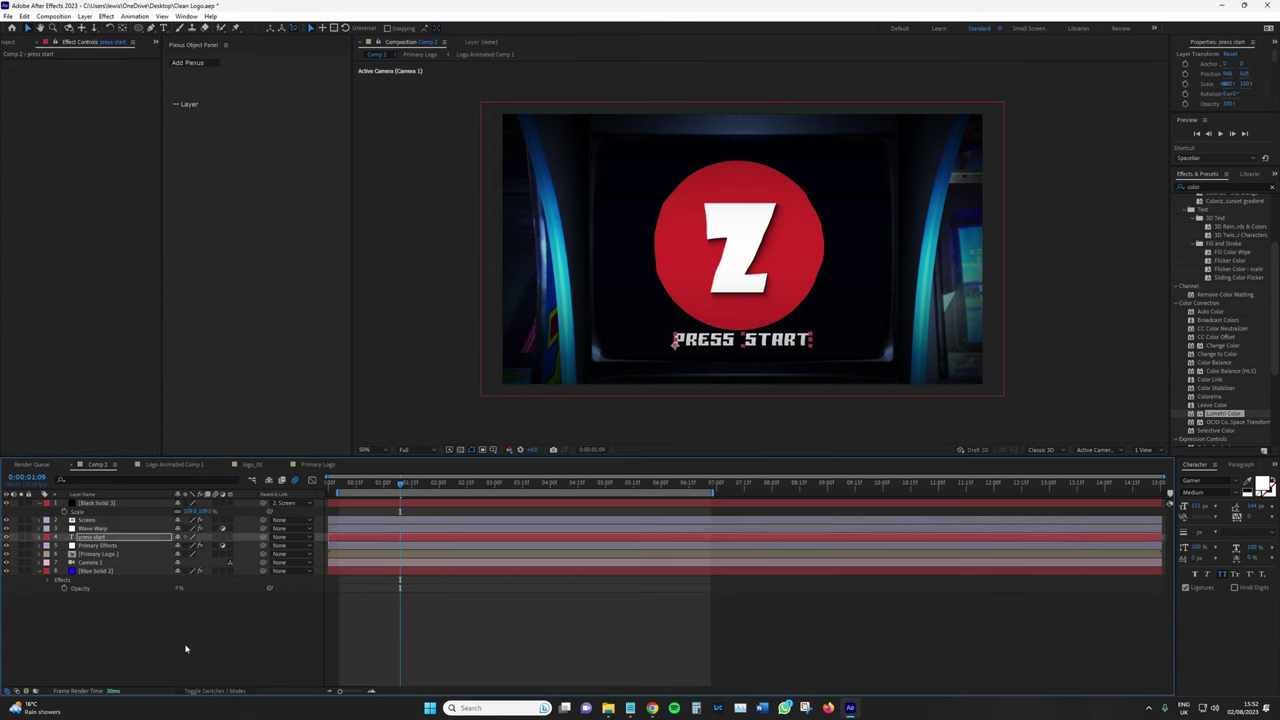
- Make the black solid, Screen, press start and Primary Logo layers 3D
{"action": "left_click", "coordinate": [236, 503]}
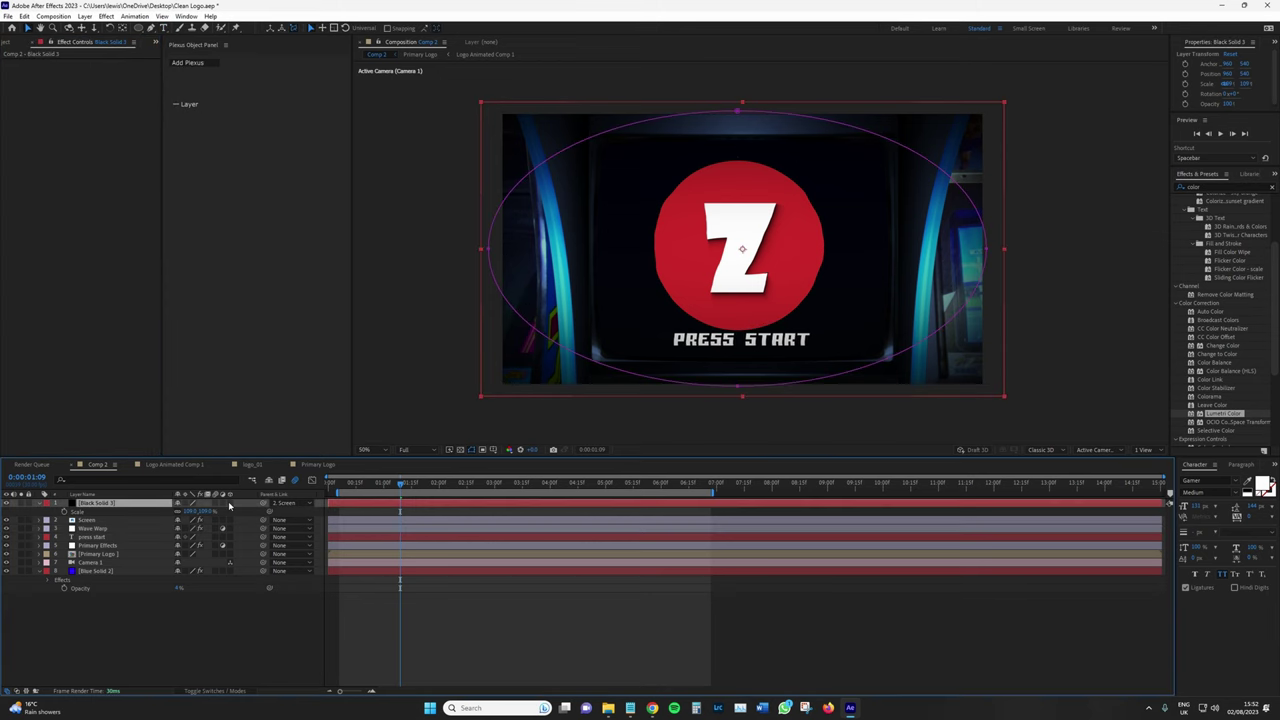
{"action": "left_click", "coordinate": [229, 504]}
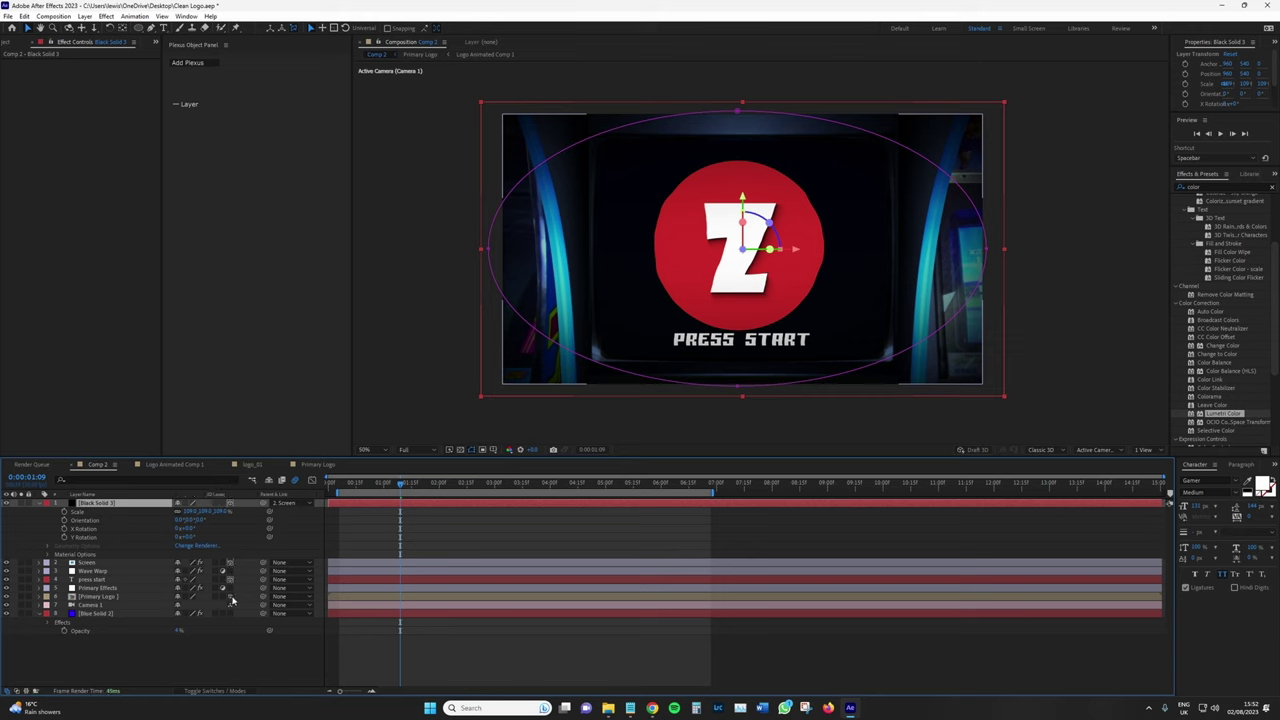
{"action": "left_click", "coordinate": [96, 596]}
- Pull Camera 1 back along its Z position to about -7534
{"action": "left_click", "coordinate": [88, 605]}
{"action": "key", "text": "p"}
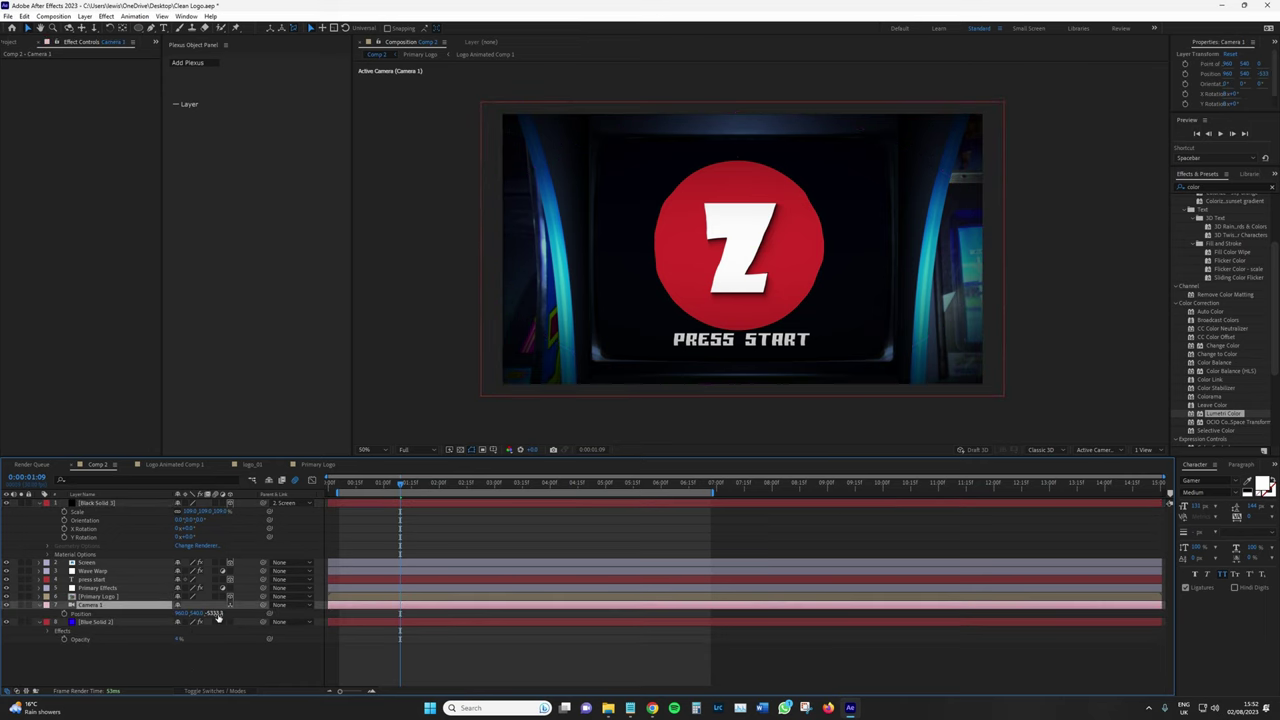
{"action": "left_click_drag", "start_coordinate": [216, 613], "coordinate": [26, 563]}
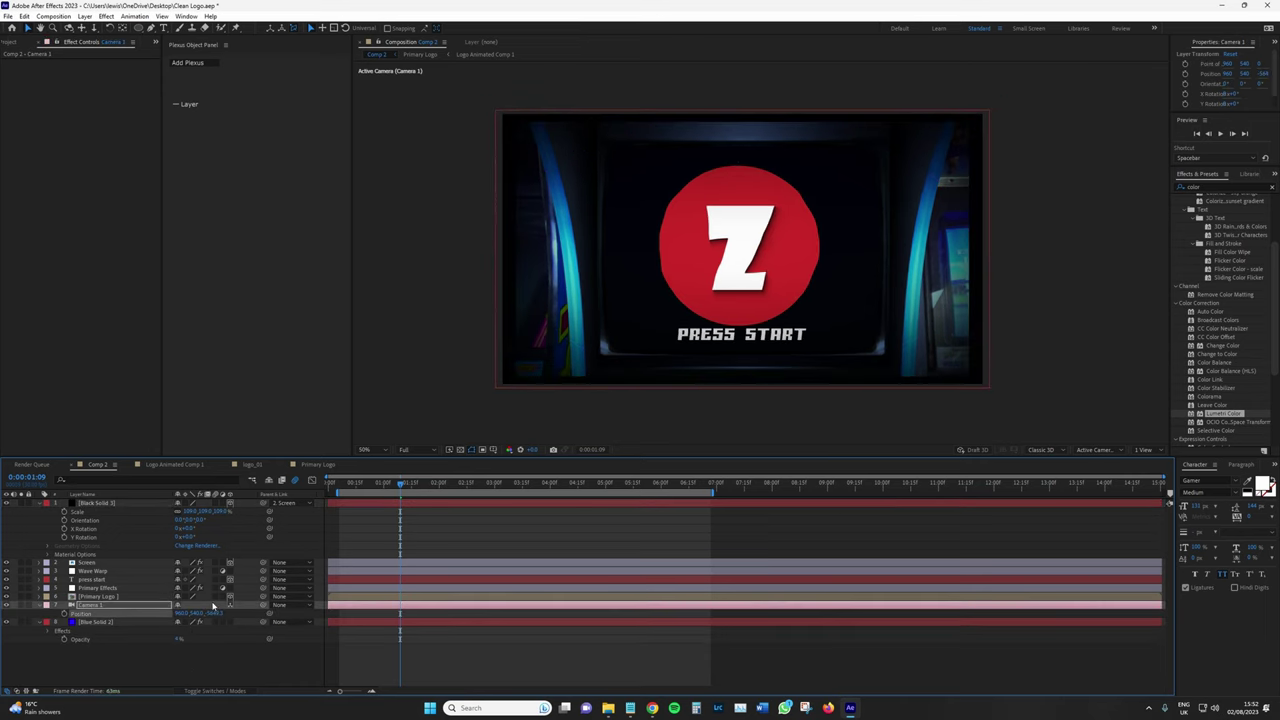
{"action": "left_click_drag", "start_coordinate": [221, 615], "coordinate": [124, 613]}
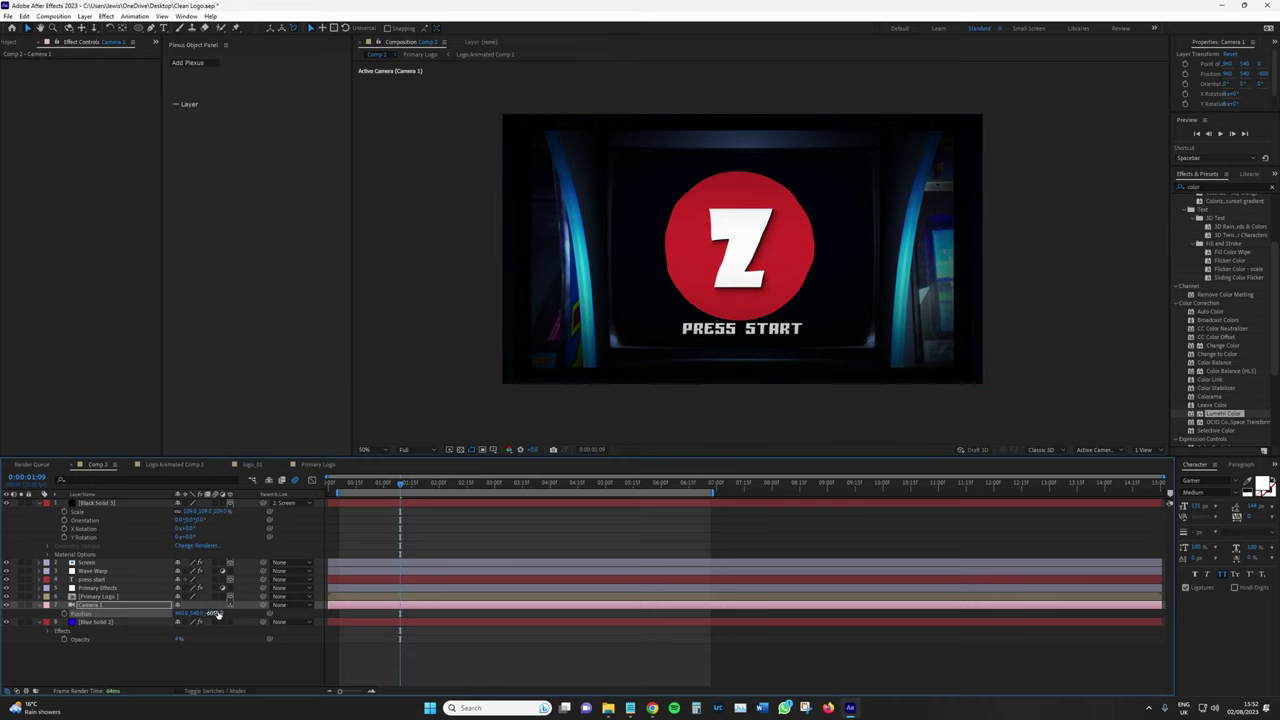
{"action": "left_click_drag", "start_coordinate": [213, 613], "coordinate": [188, 613]}
{"action": "scroll", "coordinate": [603, 303], "scroll_direction": "up", "scroll_amount": 1}
{"action": "scroll", "coordinate": [595, 325], "scroll_direction": "down", "scroll_amount": 1}
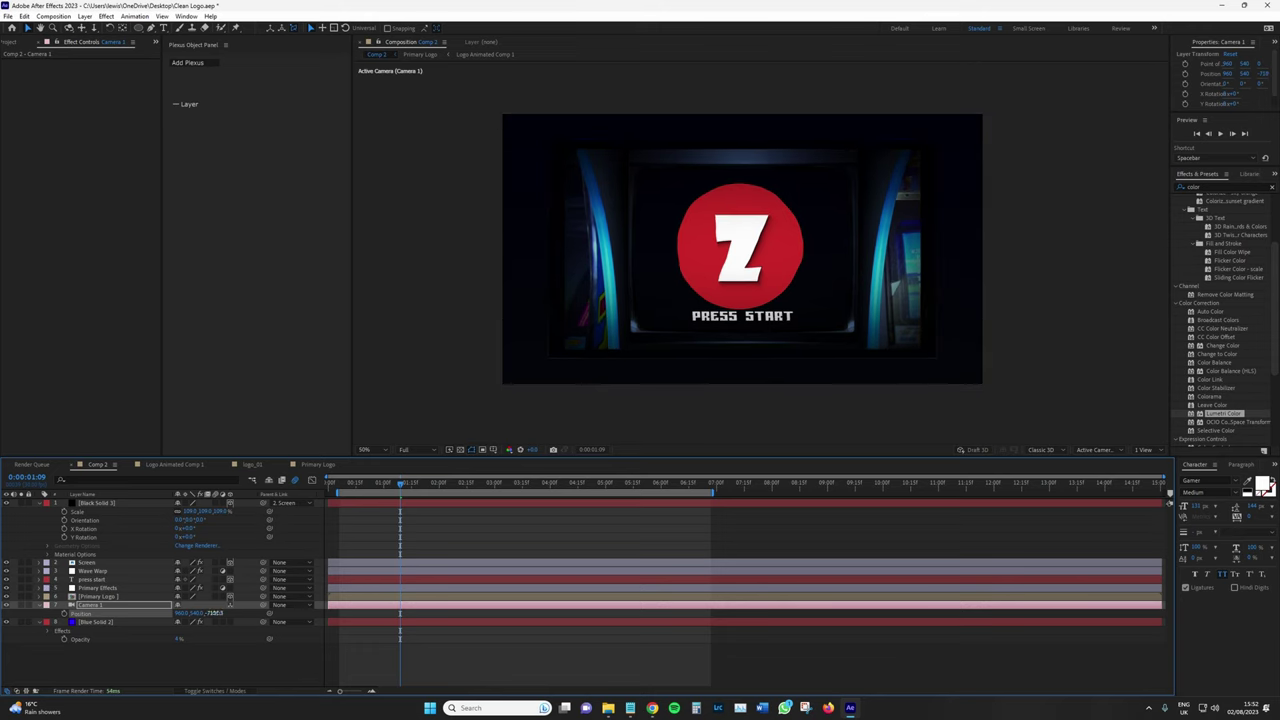
{"action": "left_click_drag", "start_coordinate": [215, 612], "coordinate": [211, 617]}
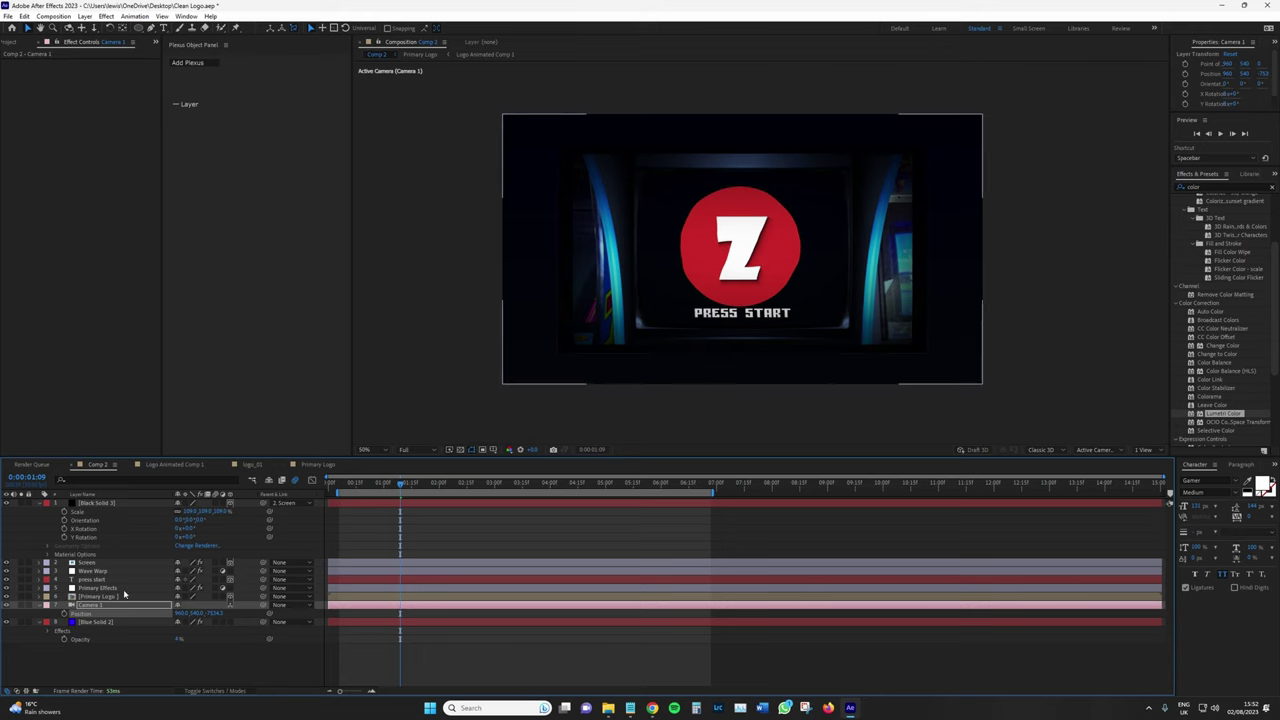
- Bring the Screen and press start layers closer to the camera in Z and reposition the press start text lower beneath the logo
{"action": "left_click", "coordinate": [113, 580]}
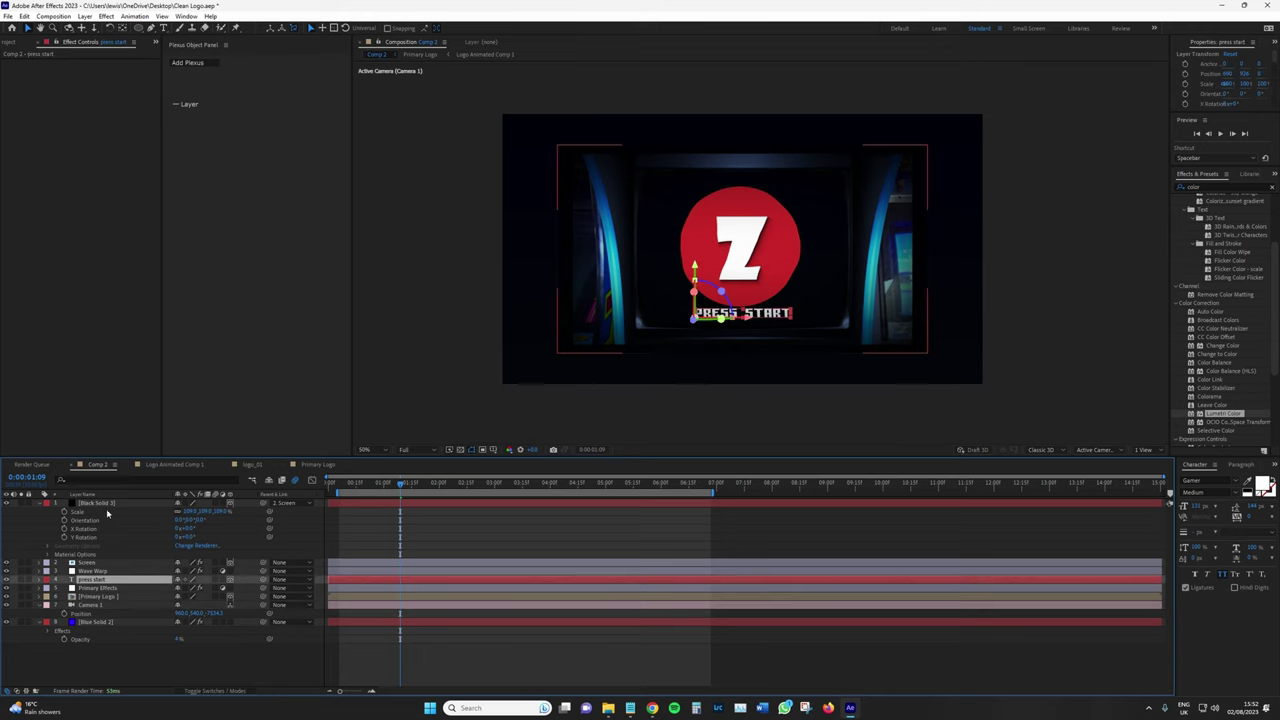
{"action": "left_click", "coordinate": [100, 563], "text": "ctrl"}
{"action": "key", "text": "p"}
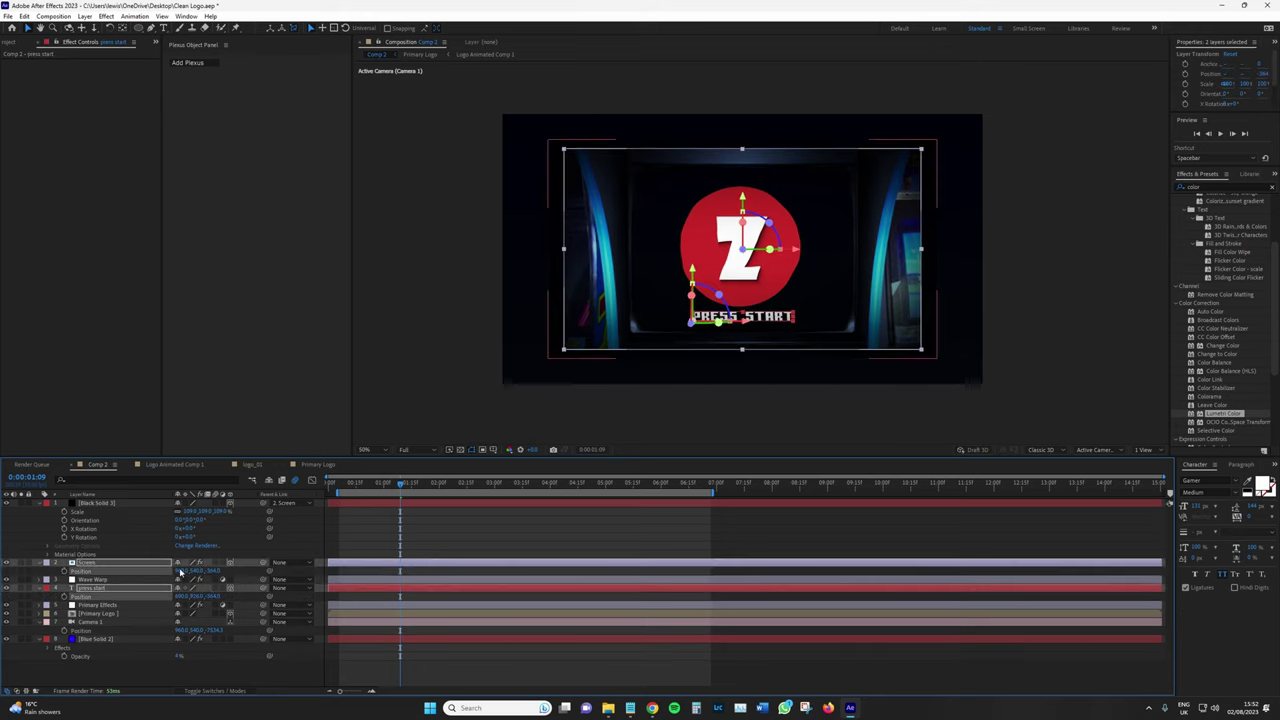
{"action": "left_click_drag", "start_coordinate": [220, 576], "coordinate": [170, 576]}
{"action": "left_click_drag", "start_coordinate": [688, 331], "coordinate": [677, 343]}
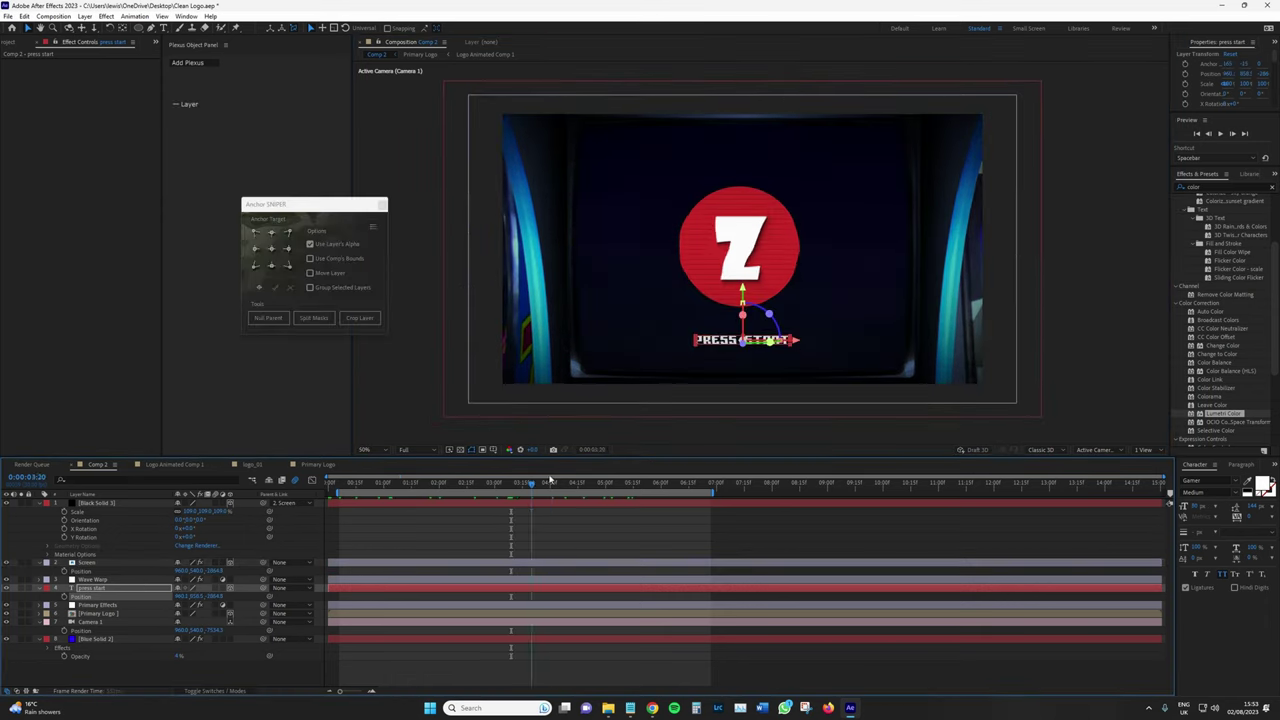
- Reveal the Primary Effects layer's opacity keyframes as a timing reference for the camera move
{"action": "left_click_drag", "start_coordinate": [546, 482], "coordinate": [520, 482]}
{"action": "left_click", "coordinate": [117, 605]}
{"action": "key", "text": "t"}
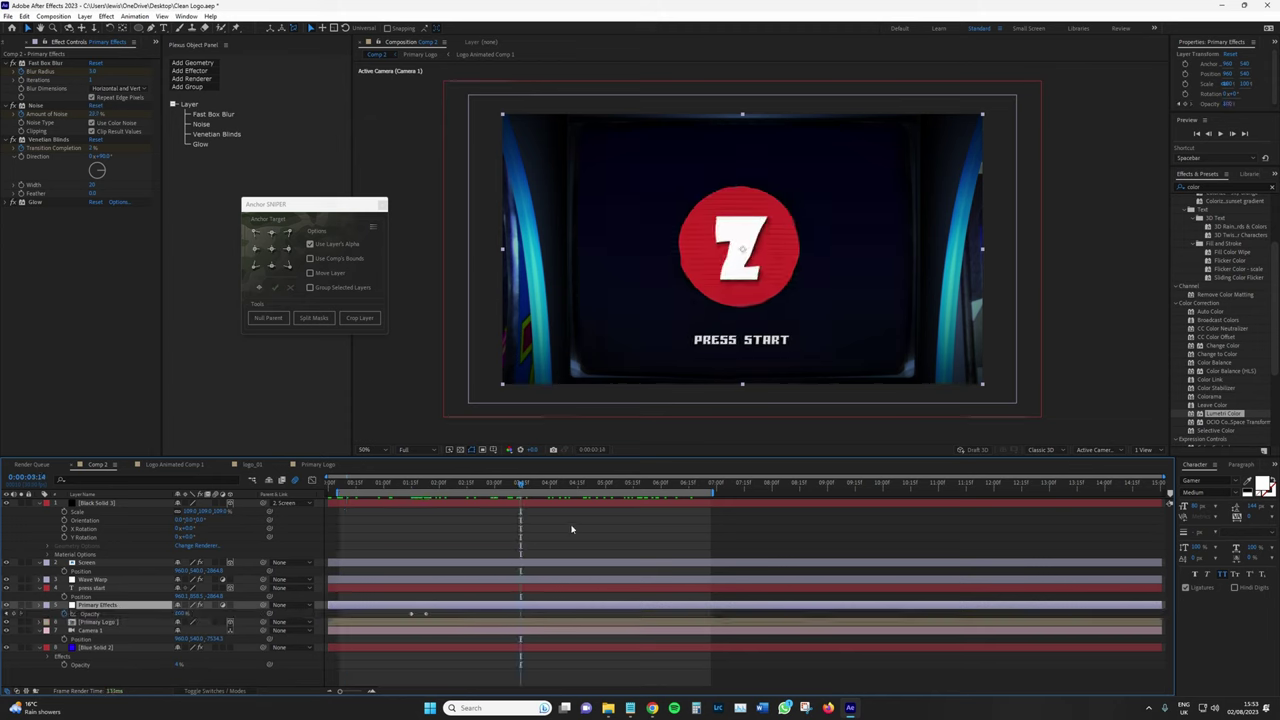
- Keyframe Camera 1's Position at its pulled-back end view and add a keyframe closer to the logo at 0:00:01:15
{"action": "left_click", "coordinate": [95, 630]}
{"action": "left_click", "coordinate": [64, 639]}
{"action": "left_click", "coordinate": [411, 485]}
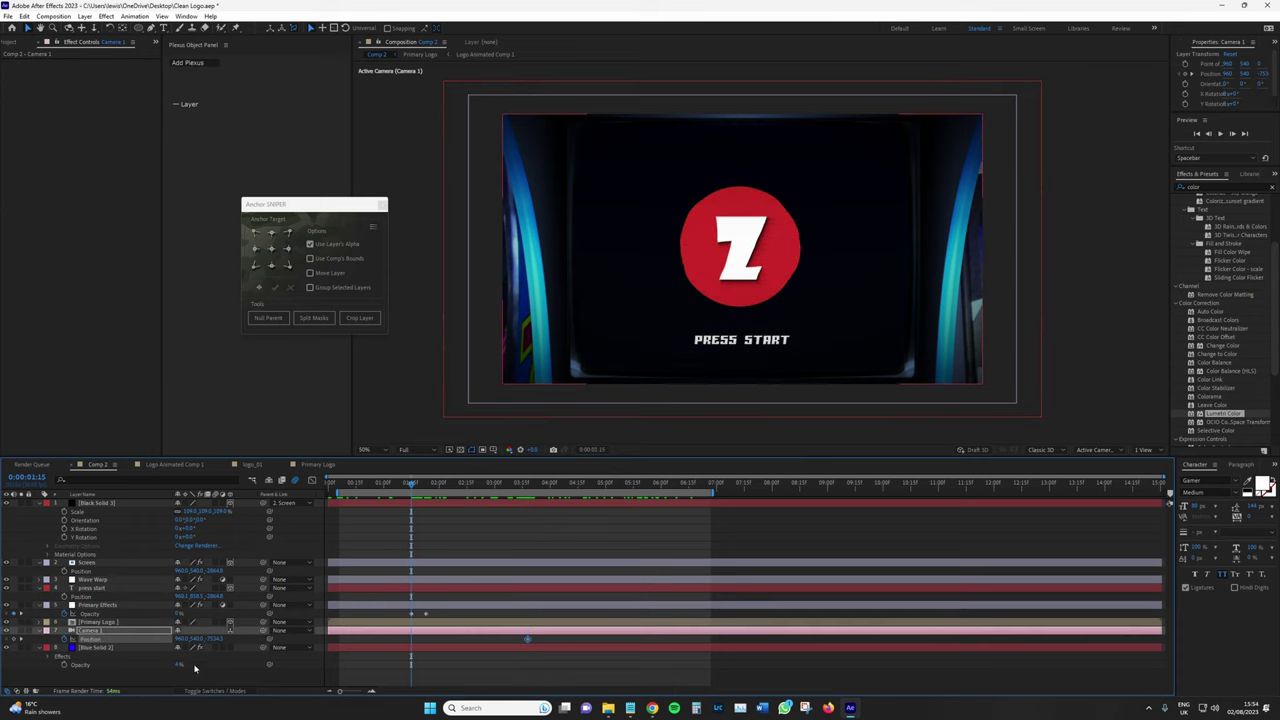
{"action": "left_click_drag", "start_coordinate": [213, 638], "coordinate": [755, 565]}
{"action": "left_click_drag", "start_coordinate": [450, 612], "coordinate": [860, 571]}
{"action": "left_click_drag", "start_coordinate": [470, 488], "coordinate": [508, 496]}
- Shift Camera 1's end Position keyframe earlier to about 0:00:02:16 and preview the pull-back within a shortened work area
{"action": "left_click_drag", "start_coordinate": [527, 639], "coordinate": [470, 644]}
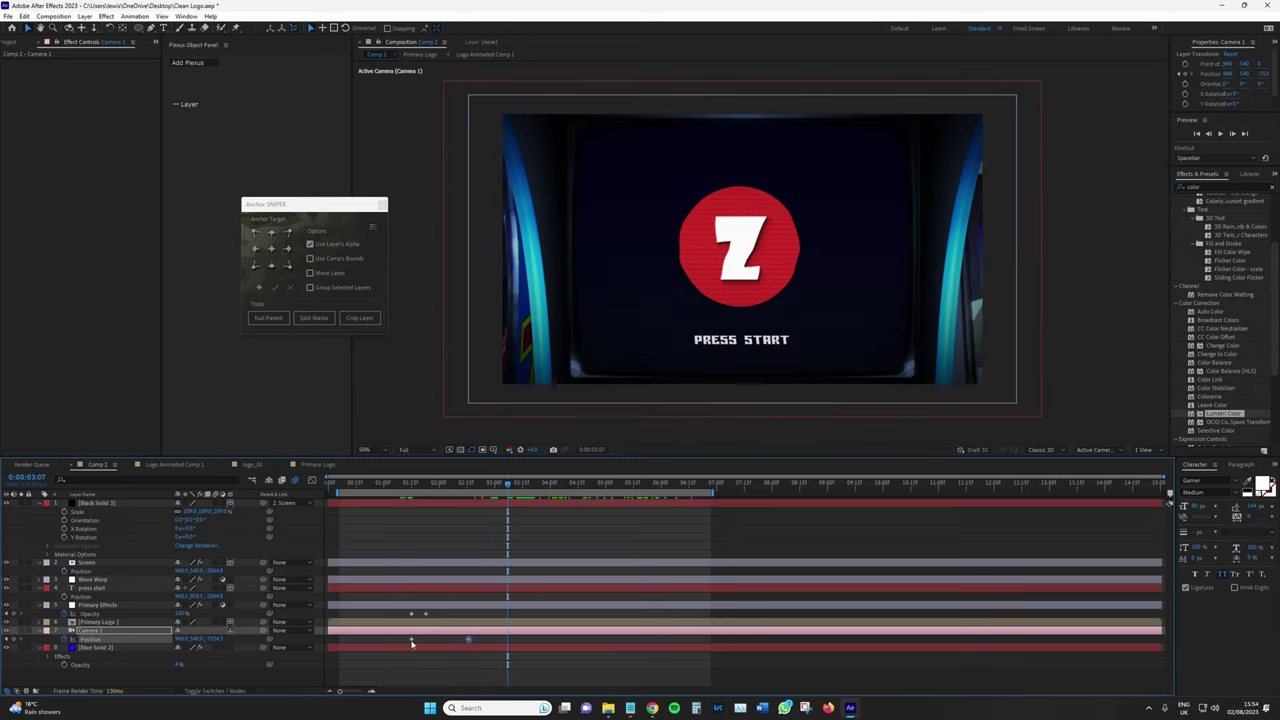
{"action": "left_click", "coordinate": [426, 486]}
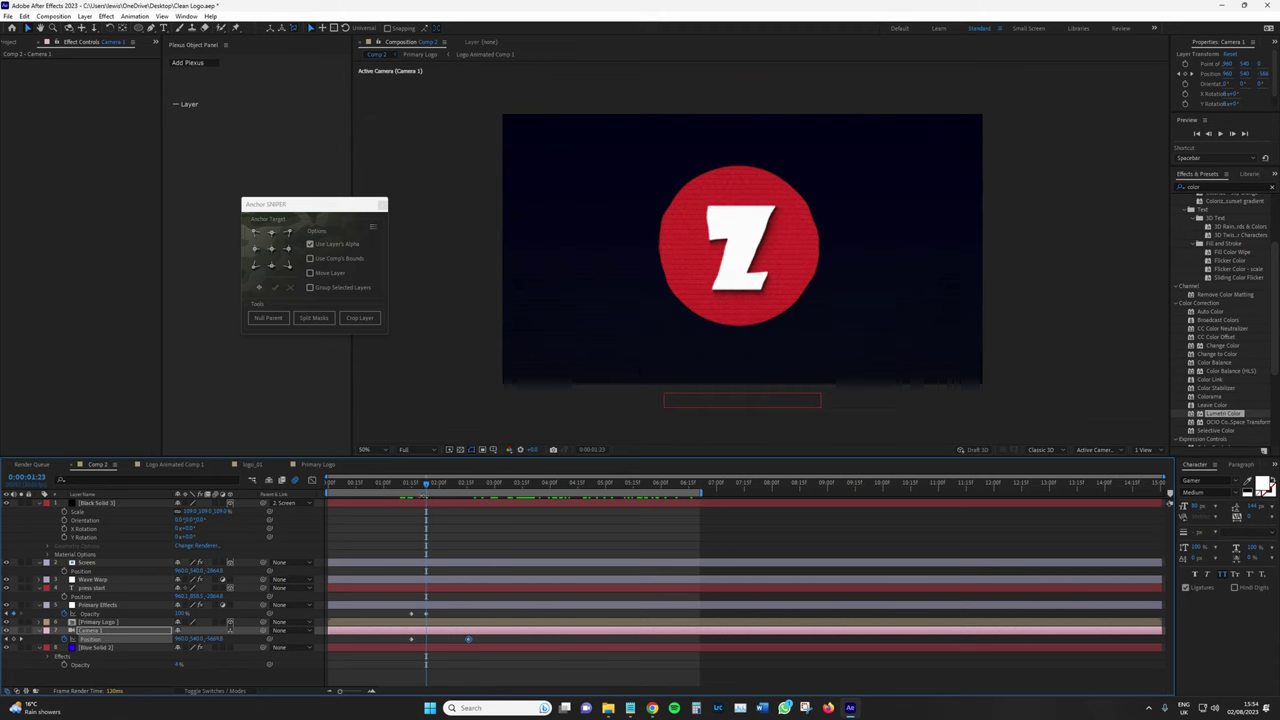
{"action": "mouse_move", "coordinate": [426, 486]}
{"action": "left_mouse_down"}
{"action": "mouse_move", "coordinate": [470, 486]}
{"action": "mouse_move", "coordinate": [371, 494]}
{"action": "left_mouse_up"}
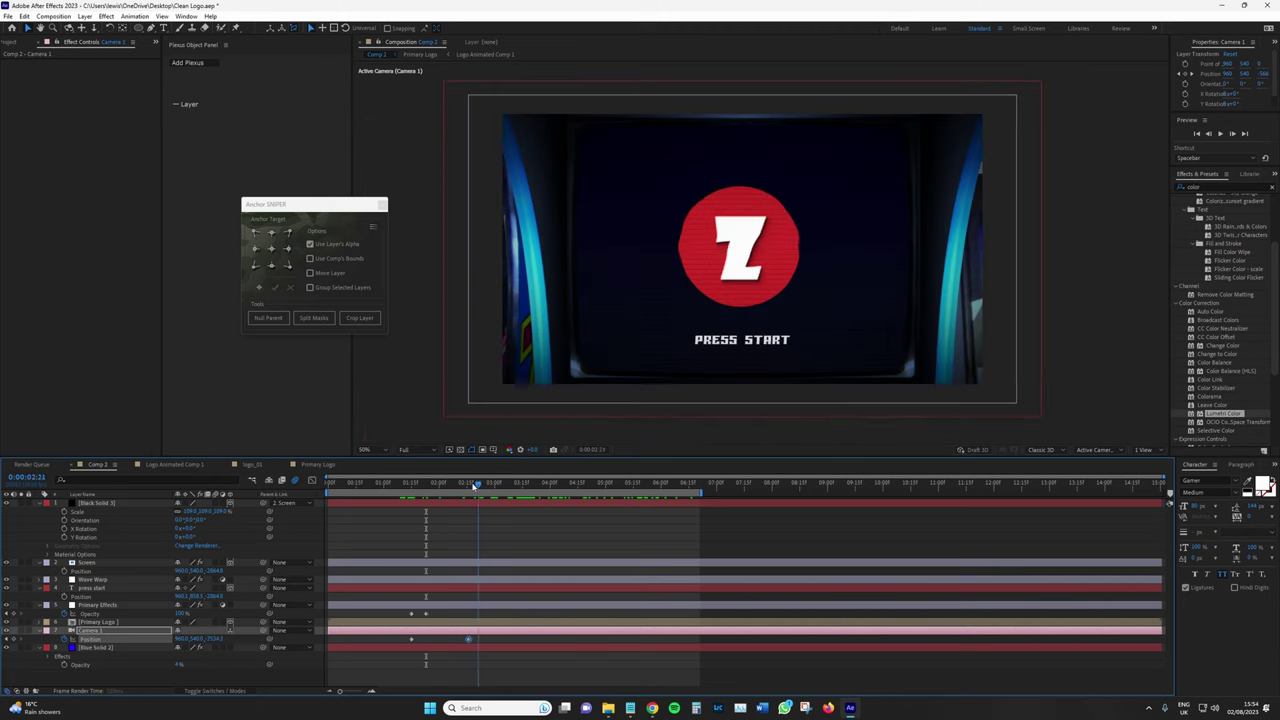
{"action": "key", "text": "space"}
{"action": "left_click_drag", "start_coordinate": [554, 486], "coordinate": [526, 486]}
{"action": "key", "text": "n"}
{"action": "left_click", "coordinate": [395, 485]}
{"action": "key", "text": "space"}
{"action": "key", "text": "space"}
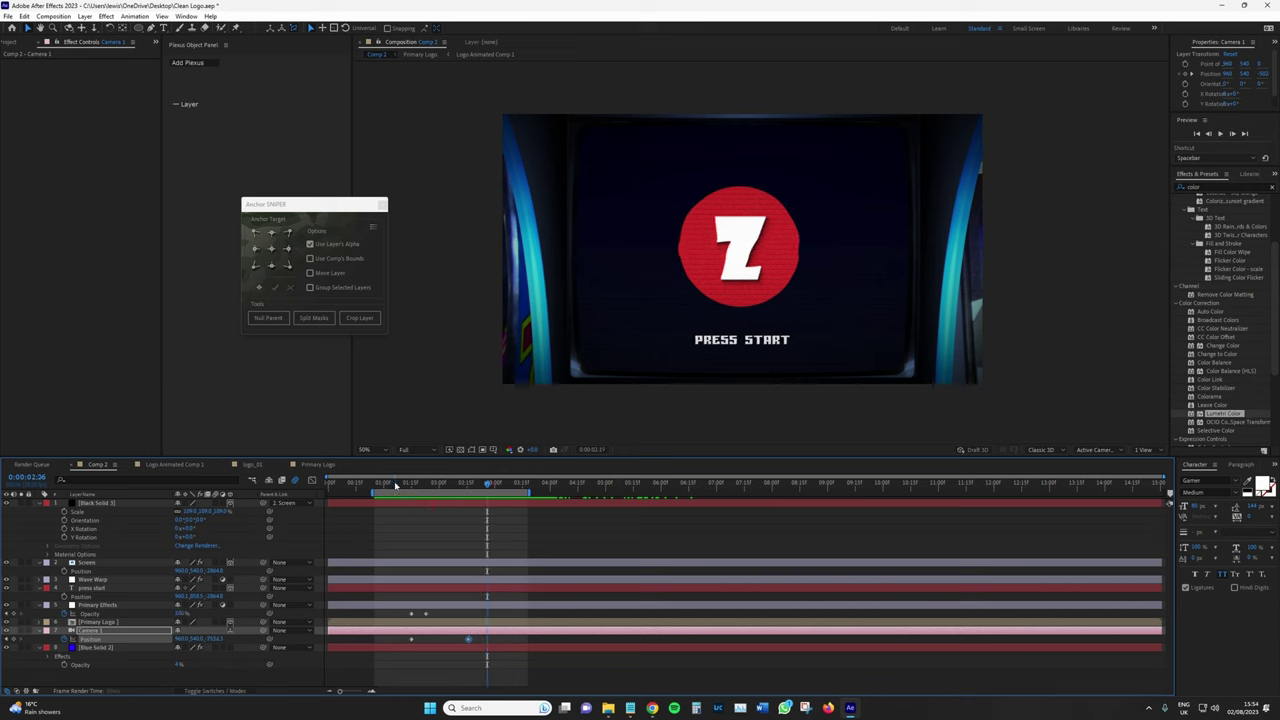
- Enable motion blur for the composition and on the black solid, Screen, press start and Primary Logo layers
{"action": "left_click_drag", "start_coordinate": [395, 485], "coordinate": [469, 486]}
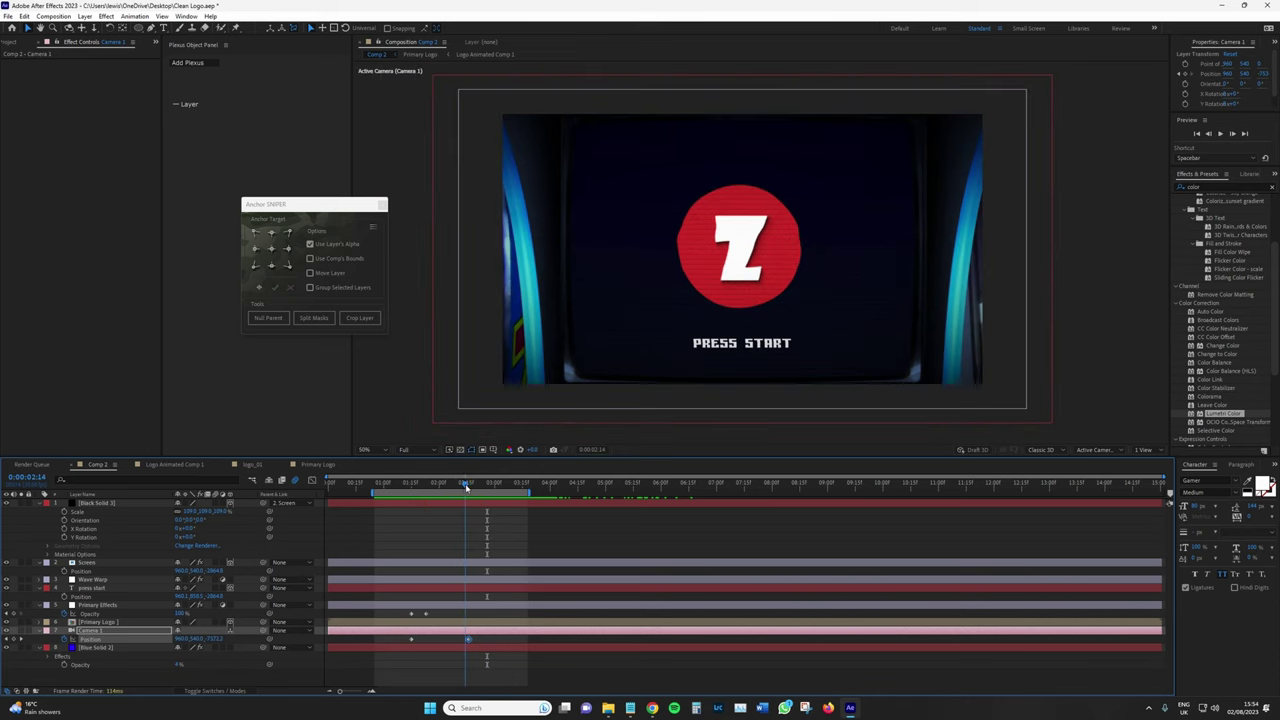
{"action": "left_click", "coordinate": [224, 690]}
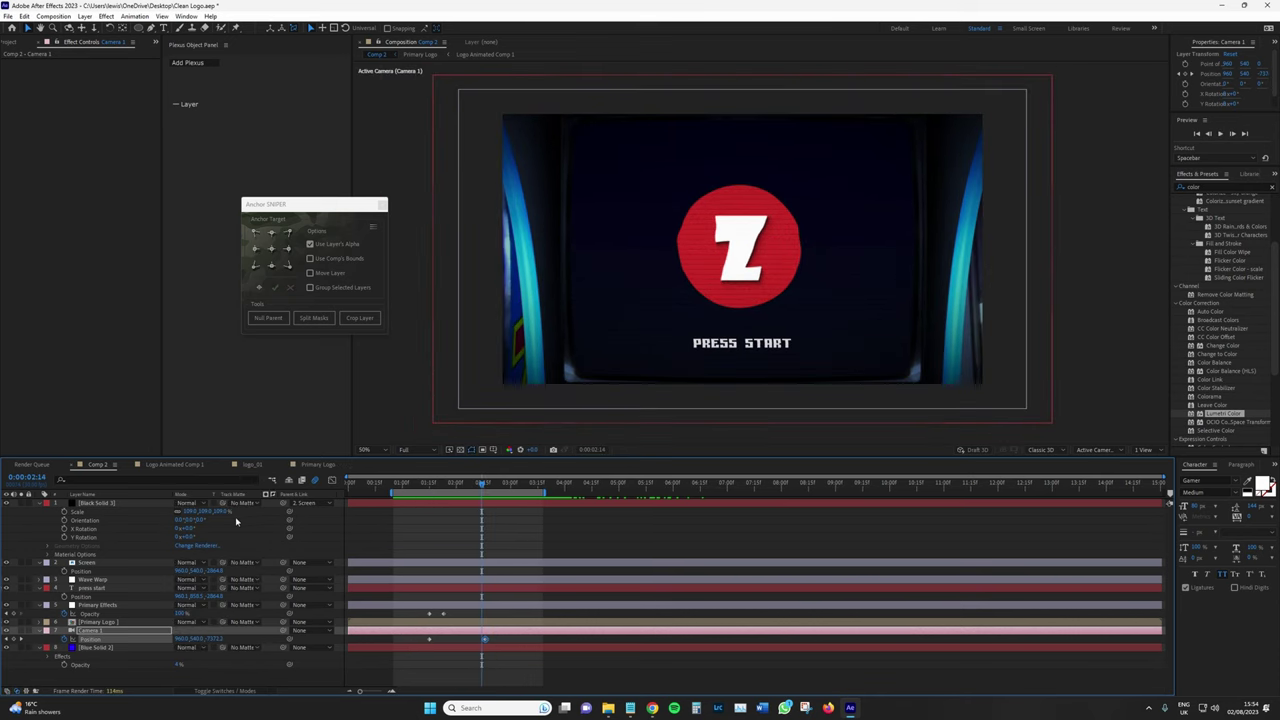
{"action": "left_click", "coordinate": [224, 692]}
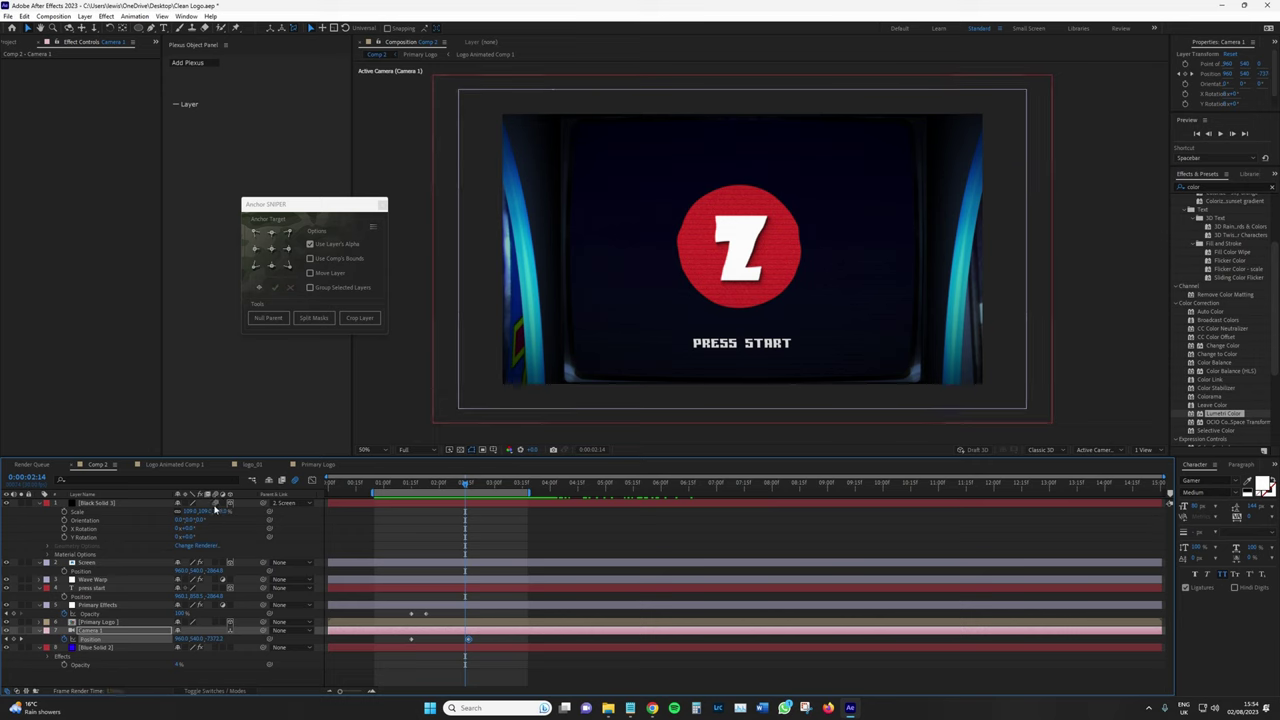
{"action": "left_click", "coordinate": [471, 485]}
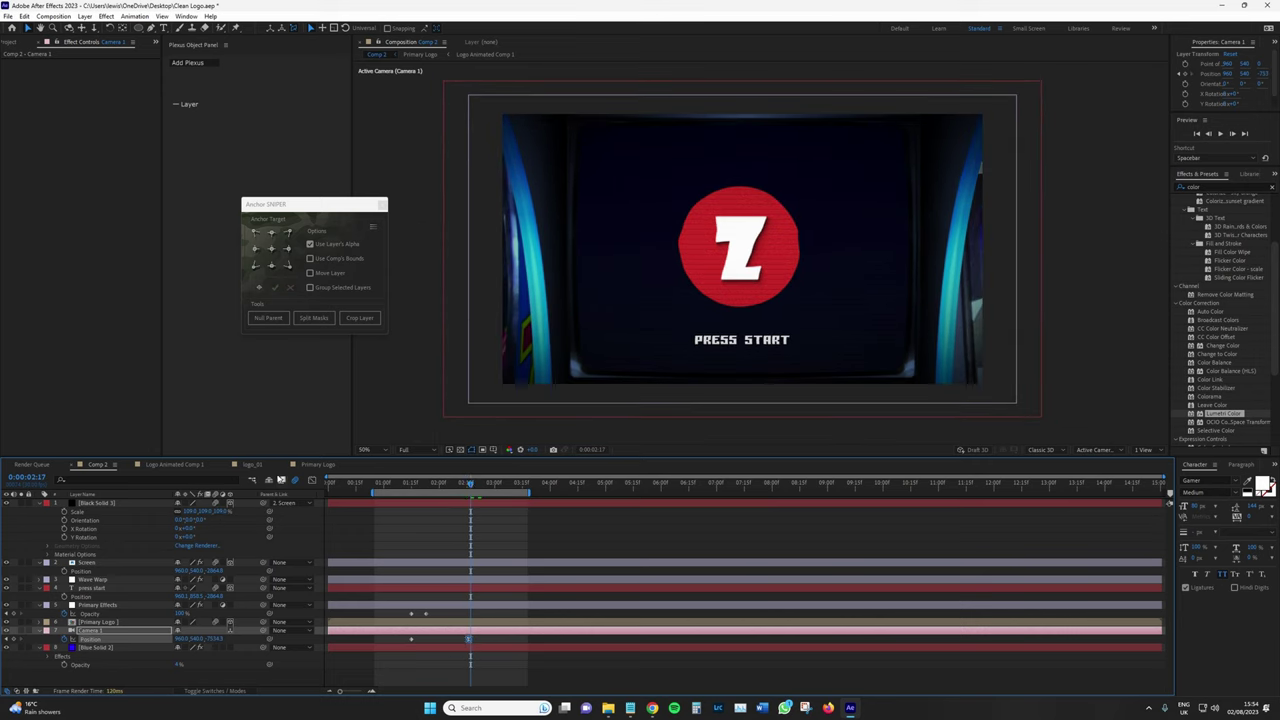
- Easy-ease Camera 1's first Position keyframe and lengthen its outgoing influence in the speed graph for a slow start and late speed peak
{"action": "left_click", "coordinate": [311, 481]}
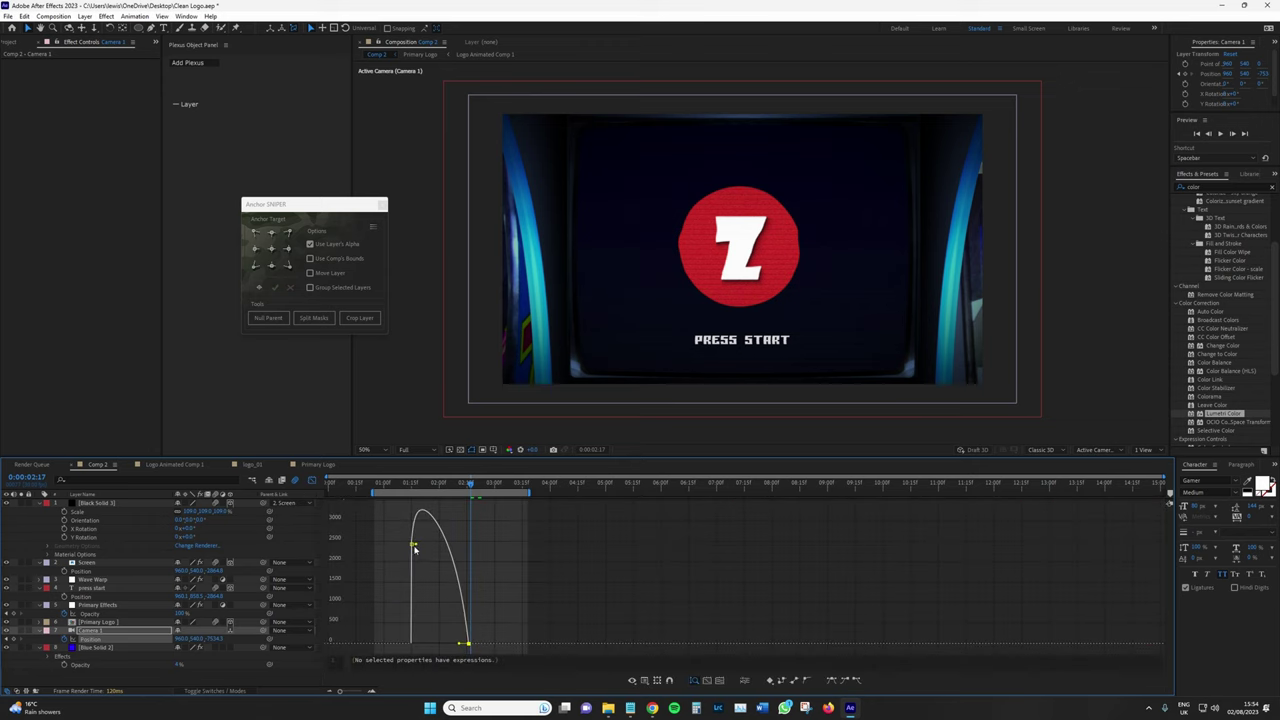
{"action": "left_click", "coordinate": [312, 481]}
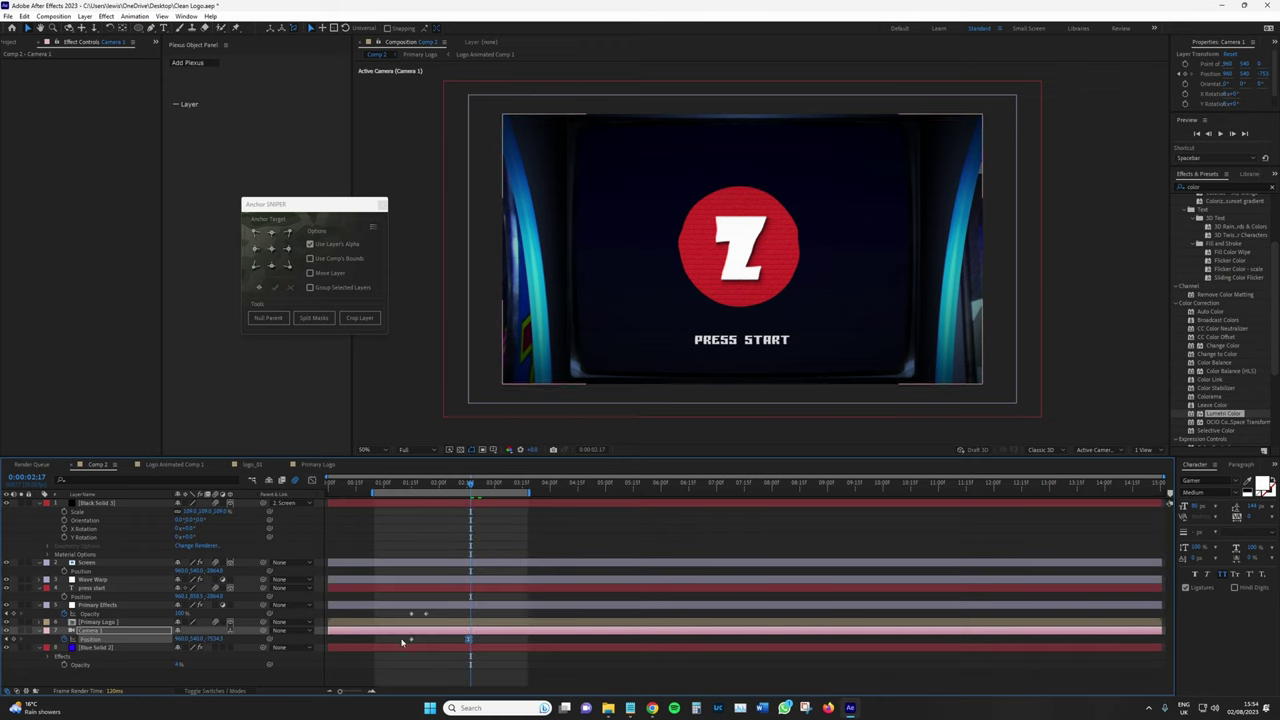
{"action": "left_click", "coordinate": [411, 638]}
{"action": "key", "text": "F9"}
{"action": "left_click", "coordinate": [312, 481]}
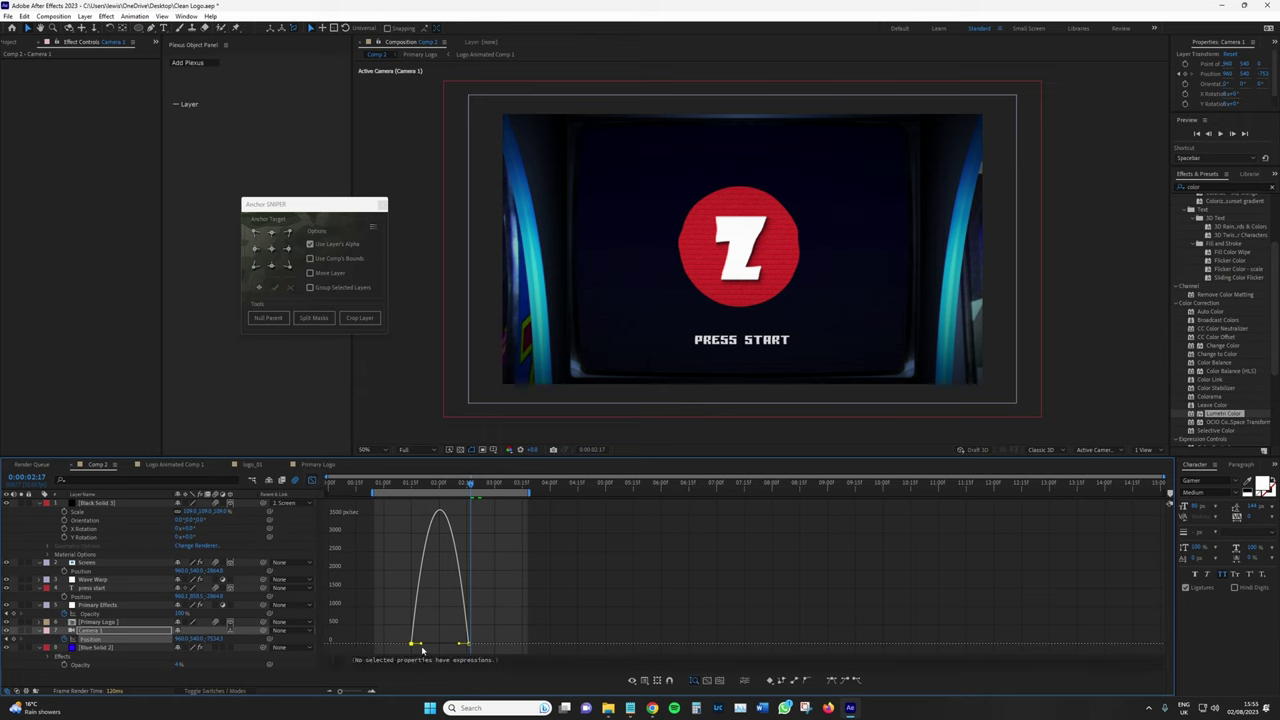
{"action": "left_click_drag", "start_coordinate": [424, 648], "coordinate": [448, 650]}
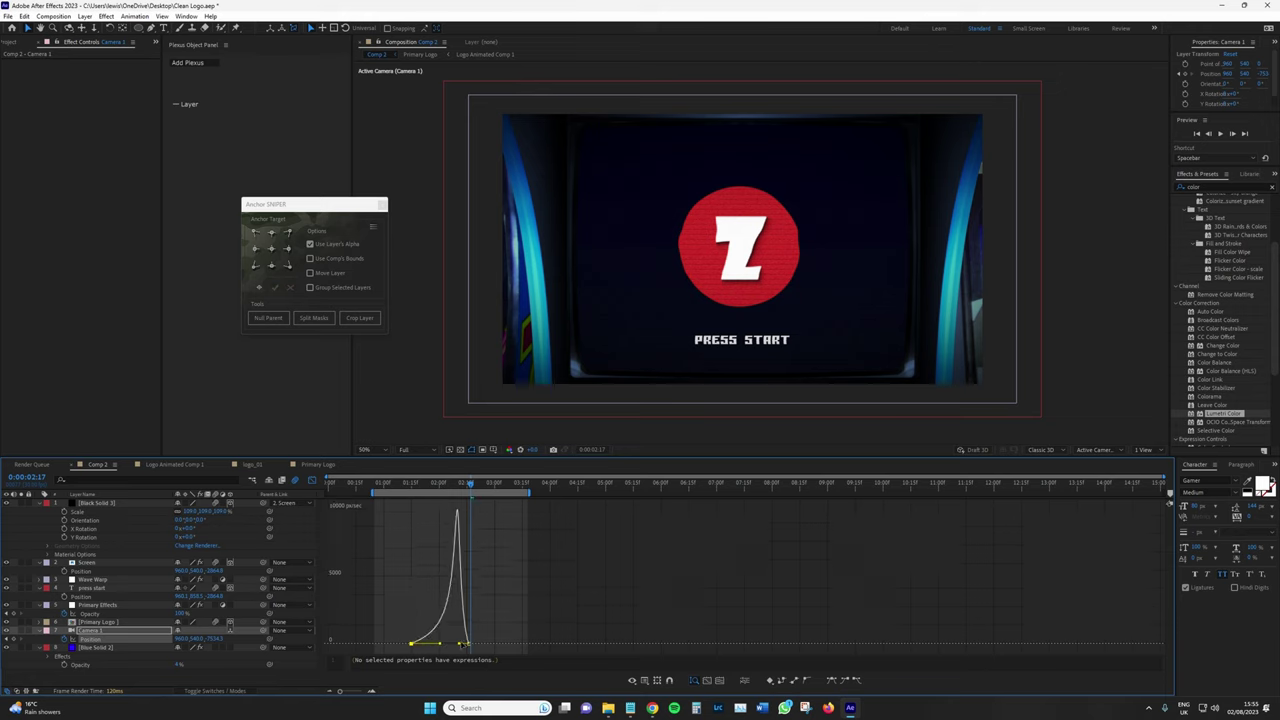
- Hide the Primary Effects layer and preview the eased camera pull-back
{"action": "left_click_drag", "start_coordinate": [421, 485], "coordinate": [414, 485]}
{"action": "key", "text": "space"}
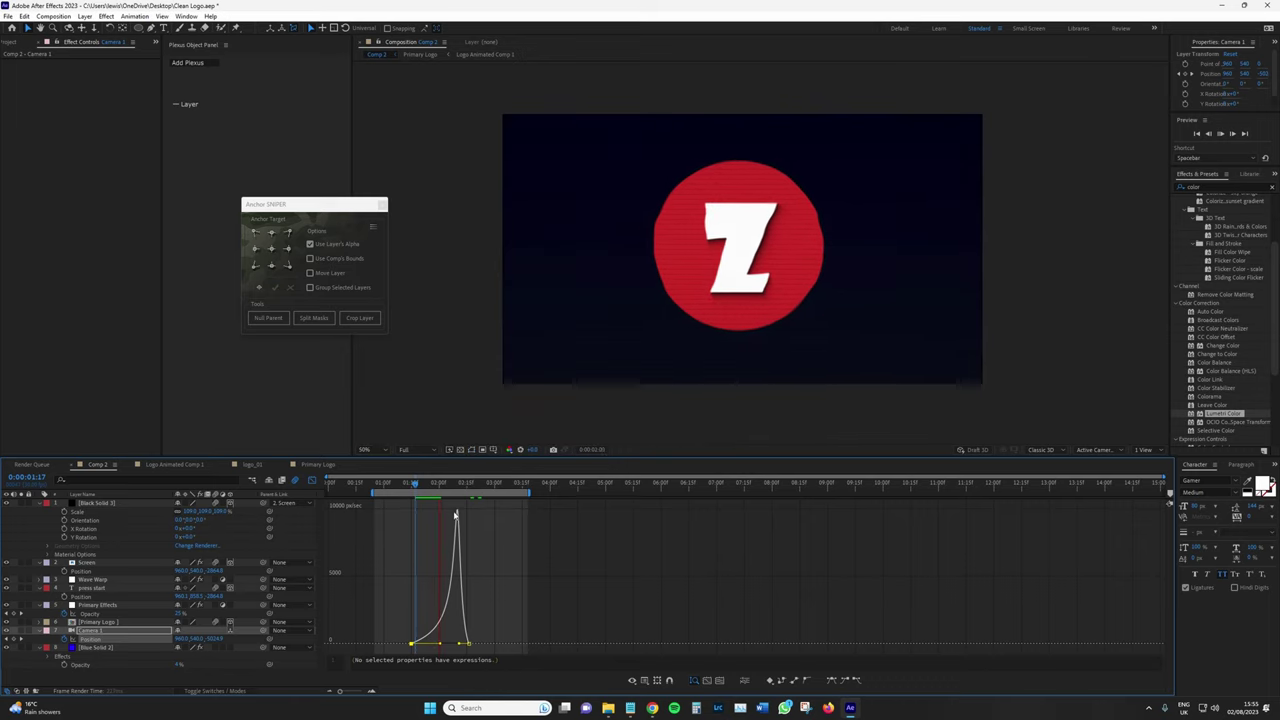
{"action": "key", "text": "space"}
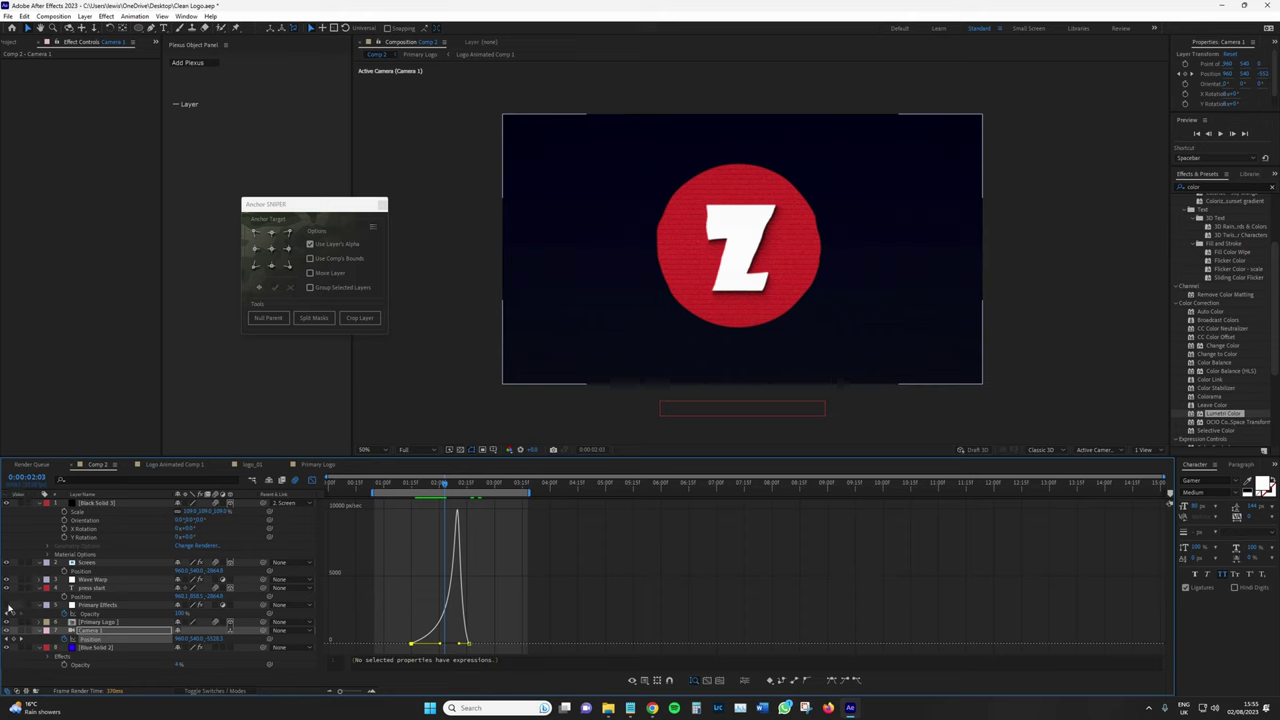
{"action": "left_click", "coordinate": [384, 489]}
{"action": "key", "text": "space"}
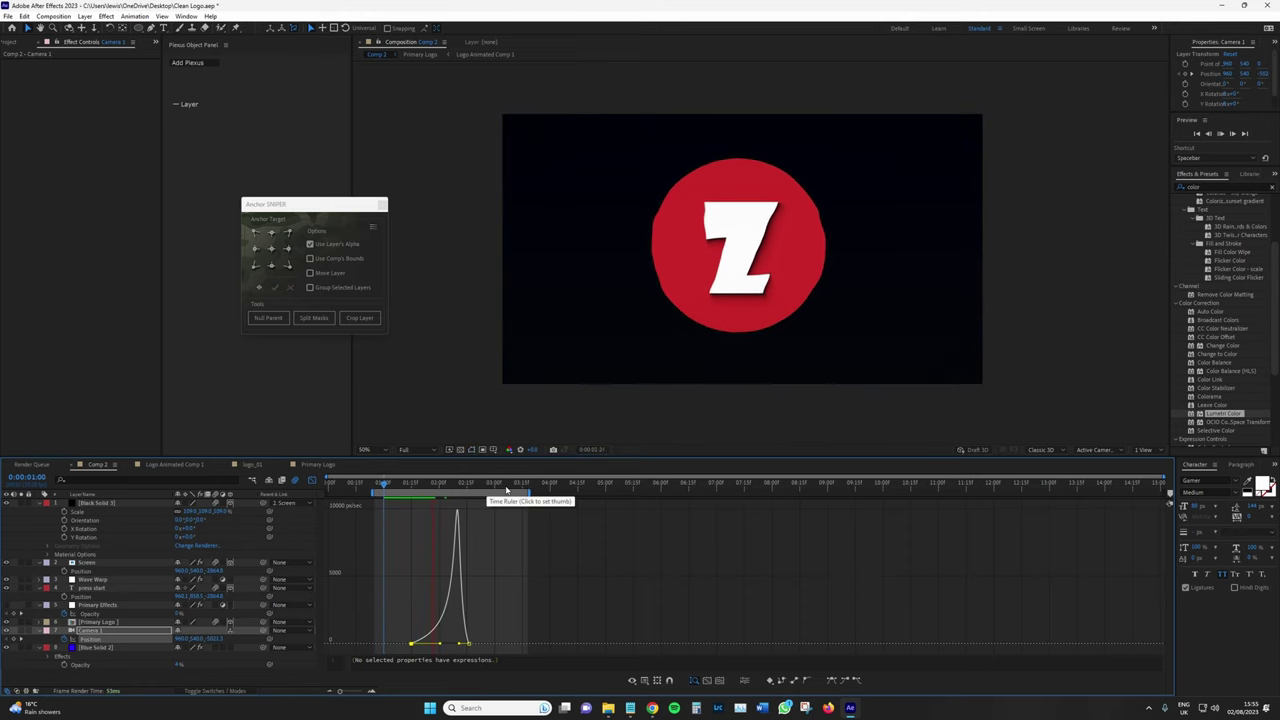
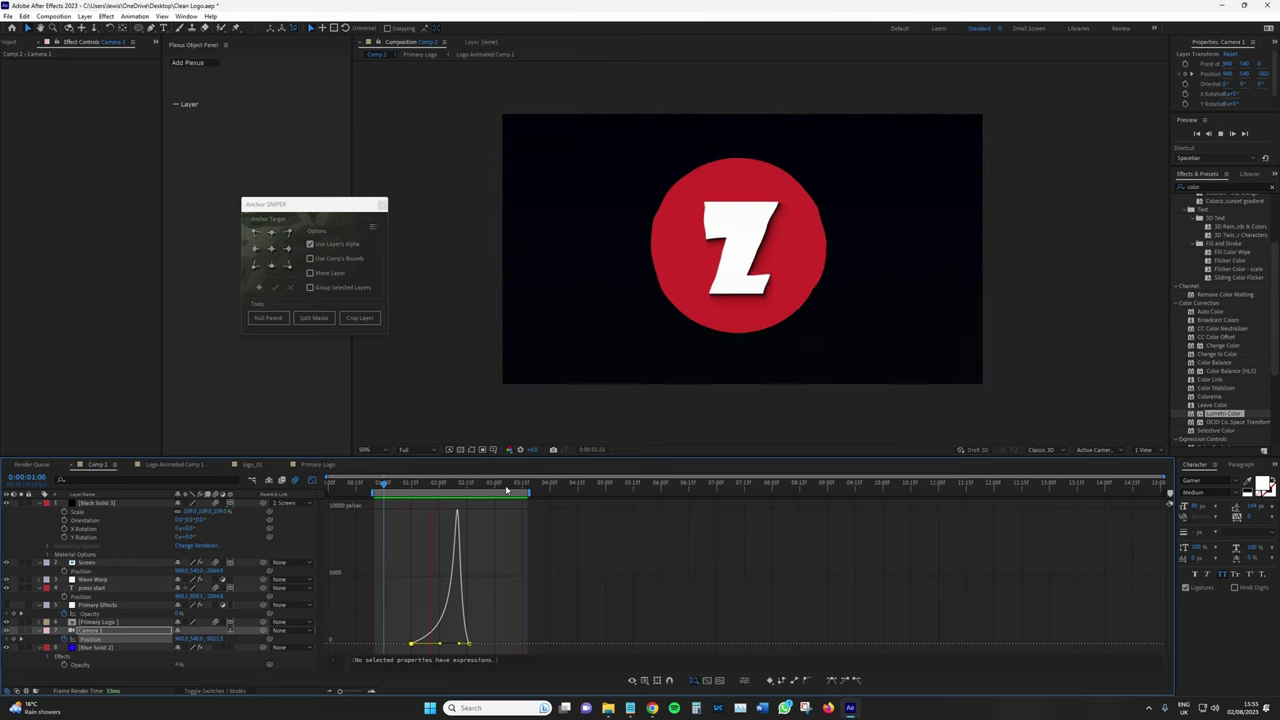
{"action": "key", "text": "space"}
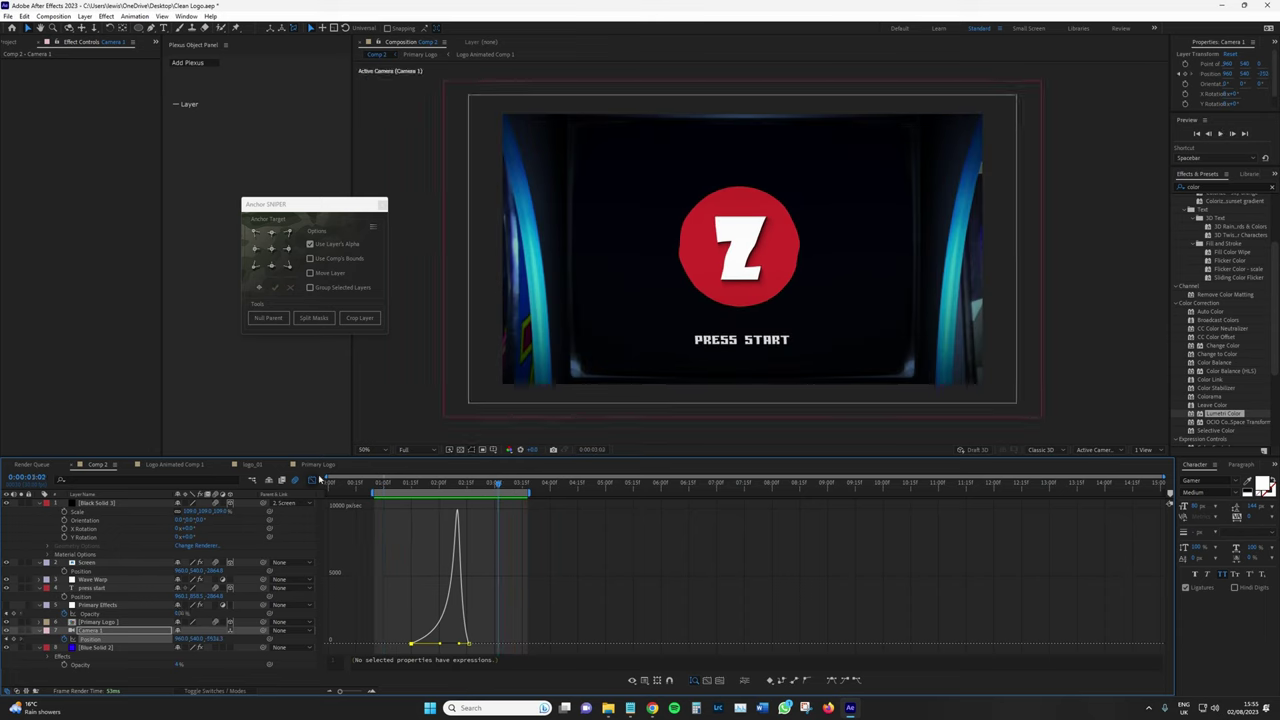
- Try shortening the camera pull-back by moving Camera 1's end Position keyframe to about 0:00:01:26, and preview it
{"action": "left_click", "coordinate": [311, 480]}
{"action": "left_click_drag", "start_coordinate": [468, 640], "coordinate": [433, 640]}
{"action": "left_click", "coordinate": [400, 485]}
{"action": "left_click", "coordinate": [312, 481]}
{"action": "left_click", "coordinate": [312, 481]}
{"action": "key", "text": "space"}
{"action": "key", "text": "space"}
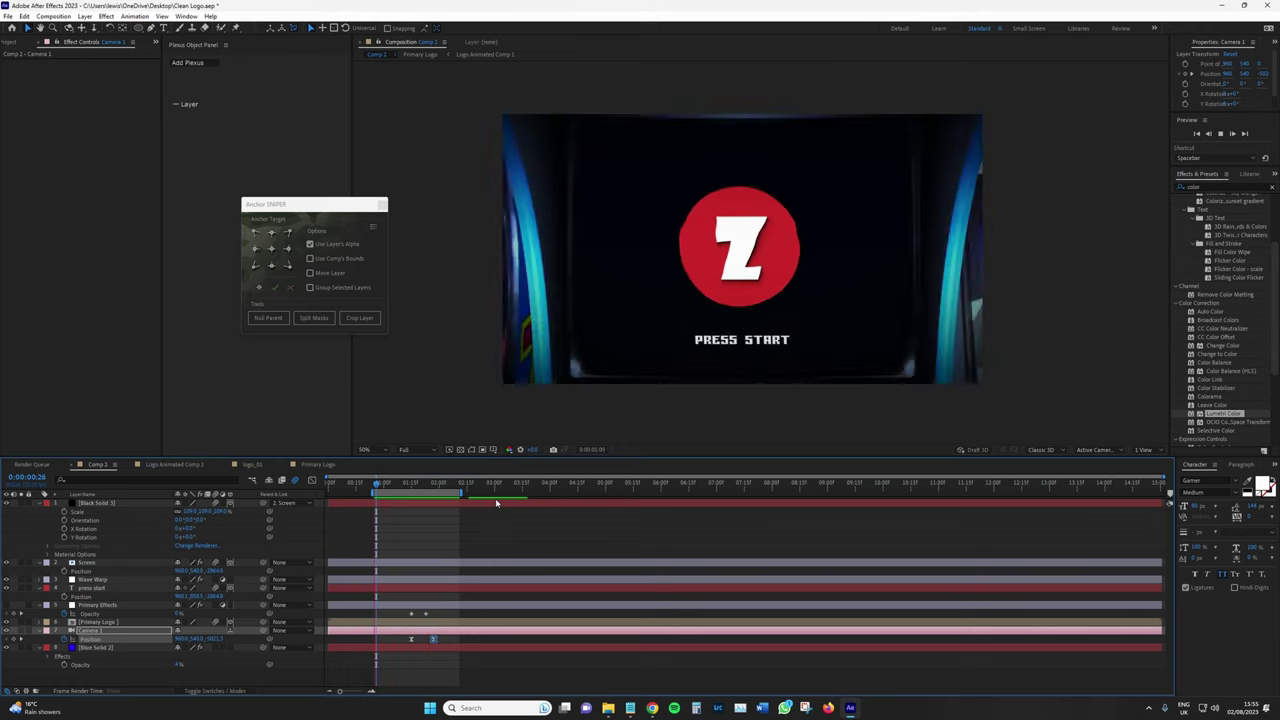
{"action": "key", "text": "space"}
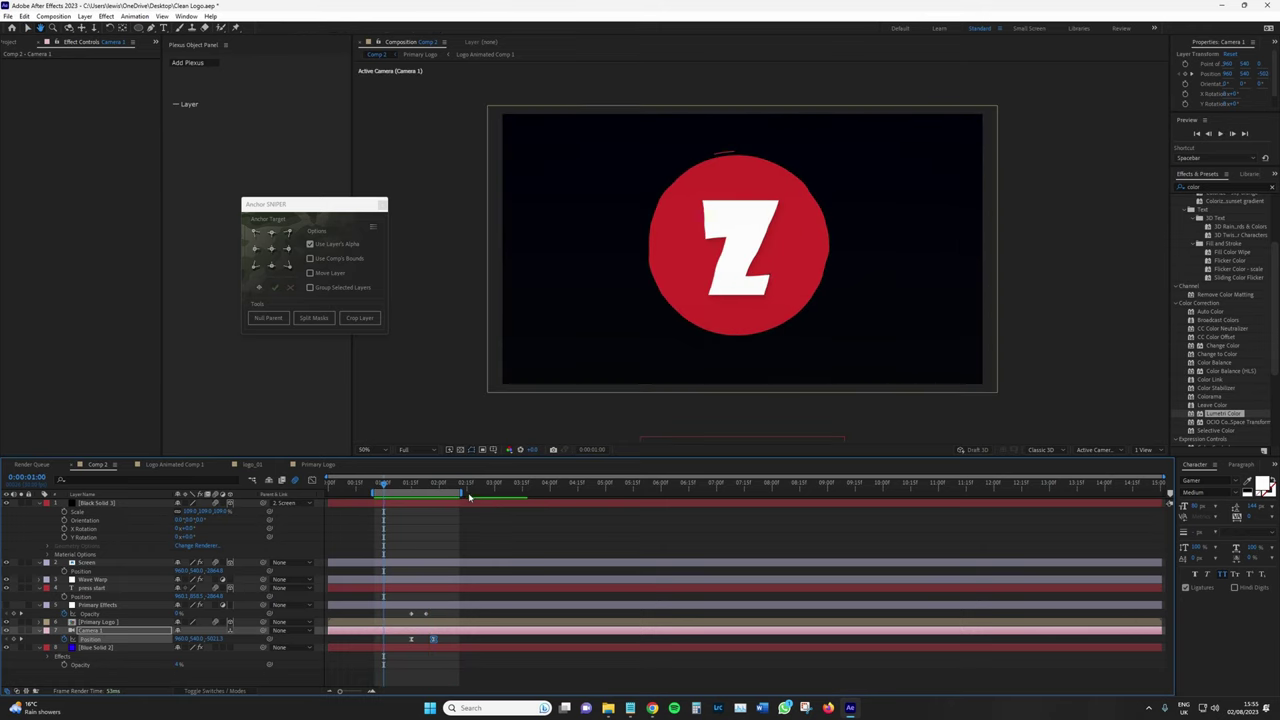
- Place Camera 1's end Position keyframe at 0:00:02:04 and pull the camera farther back in Z to about -7920
{"action": "left_click_drag", "start_coordinate": [462, 493], "coordinate": [488, 493]}
{"action": "left_click_drag", "start_coordinate": [433, 639], "coordinate": [443, 641]}
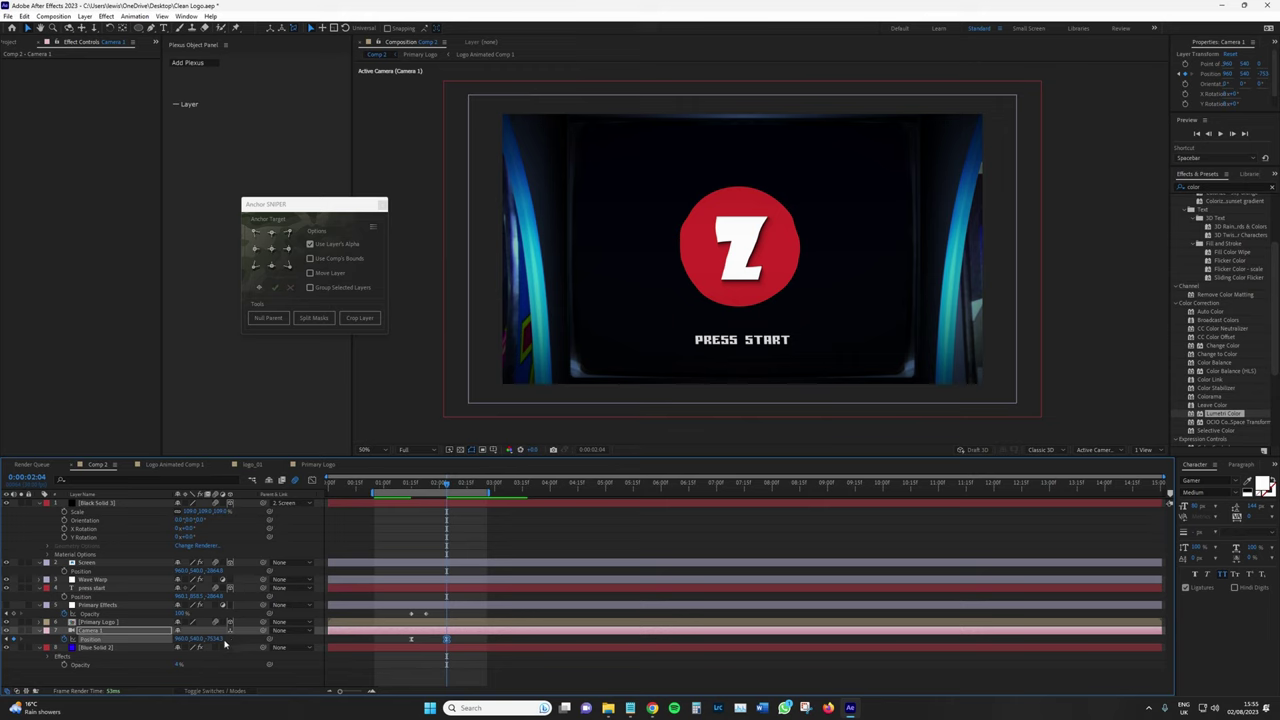
{"action": "left_click_drag", "start_coordinate": [224, 643], "coordinate": [2, 632]}
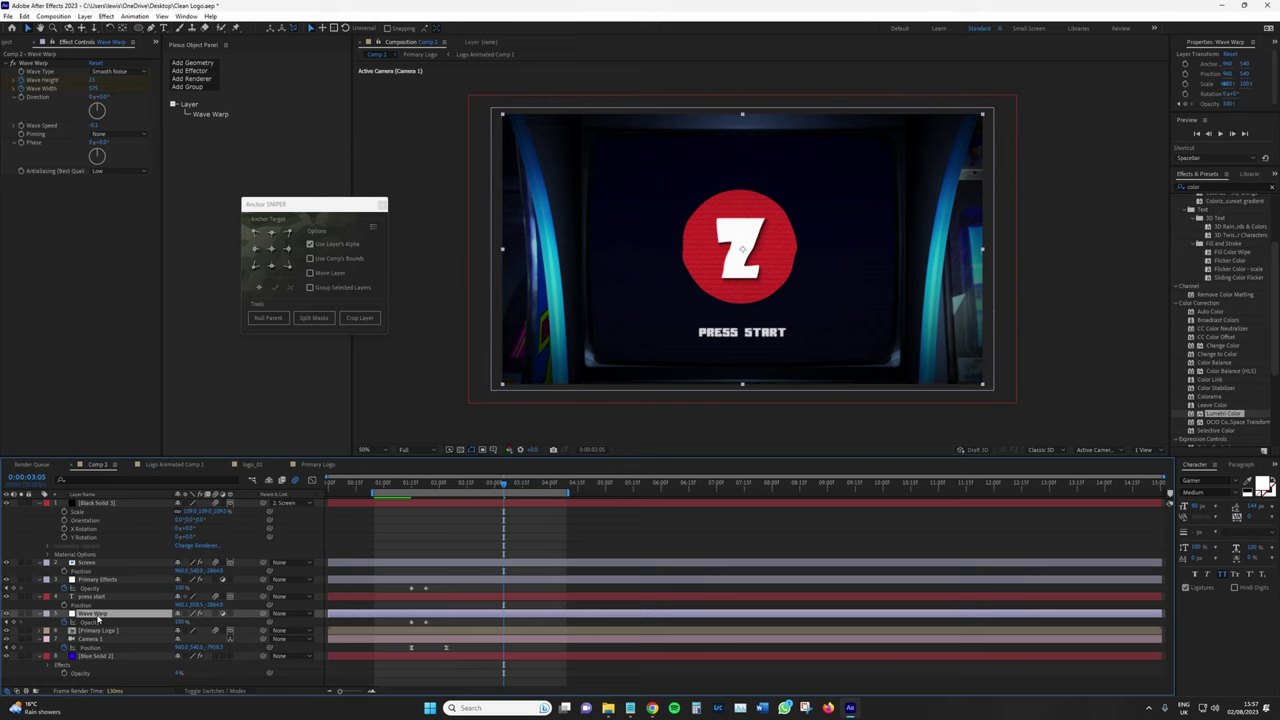
- Examine how the stacking of Primary Effects, press start and Wave Warp affects the text after the camera move
{"action": "left_click", "coordinate": [95, 597]}
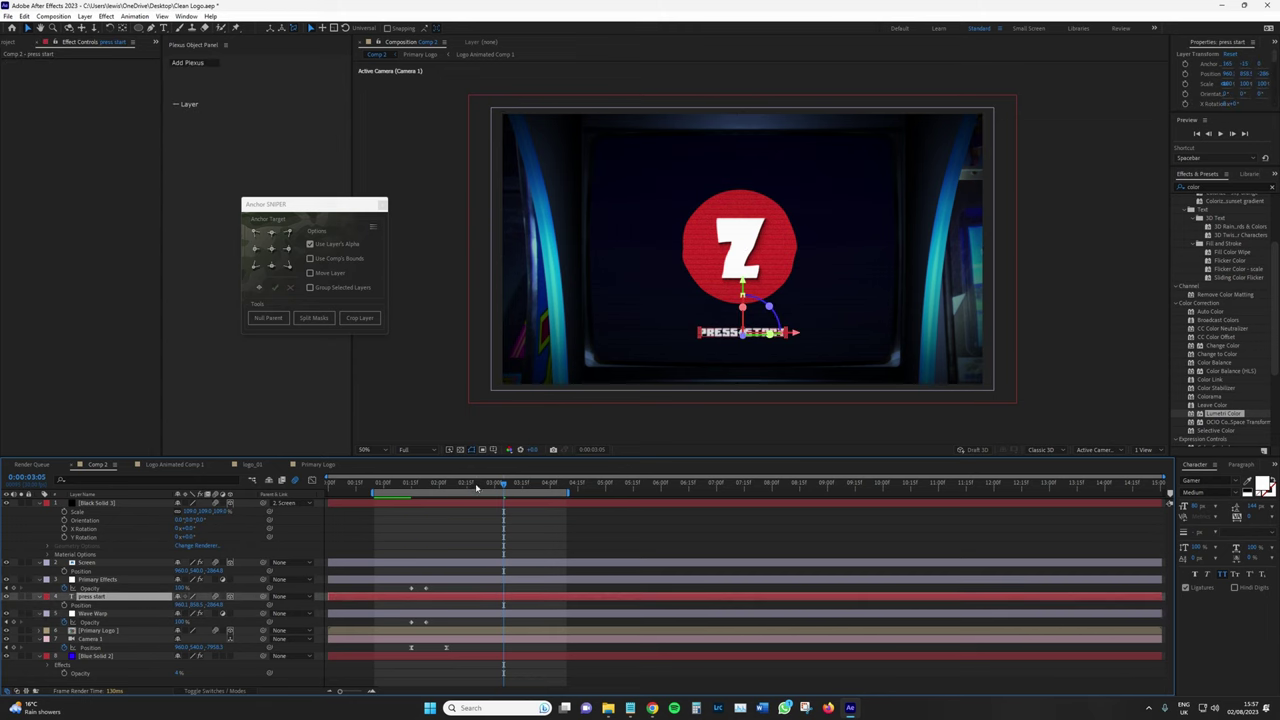
{"action": "key", "text": "space"}
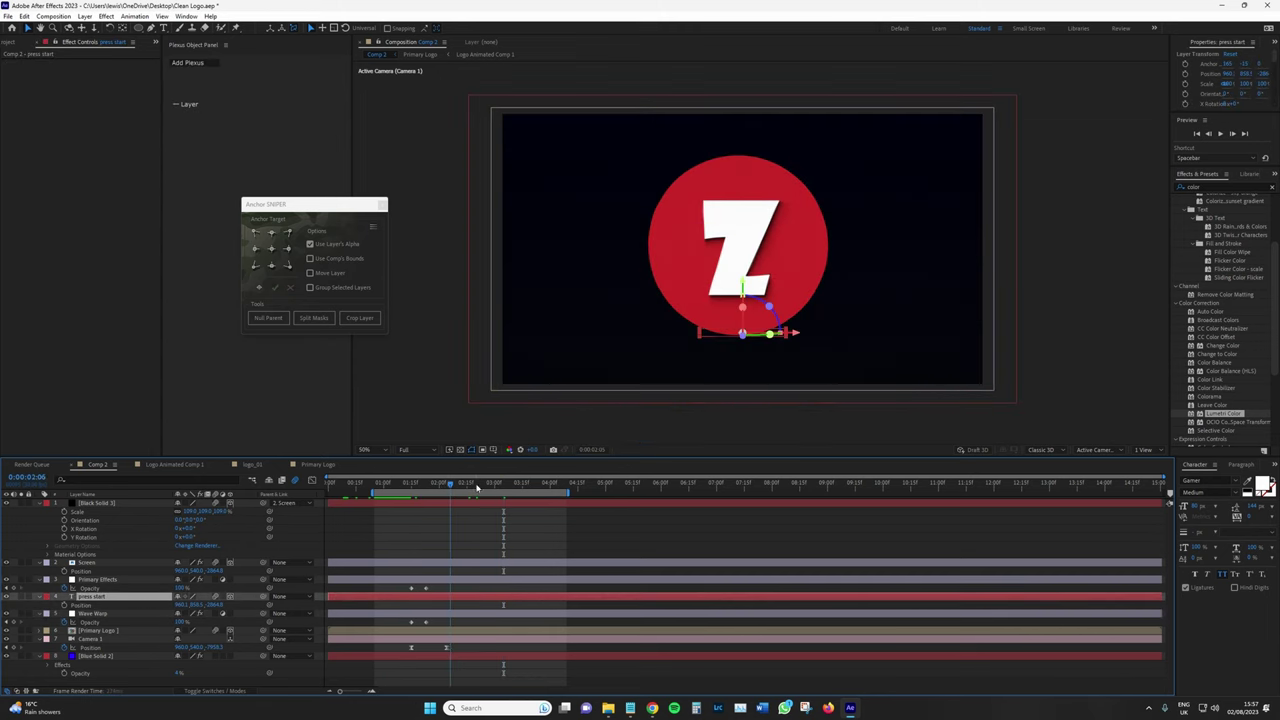
{"action": "left_click", "coordinate": [477, 487]}
{"action": "scroll", "coordinate": [688, 295], "scroll_direction": "up", "scroll_amount": 2}
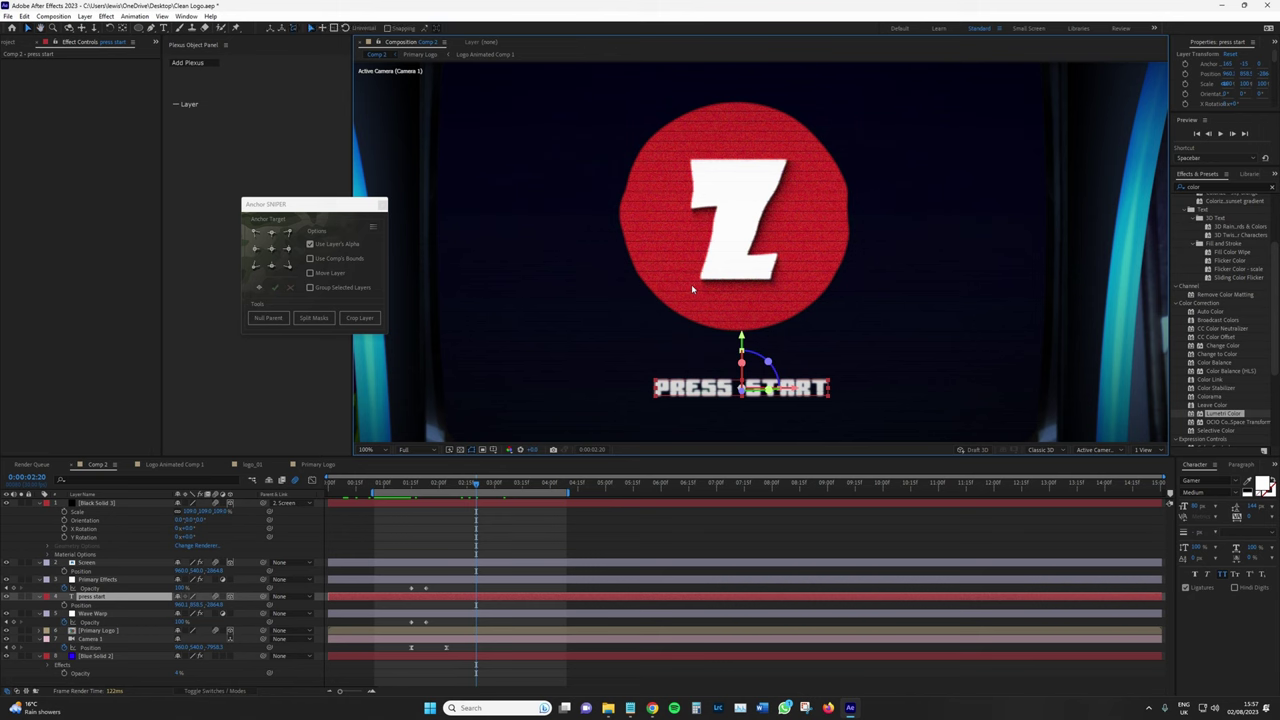
{"action": "left_click", "coordinate": [96, 580]}
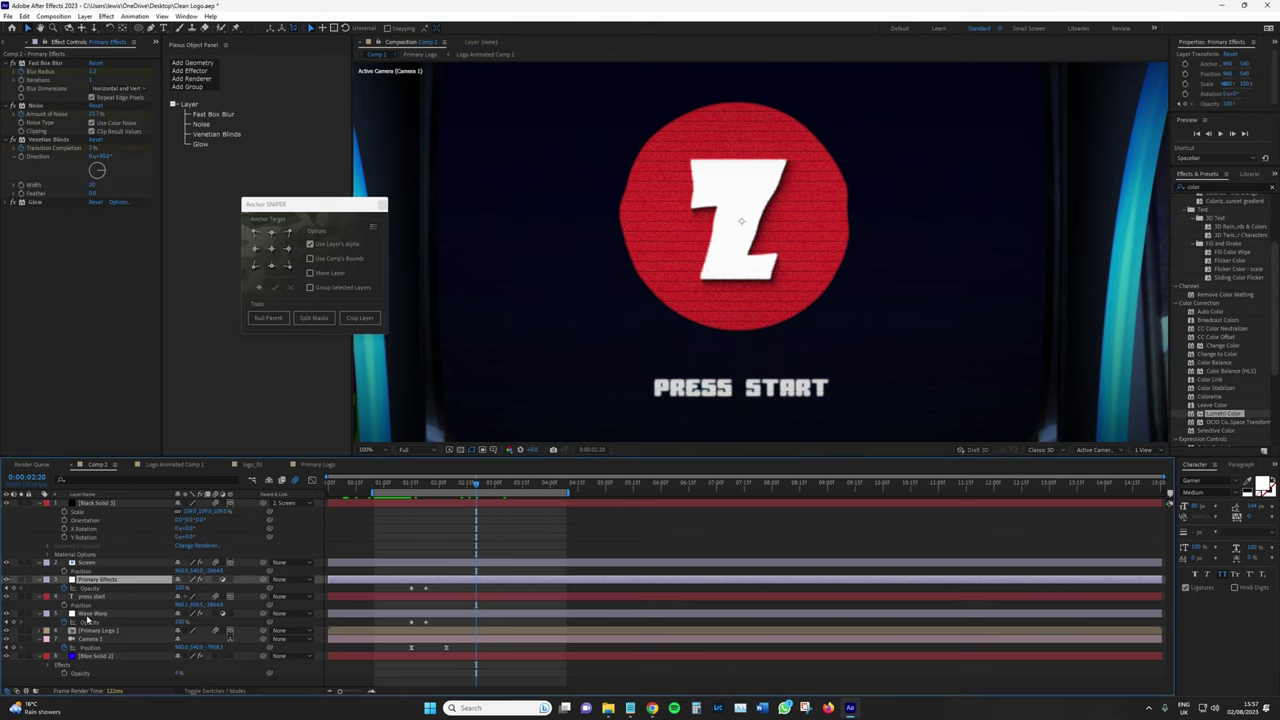
{"action": "left_click", "coordinate": [96, 597]}
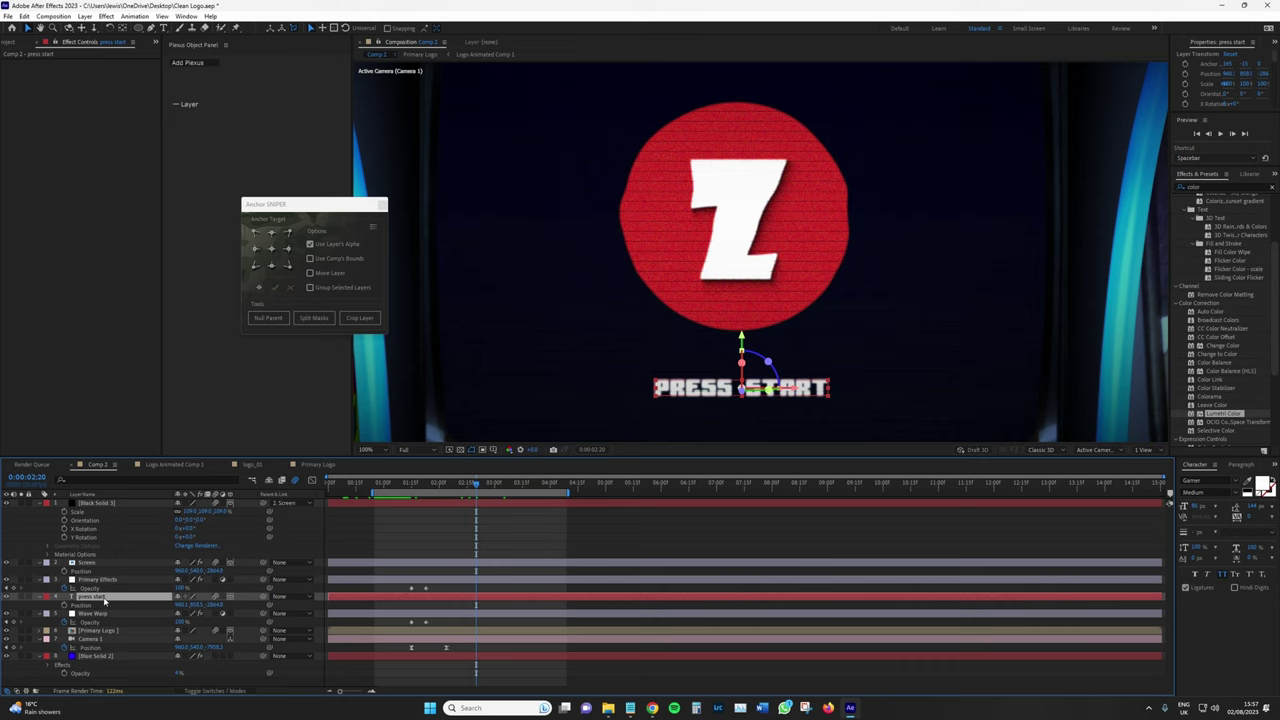
- Set the work area from the composition start to just past 5 seconds and preview the full animation
{"action": "left_click", "coordinate": [546, 487]}
{"action": "key", "text": "comma"}
{"action": "left_click_drag", "start_coordinate": [528, 488], "coordinate": [328, 494]}
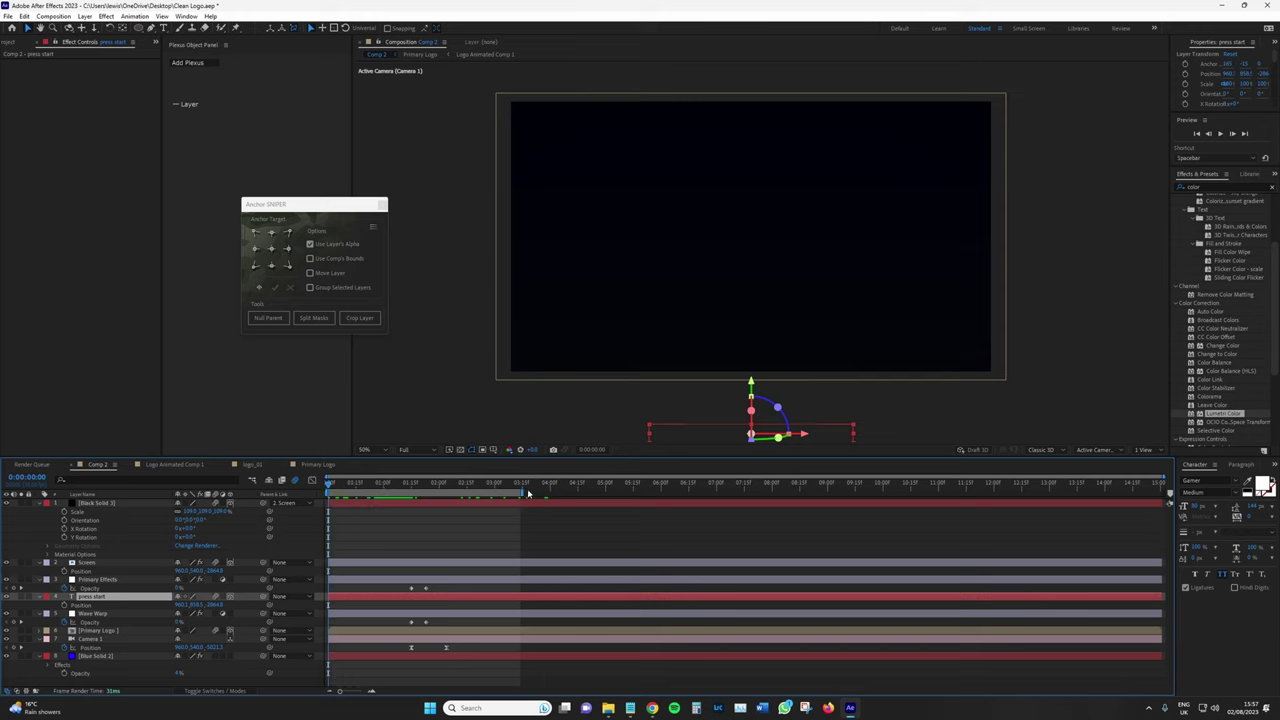
{"action": "mouse_move", "coordinate": [523, 493]}
{"action": "left_mouse_down"}
{"action": "mouse_move", "coordinate": [628, 493]}
{"action": "mouse_move", "coordinate": [536, 487]}
{"action": "mouse_move", "coordinate": [616, 494]}
{"action": "left_mouse_up"}
{"action": "key", "text": "space"}
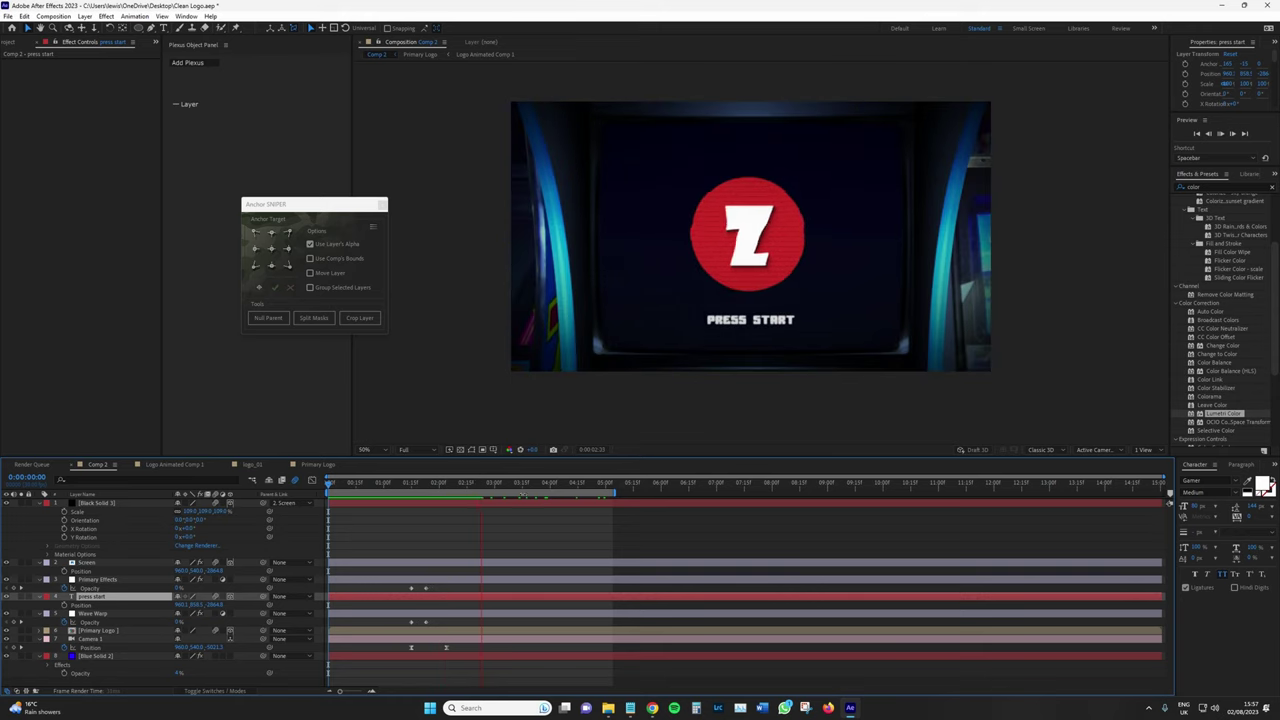
{"action": "left_click", "coordinate": [423, 485]}
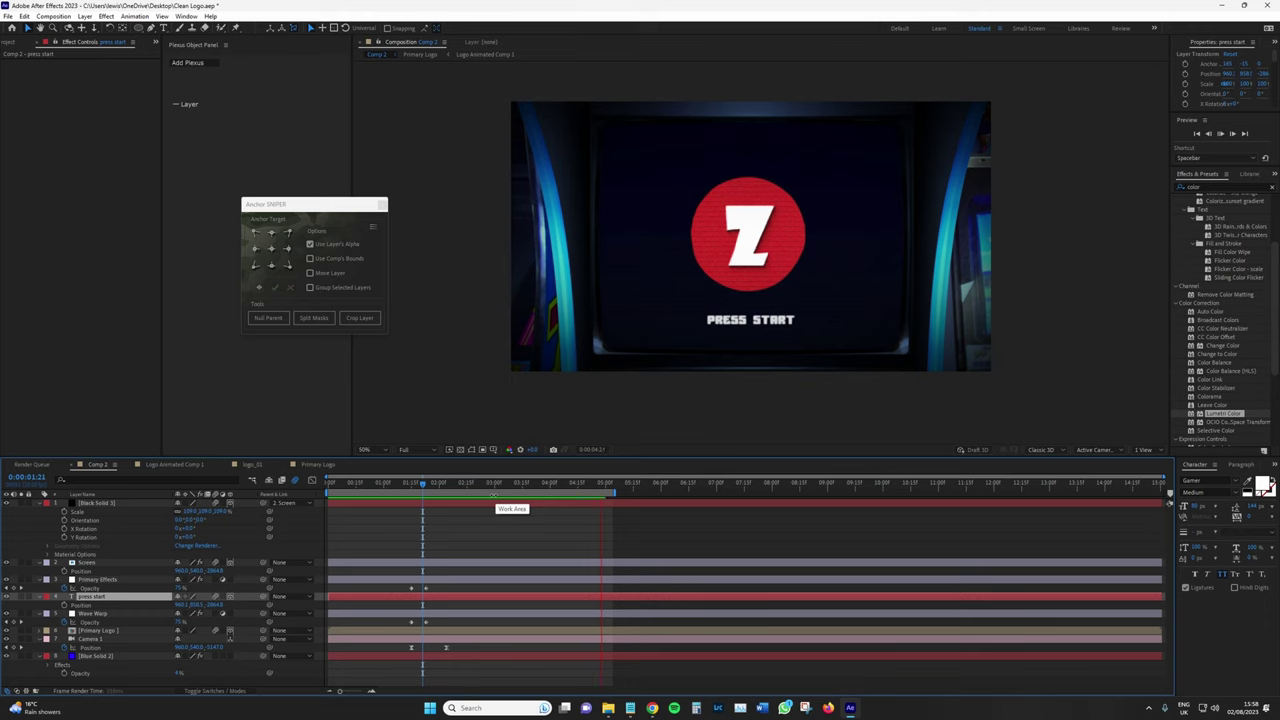
{"action": "key", "text": "space"}
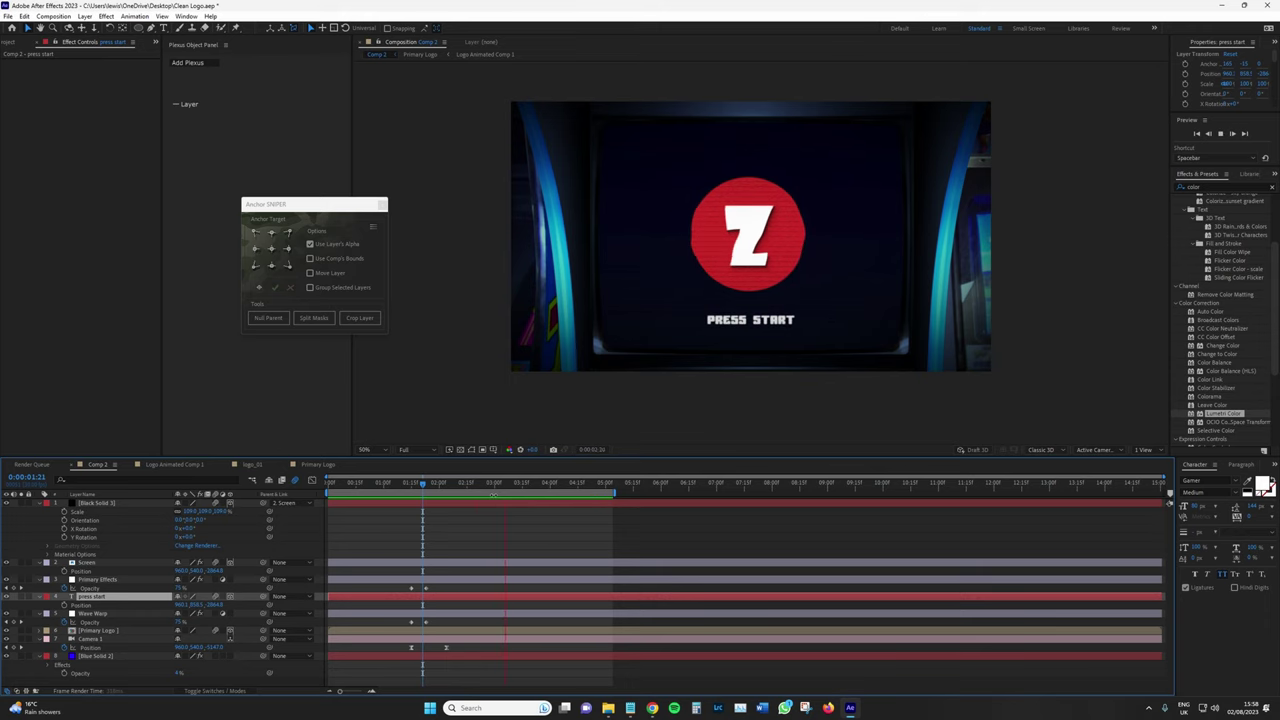
- Preview Comp 2 from the start and inspect the frame around 0:00:02:01
{"action": "left_click", "coordinate": [328, 485]}
{"action": "key", "text": "space"}
{"action": "left_click", "coordinate": [435, 485]}
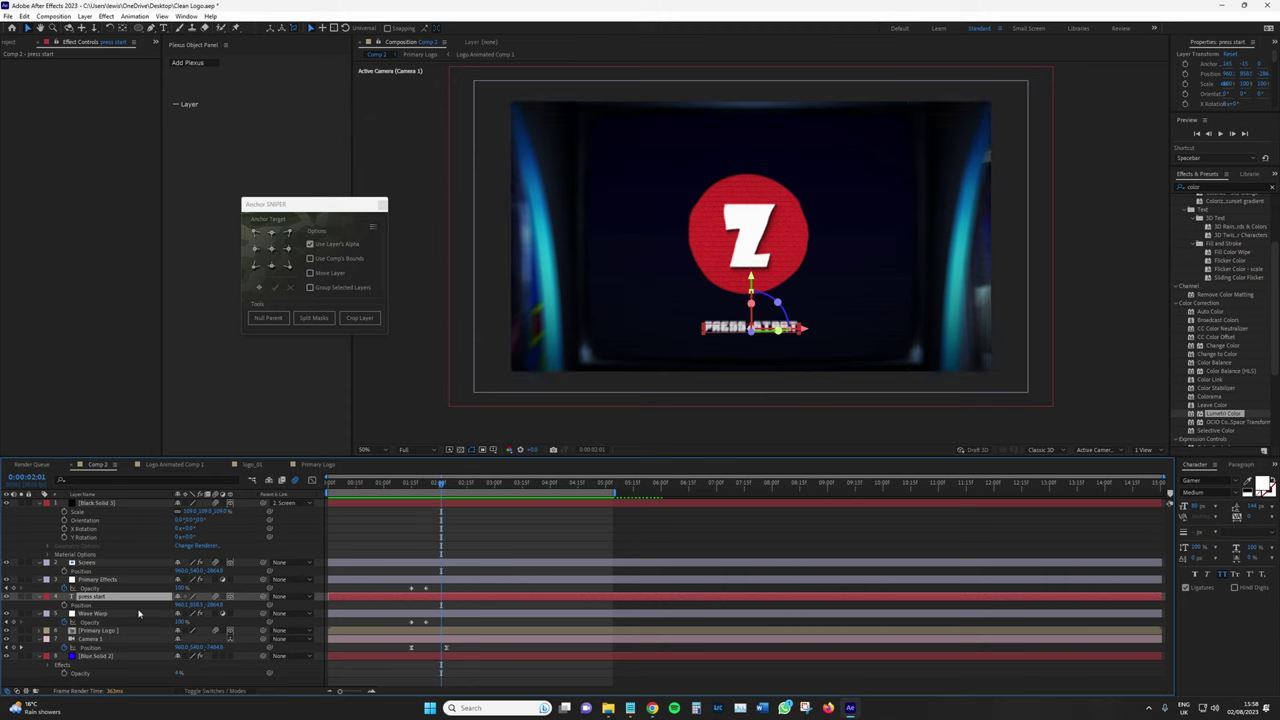
- Lower the frame rate of the Primary Logo composition in its composition settings
{"action": "left_click", "coordinate": [316, 465]}
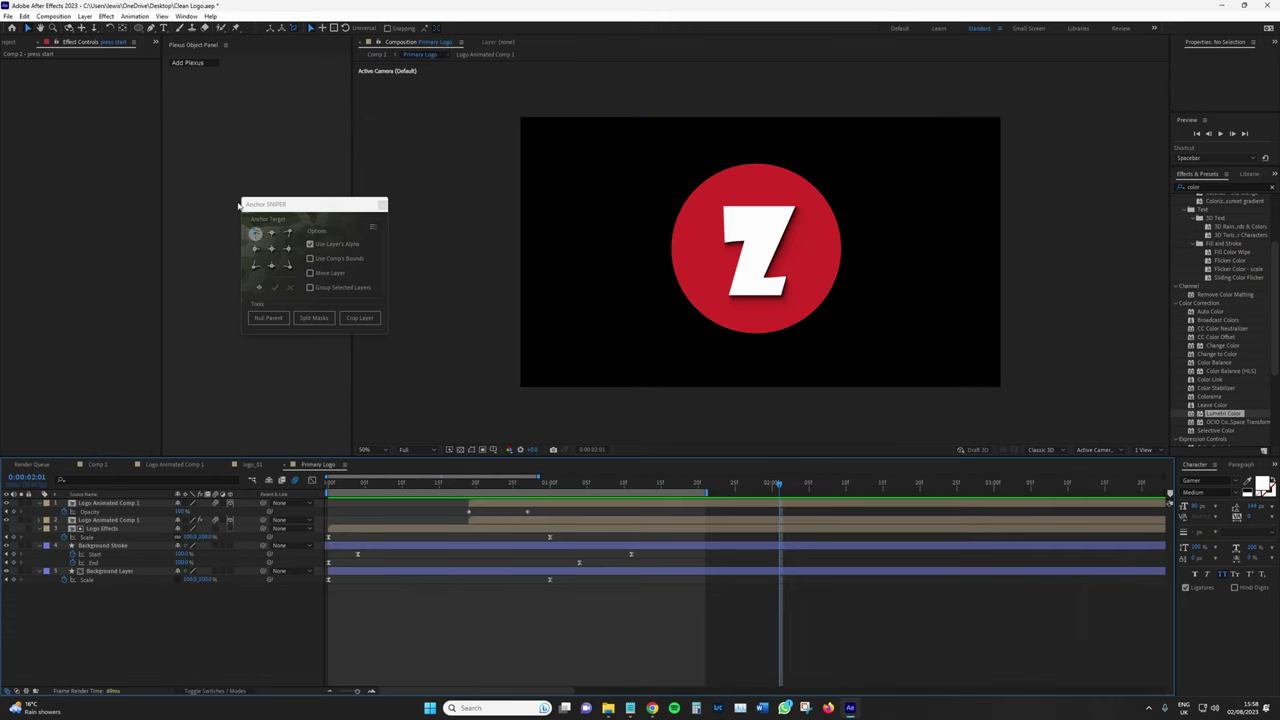
{"action": "left_click", "coordinate": [53, 16]}
{"action": "left_click", "coordinate": [105, 43]}
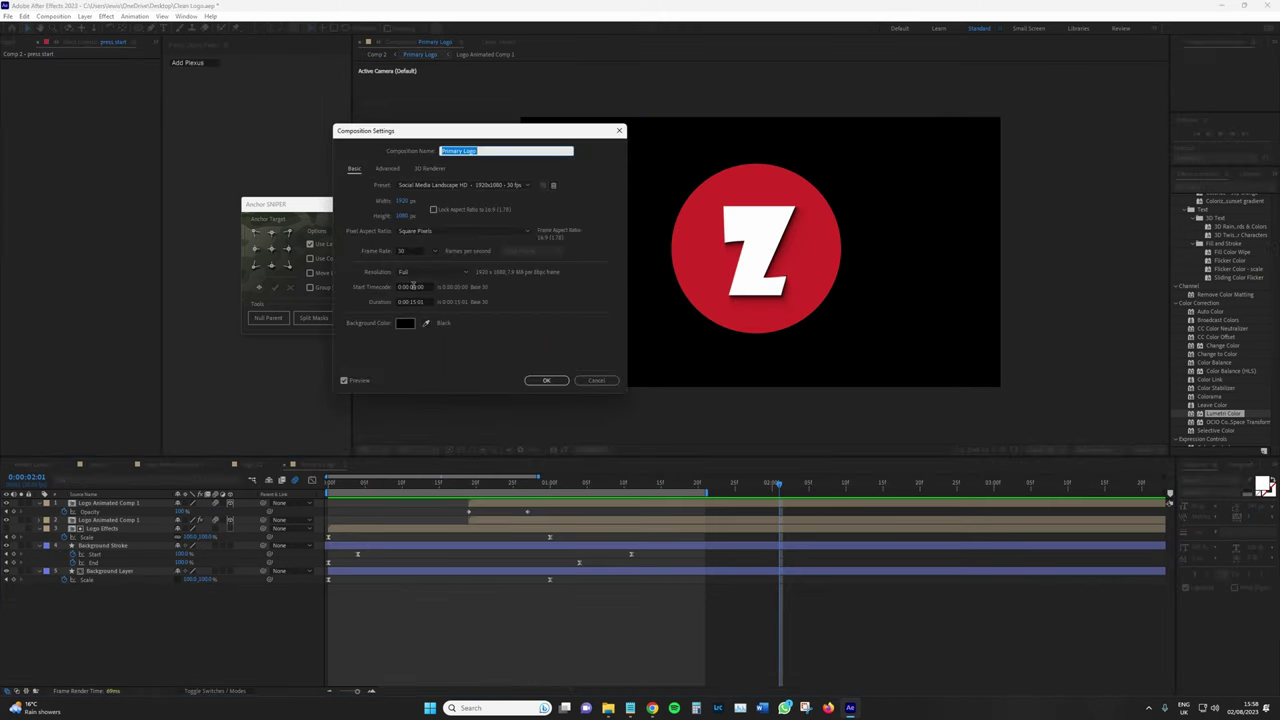
{"action": "double_click", "coordinate": [410, 251]}
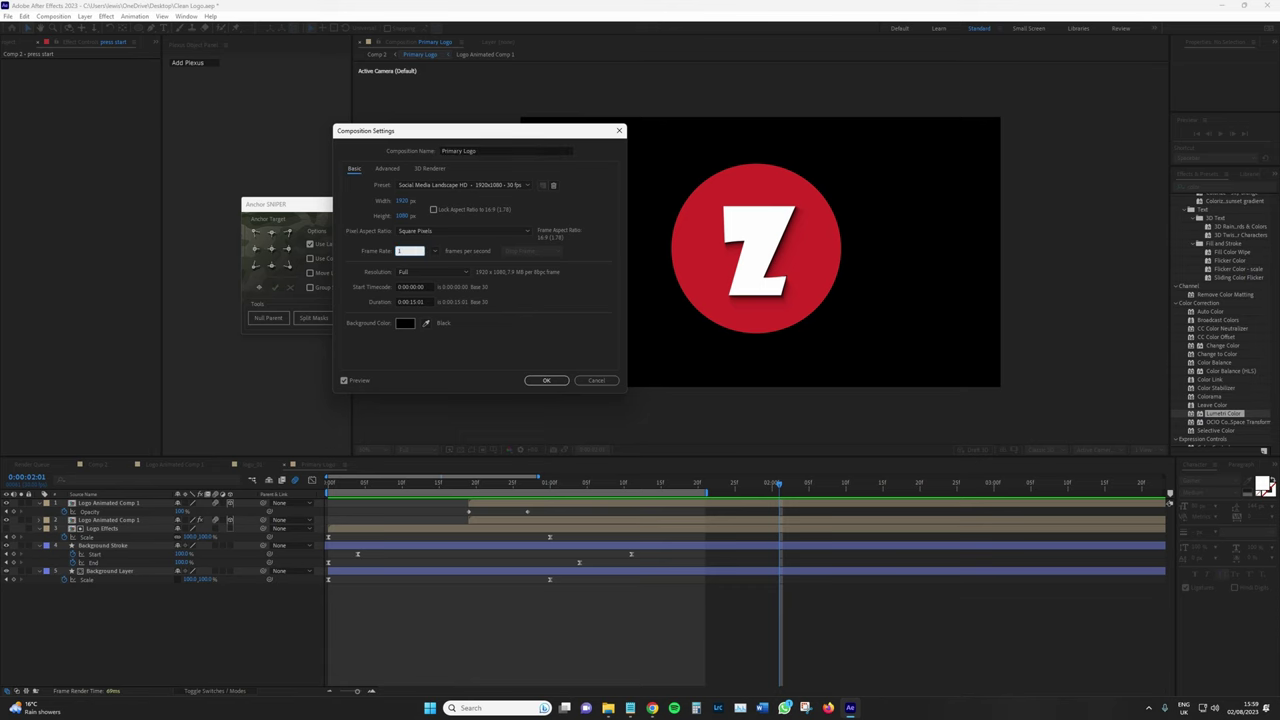
{"action": "key", "text": "Return"}
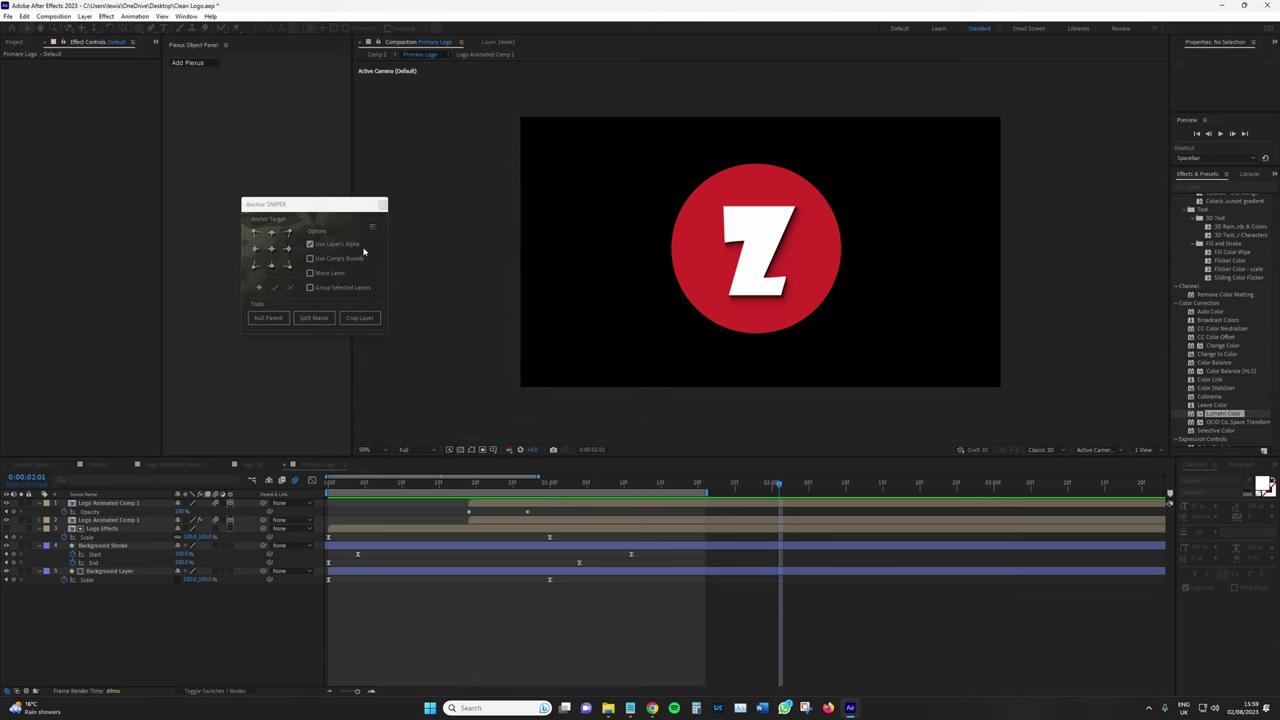
- Return to Comp 2 and preview the animation from the first frame through the camera pull-back
{"action": "left_click", "coordinate": [98, 464]}
{"action": "left_click_drag", "start_coordinate": [434, 486], "coordinate": [316, 490]}
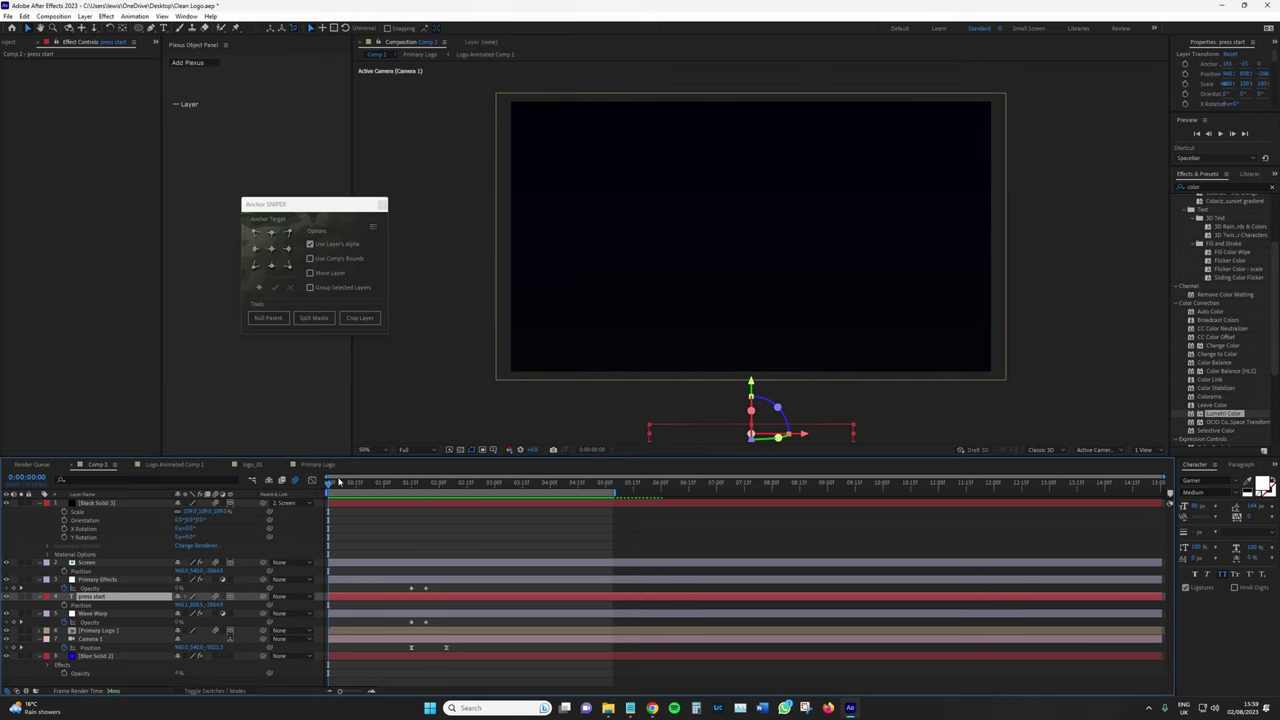
{"action": "key", "text": "space"}
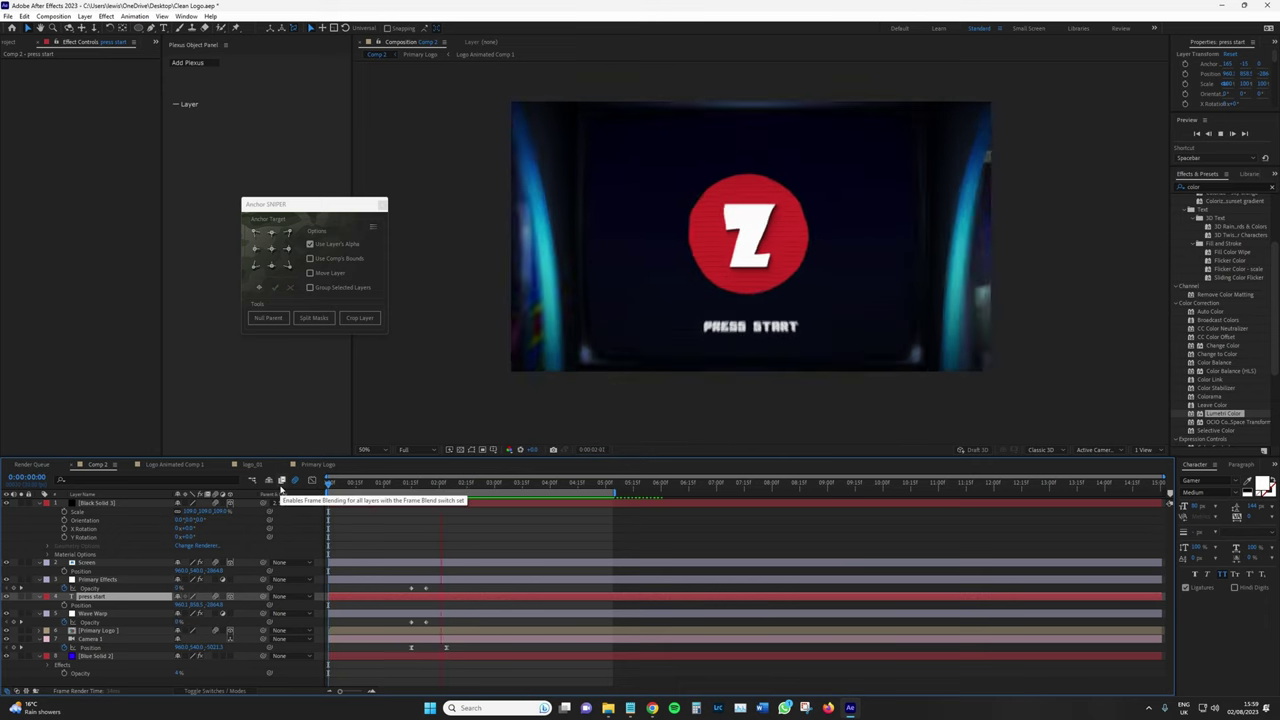
{"action": "key", "text": "space"}
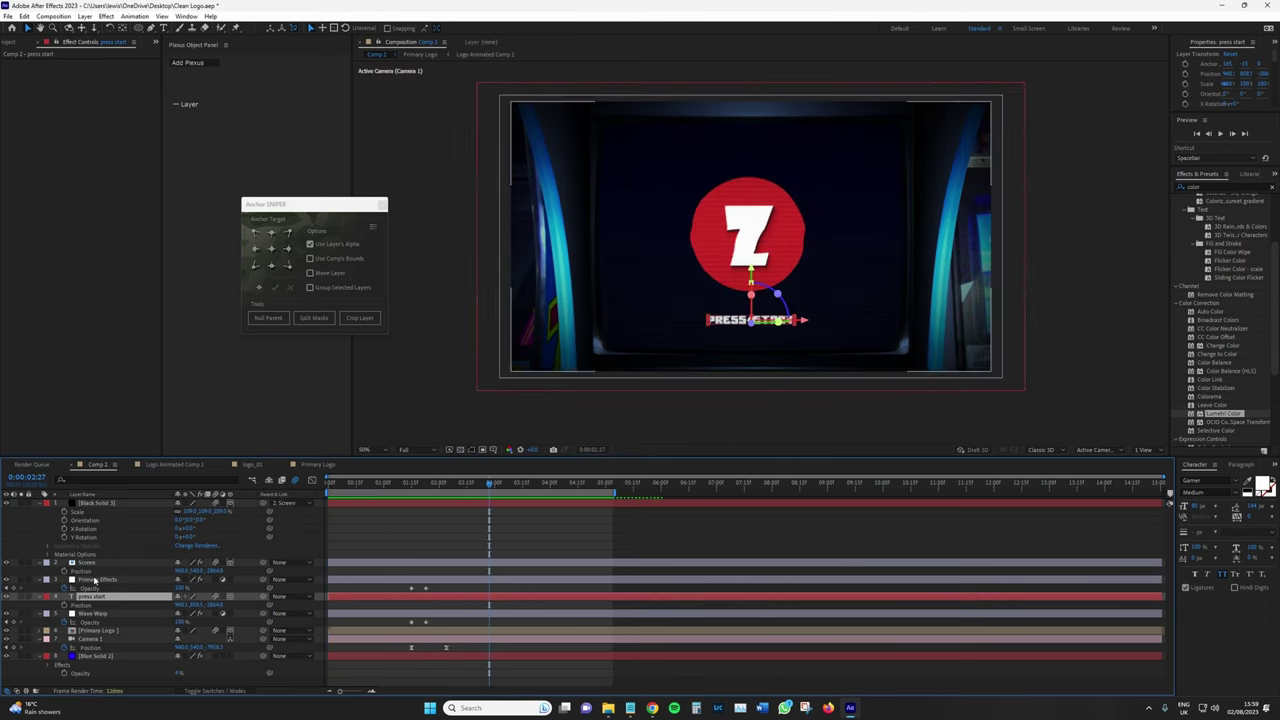
- Duplicate the Primary Effects adjustment layer and place the copy below Wave Warp, showing only its keyframed properties
{"action": "left_click", "coordinate": [96, 580]}
{"action": "left_click_drag", "start_coordinate": [1220, 186], "coordinate": [1157, 191]}
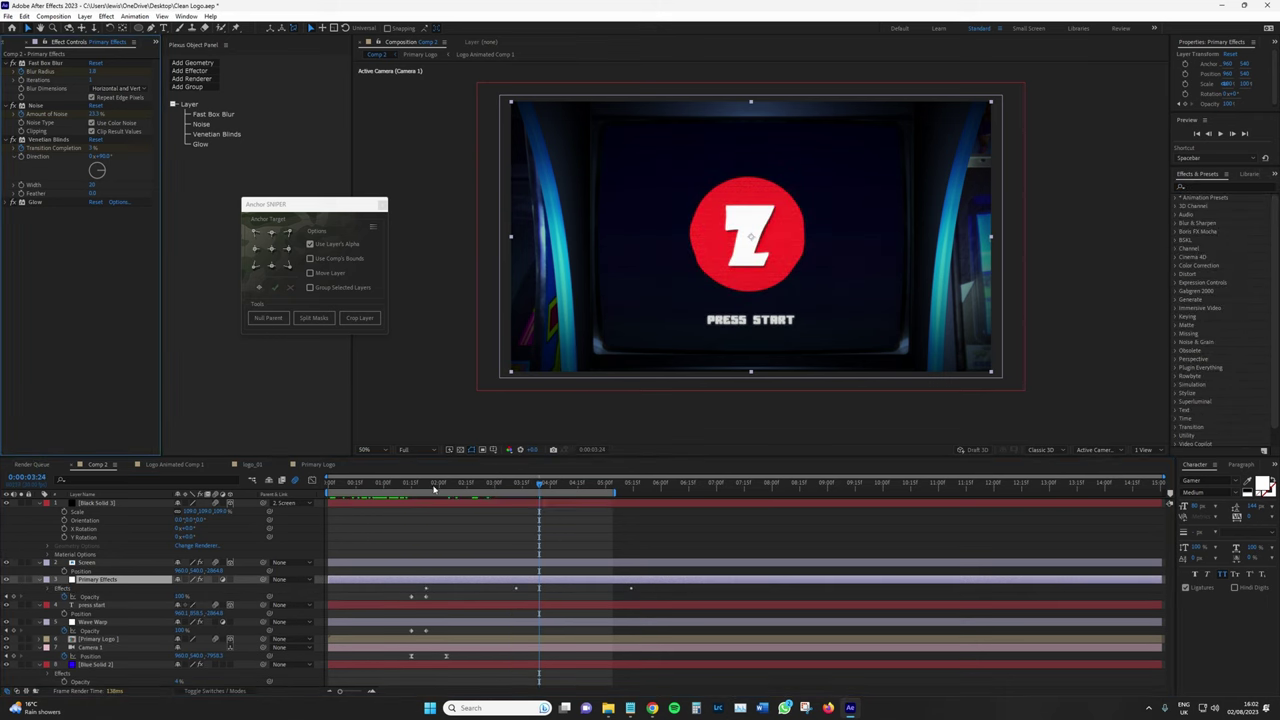
{"action": "left_click_drag", "start_coordinate": [434, 487], "coordinate": [520, 505]}
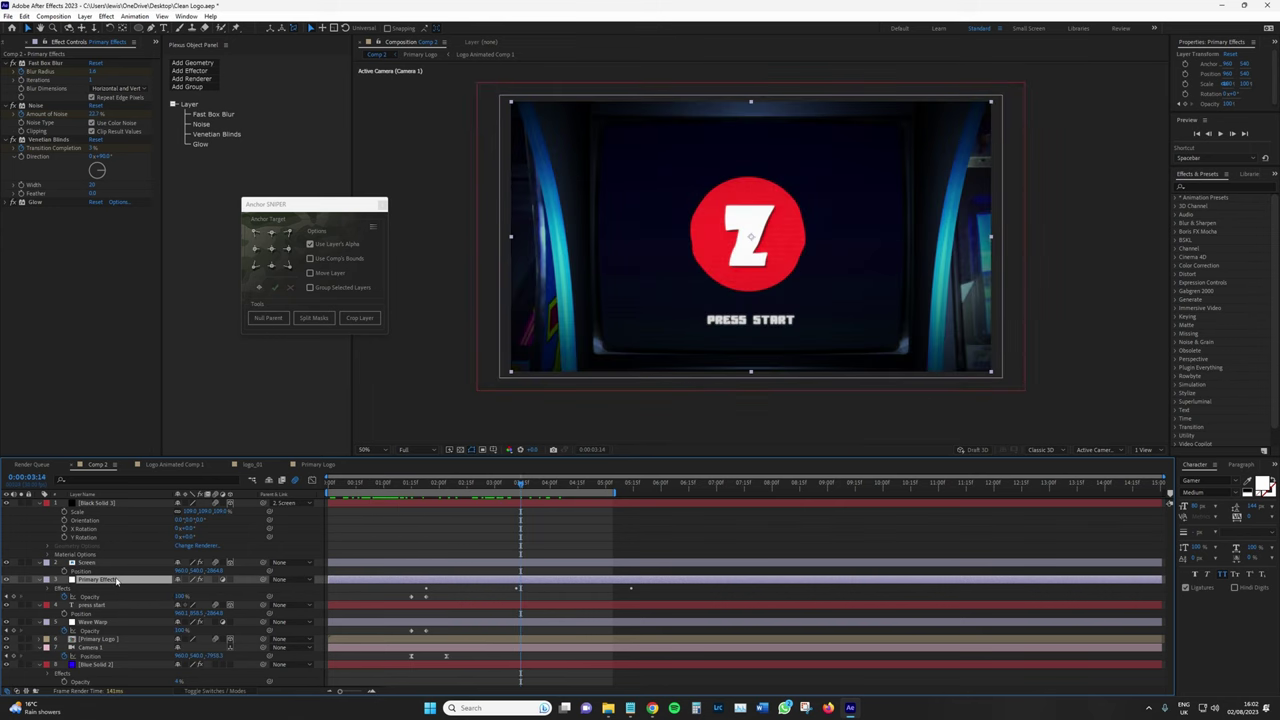
{"action": "key", "text": "ctrl+d"}
{"action": "left_click_drag", "start_coordinate": [117, 581], "coordinate": [124, 643]}
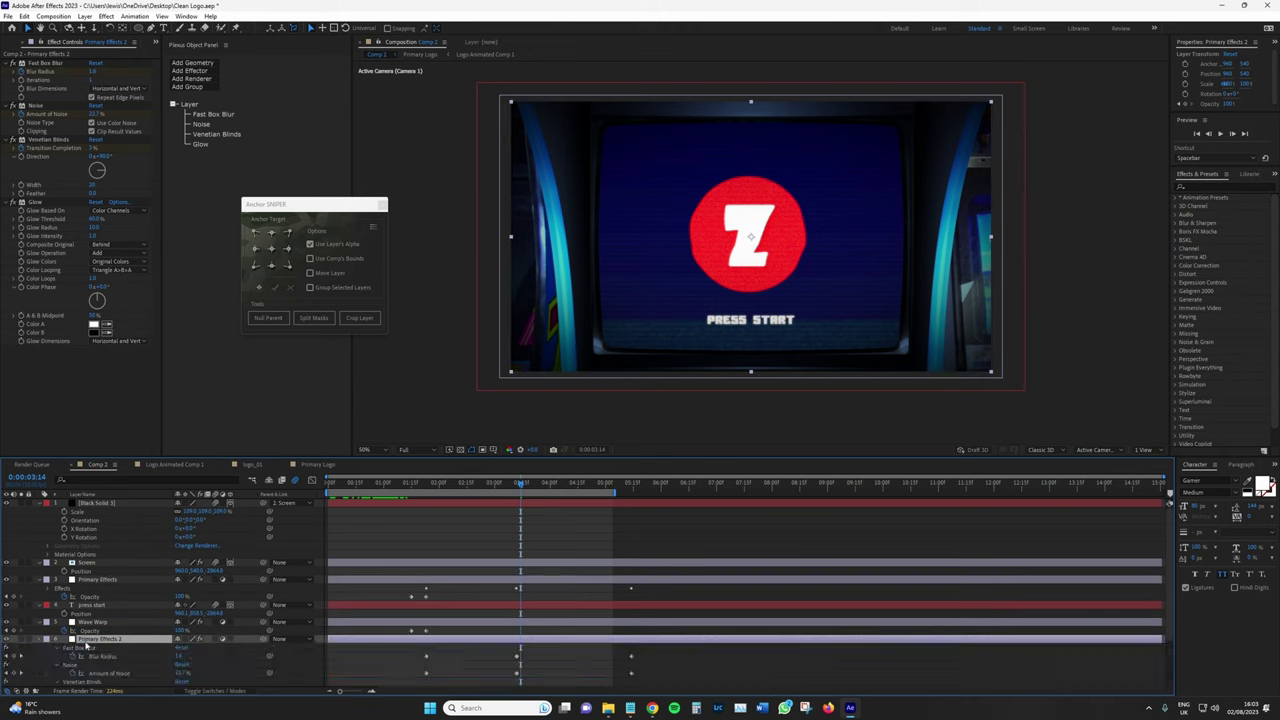
{"action": "key", "text": "u"}
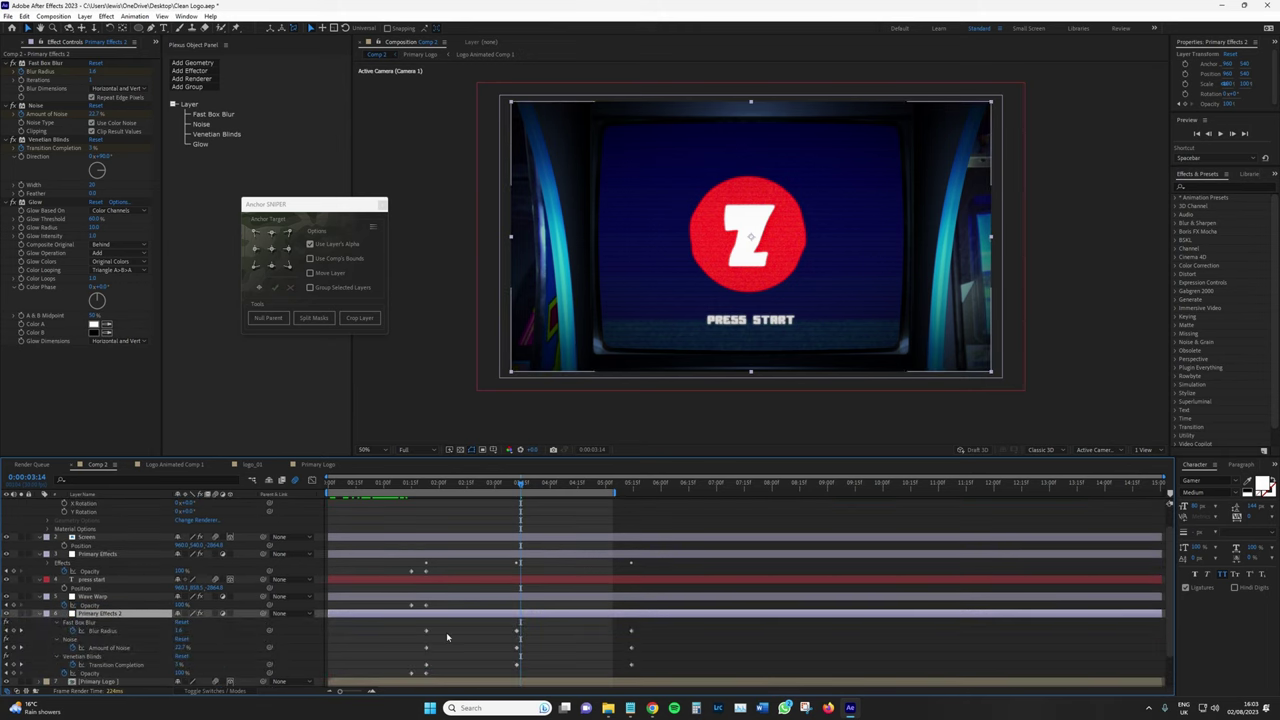
{"action": "key", "text": "u"}
- At 0:00:01:15, remove all effects from the duplicated Primary Effects 2 layer
{"action": "left_click", "coordinate": [416, 484]}
{"action": "left_click", "coordinate": [411, 484]}
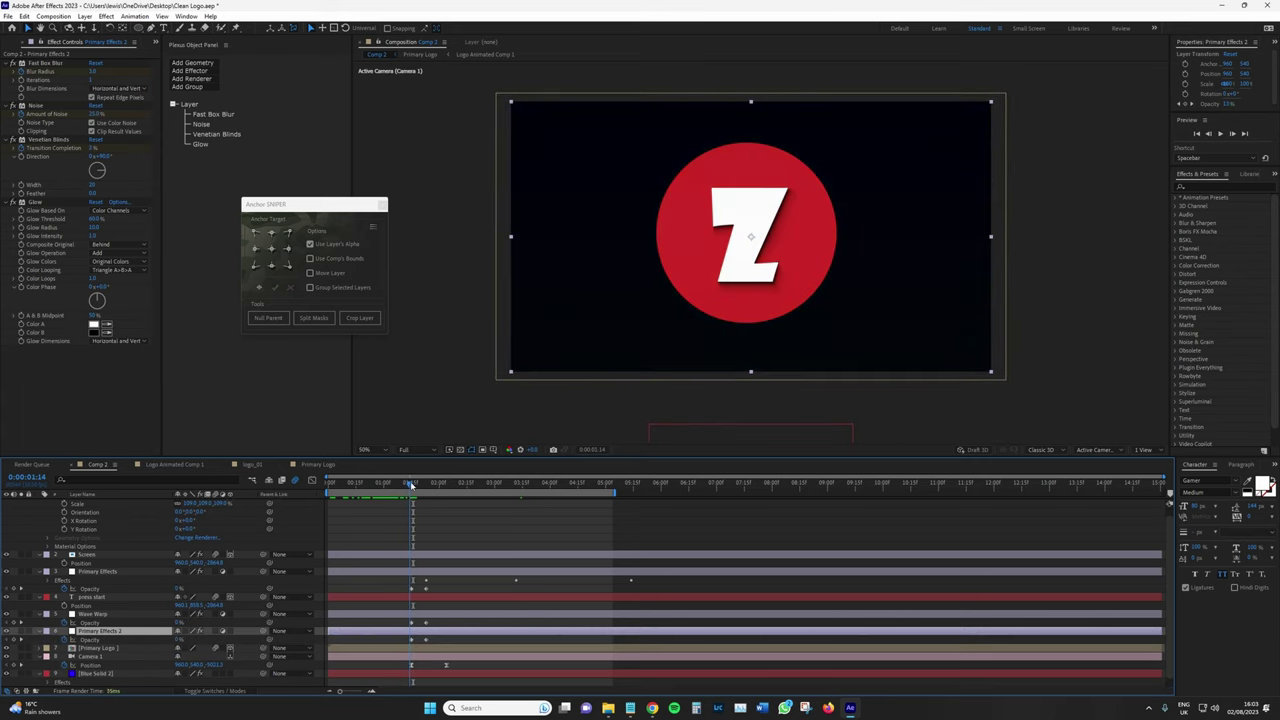
{"action": "left_click", "coordinate": [412, 484]}
{"action": "left_click", "coordinate": [24, 203]}
{"action": "key", "text": "ctrl+a"}
{"action": "key", "text": "Delete"}
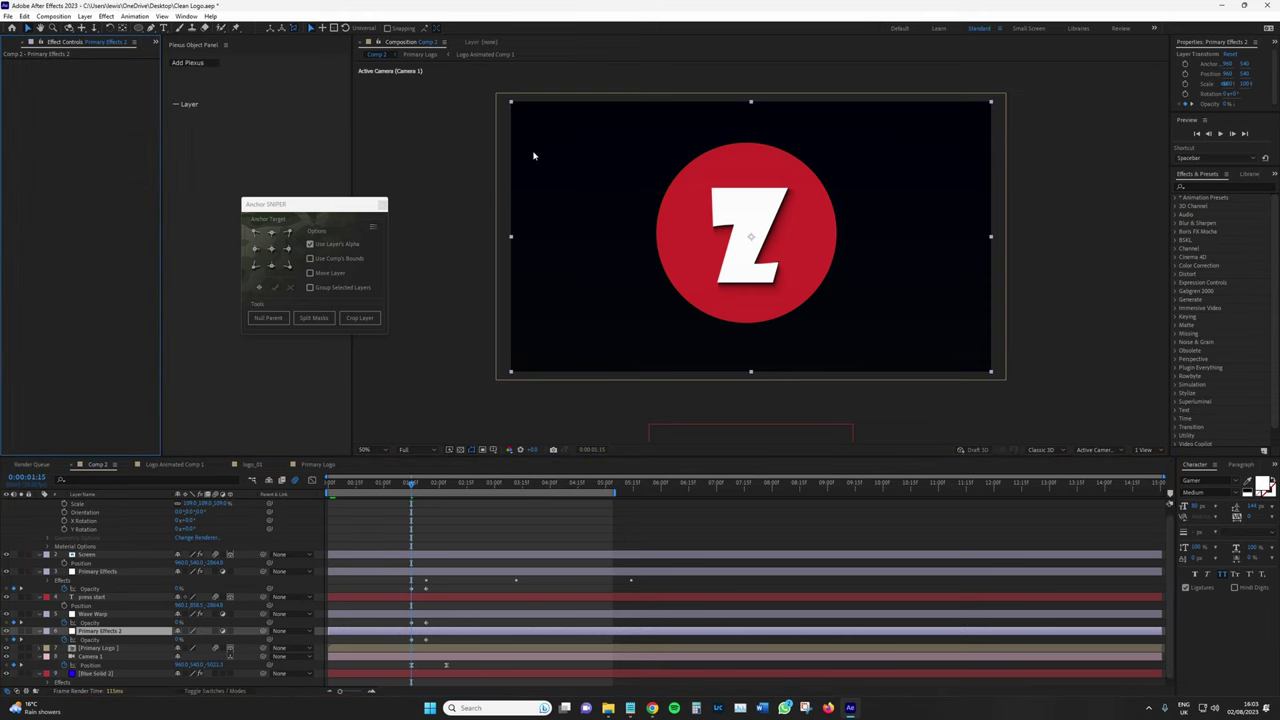
- Find the CC Pixel Polly effect and apply it to the Primary Effects 2 layer
{"action": "left_click", "coordinate": [1217, 188]}
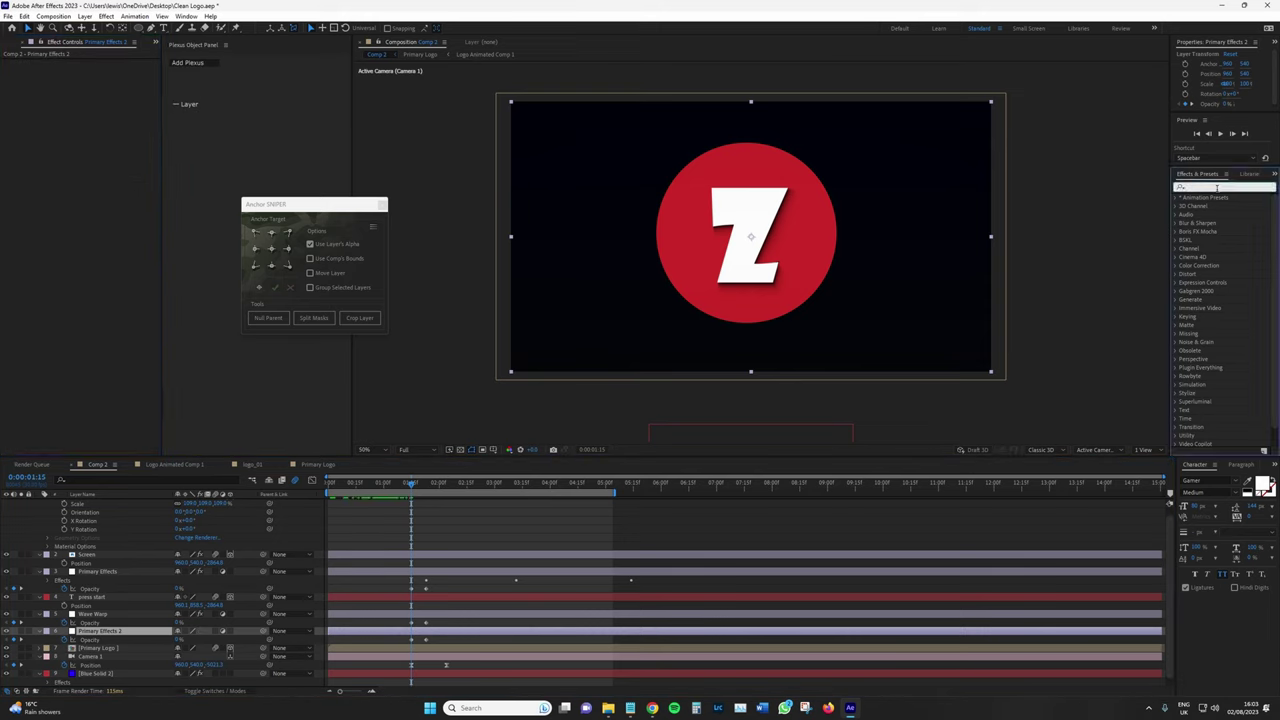
{"action": "type", "text": "cc pixel"}
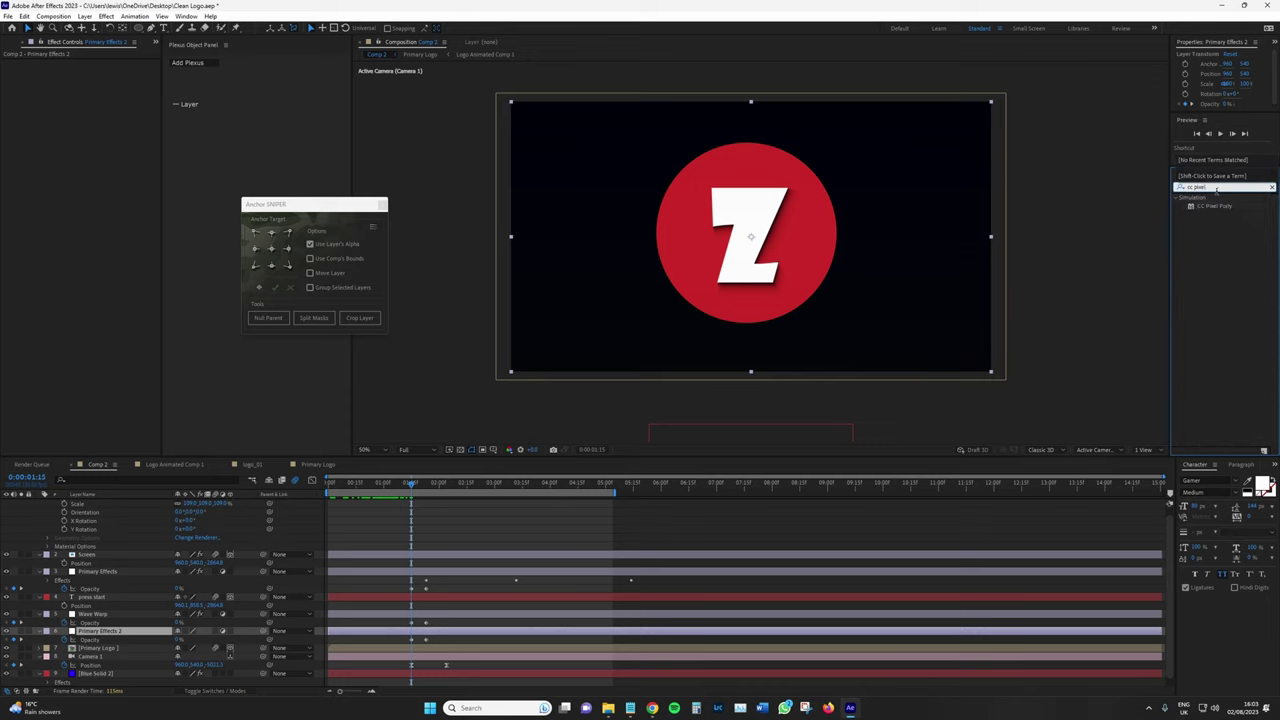
{"action": "left_click_drag", "start_coordinate": [1216, 209], "coordinate": [55, 136]}
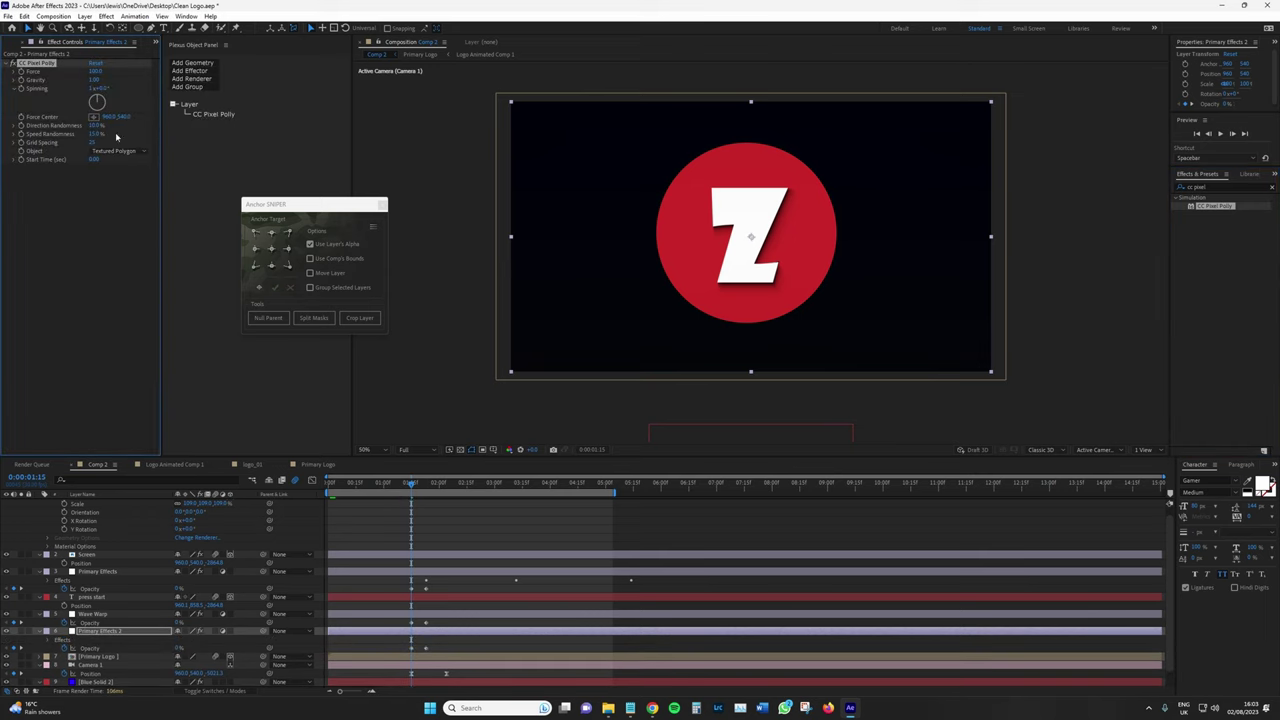
- Set CC Pixel Polly's Direction Randomness and Speed Randomness to 0%, Grid Spacing to 1, and Force and Gravity to 0
{"action": "left_click", "coordinate": [97, 125]}
{"action": "key", "text": "Return"}
{"action": "left_click", "coordinate": [96, 142]}
{"action": "type", "text": "1"}
{"action": "key", "text": "Return"}
{"action": "left_click", "coordinate": [95, 134]}
{"action": "type", "text": "00"}
{"action": "key", "text": "Return"}
{"action": "left_click", "coordinate": [96, 72]}
{"action": "type", "text": "0"}
{"action": "key", "text": "Return"}
{"action": "left_click", "coordinate": [94, 79]}
- Set the Primary Effects 2 layer's Opacity keyframe at 0:00:01:23 to 50%
{"action": "left_click_drag", "start_coordinate": [428, 485], "coordinate": [498, 487]}
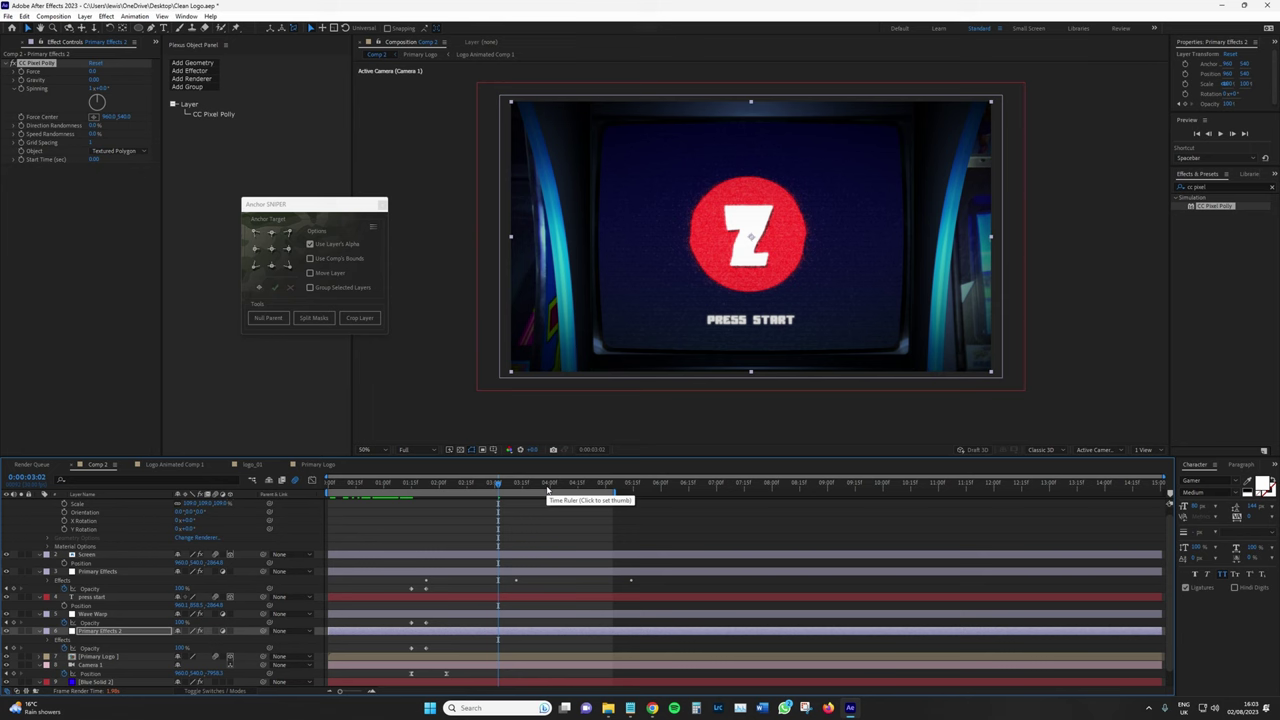
{"action": "key", "text": "period"}
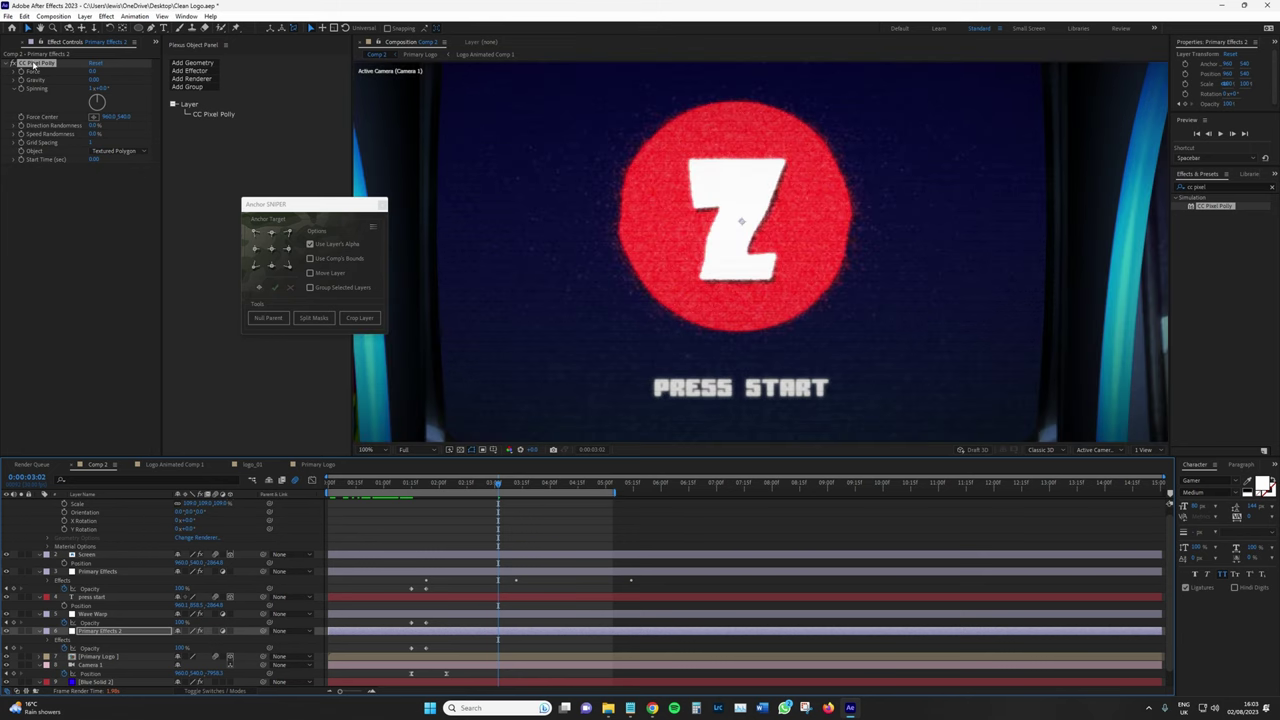
{"action": "key", "text": "j"}
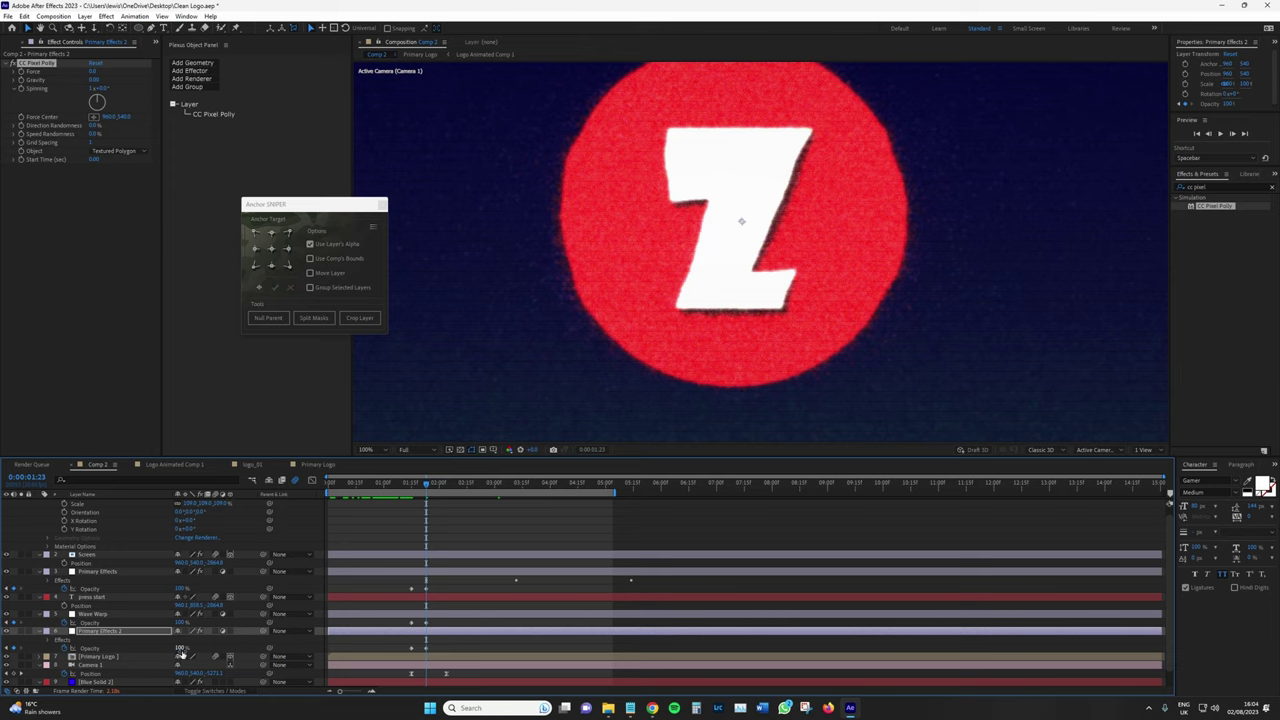
{"action": "left_click", "coordinate": [178, 649]}
{"action": "type", "text": "50"}
{"action": "key", "text": "Return"}
{"action": "scroll", "coordinate": [653, 277], "scroll_direction": "down", "scroll_amount": 1}
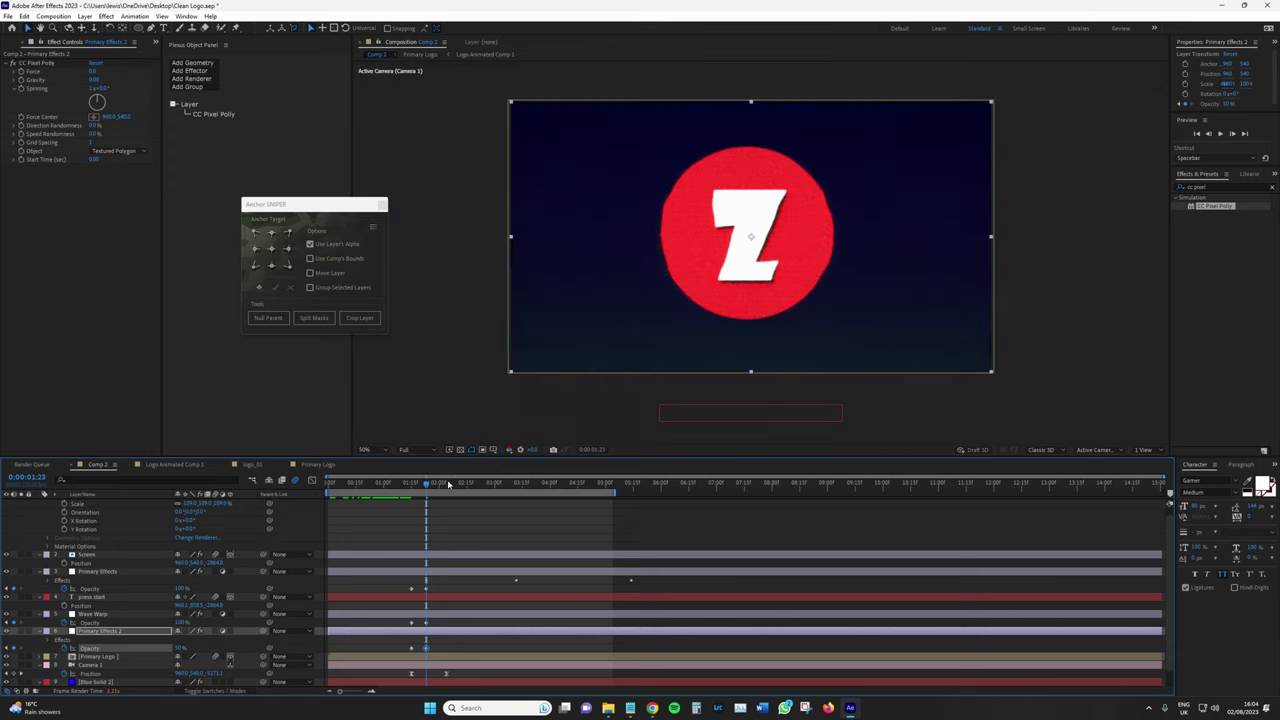
- Compare the arcade screen with CC Pixel Polly on and off at 0:00:03:18, close up, and check the look up to 0:00:04:25
{"action": "left_click_drag", "start_coordinate": [449, 485], "coordinate": [528, 486]}
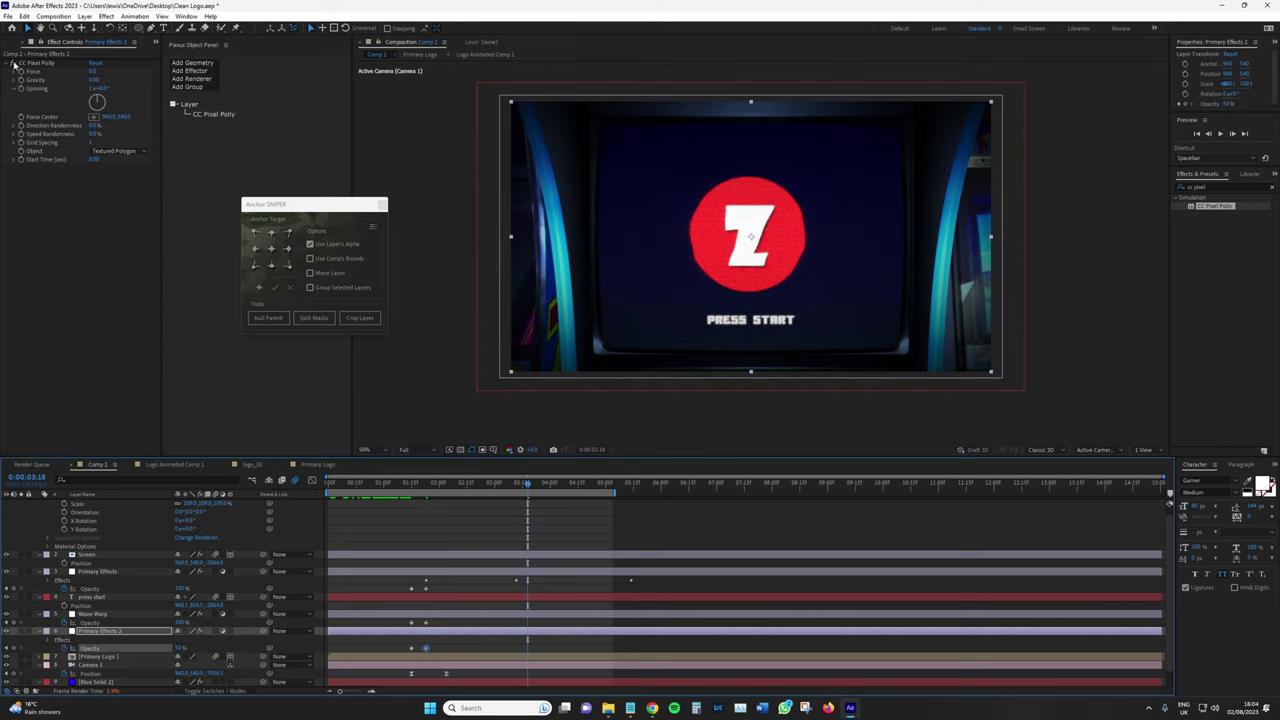
{"action": "left_click", "coordinate": [14, 62]}
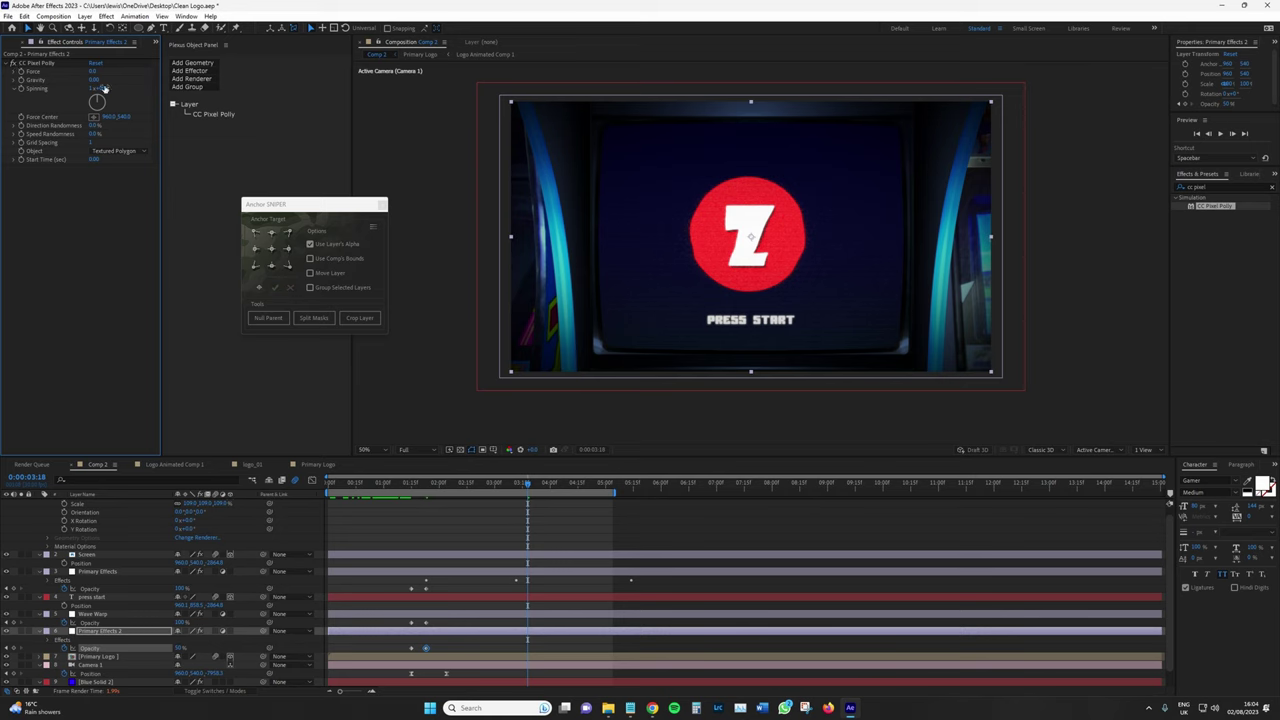
{"action": "key", "text": "period"}
{"action": "key", "text": "period"}
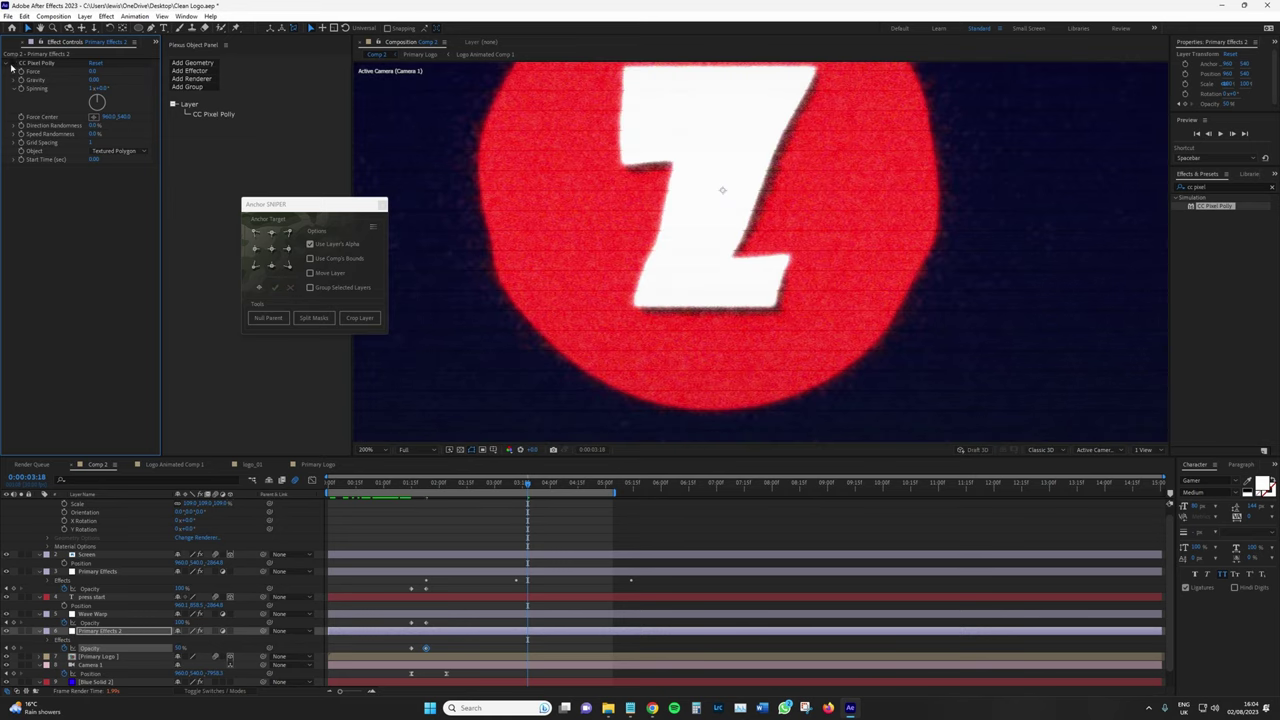
{"action": "key", "text": "comma"}
{"action": "key", "text": "comma"}
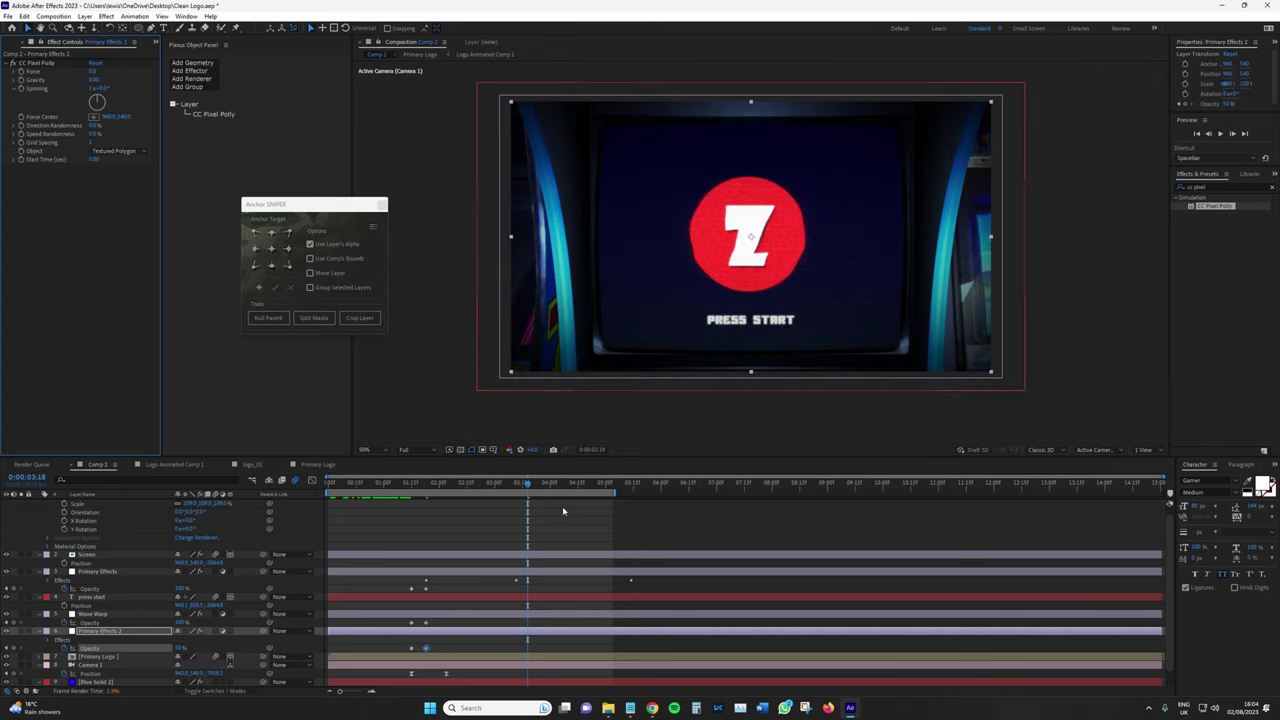
{"action": "left_click_drag", "start_coordinate": [540, 486], "coordinate": [598, 485]}
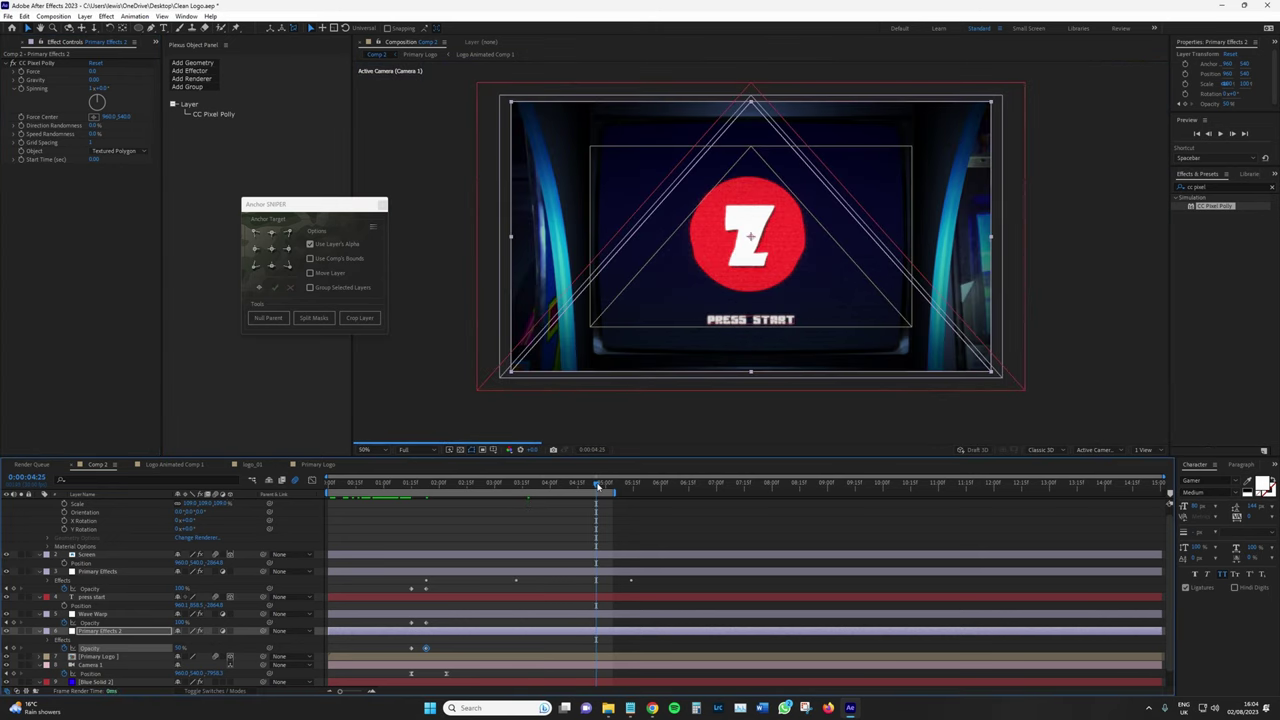